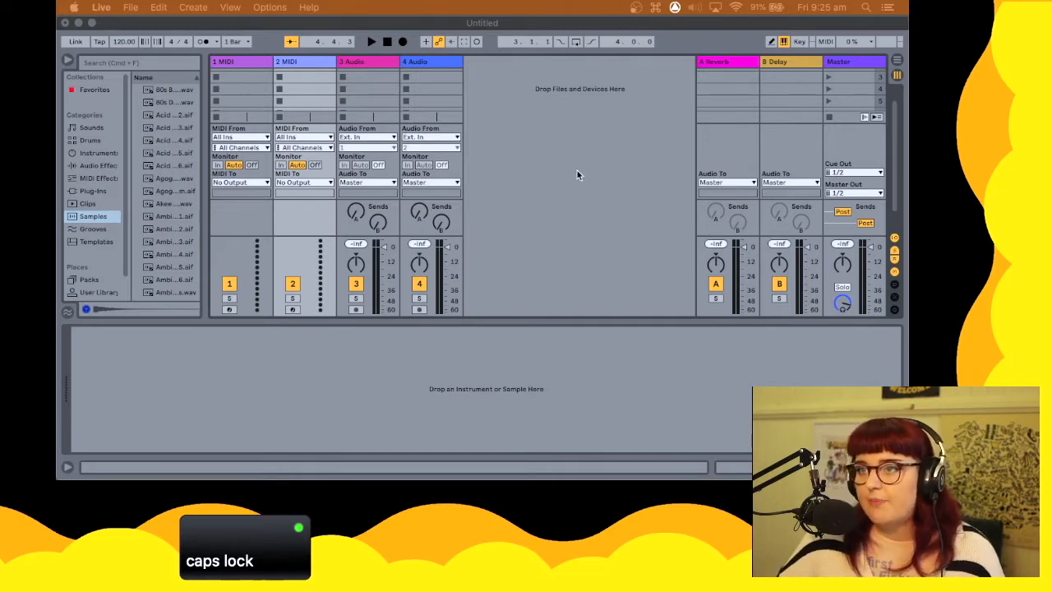
Switch the set to Arrangement View and widen the browser and its category column
scroll(499, 143, up, 2)
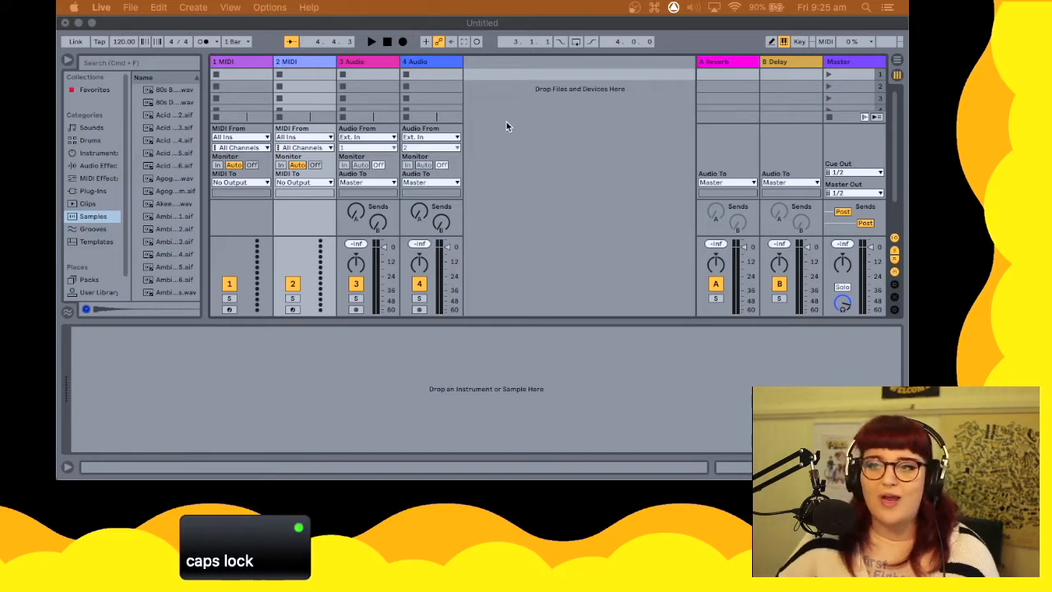
click(898, 63)
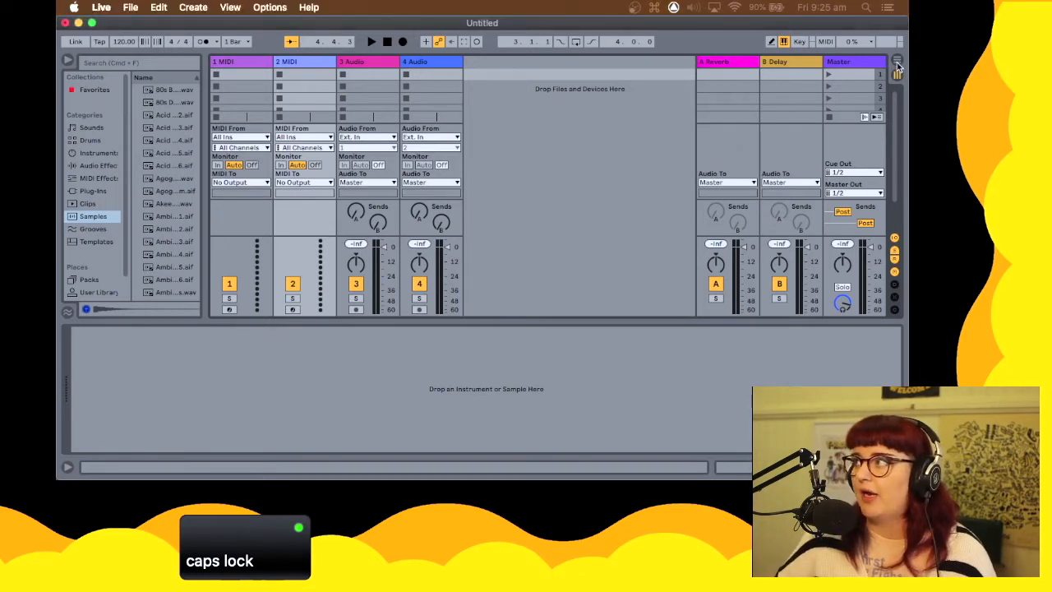
click(898, 62)
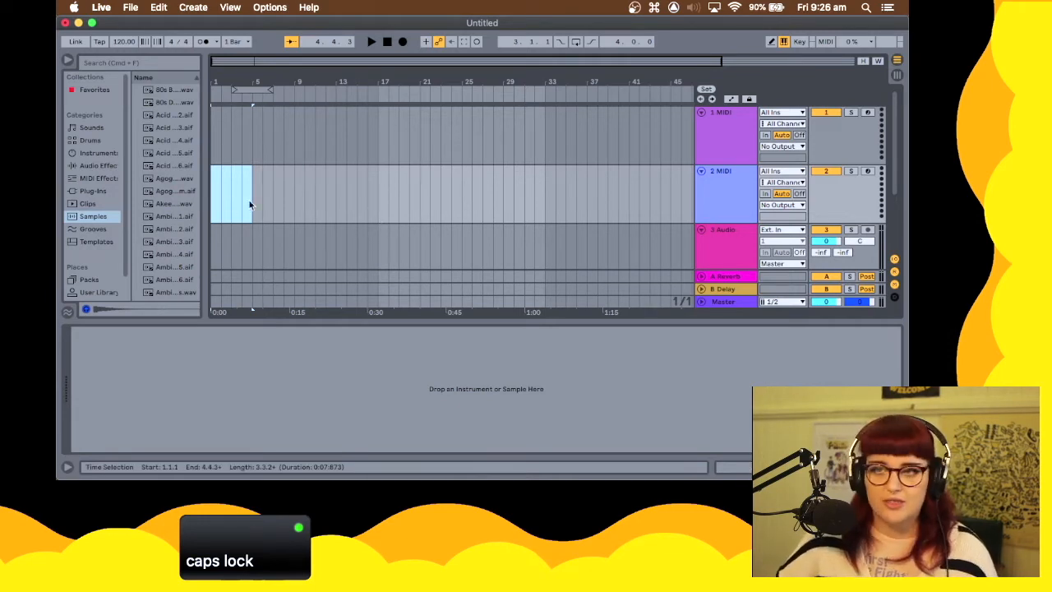
drag(204, 187, 286, 188)
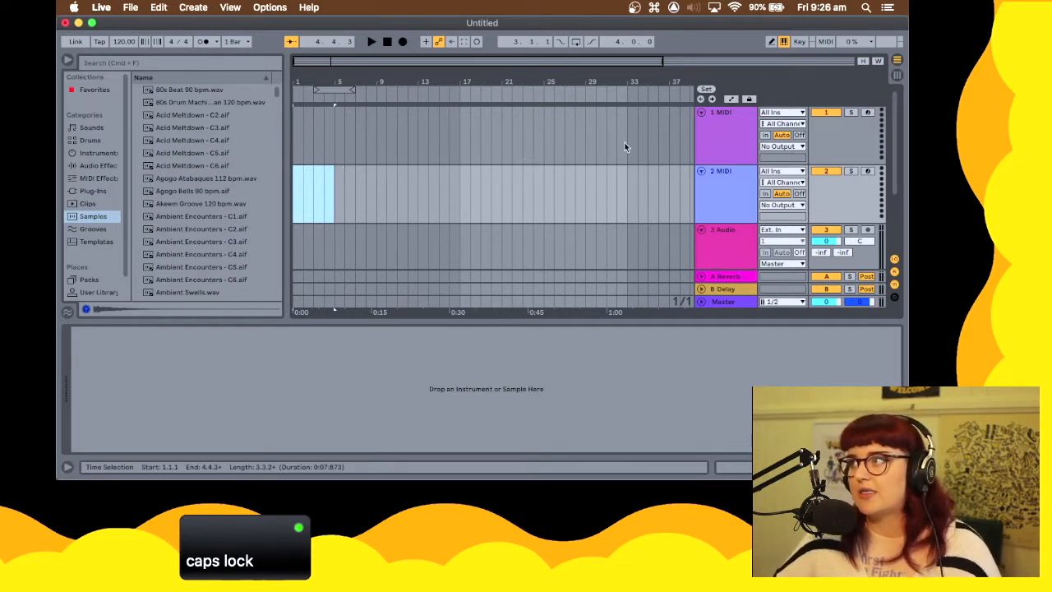
drag(125, 139, 170, 129)
Preview the drum kits in the Drums category, from 808 Core Kit to Akustichord Kit, and turn previewing off
click(101, 141)
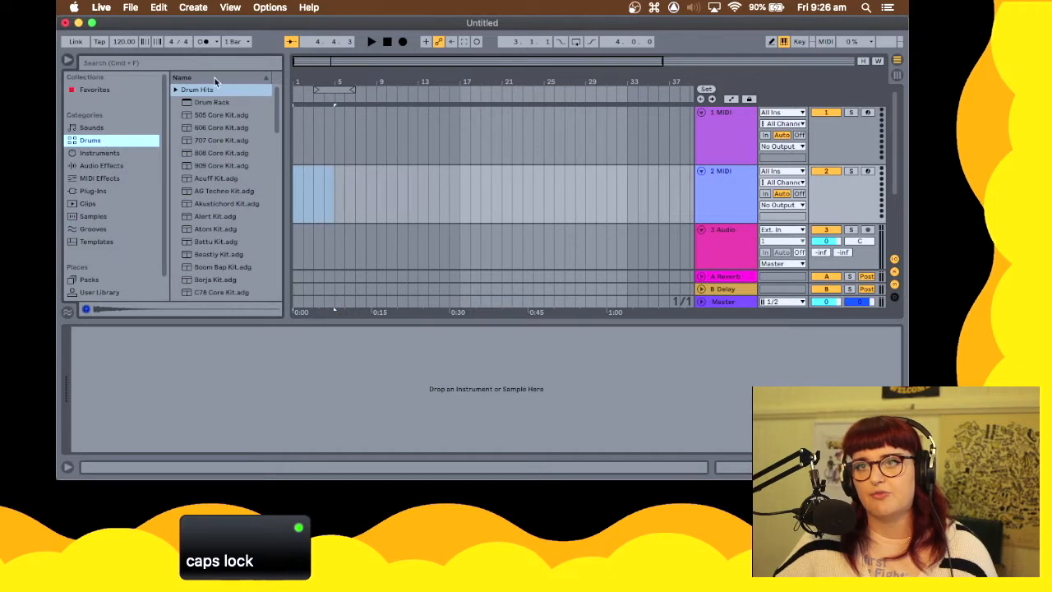
scroll(239, 174, down, 1)
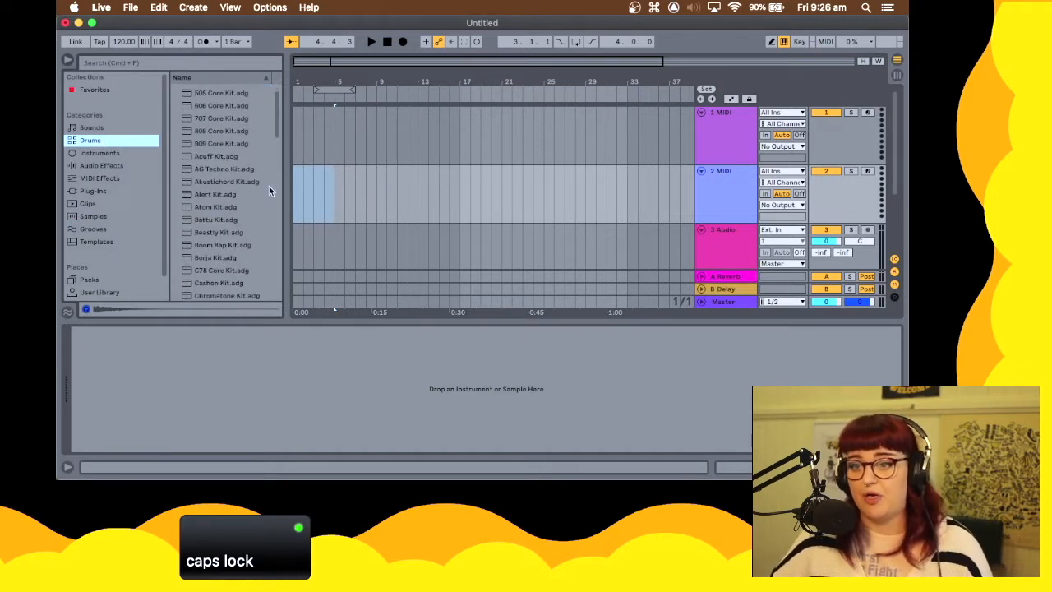
scroll(246, 194, up, 1)
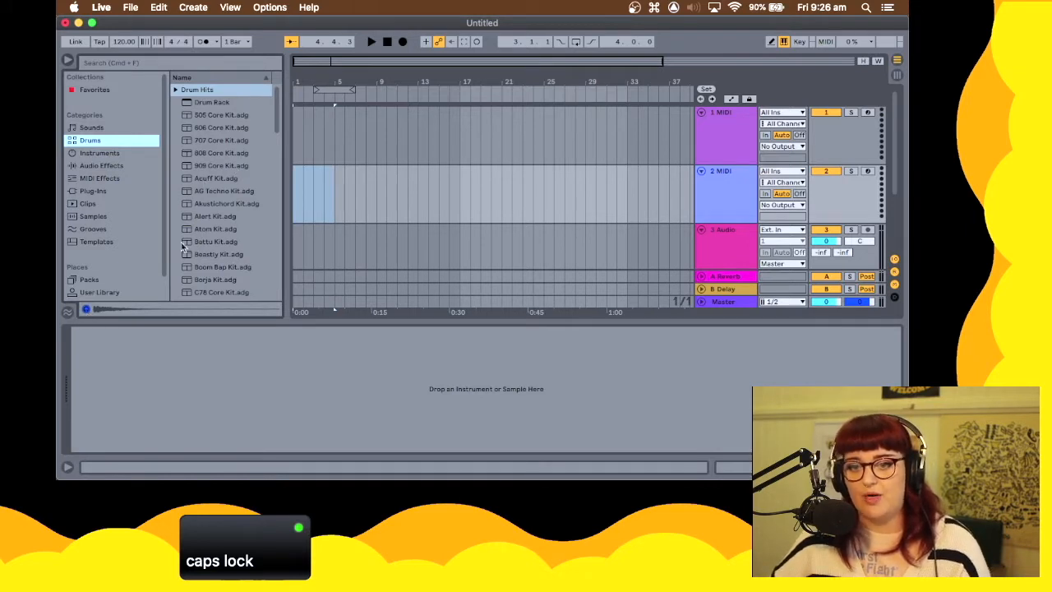
click(221, 153)
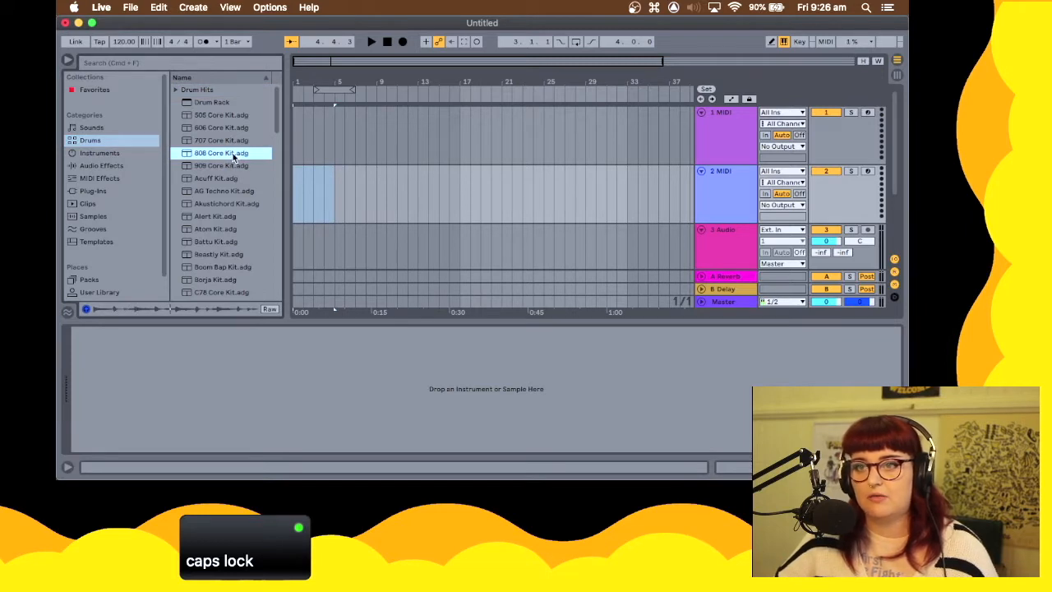
click(87, 309)
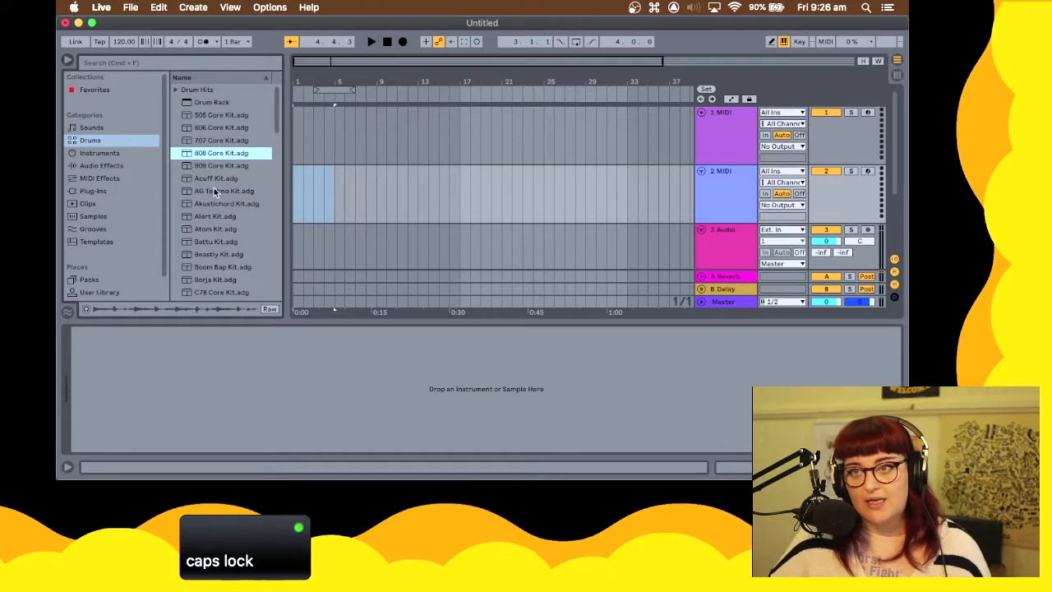
key(Down)
key(Down)
key(Down)
key(Down)
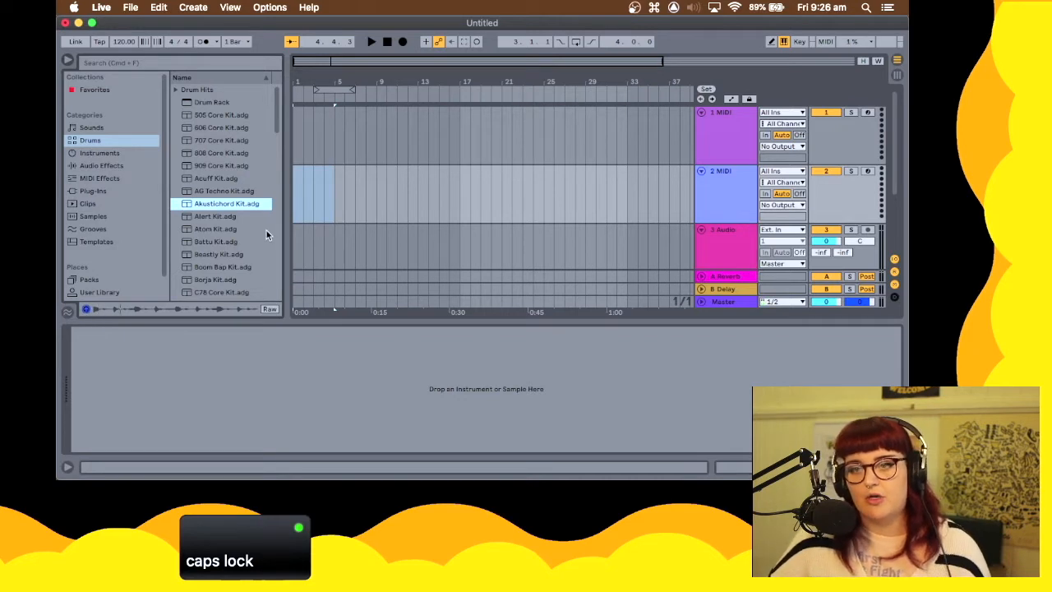
click(87, 309)
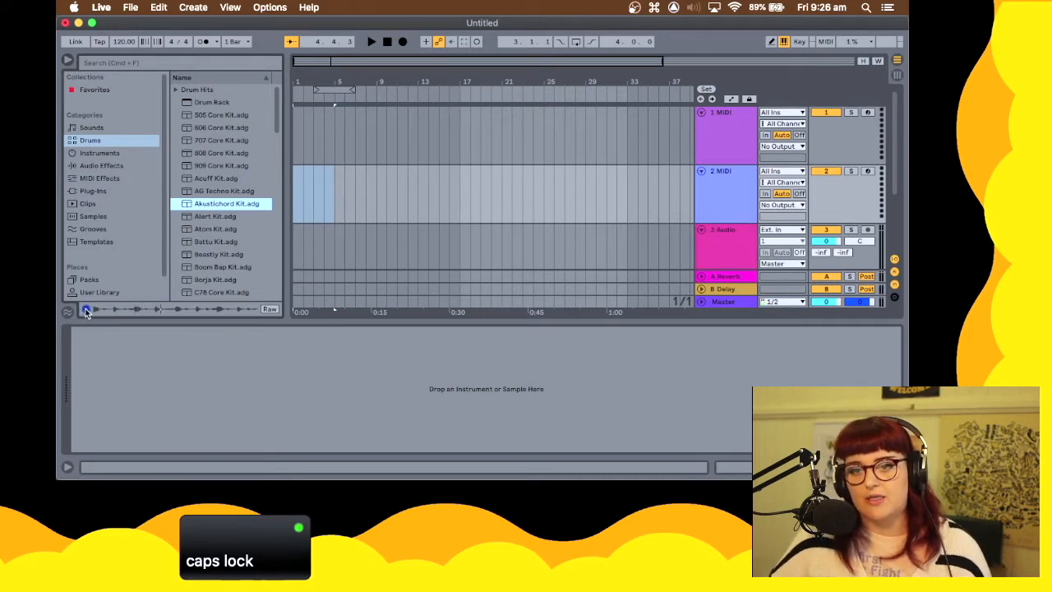
Load an empty Drum Rack onto the 1 MIDI track
click(189, 103)
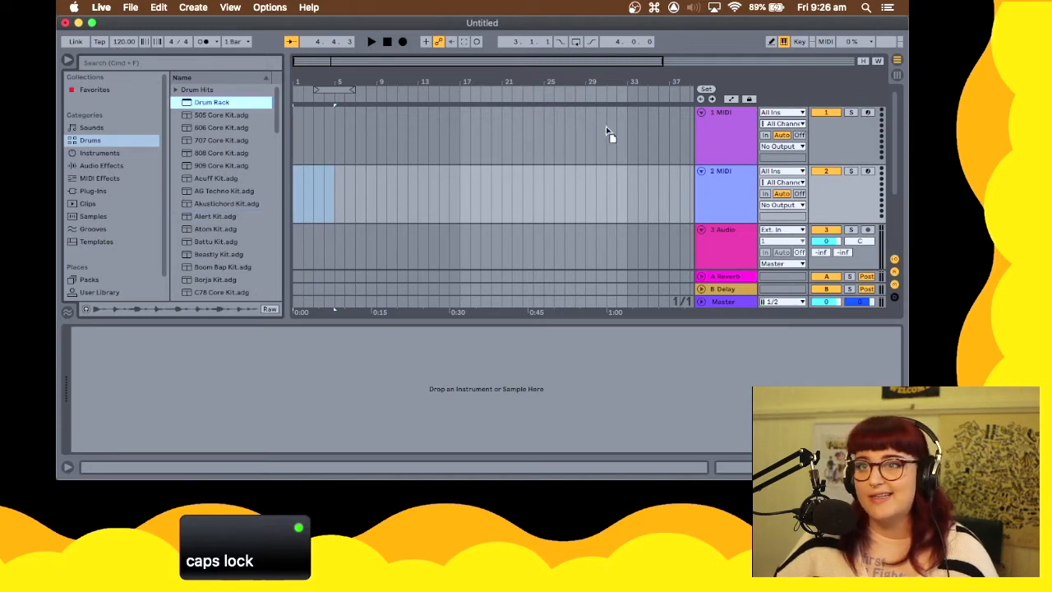
click(724, 137)
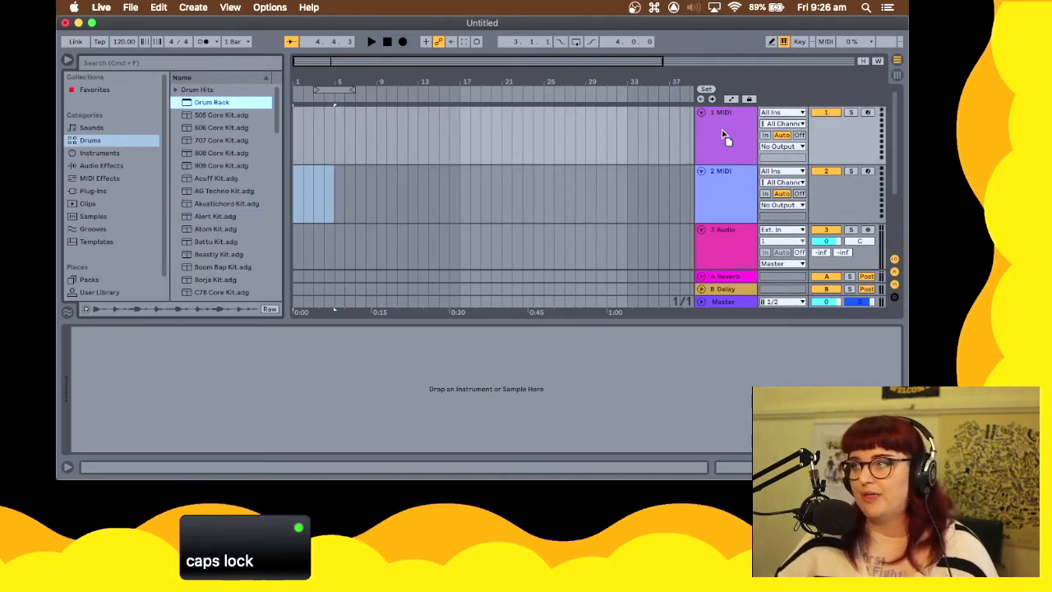
drag(724, 137, 723, 135)
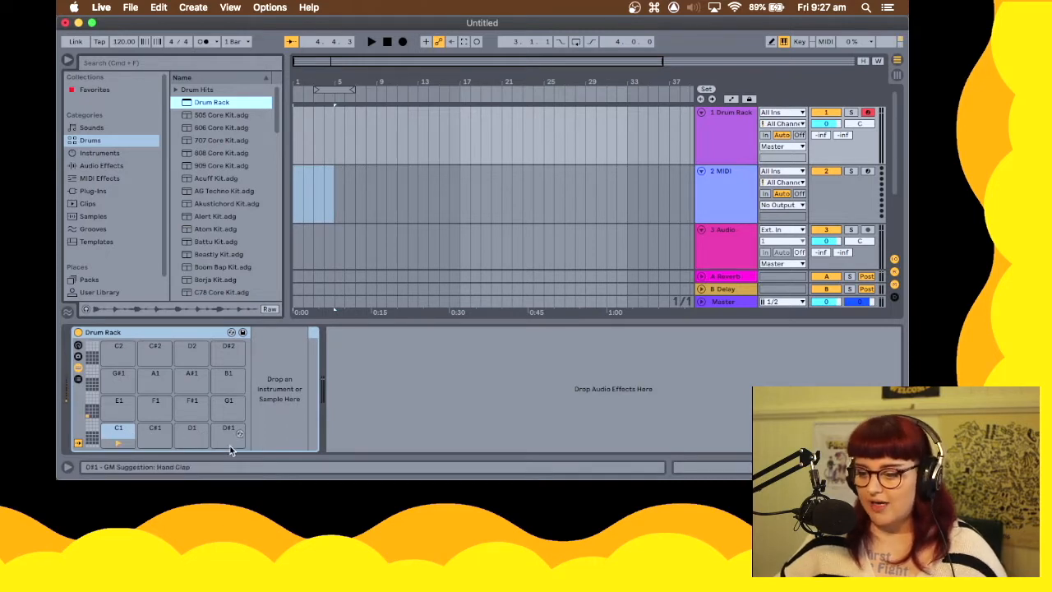
Trigger the empty Drum Rack pads with the computer MIDI keyboard to test which notes they receive
key(s)
key(s)
key(d)
key(s)
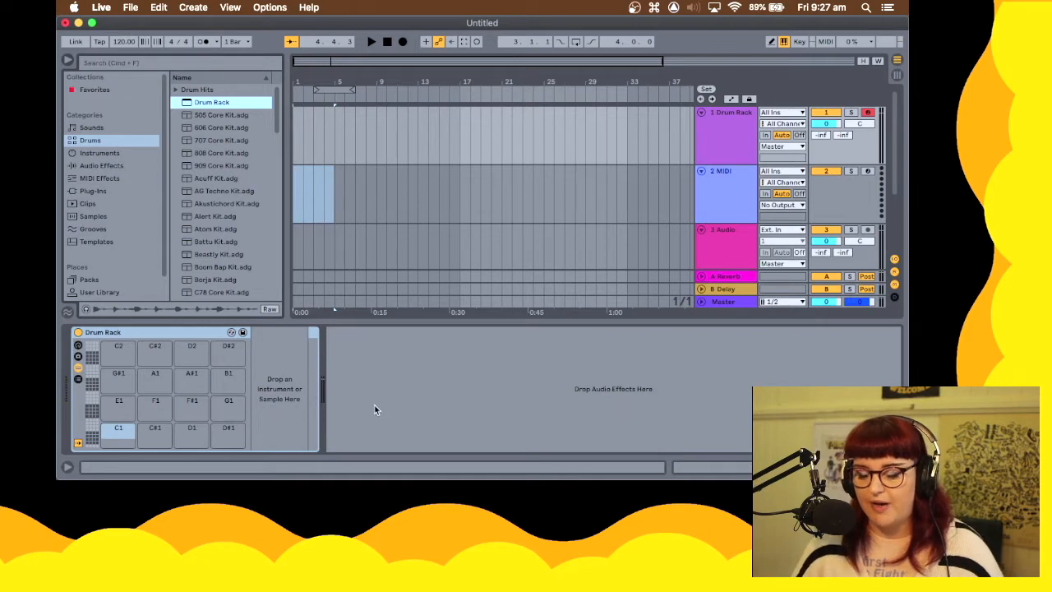
key(a)
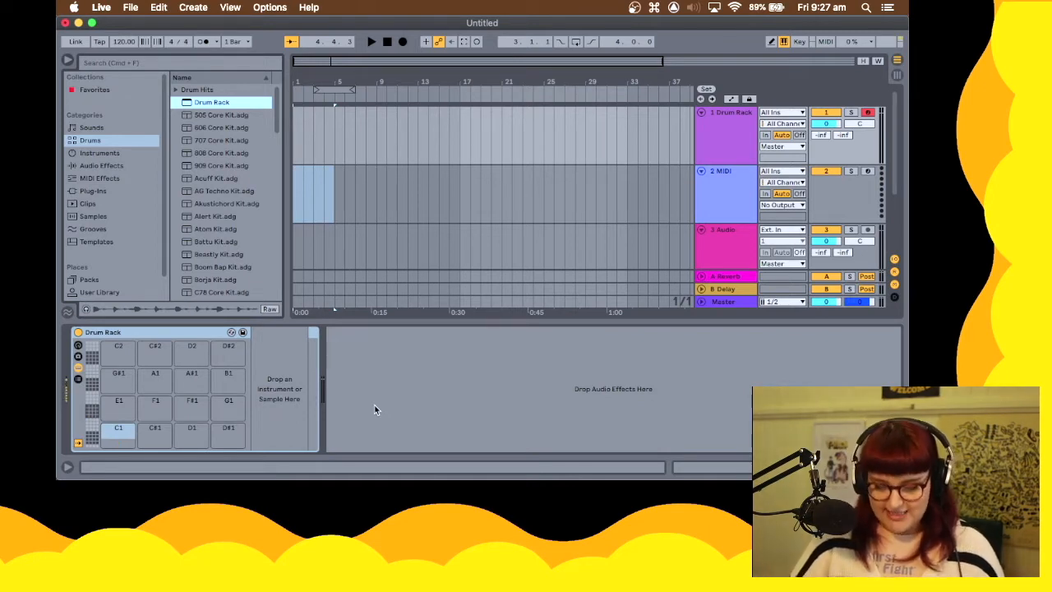
key(a)
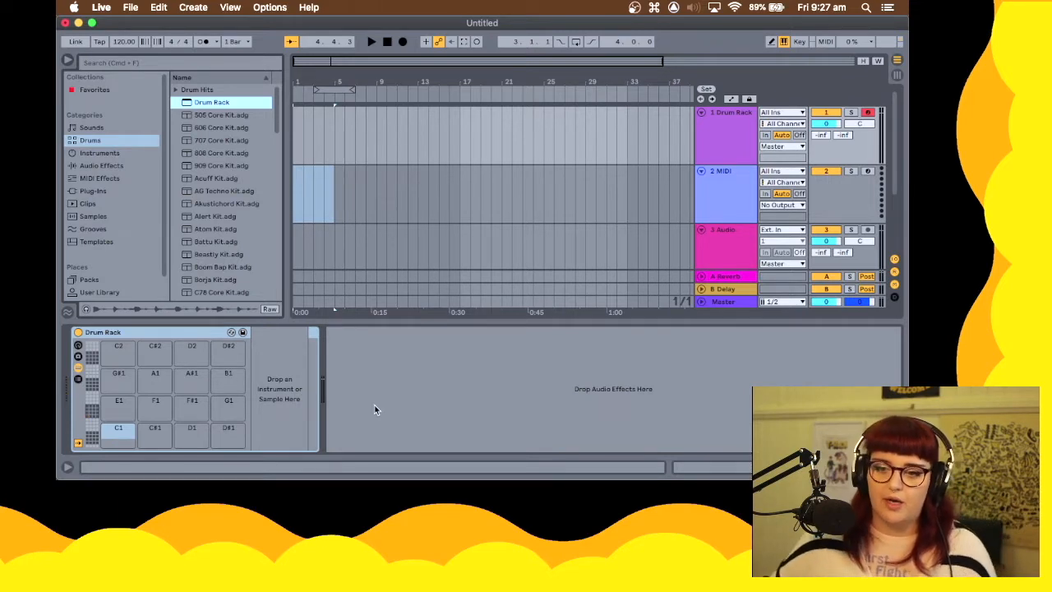
Search the Samples category for "kick" and turn sample previewing on
click(96, 219)
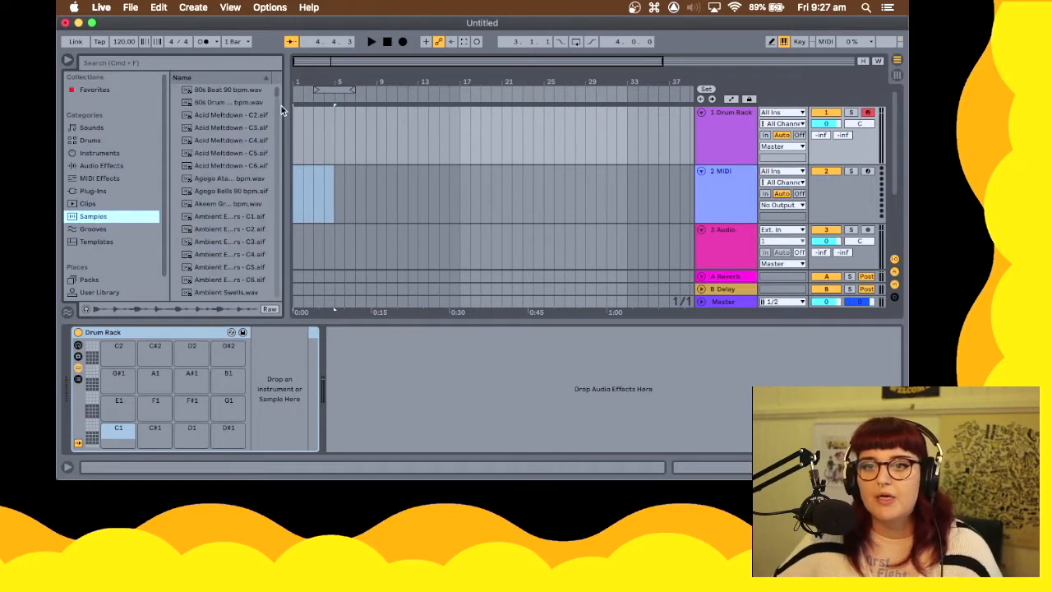
click(160, 66)
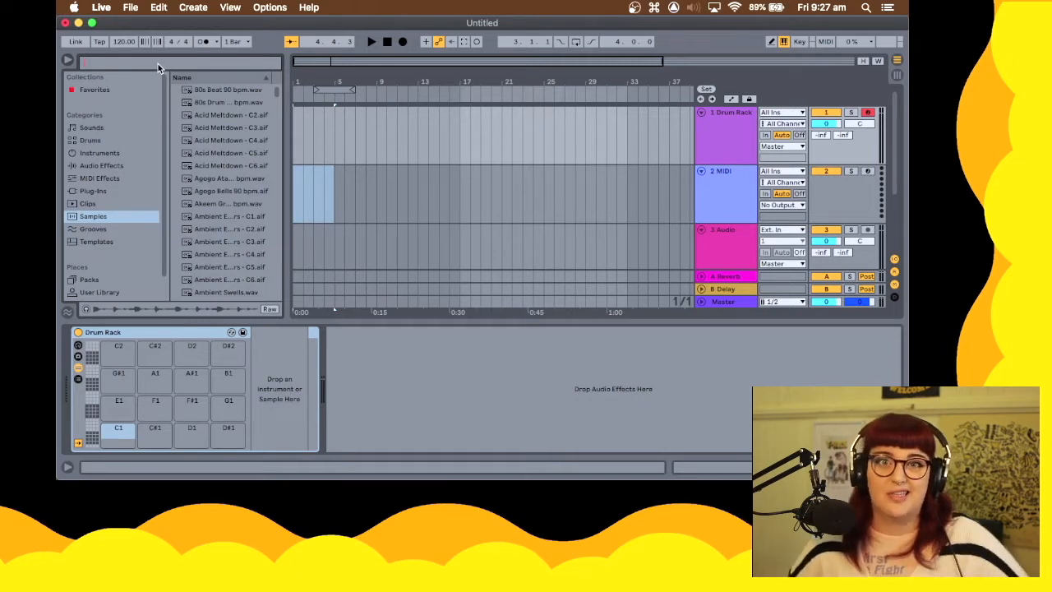
text(kick)
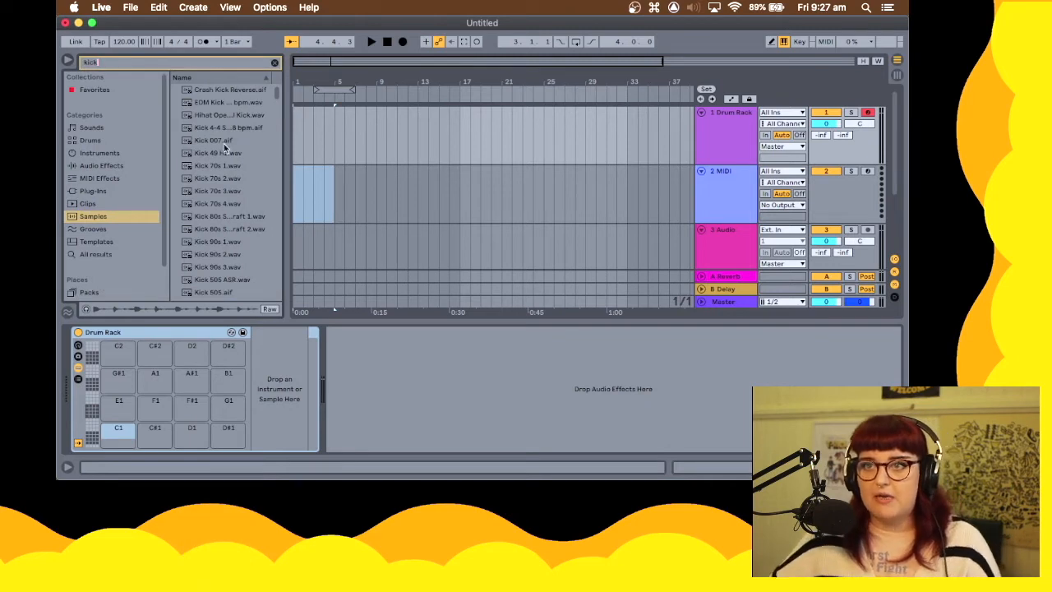
click(86, 309)
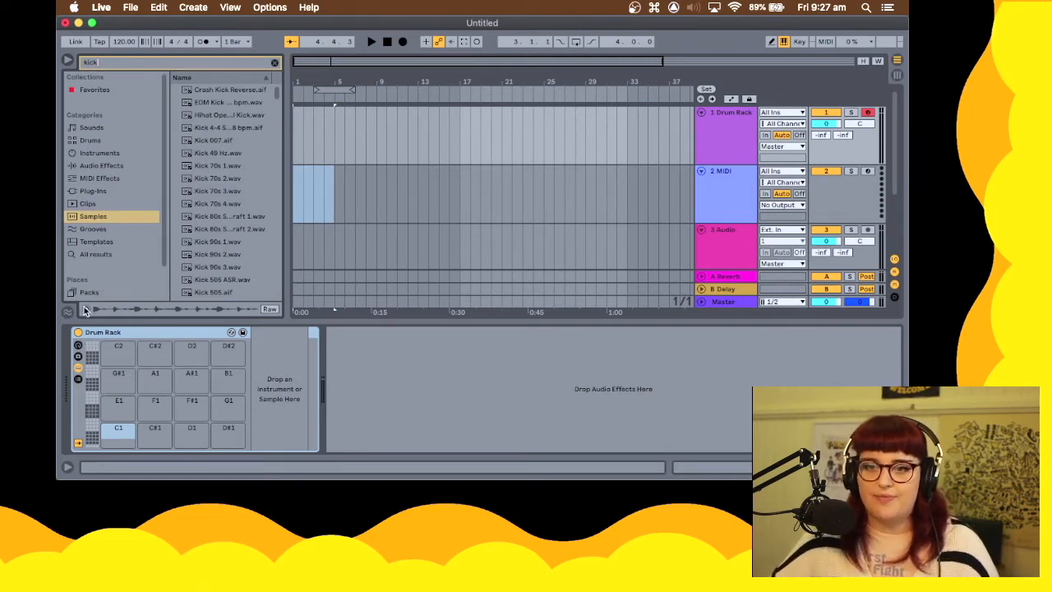
Audition the kick samples one after another, from Kick 007 through the 808 kicks
click(219, 141)
click(220, 153)
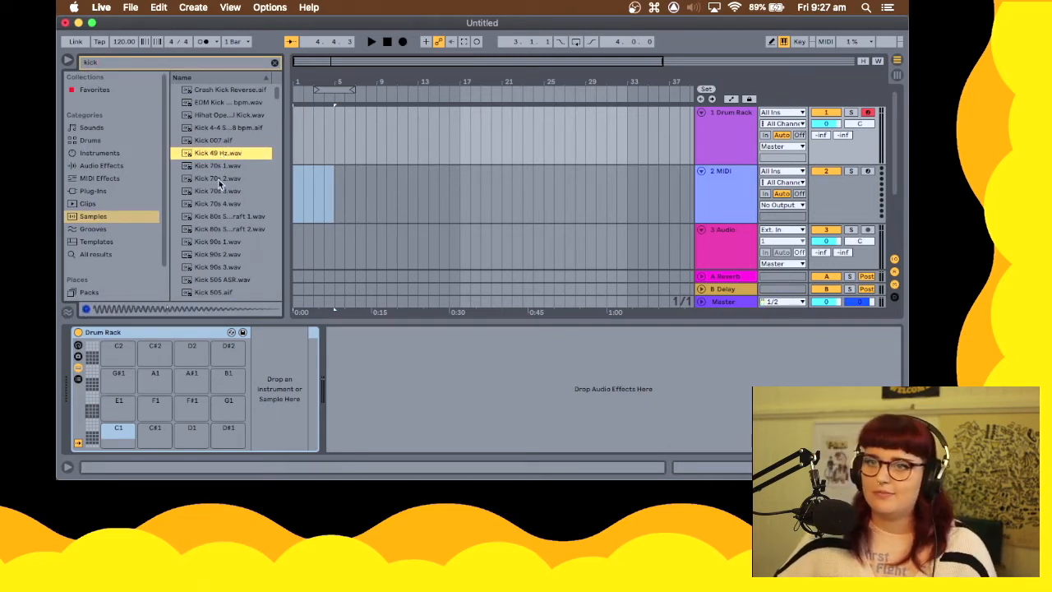
click(219, 179)
click(221, 191)
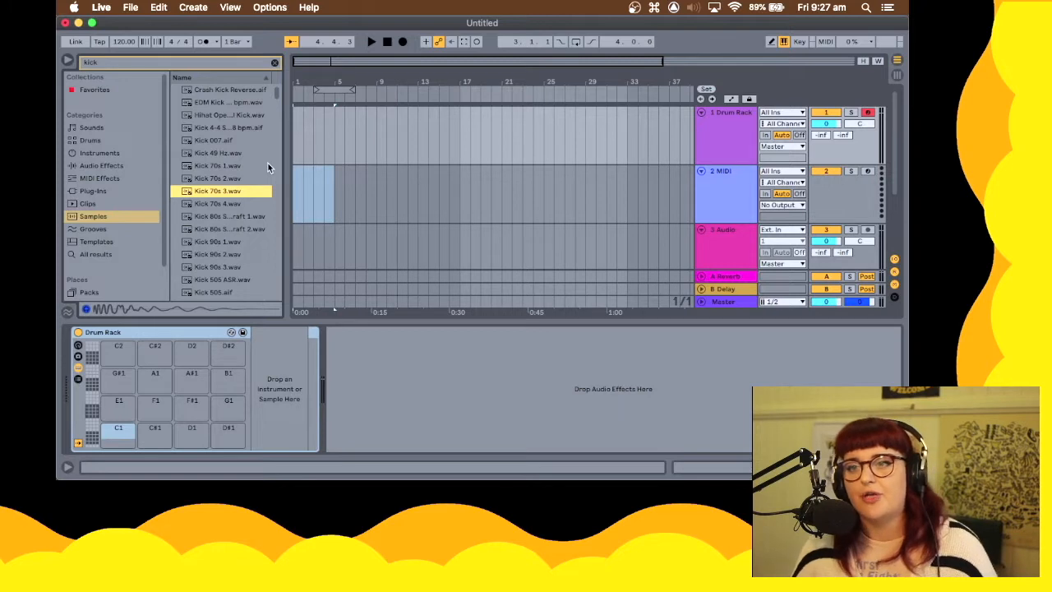
key(Down)
key(Down)
key(Down)
key(Down)
key(Down)
key(Down)
key(Down)
key(Down)
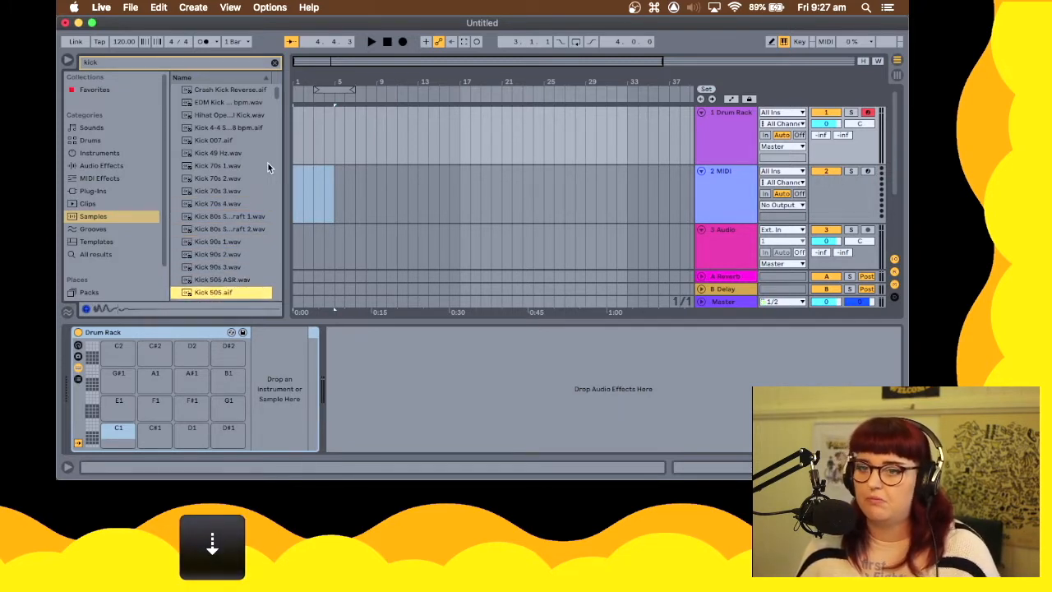
key(Up)
key(Down)
key(Down)
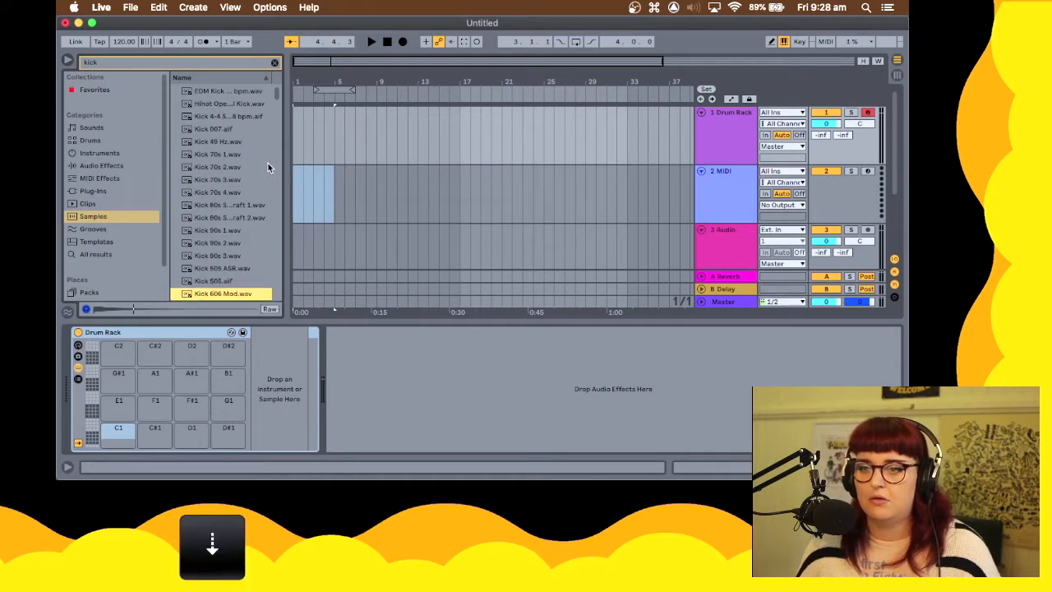
key(Down)
key(Down)
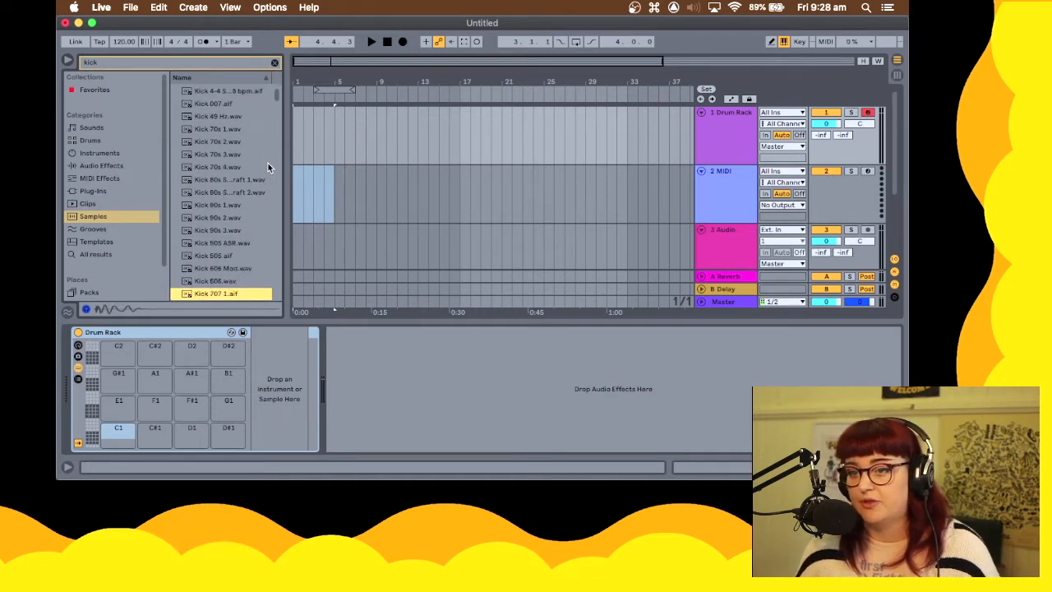
key(Down)
key(Down)
key(Down)
key(Down)
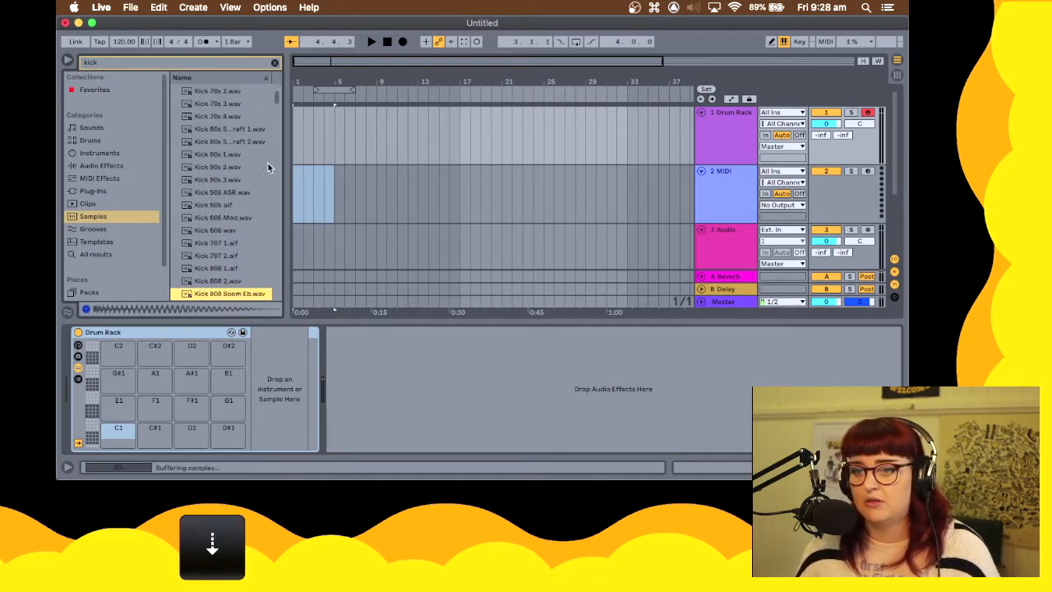
key(Down)
Compare kick samples further down the list and load Kick Disco Mars onto the Drum Rack's C1 pad
scroll(231, 128, down, 3)
scroll(239, 220, down, 15)
scroll(239, 220, down, 3)
click(231, 274)
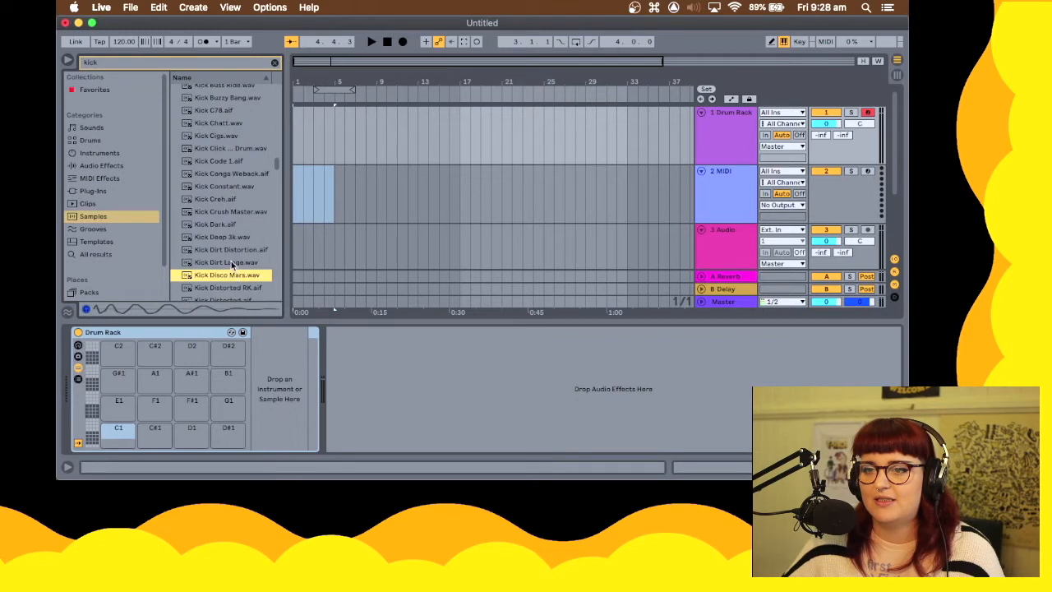
click(234, 264)
click(234, 277)
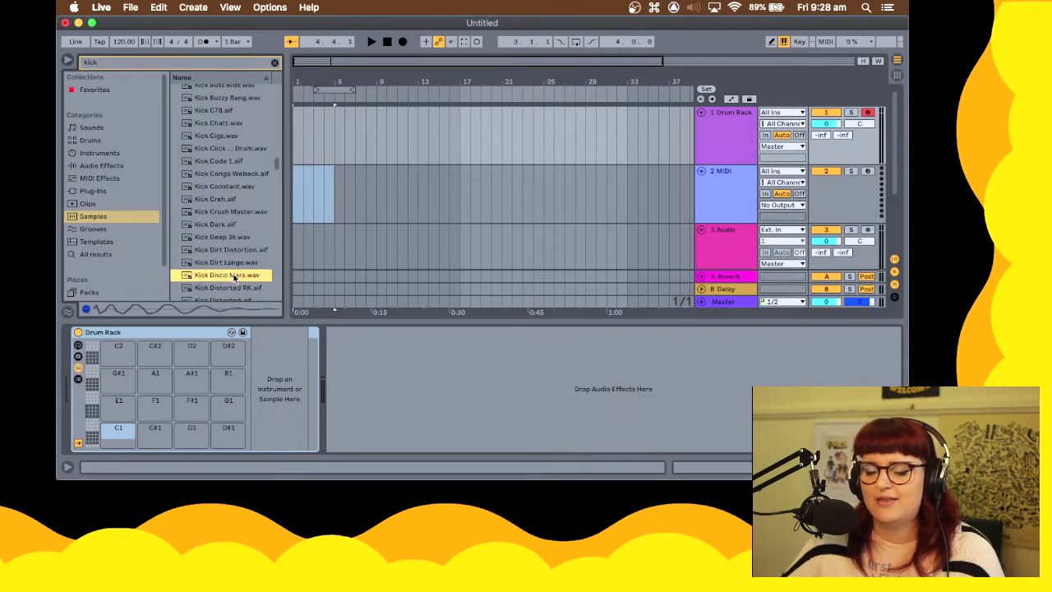
scroll(220, 281, down, 1)
click(223, 258)
click(220, 248)
drag(218, 250, 119, 434)
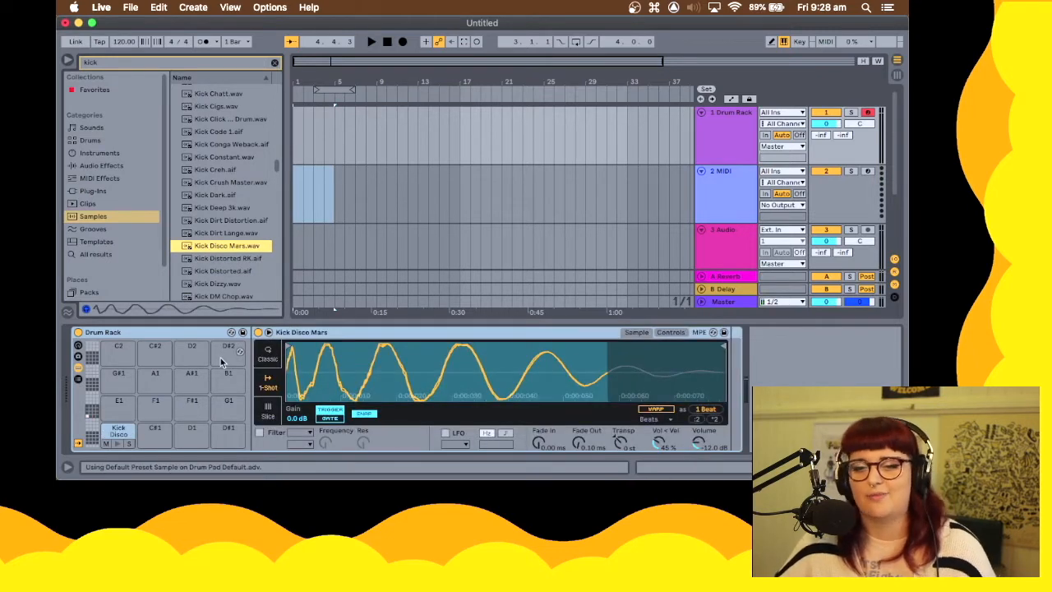
Play the C1 kick pad and the empty C#1 pad with the computer MIDI keyboard
key(a)
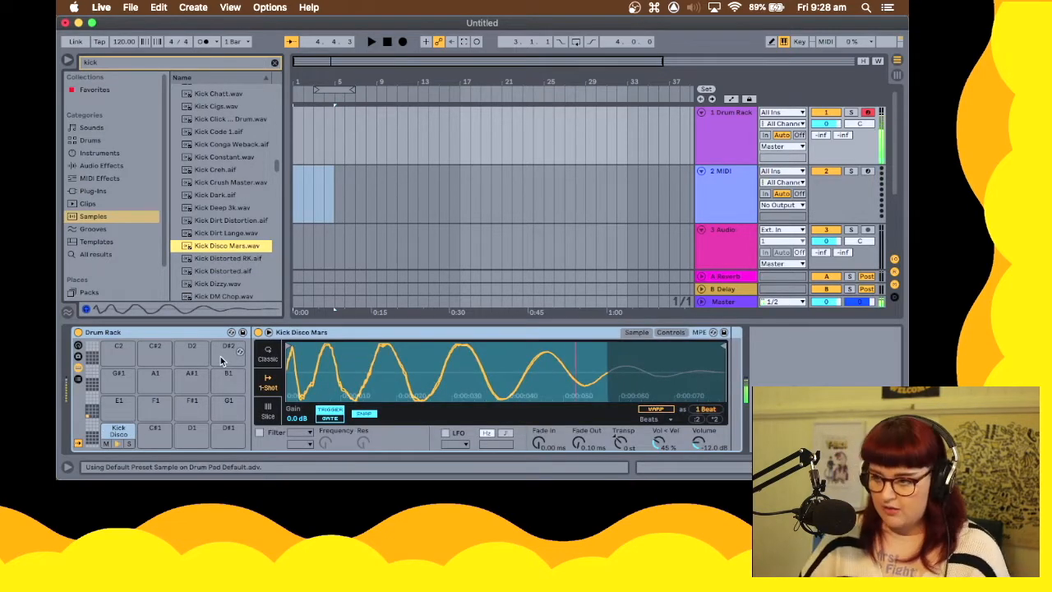
key(w)
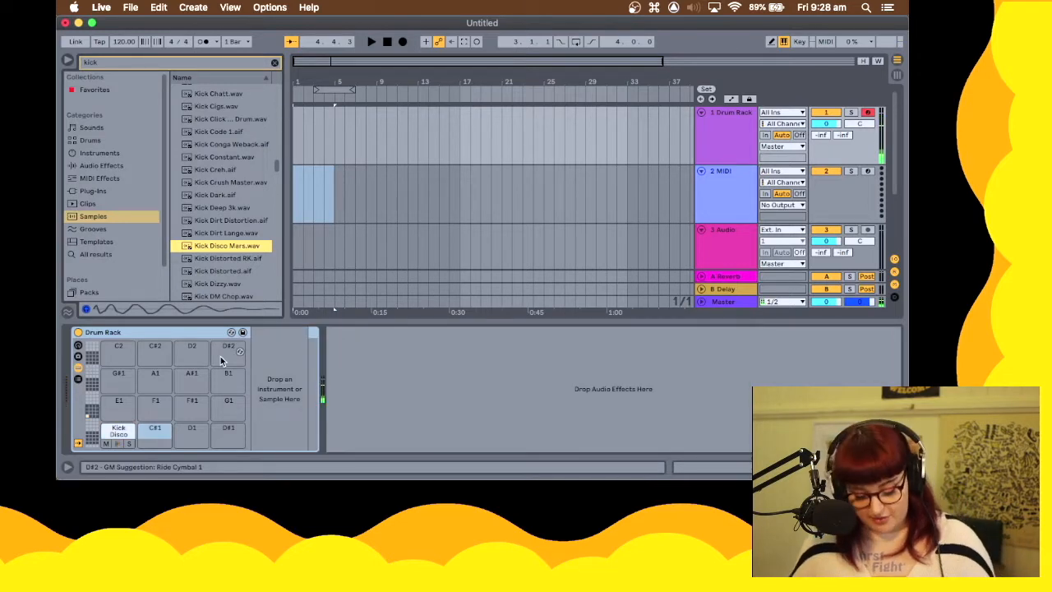
key(a)
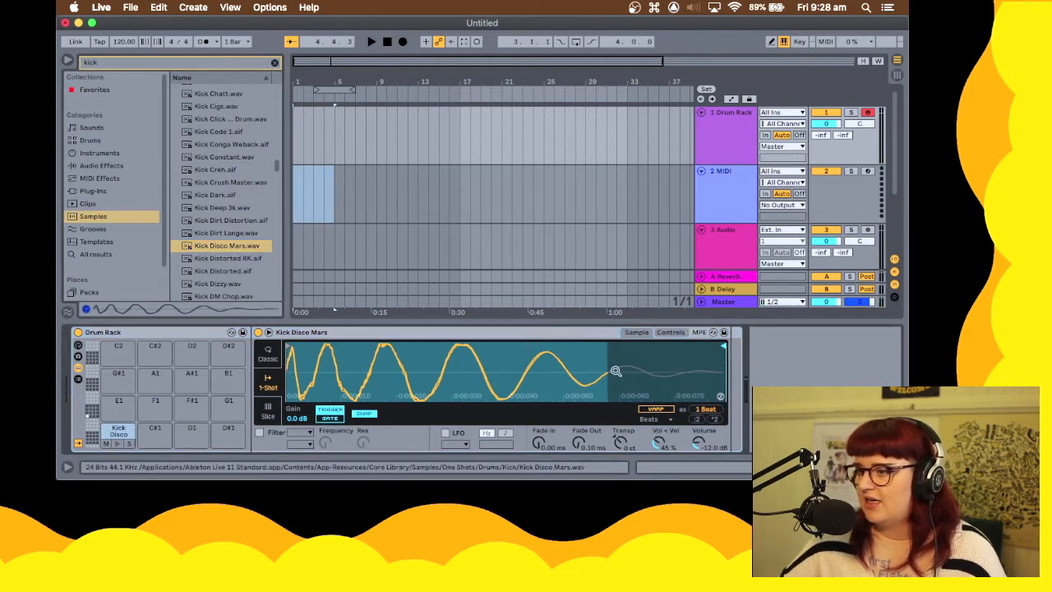
Audition more kick samples below Kick Disco Mars, down to Kick Electronic 2 and Kick Endorphin
scroll(239, 251, down, 1)
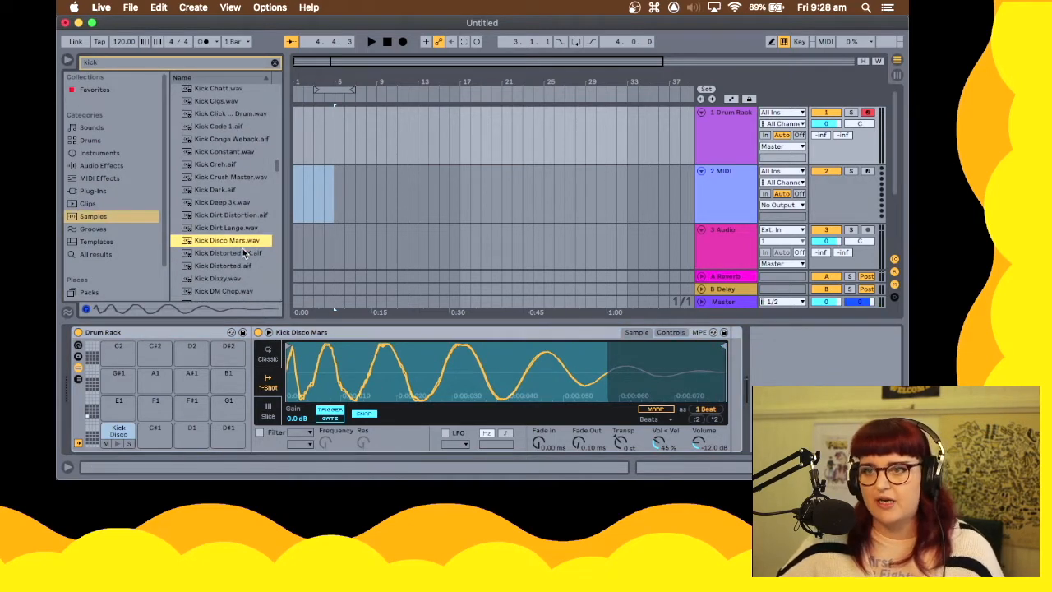
click(221, 279)
click(220, 258)
scroll(232, 272, down, 2)
click(233, 288)
scroll(240, 280, down, 6)
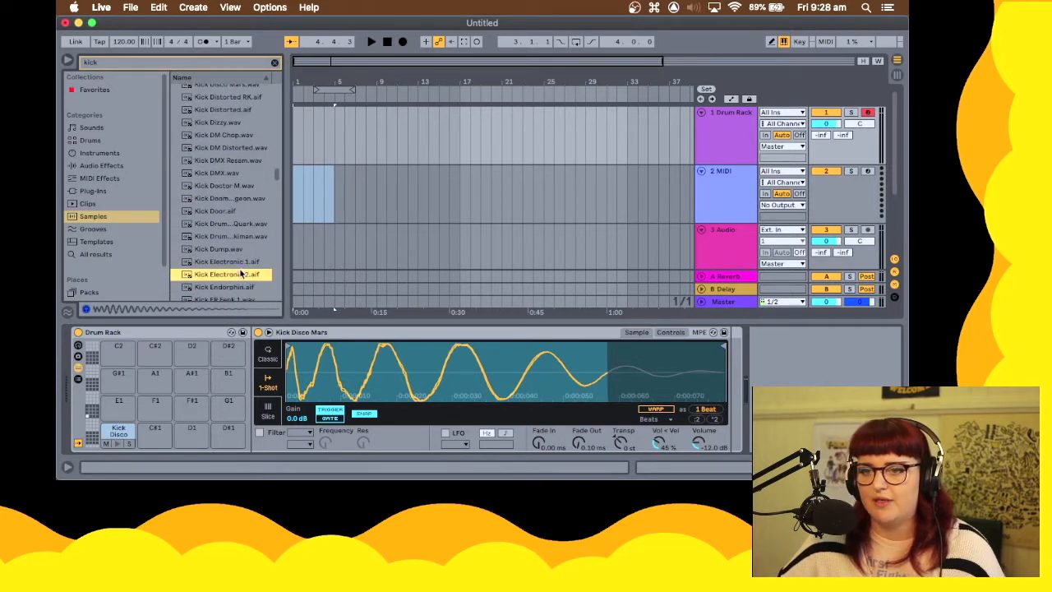
key(Up)
click(231, 285)
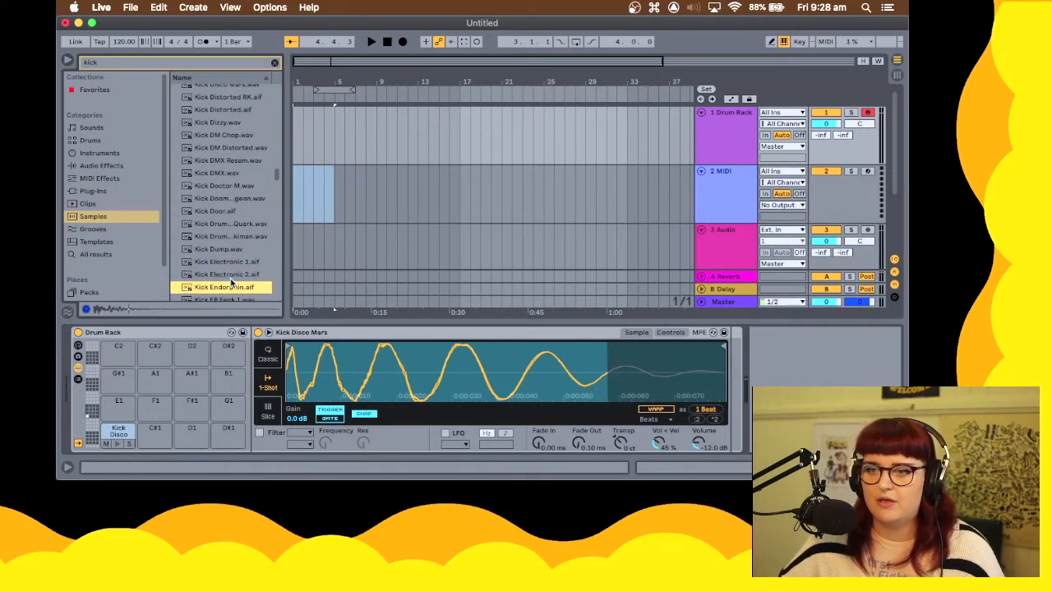
Replace the C1 pad's sample with Kick Felt Hard Dry Session from further down the list and play the pad
key(Down)
key(Down)
key(Down)
key(Down)
key(Down)
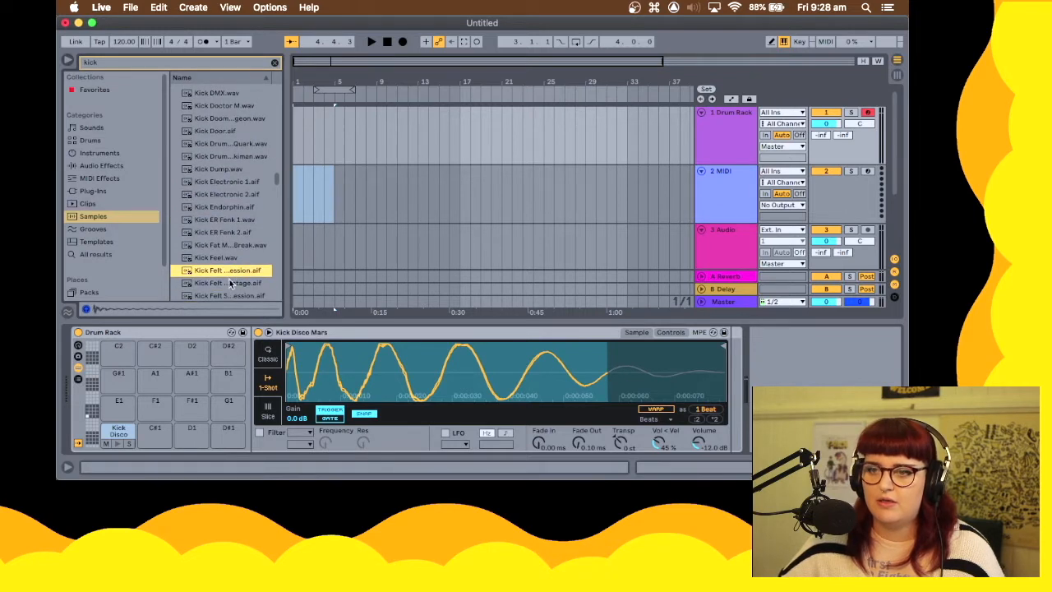
drag(216, 272, 118, 431)
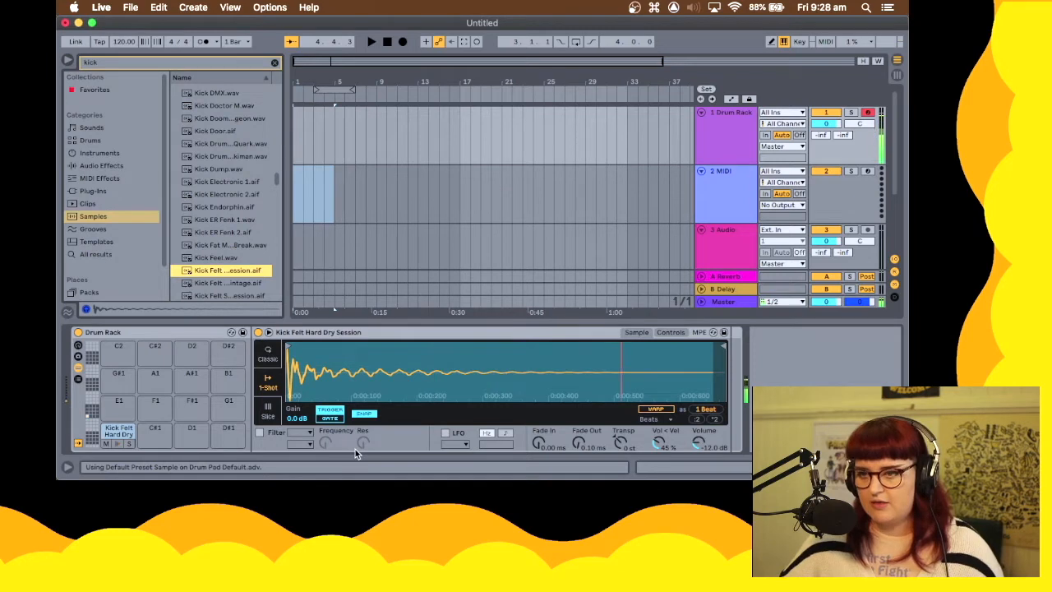
key(a)
key(s)
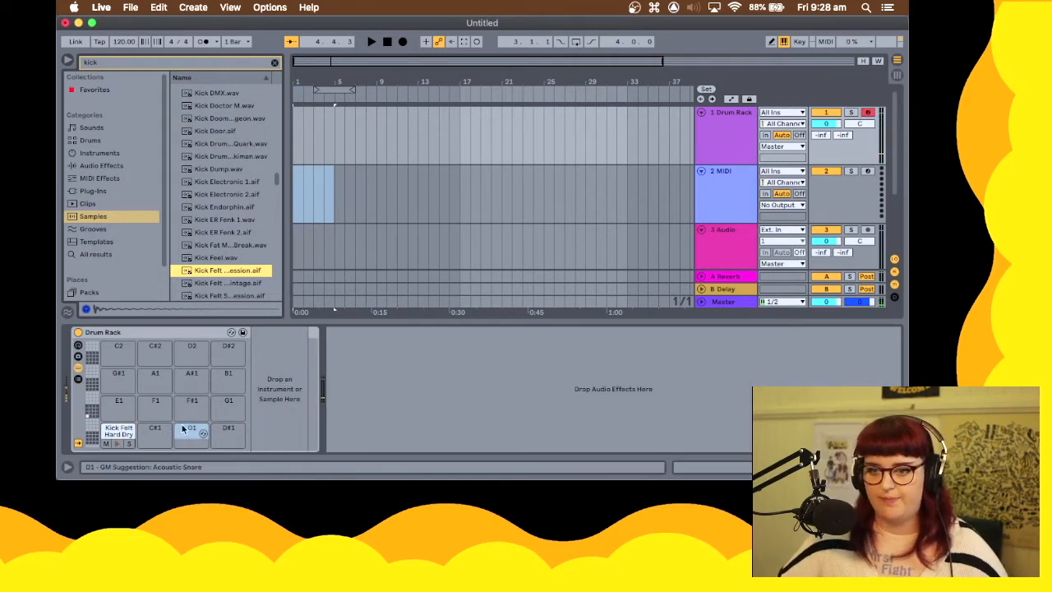
Search the samples for "snare" and audition the Snare 70s MPC and 80s samples
click(137, 64)
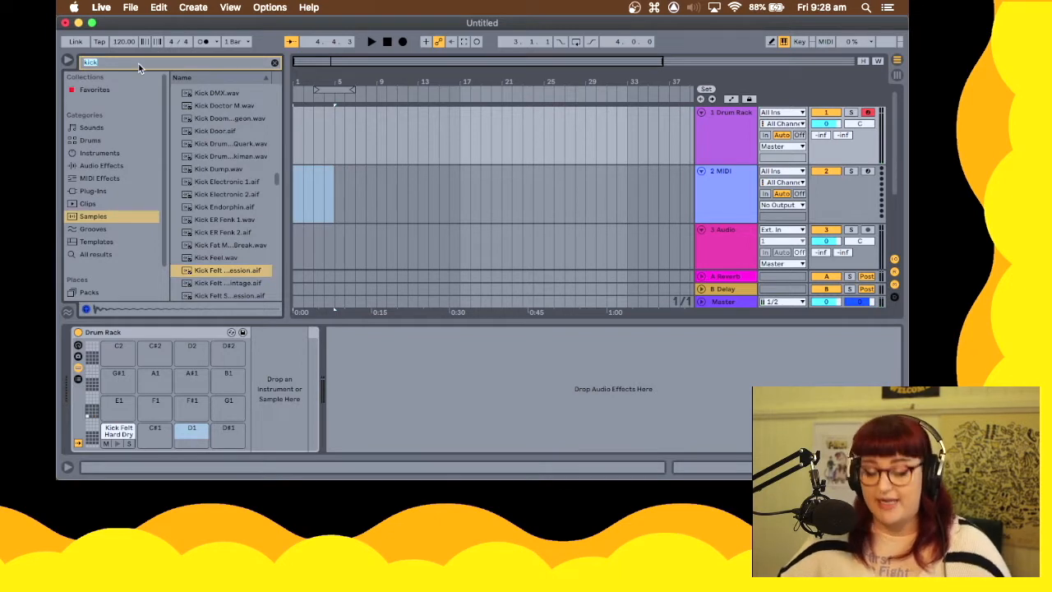
text(snare)
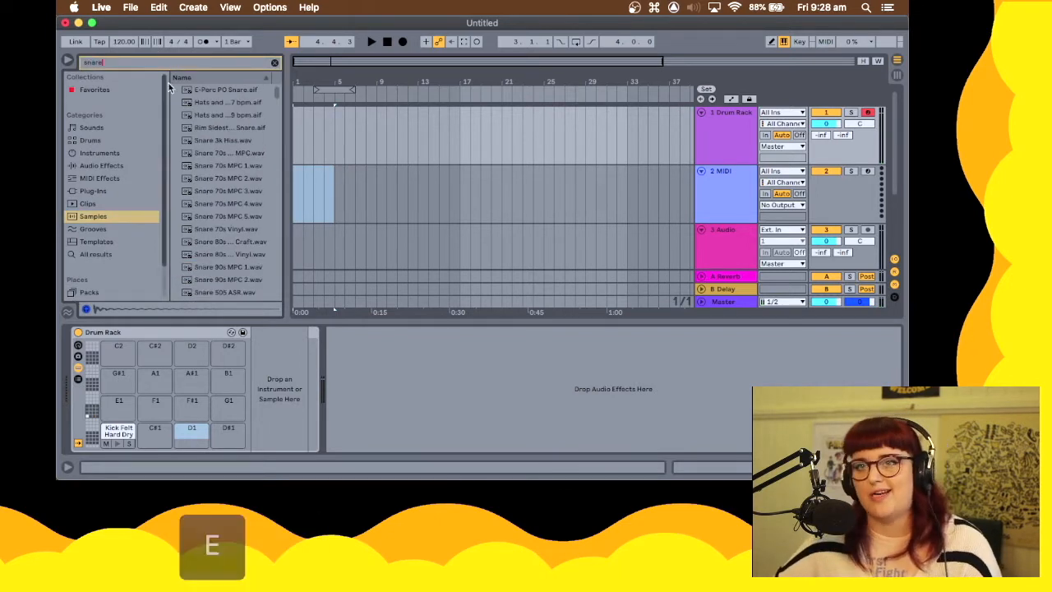
click(219, 163)
click(217, 185)
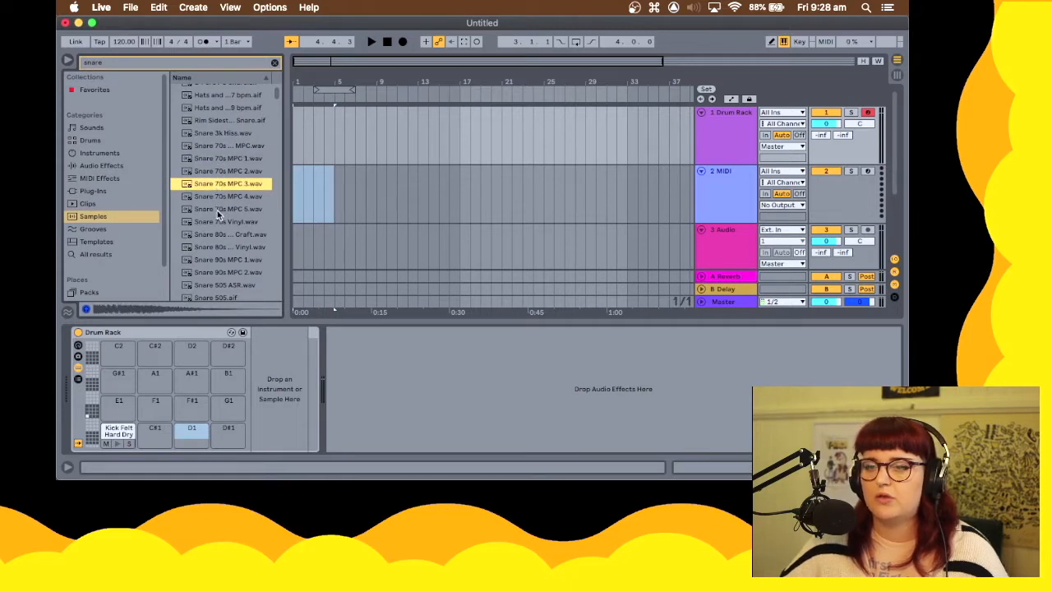
click(220, 246)
click(222, 235)
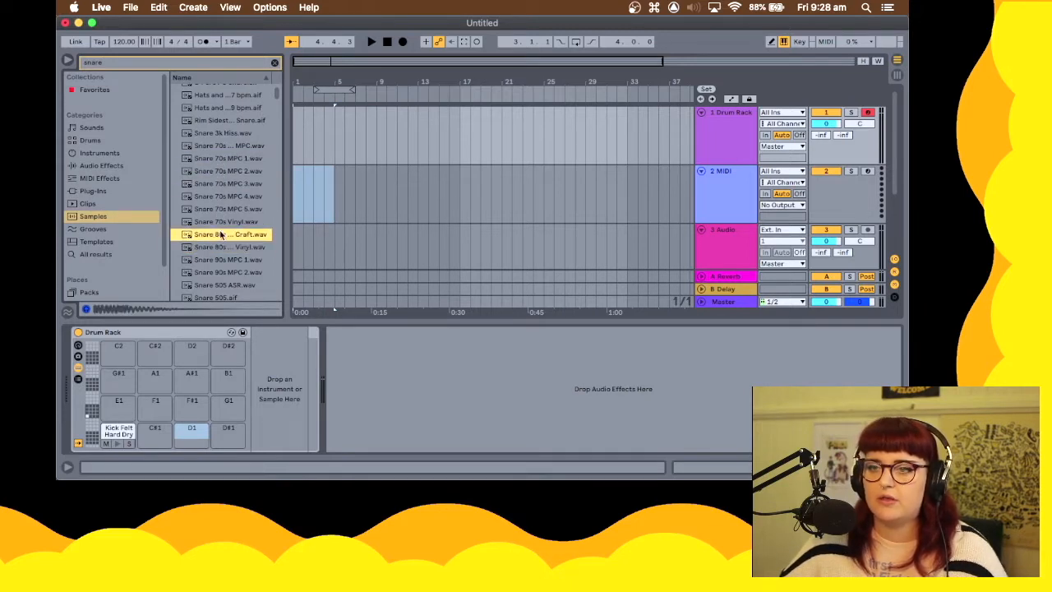
click(224, 209)
key(Up)
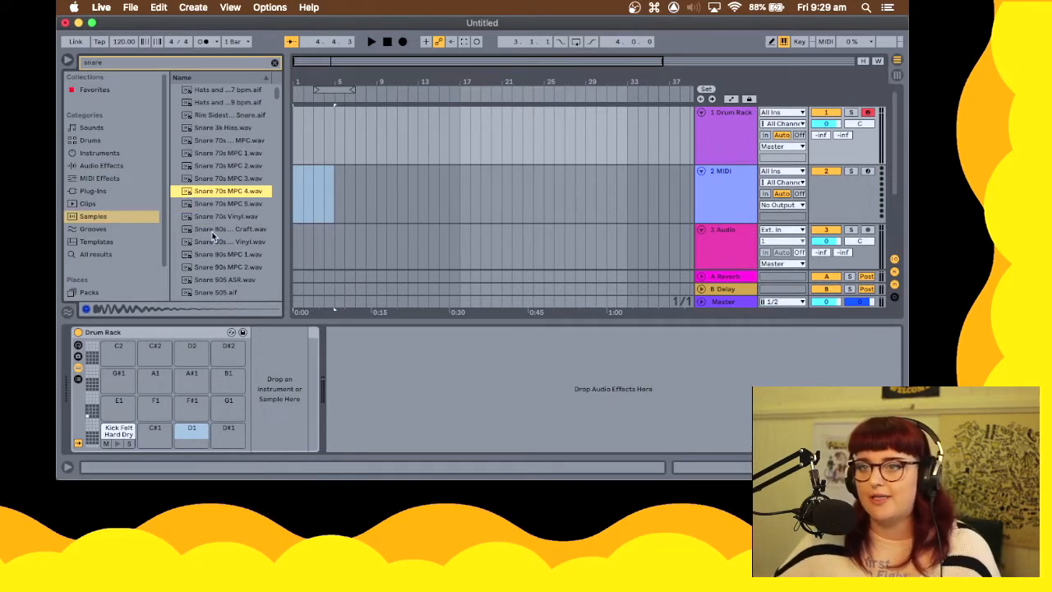
Compare snare samples further down the list and load Snare 505 onto the Drum Rack's D1 pad
scroll(218, 210, down, 1)
click(221, 264)
scroll(222, 261, down, 2)
click(246, 243)
click(253, 219)
click(242, 256)
click(242, 244)
click(243, 231)
click(244, 219)
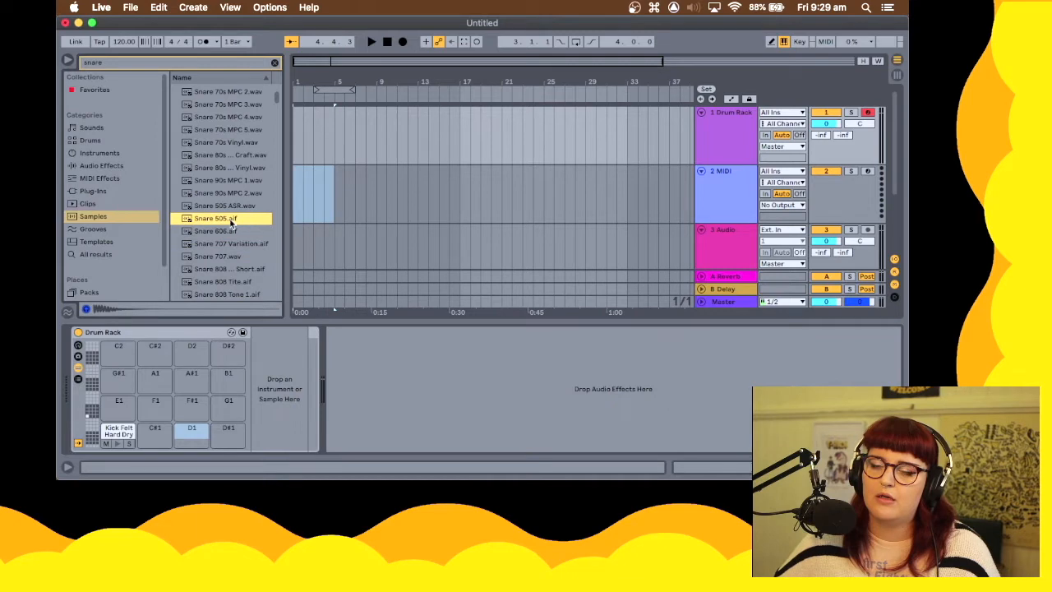
drag(232, 278, 197, 435)
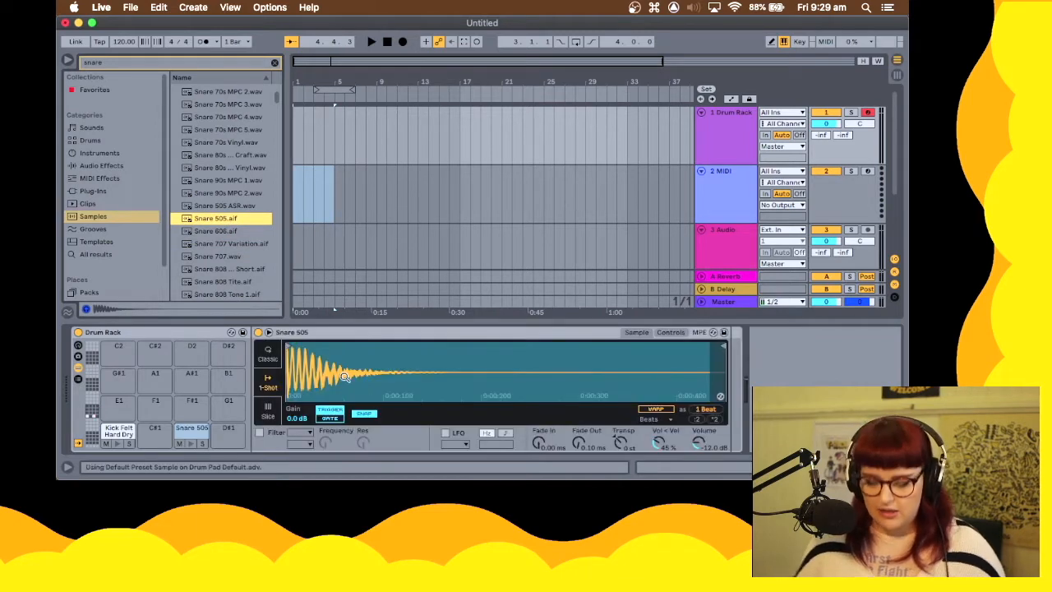
Play the C1 kick and D1 snare pads alternately with the computer MIDI keyboard
key(s)
key(a)
key(a)
key(s)
key(a)
key(s)
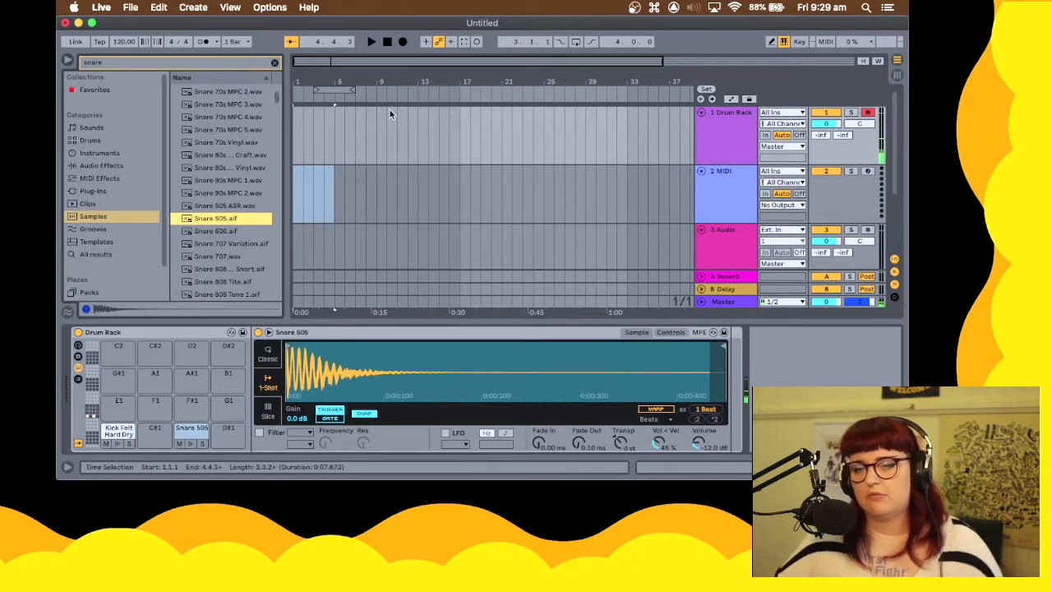
Search the samples for "hihat"
click(127, 63)
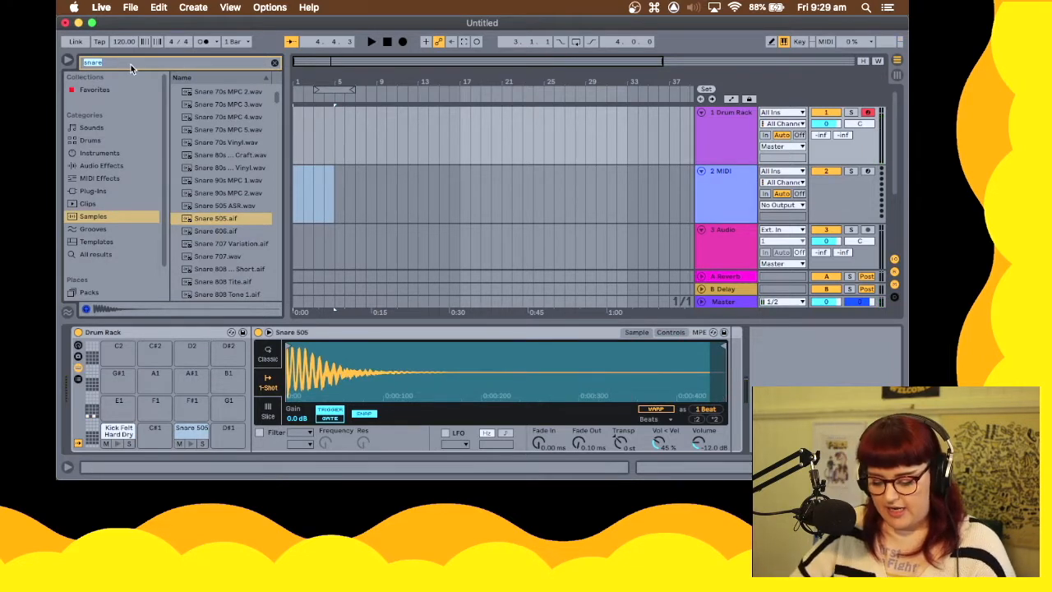
text(hihar)
key(BackSpace)
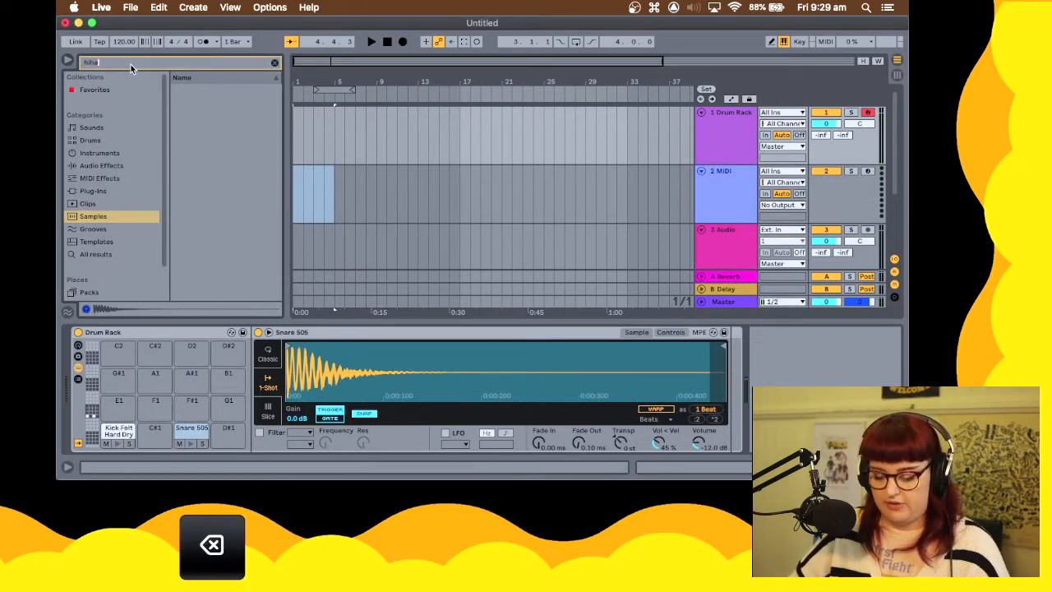
text(t)
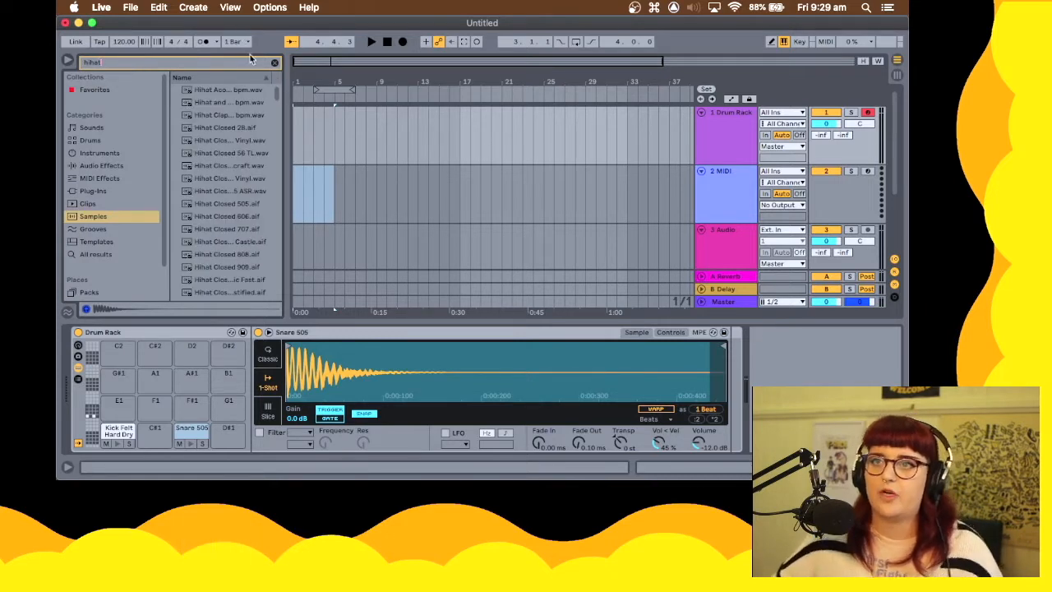
Audition several closed hi-hat samples and load Hihat Closed 505 onto the Drum Rack's F#1 pad
click(242, 249)
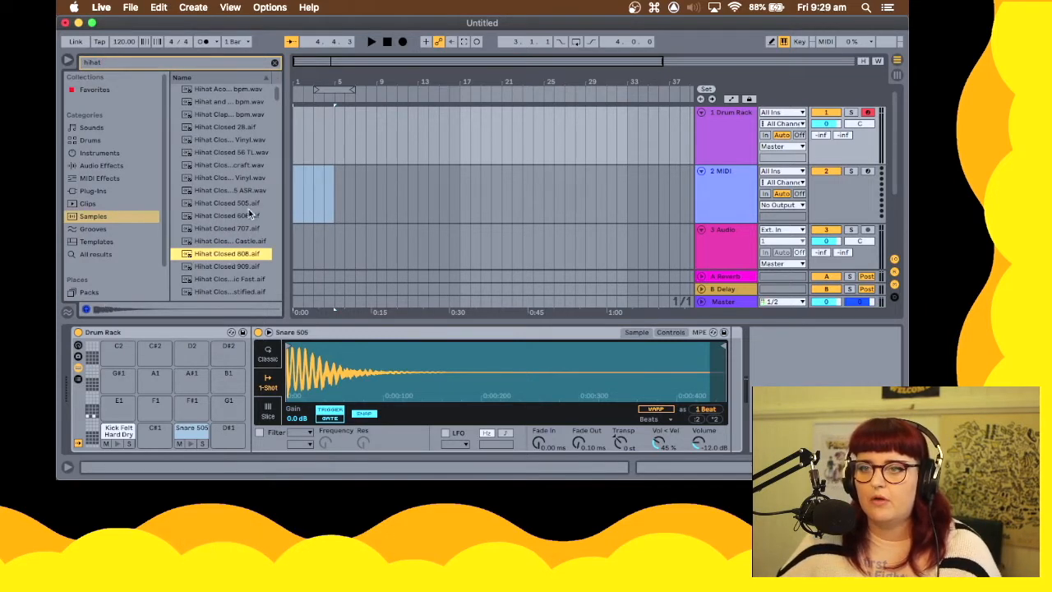
click(250, 214)
click(252, 203)
click(256, 178)
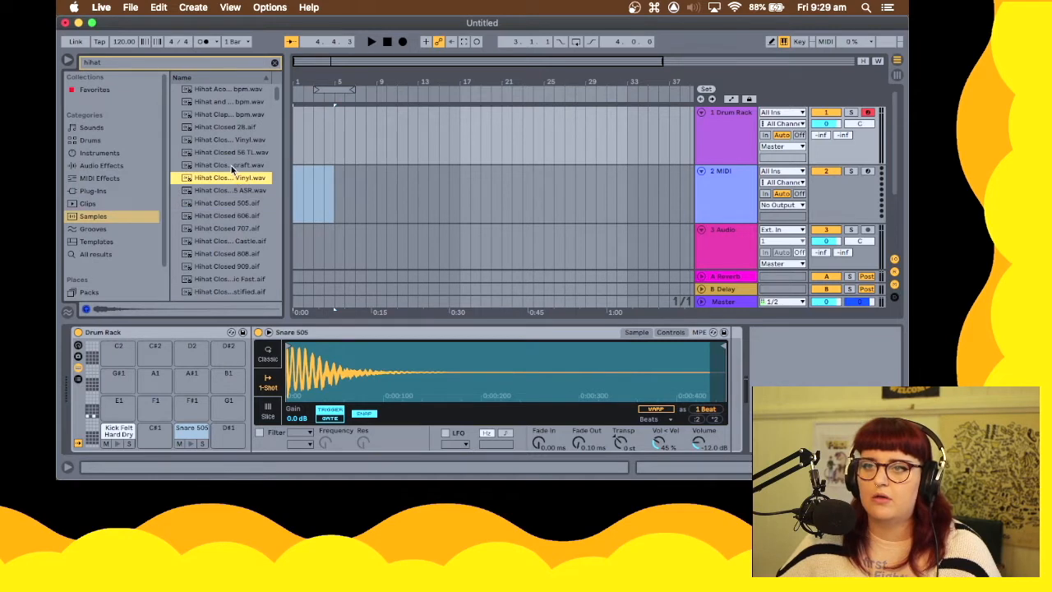
click(231, 166)
click(235, 217)
click(239, 205)
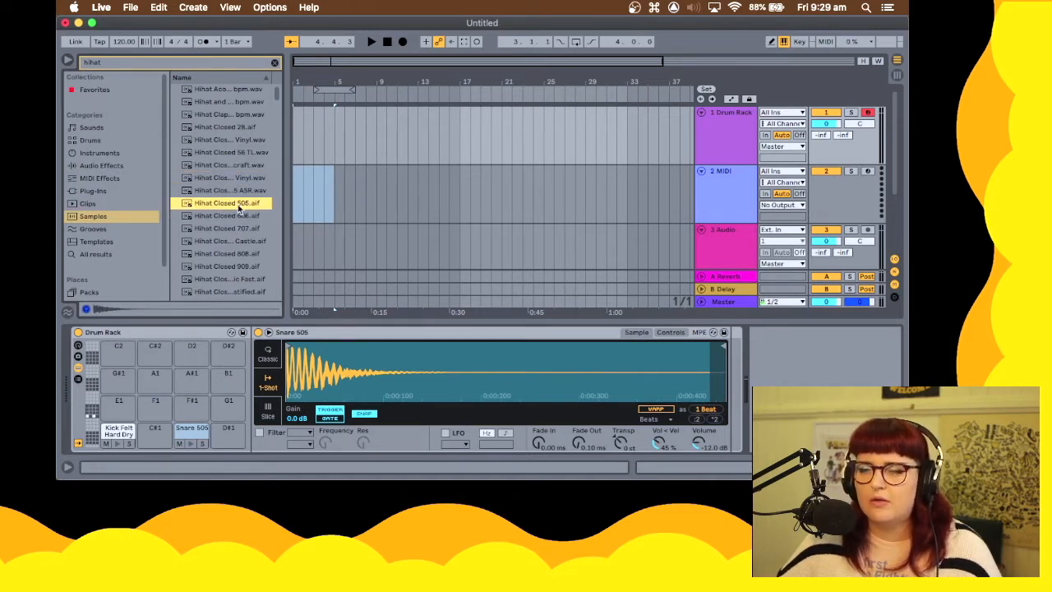
drag(208, 205, 202, 409)
Play the F#1 hi-hat pad together with the C1 kick pad on the computer MIDI keyboard
key(t)
key(t)
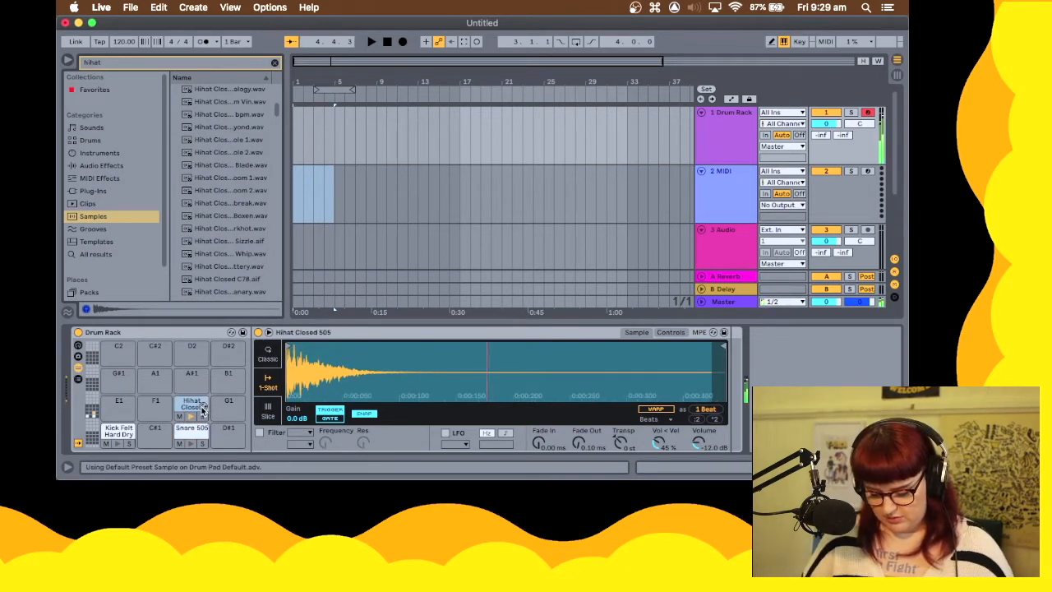
key(a)
key(t)
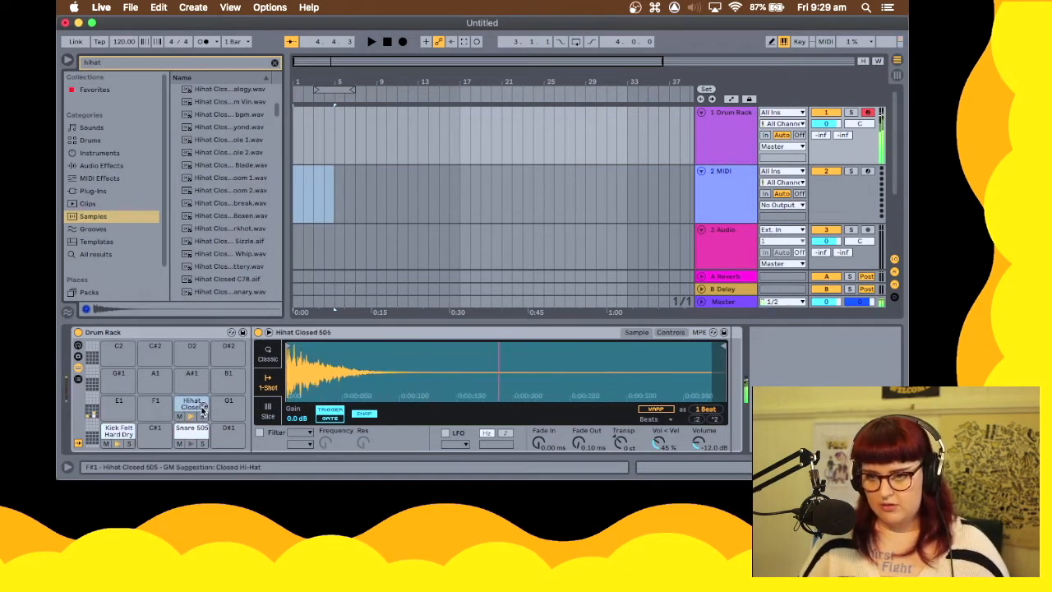
key(a)
key(y)
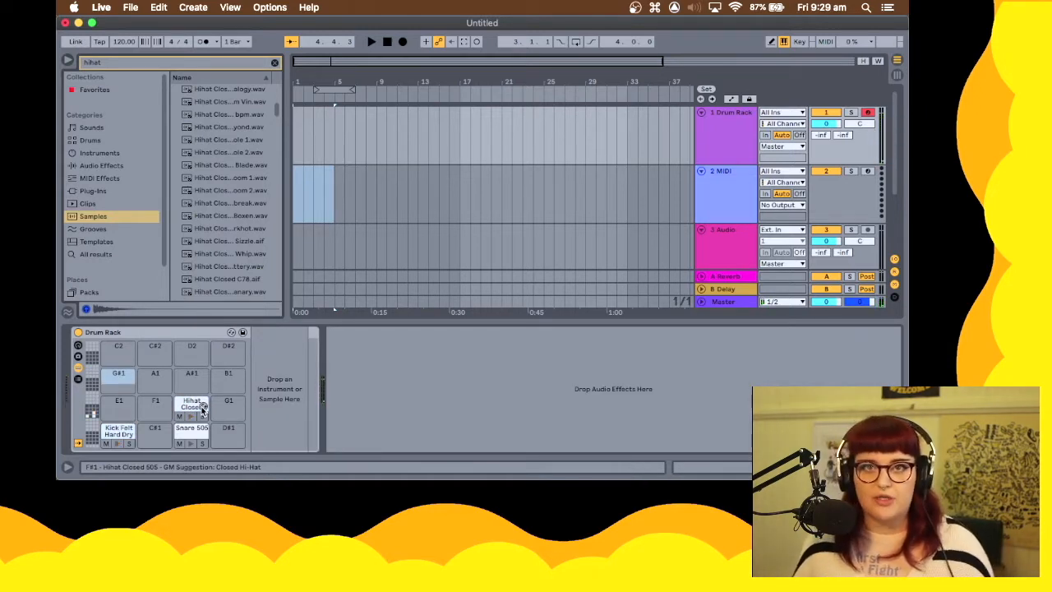
Select bar 7 to bar 13 on the Drum Rack track and loop that selection
drag(348, 92, 325, 90)
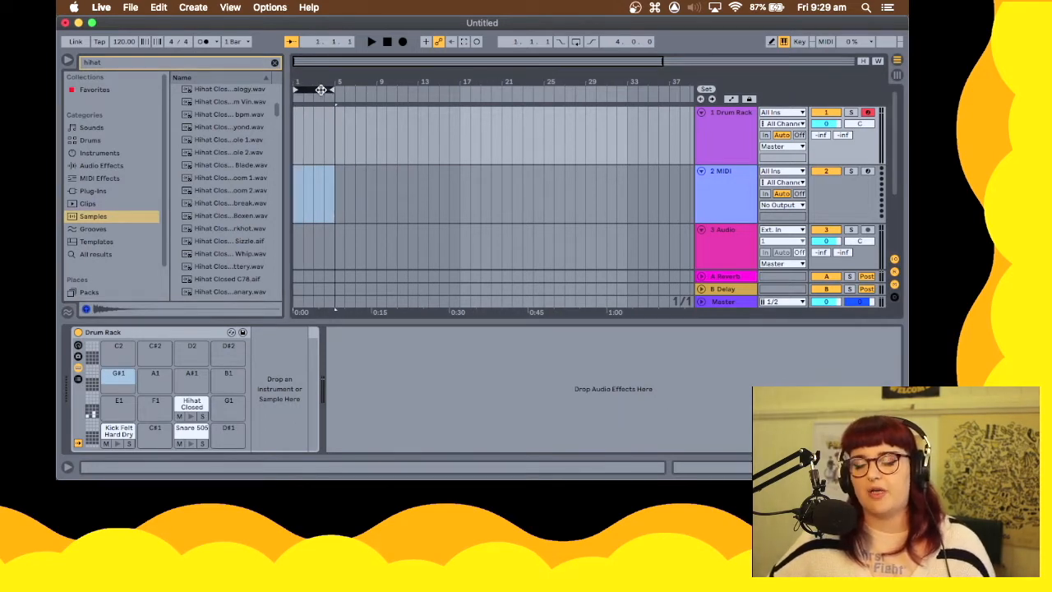
drag(355, 130, 417, 131)
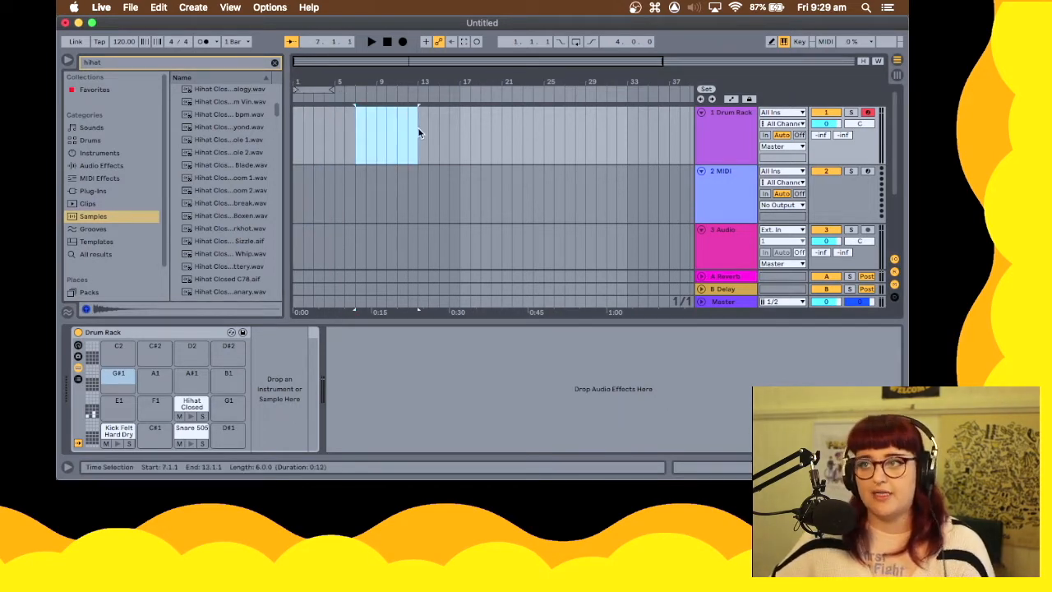
key(super+l)
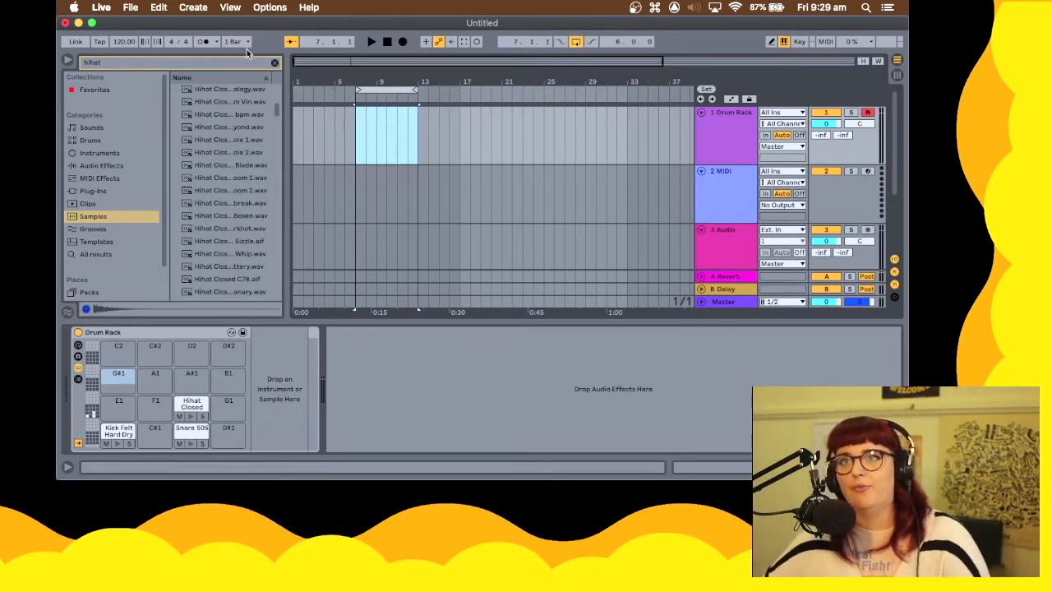
Play the looped section briefly with the metronome on and turn the metronome back off
click(205, 47)
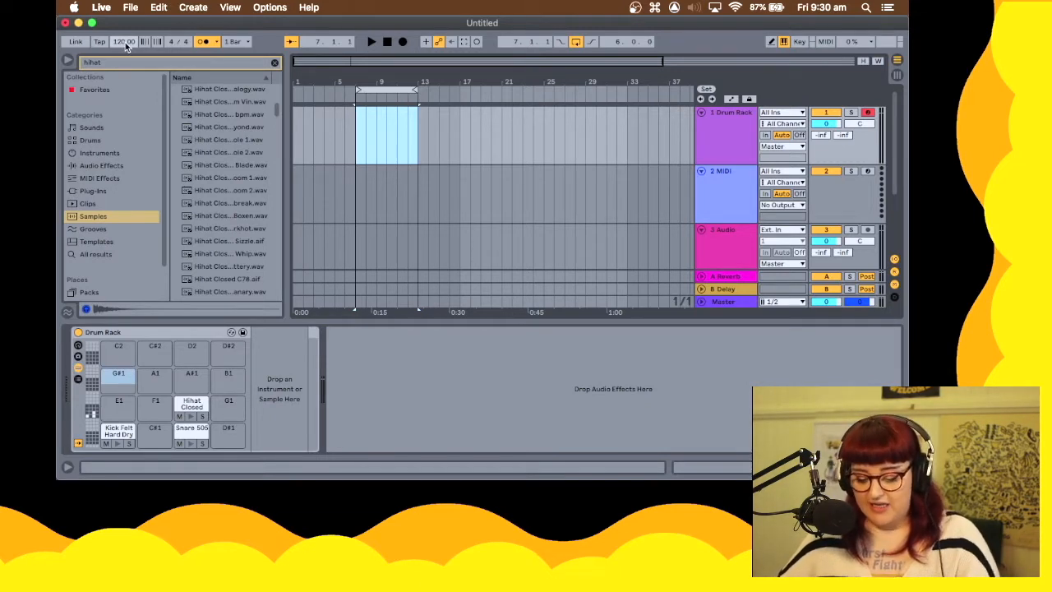
key(space)
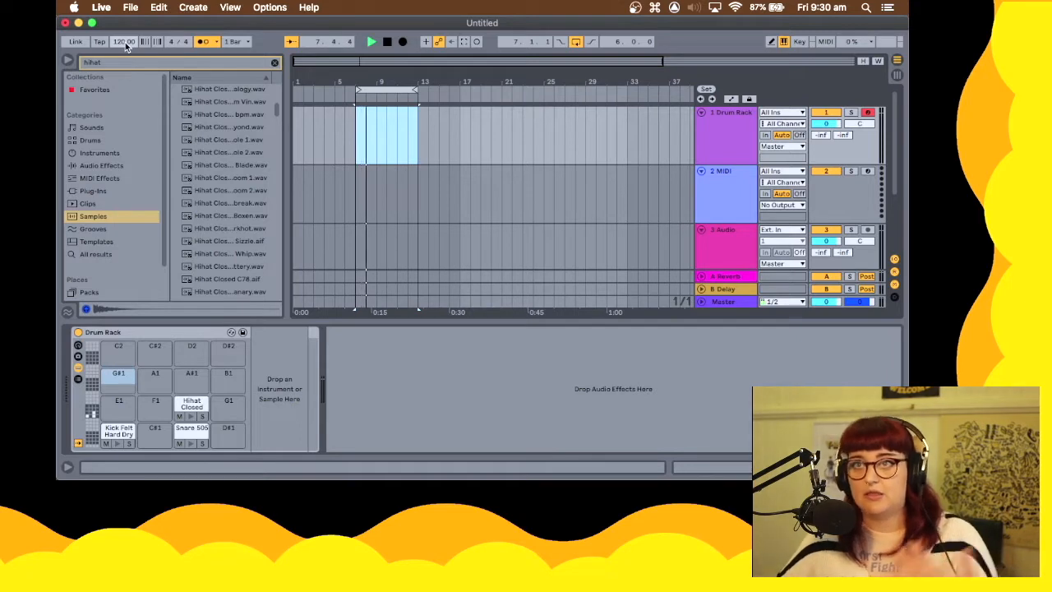
key(space)
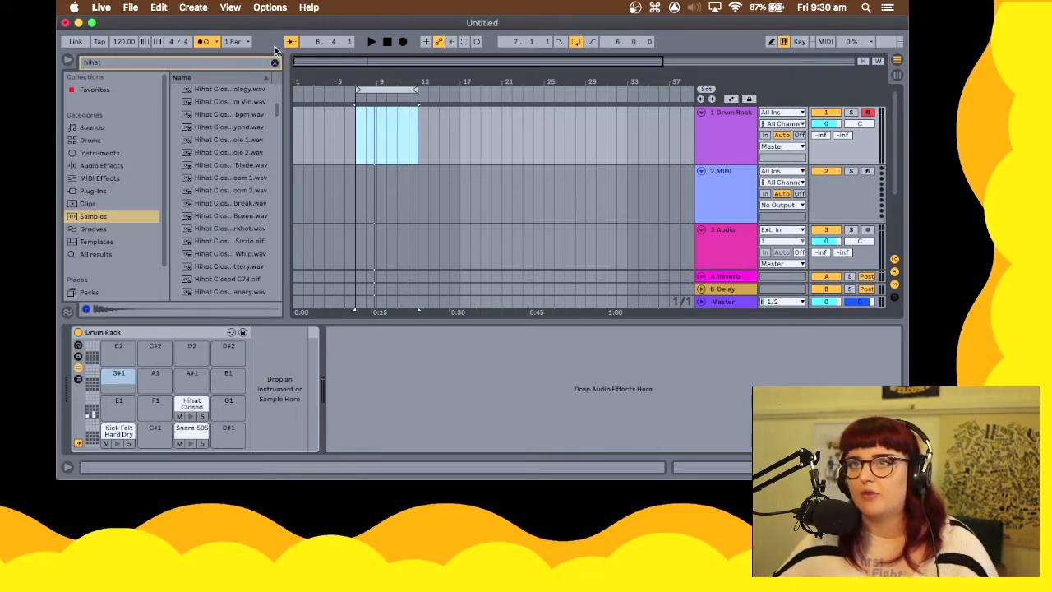
click(204, 43)
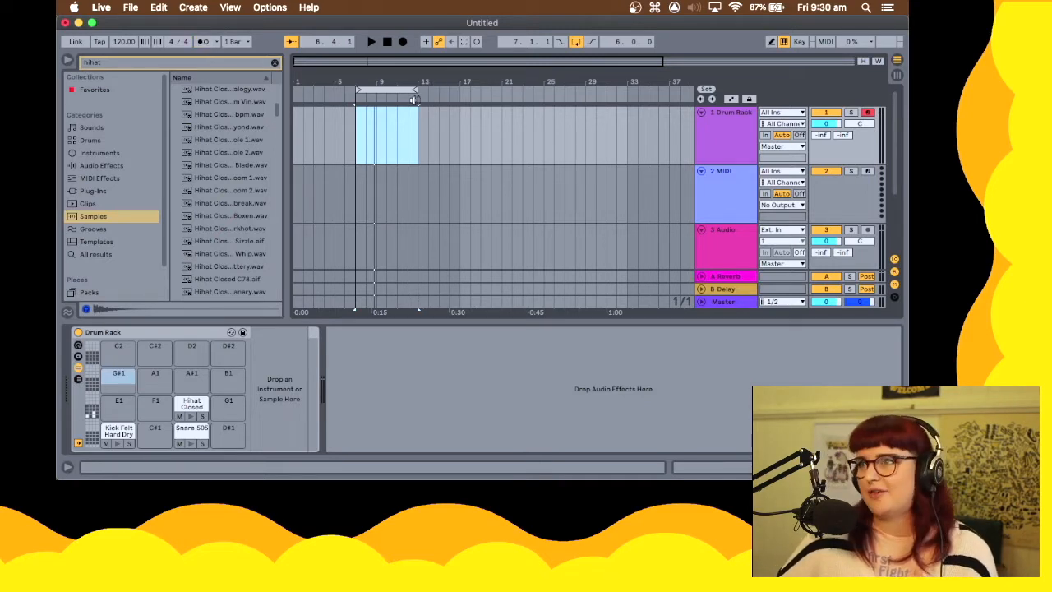
Set the insert point at the start of bar 7 and rehearse a hi-hat, snare and kick beat on the computer MIDI keyboard
click(353, 123)
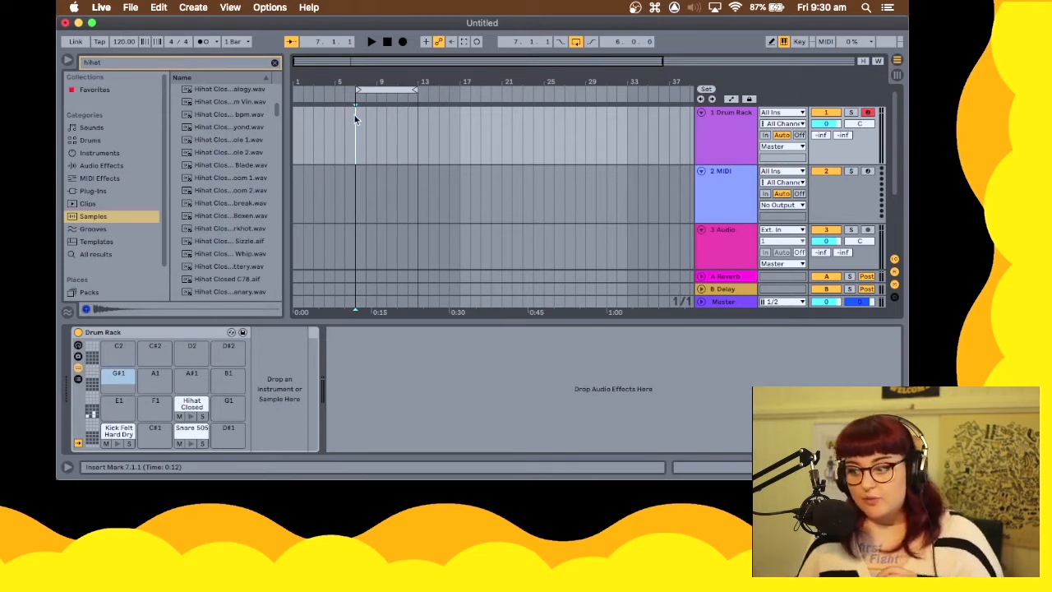
key(t)
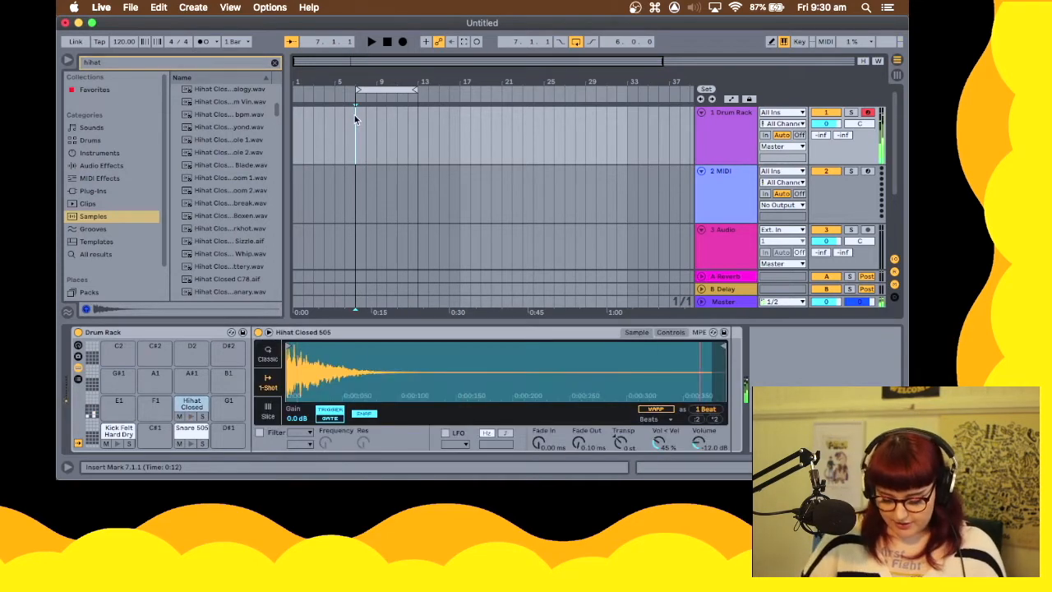
key(t)
key(t)
key(t)
key(t)
key(t)
key(t)
key(t)
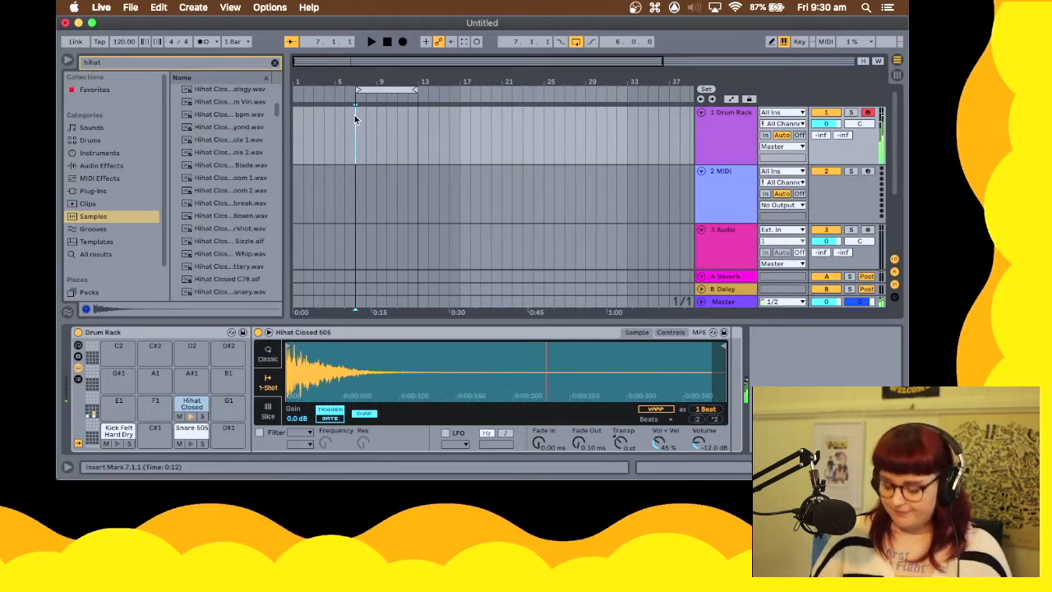
key(t)
key(t)
key(t)
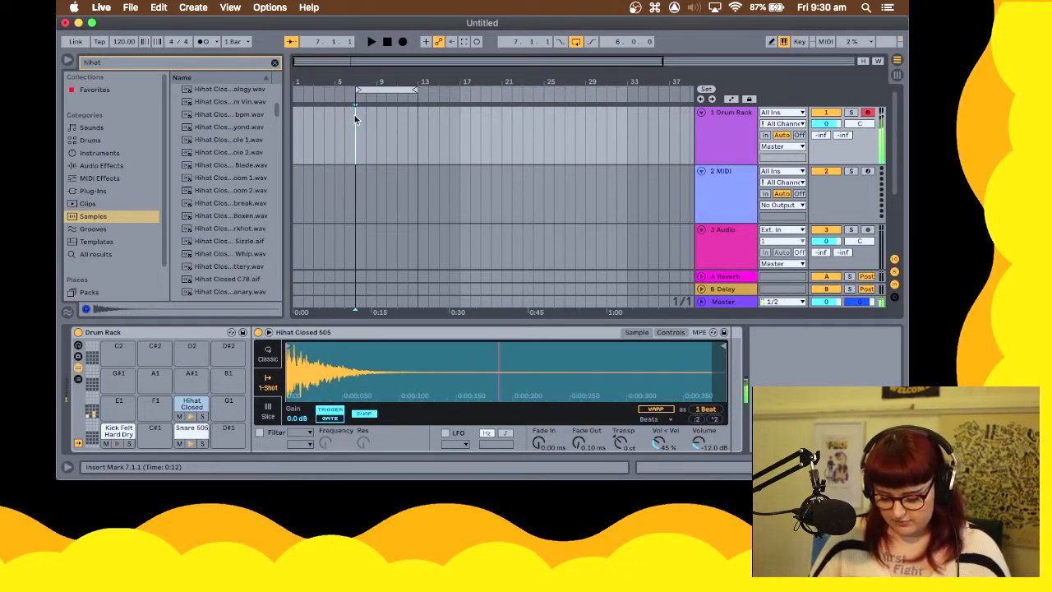
key(t)
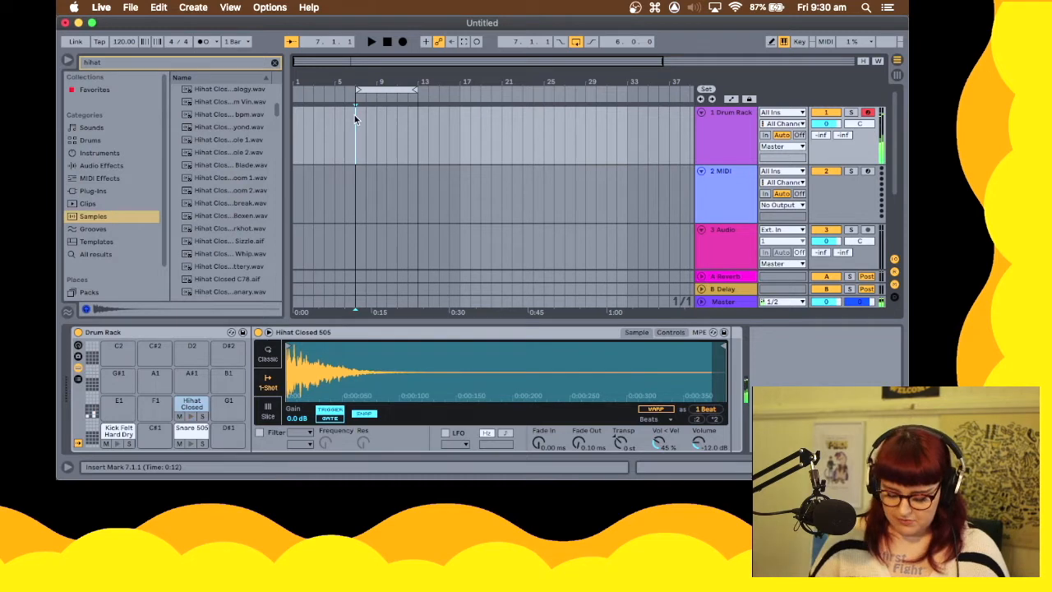
key(t)
key(t)
key(t)
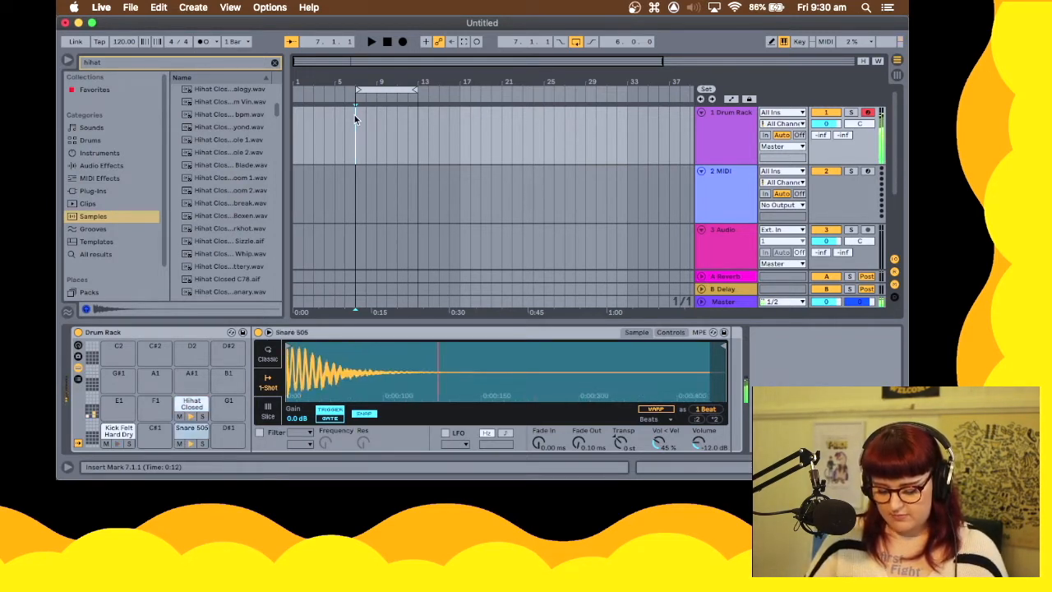
key(t)
key(t)
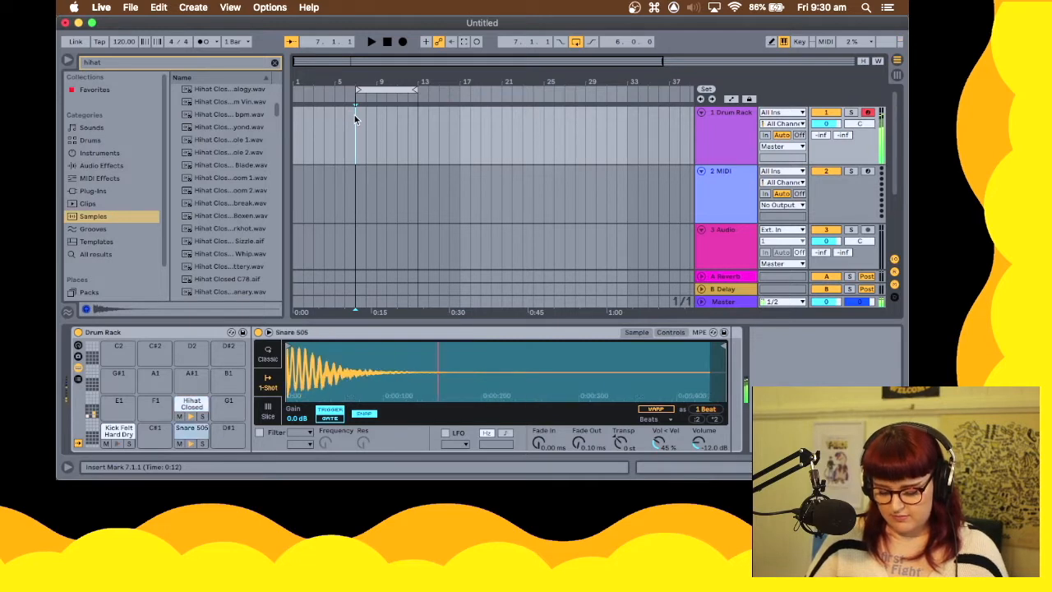
key(t)
key(t)
key(t)
key(s)
key(t)
key(t)
key(t)
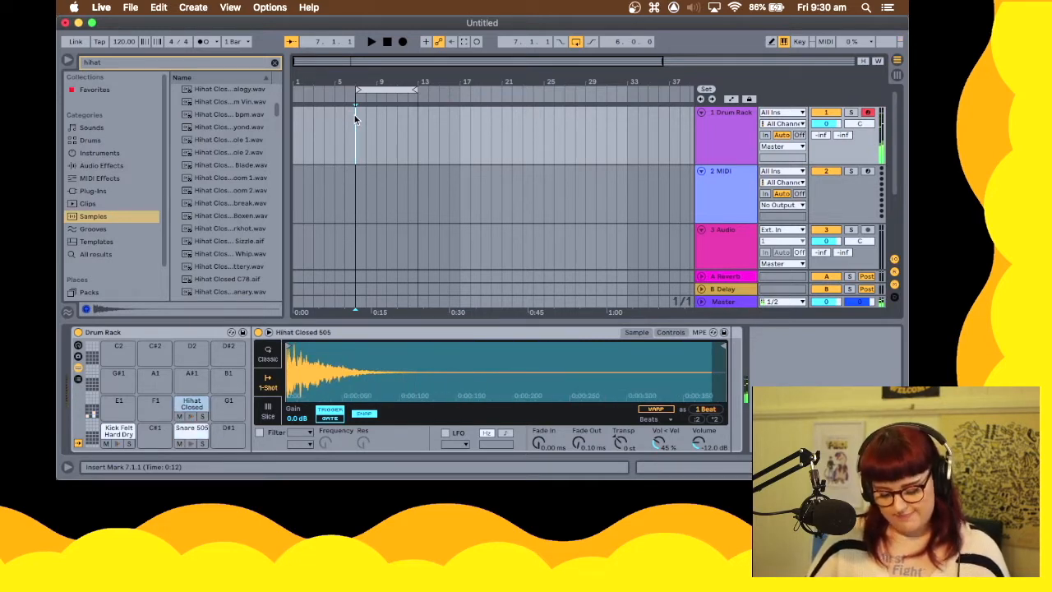
key(t)
key(t)
key(t)
key(t)
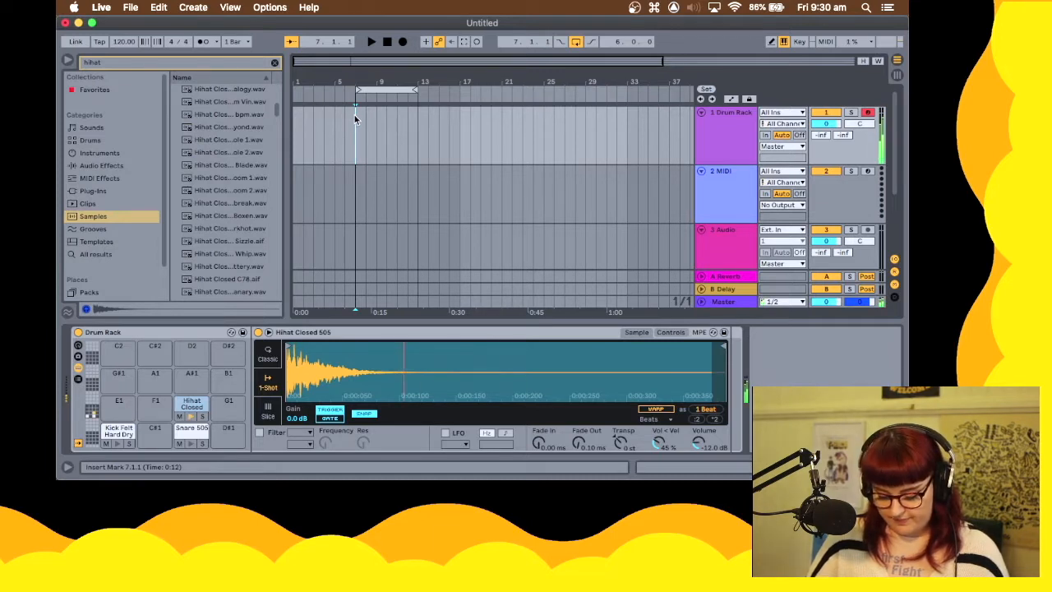
key(t)
key(t)
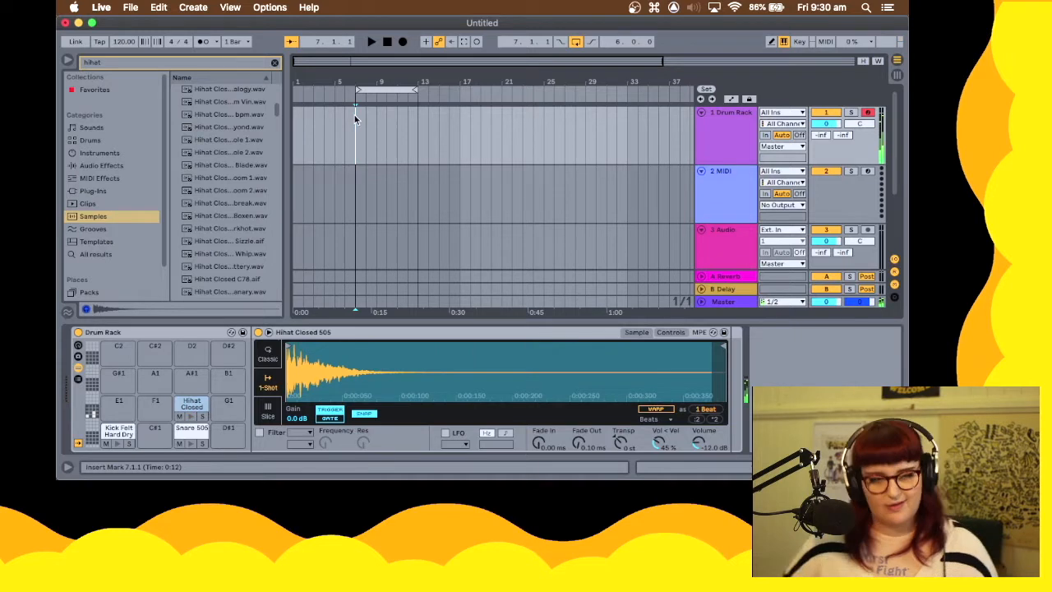
key(t)
key(t)
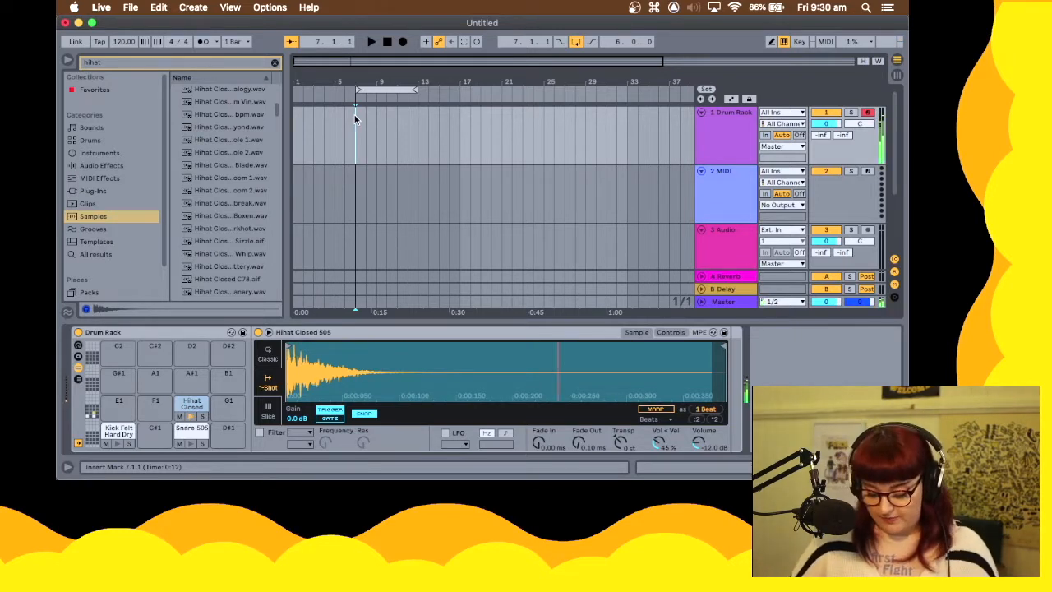
key(t)
key(t)
key(t)
key(t)
key(t)
key(t)
key(t)
key(t)
key(t)
key(t)
key(t)
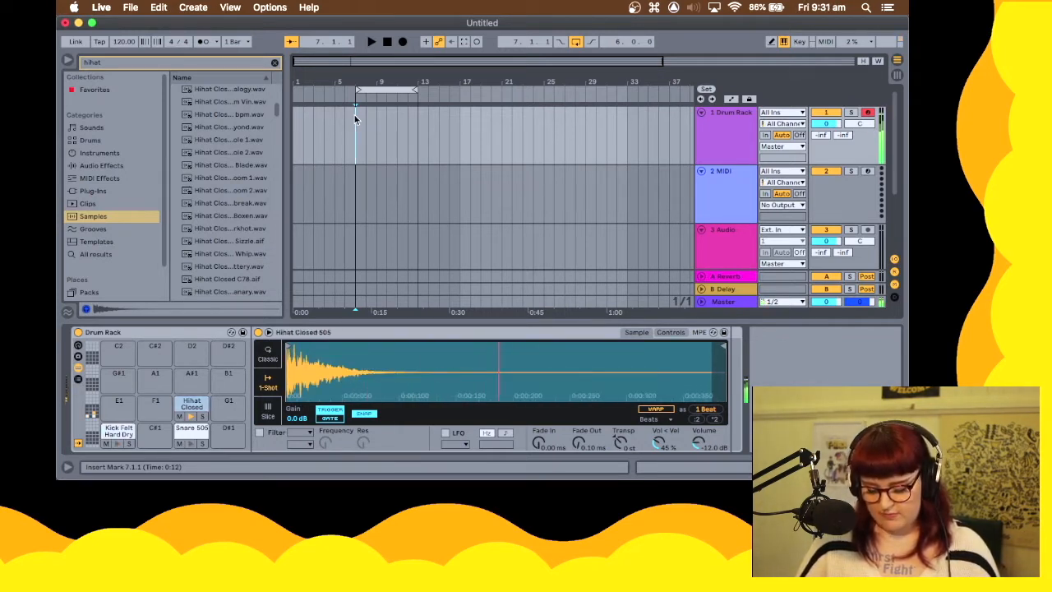
key(t)
key(t)
key(t)
key(t)
key(t)
key(t)
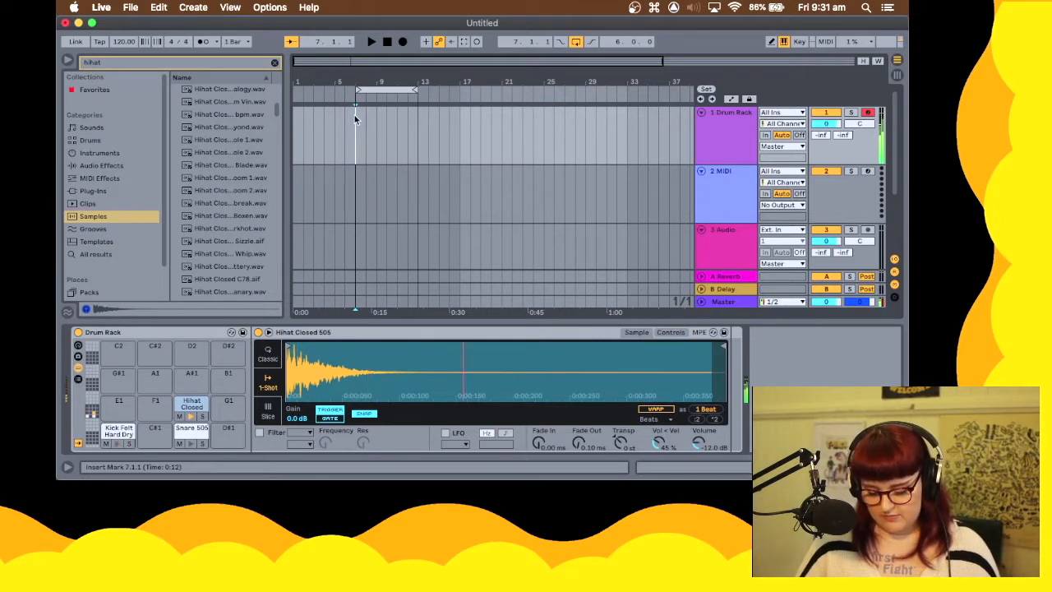
key(t)
key(t)
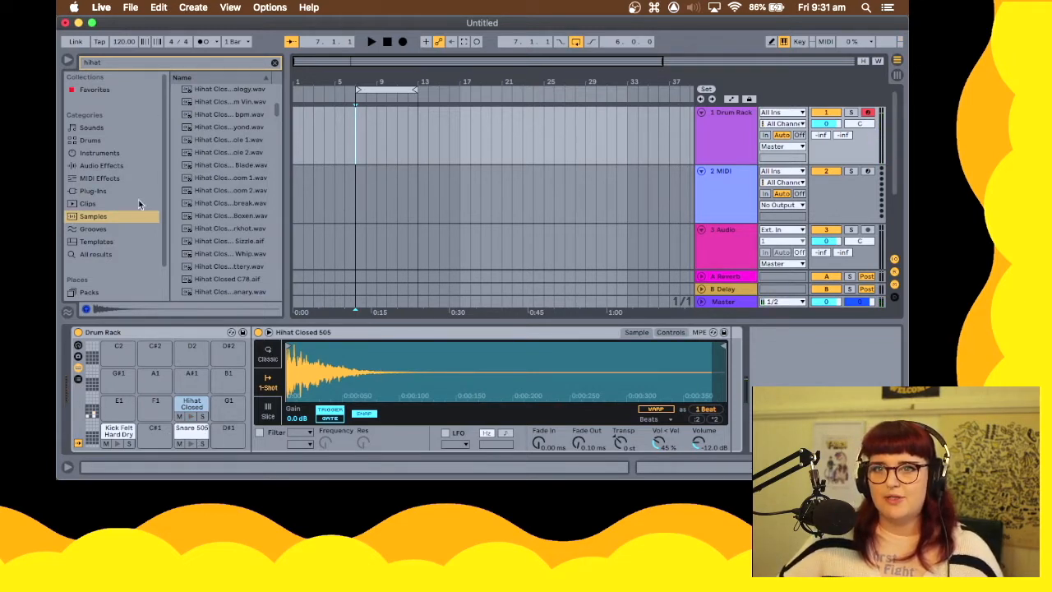
Search the samples for kick and replace the C1 pad's sample with Kick 80s Space Craft 2
click(189, 64)
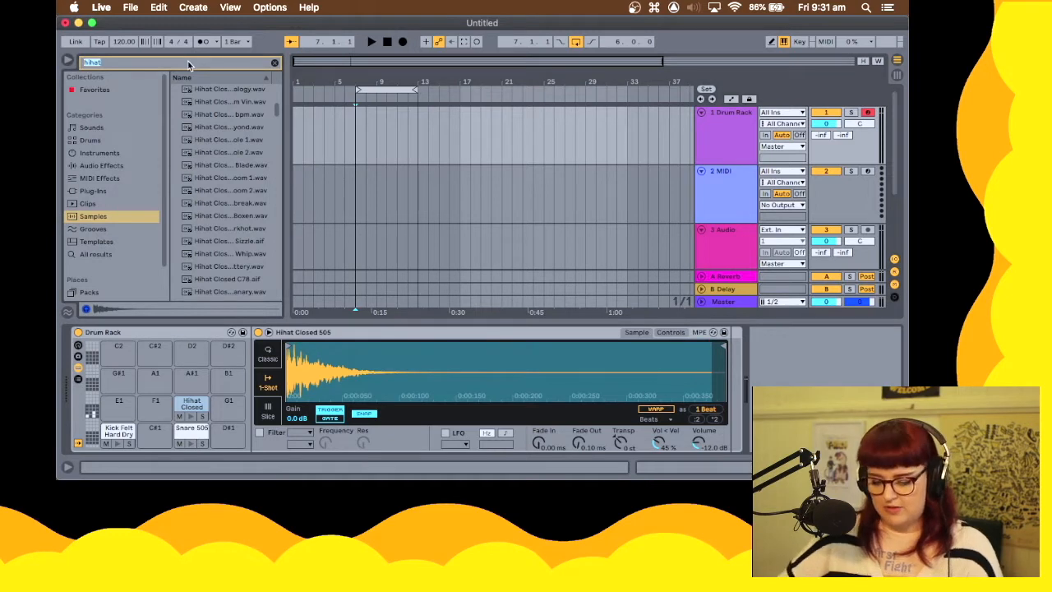
text(kick)
click(226, 229)
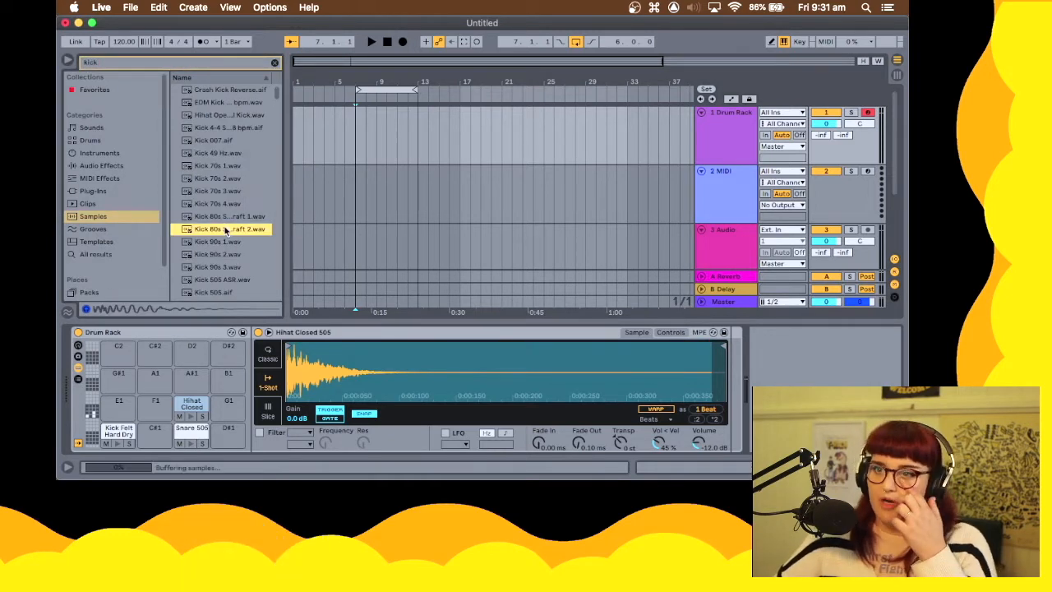
drag(215, 231, 123, 429)
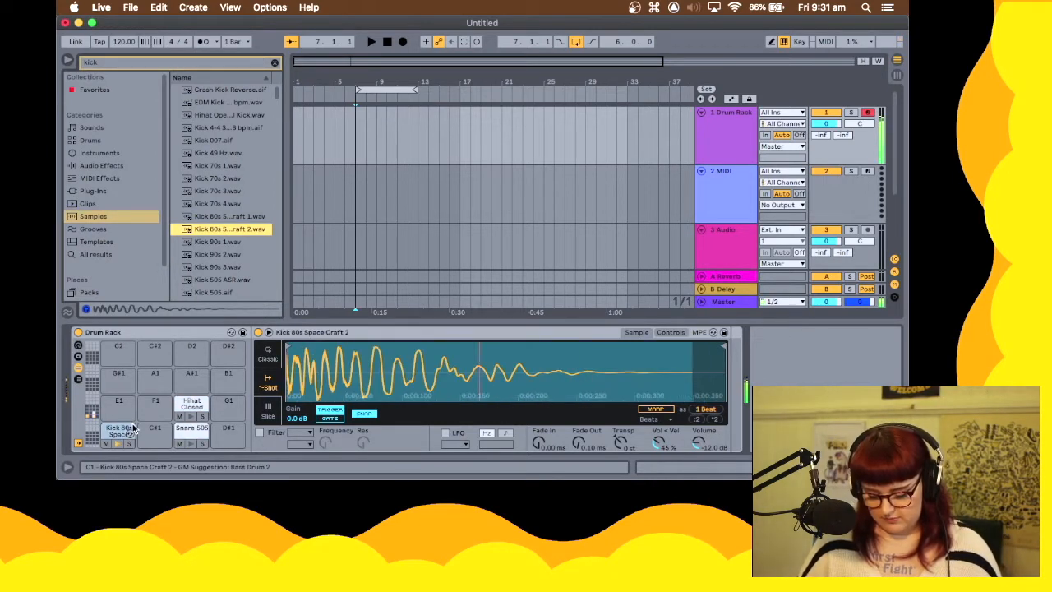
Play a beat with the new C1 kick, the snare and the closed hi-hat on the computer MIDI keyboard
key(a)
key(t)
key(t)
key(t)
key(t)
key(t)
key(t)
key(t)
key(t)
key(t)
key(t)
key(a)
key(t)
key(t)
key(t)
key(t)
key(t)
key(t)
key(a)
key(t)
key(t)
key(t)
key(a)
key(t)
key(a)
key(t)
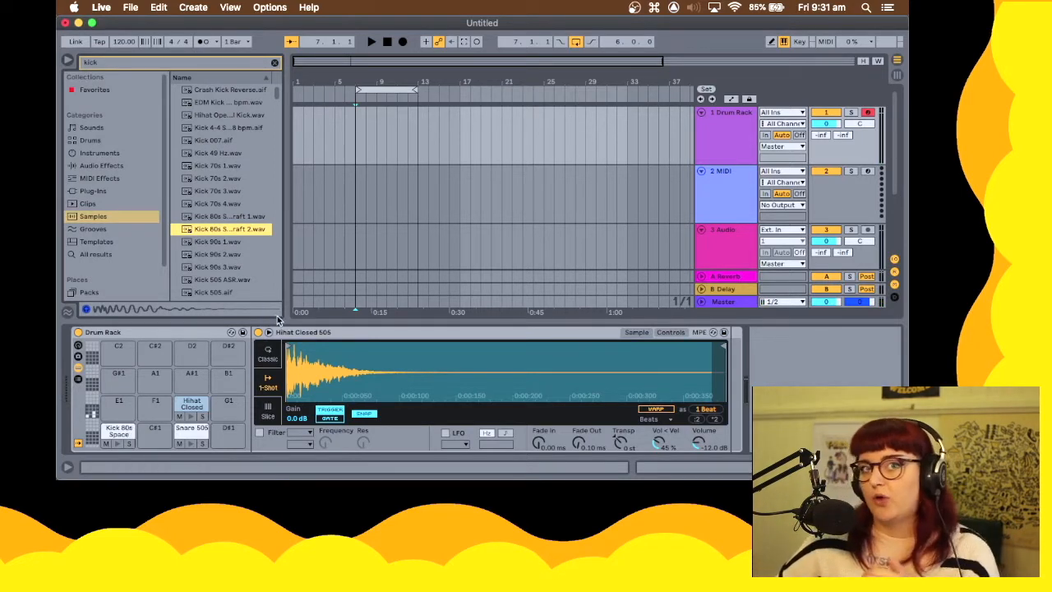
Capture the played beat as a MIDI clip on the Drum Rack track and play it back
click(463, 42)
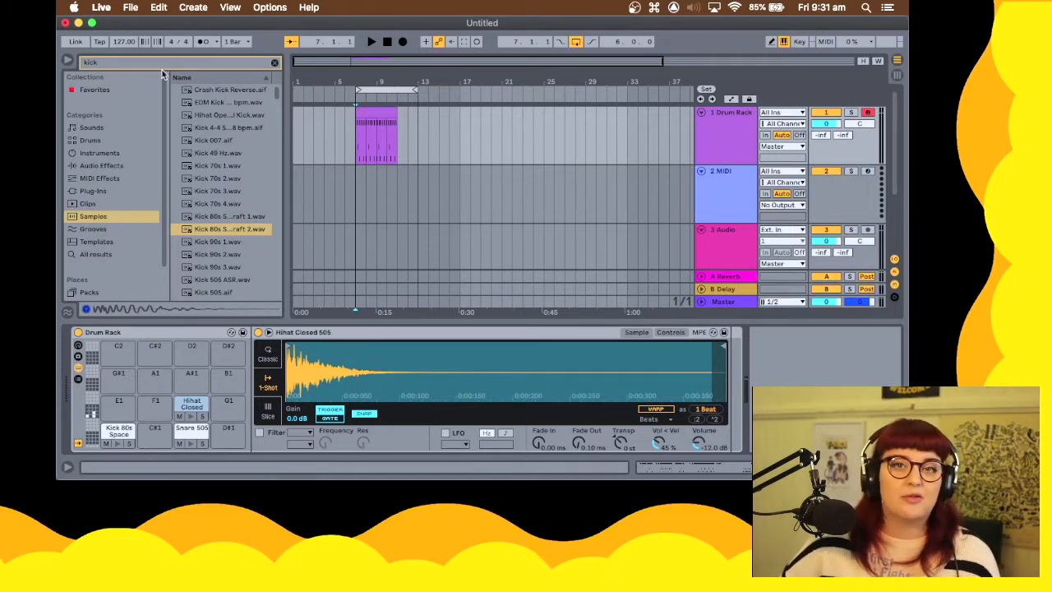
key(space)
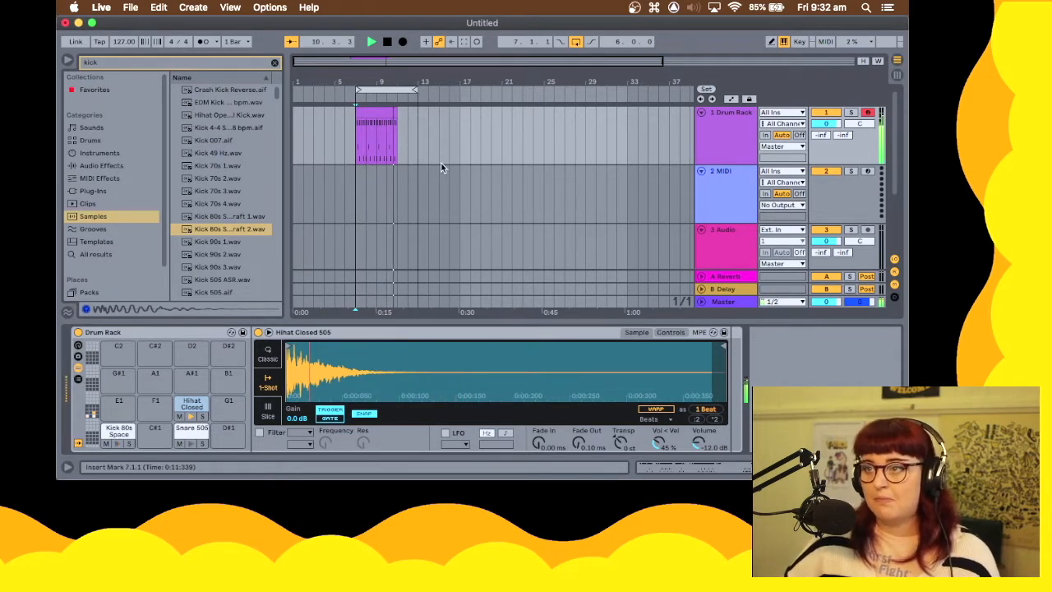
key(space)
Open the captured Drum Rack clip, select all of its notes and check the quantize settings
double_click(379, 112)
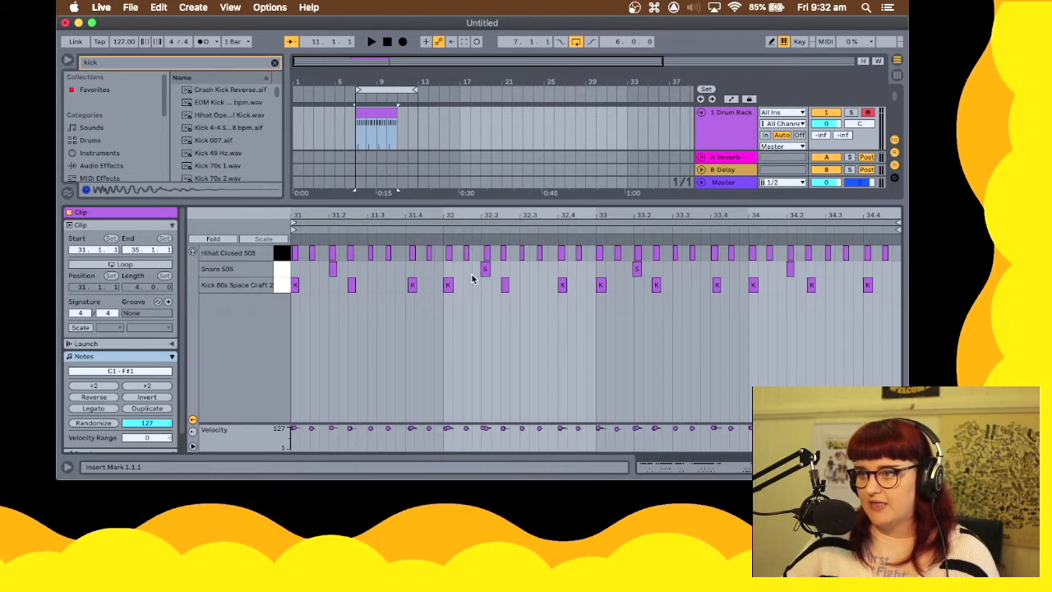
key(shift)
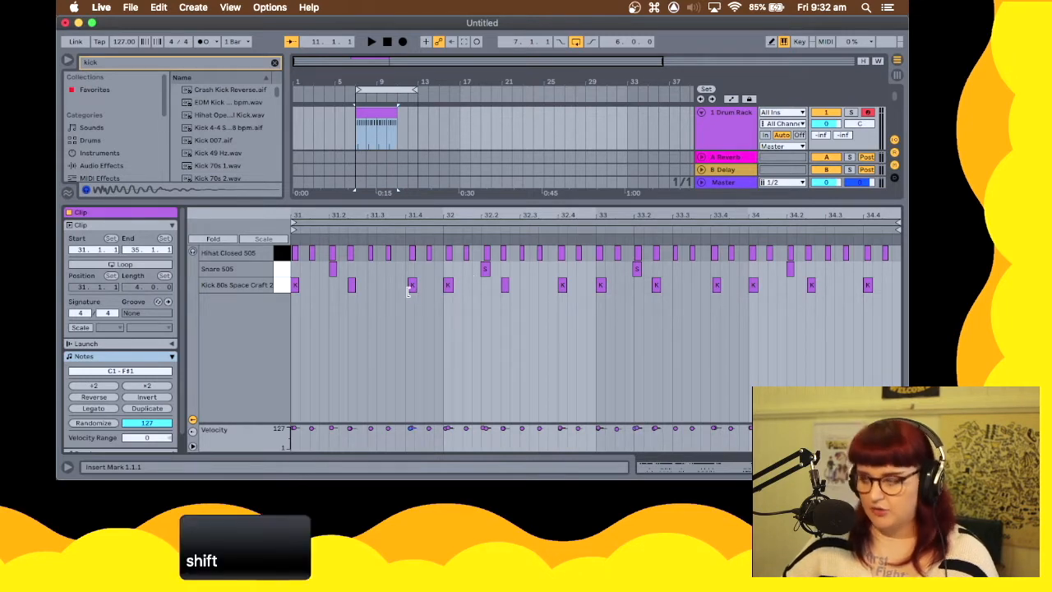
click(492, 321)
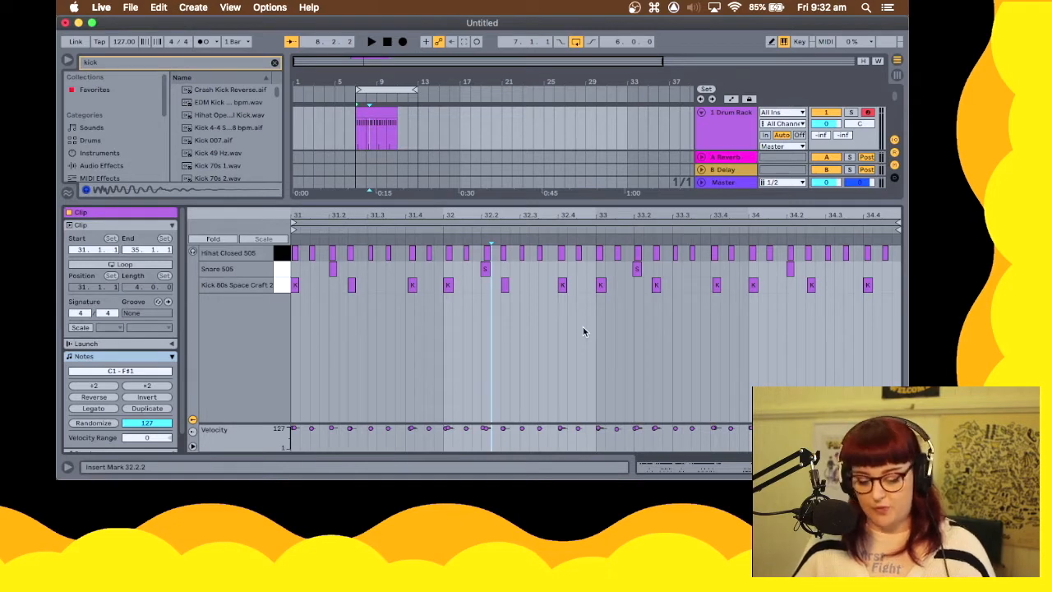
key(super+a)
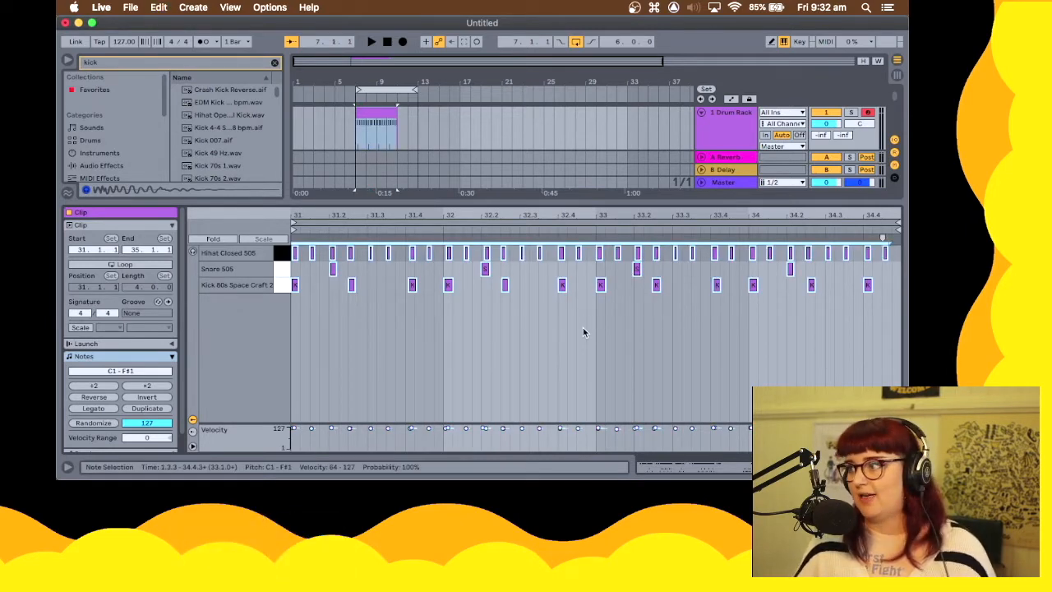
right_click(489, 271)
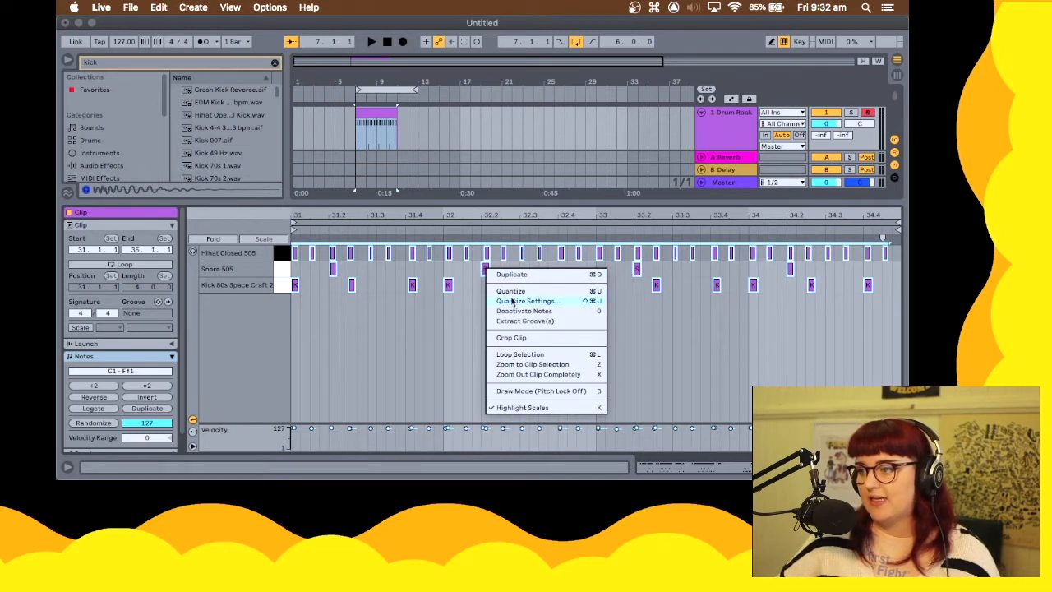
click(511, 302)
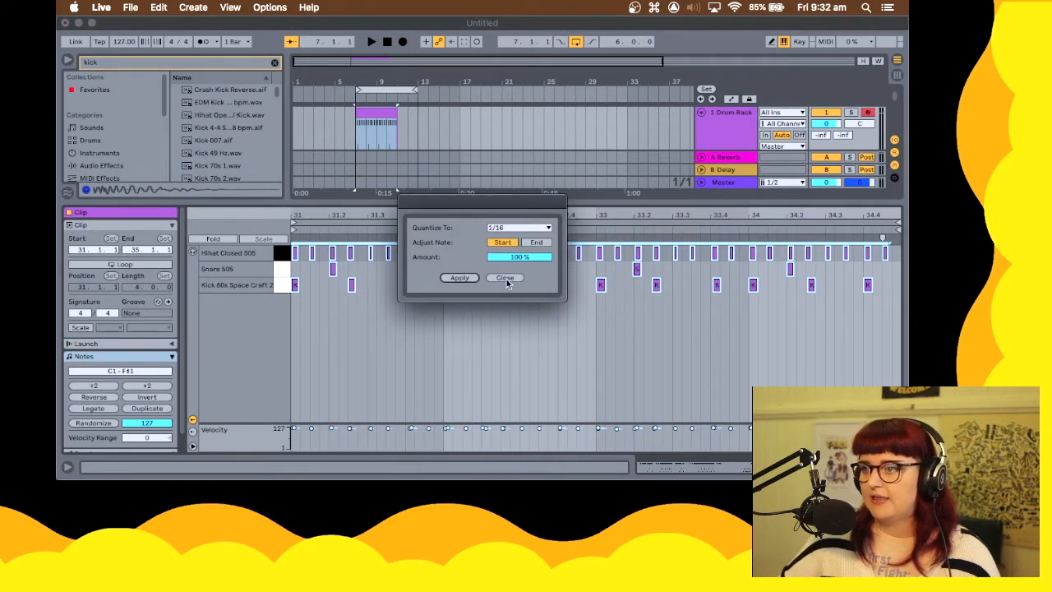
click(506, 279)
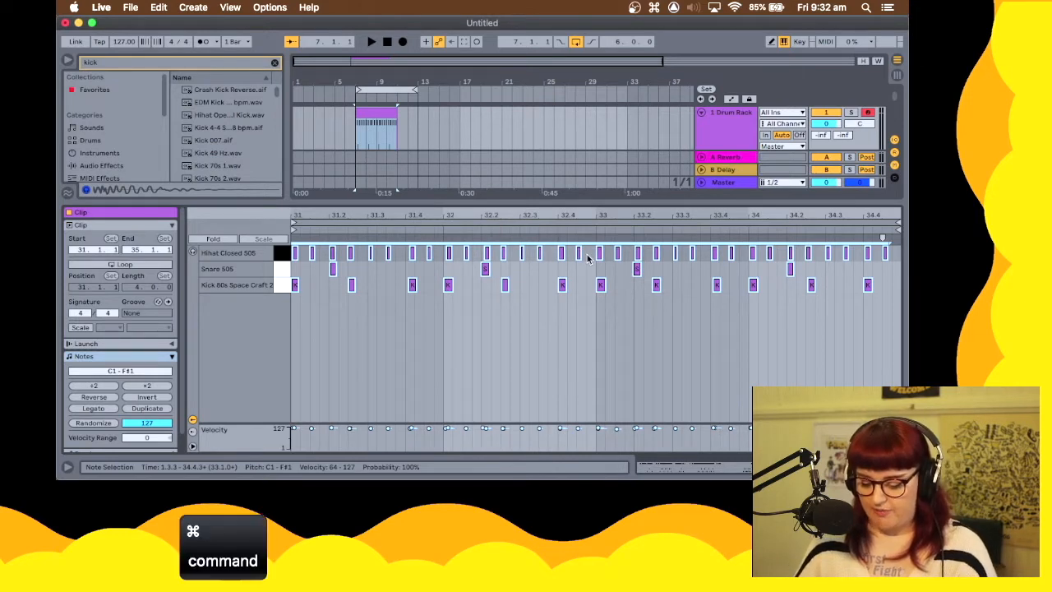
Quantize all the selected notes to 1/16 at 100 % and play the clip back
key(super+u)
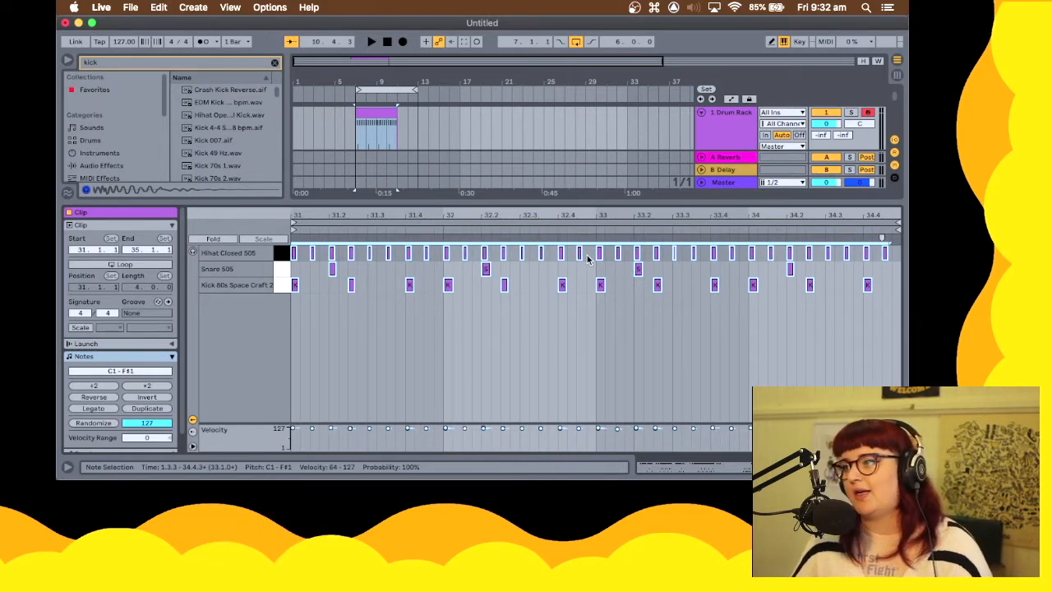
key(space)
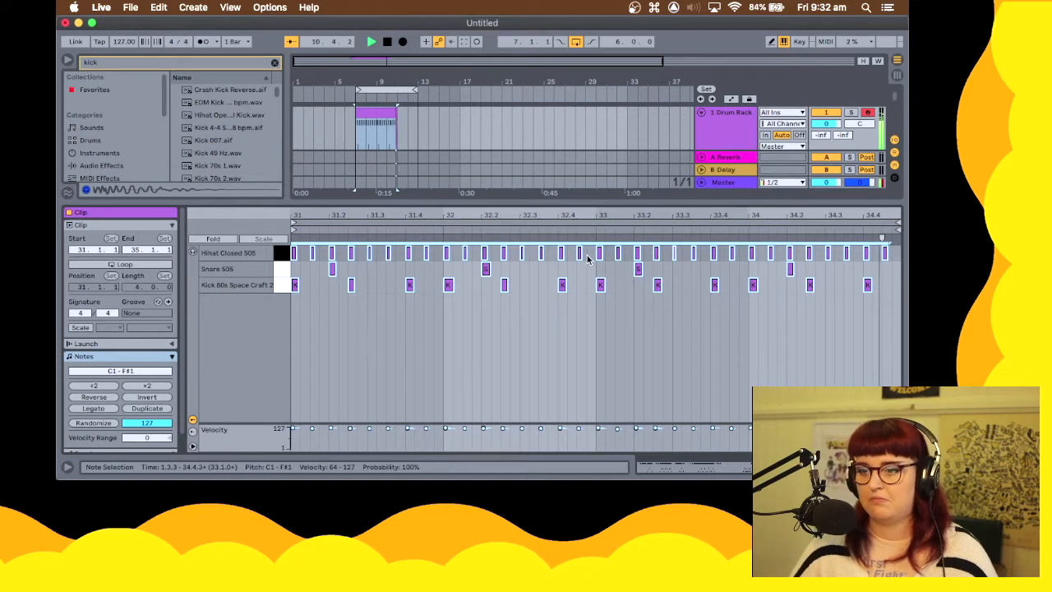
key(space)
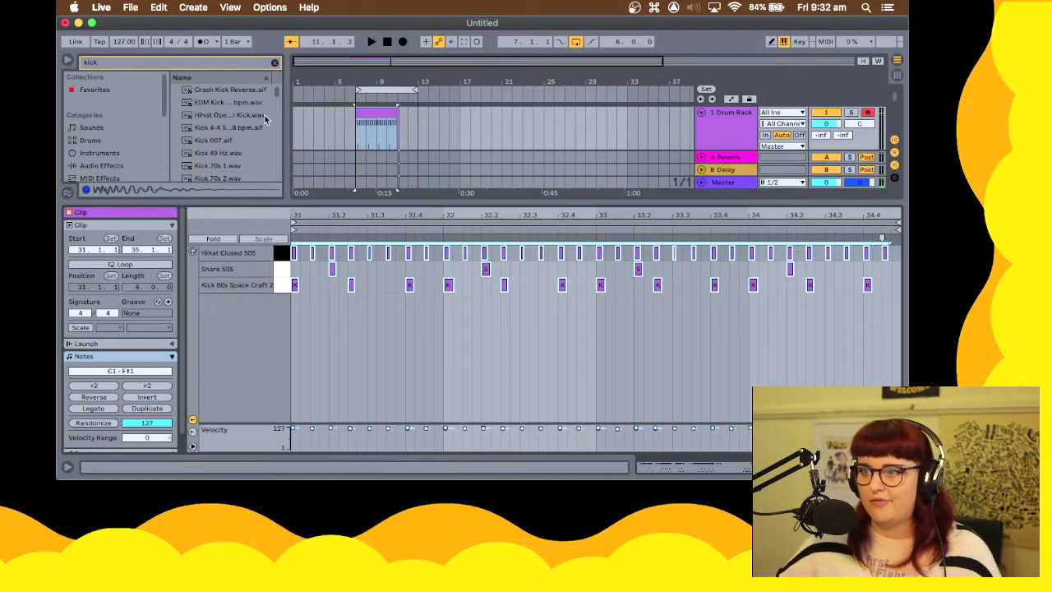
Select the Hihat Closed 505 notes from bar 31 to bar 35, lower their velocity to about 93 and play the clip back
click(614, 345)
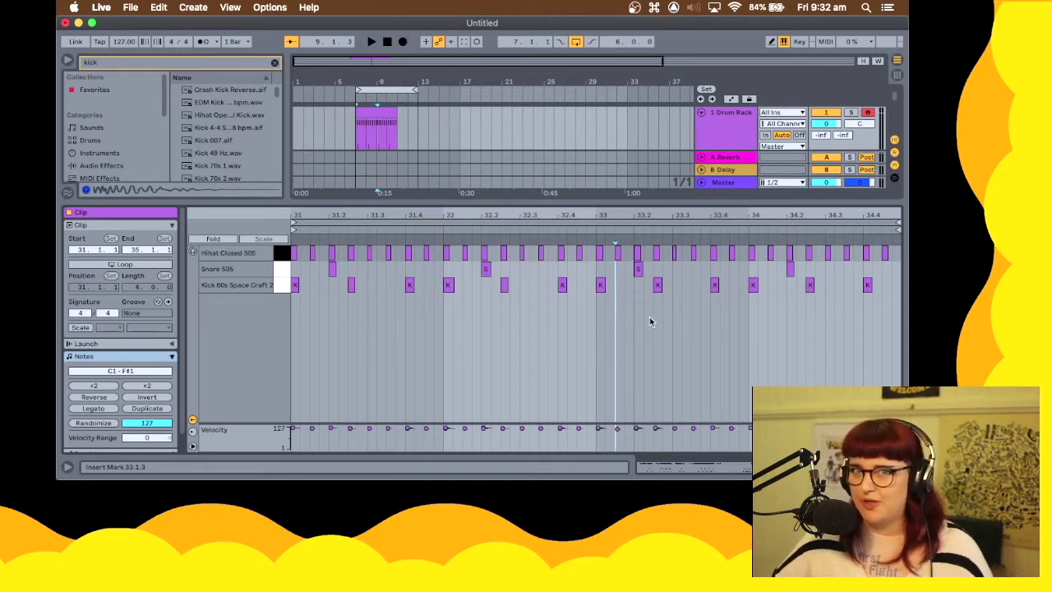
drag(896, 245, 273, 260)
scroll(660, 284, down, 3)
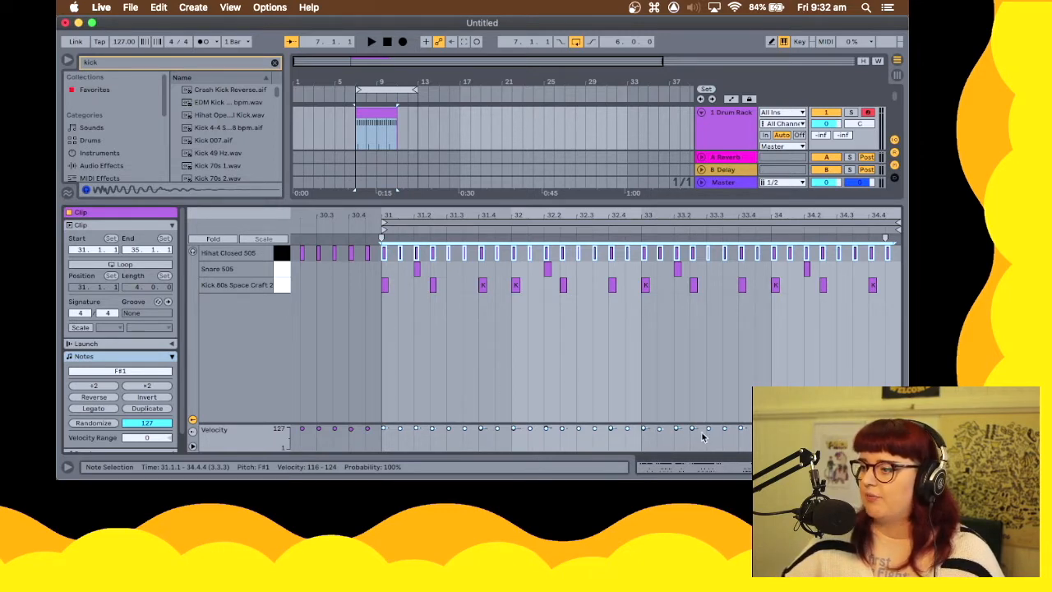
drag(710, 429, 711, 438)
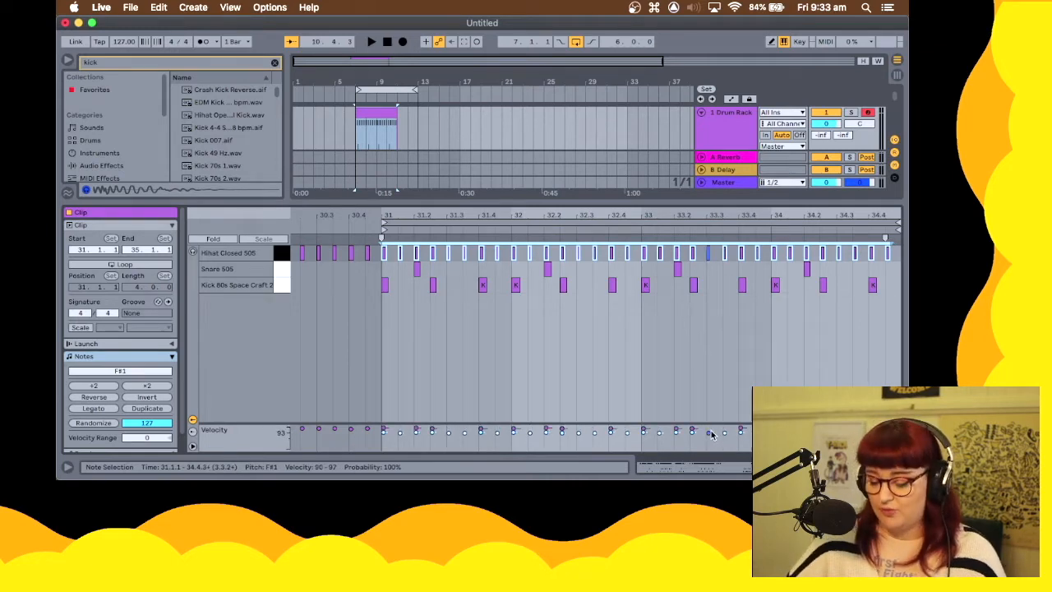
key(space)
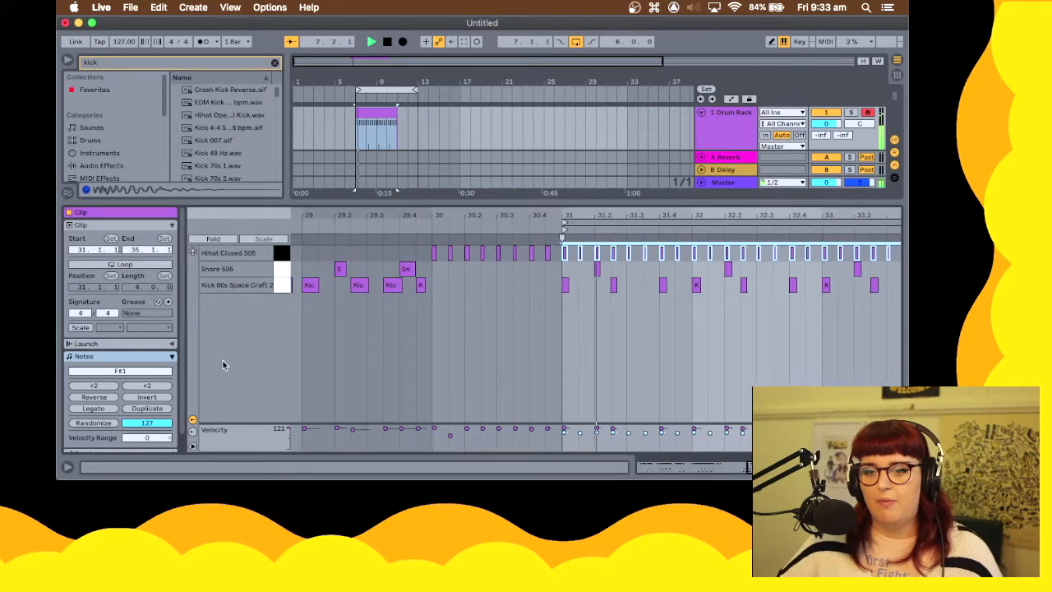
key(space)
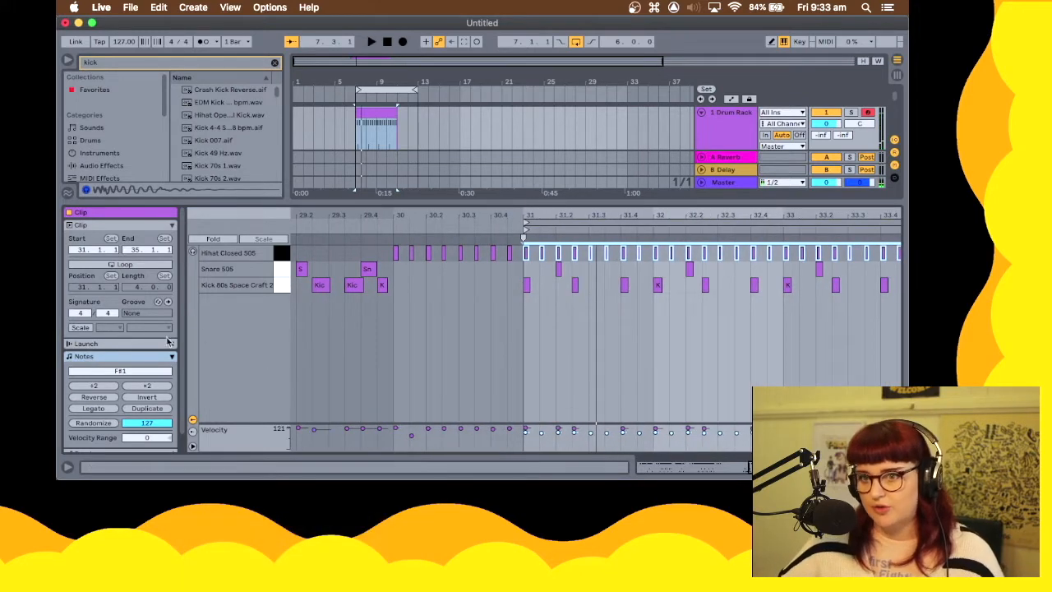
Set the selected hi-hat notes' velocity range to -6, randomize their velocities by 11 and undo the randomization
scroll(123, 395, down, 1)
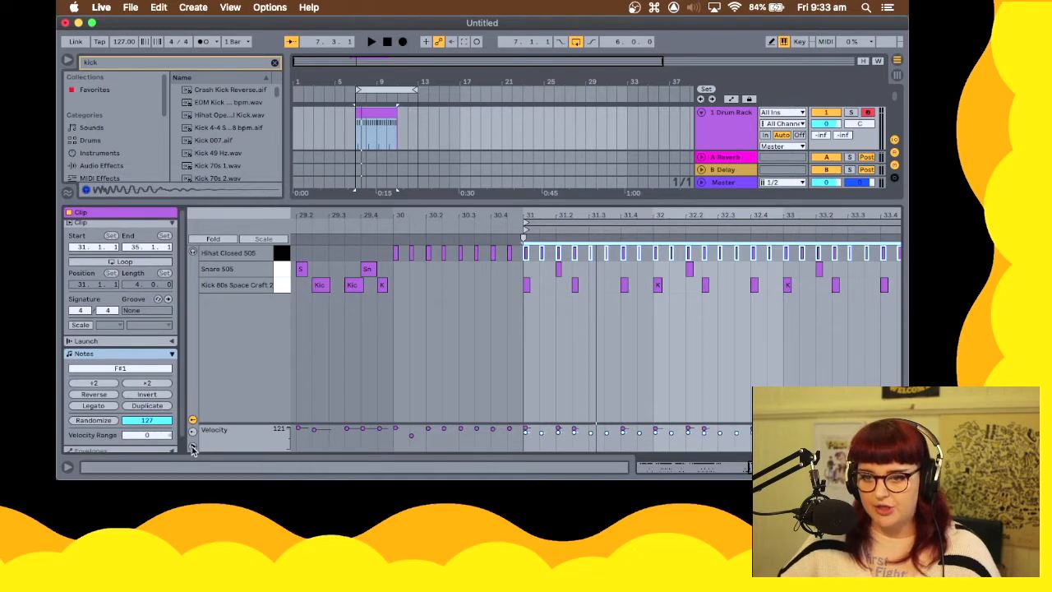
scroll(119, 411, down, 1)
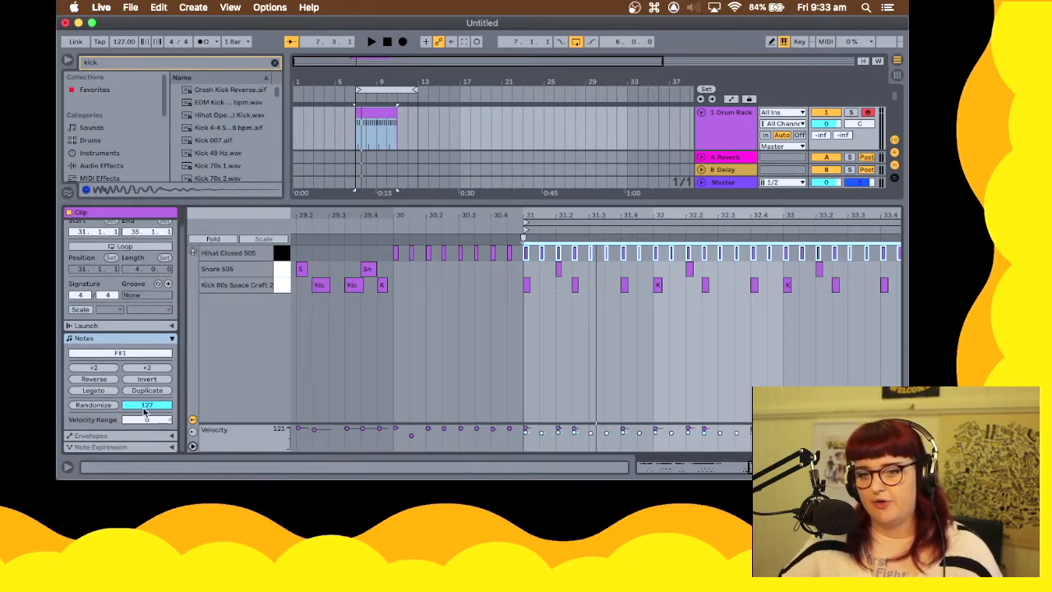
drag(160, 421, 160, 431)
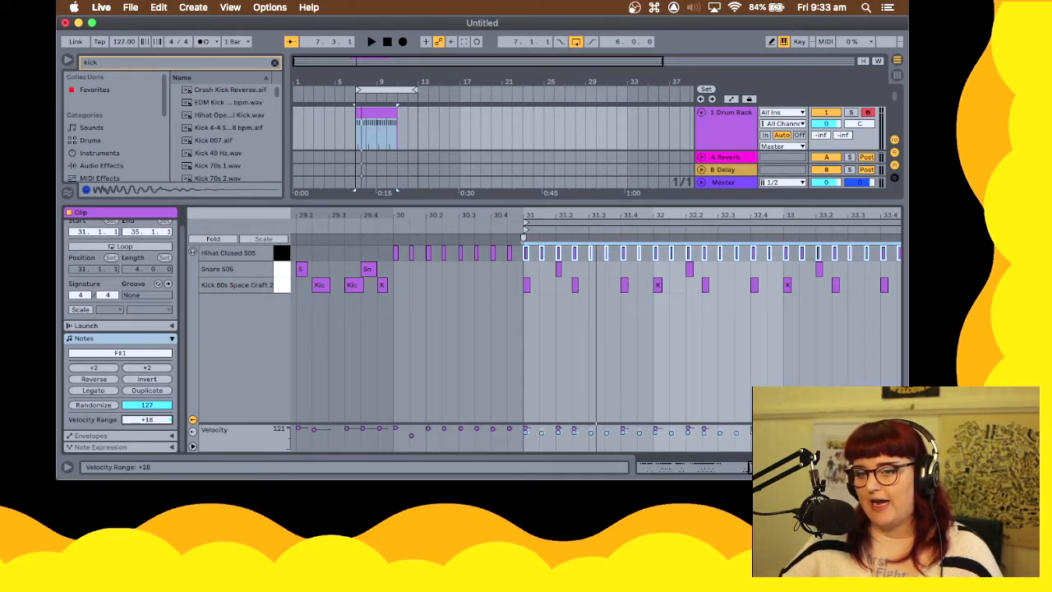
drag(160, 425, 157, 461)
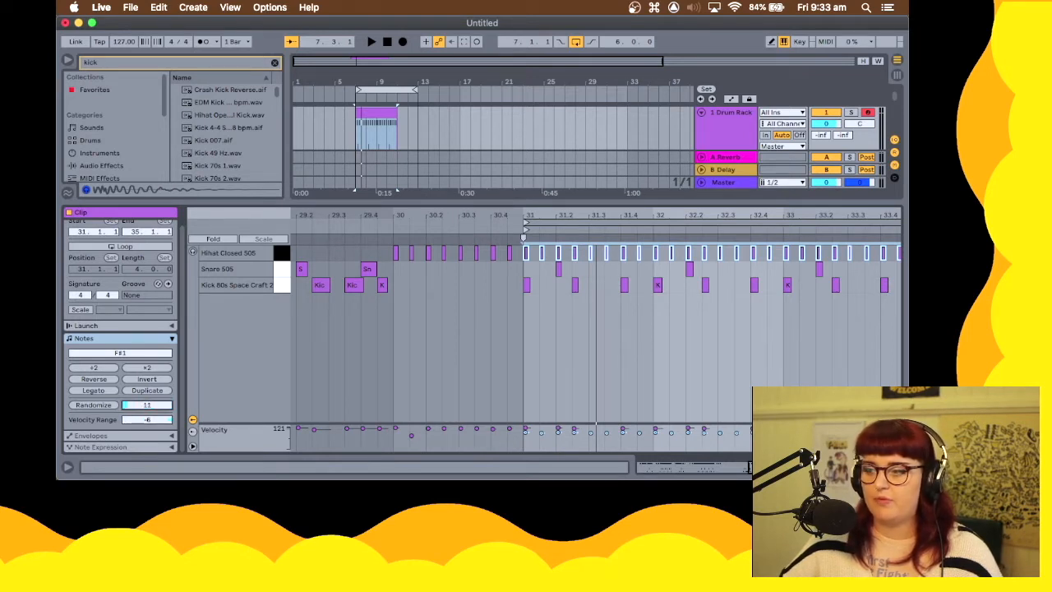
click(91, 405)
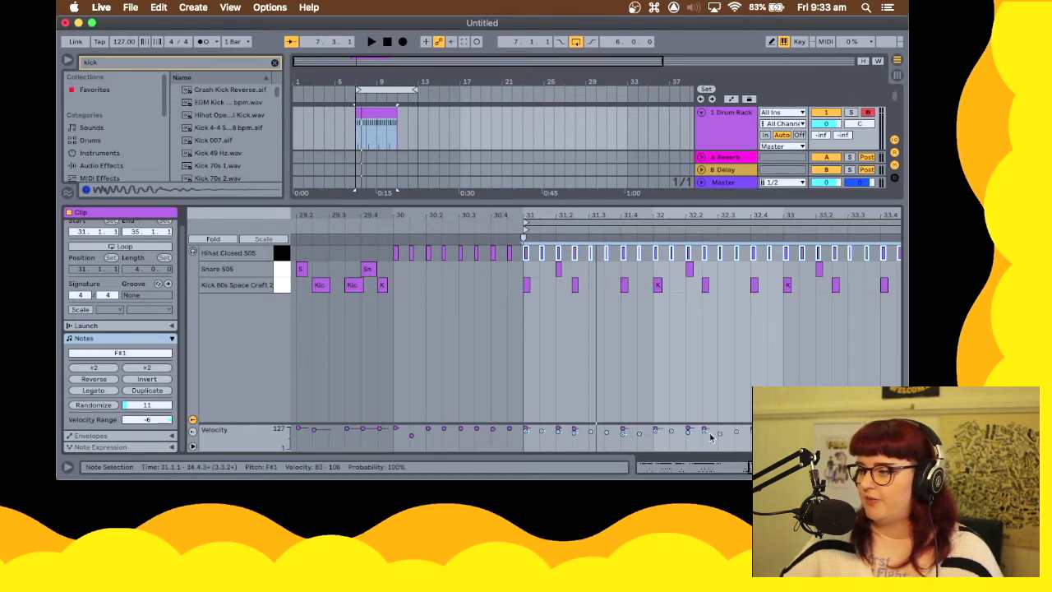
key(z)
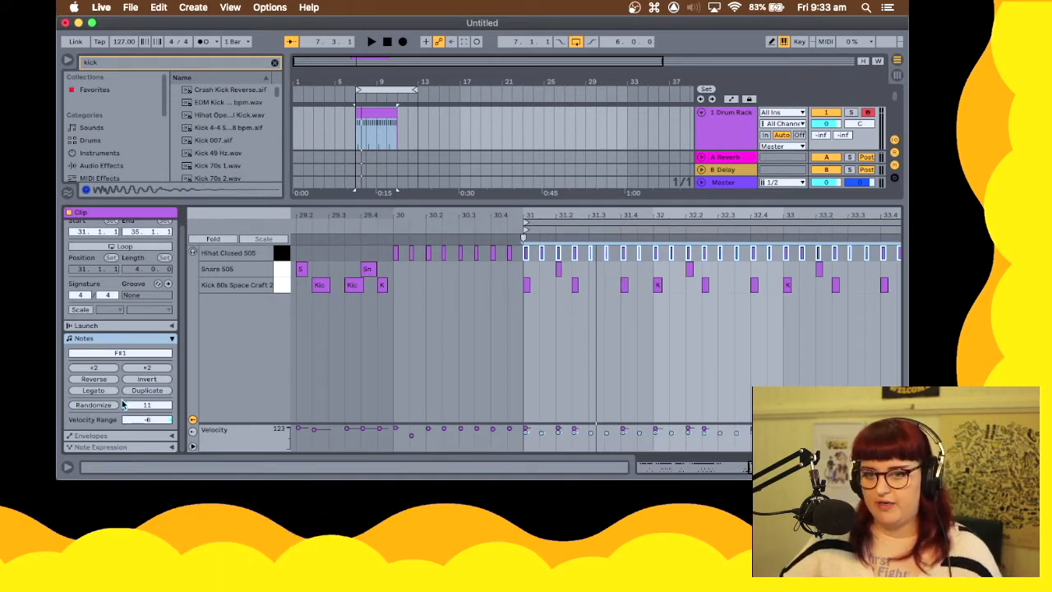
Randomize the selected Hihat Closed 505 velocities by an amount of 4 and play the clip back
drag(129, 408, 129, 412)
click(109, 408)
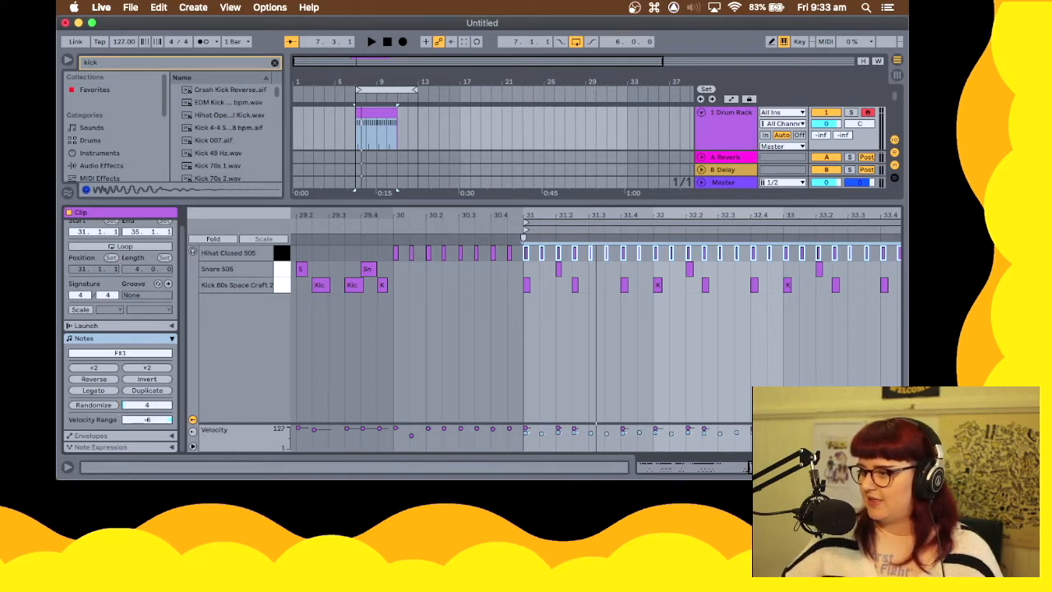
key(space)
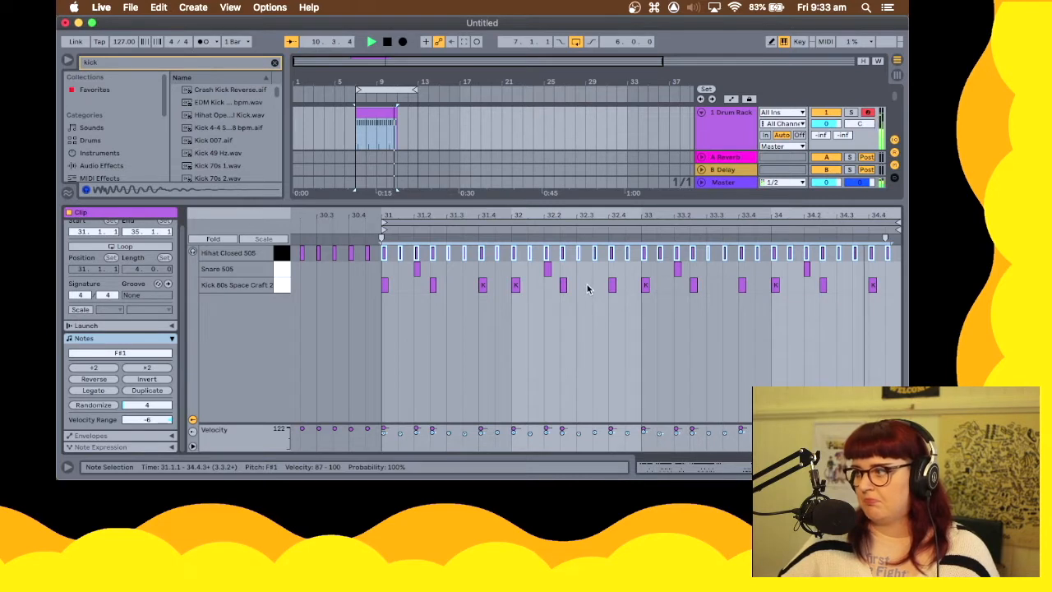
key(space)
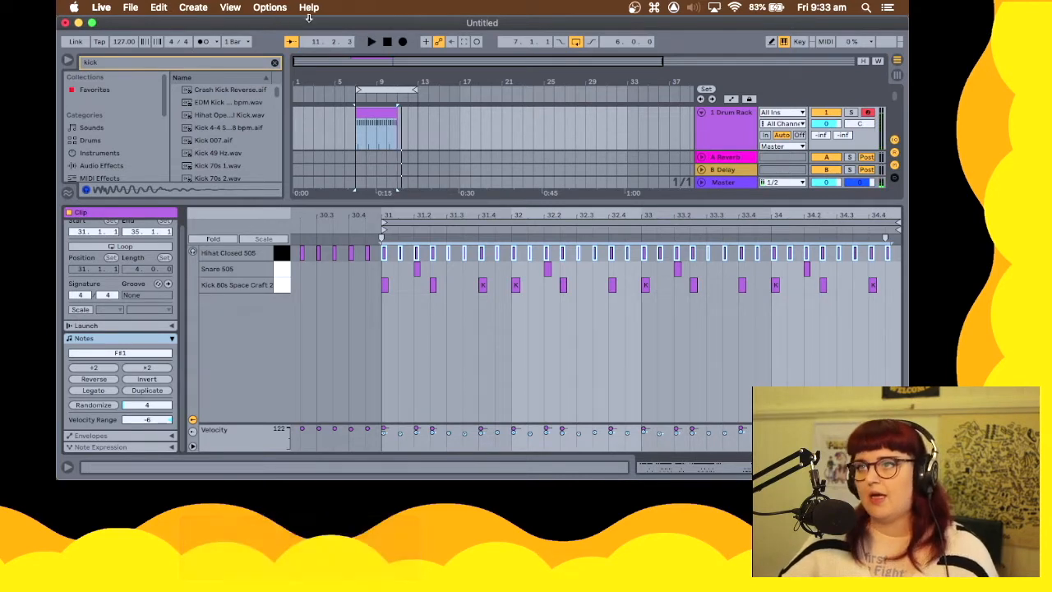
Shorten the arrangement loop to the four bars of the drum clip, enlarge the arrangement view and select the clip
drag(412, 91, 400, 93)
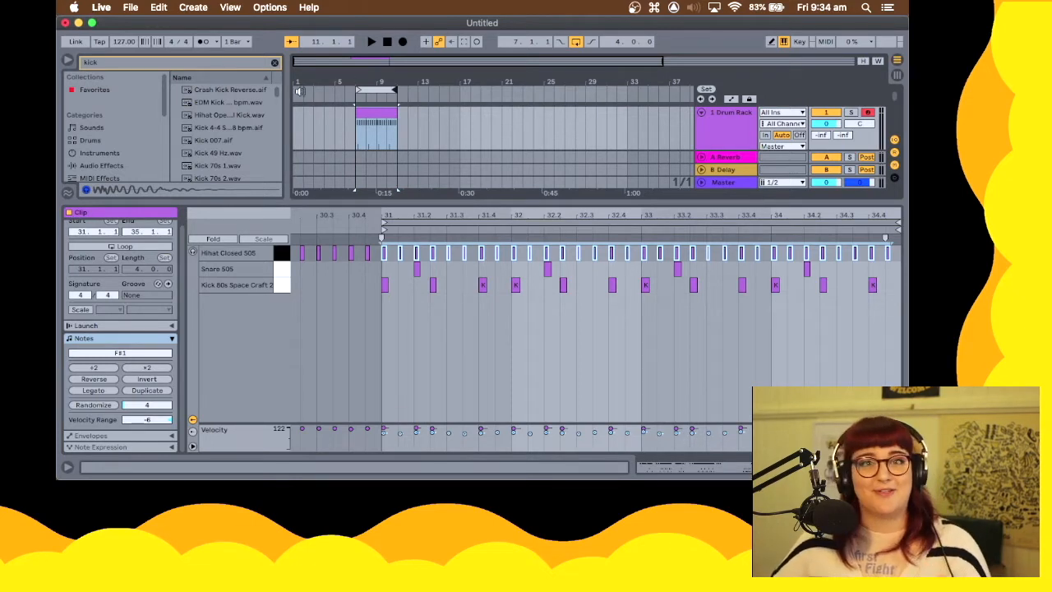
click(427, 110)
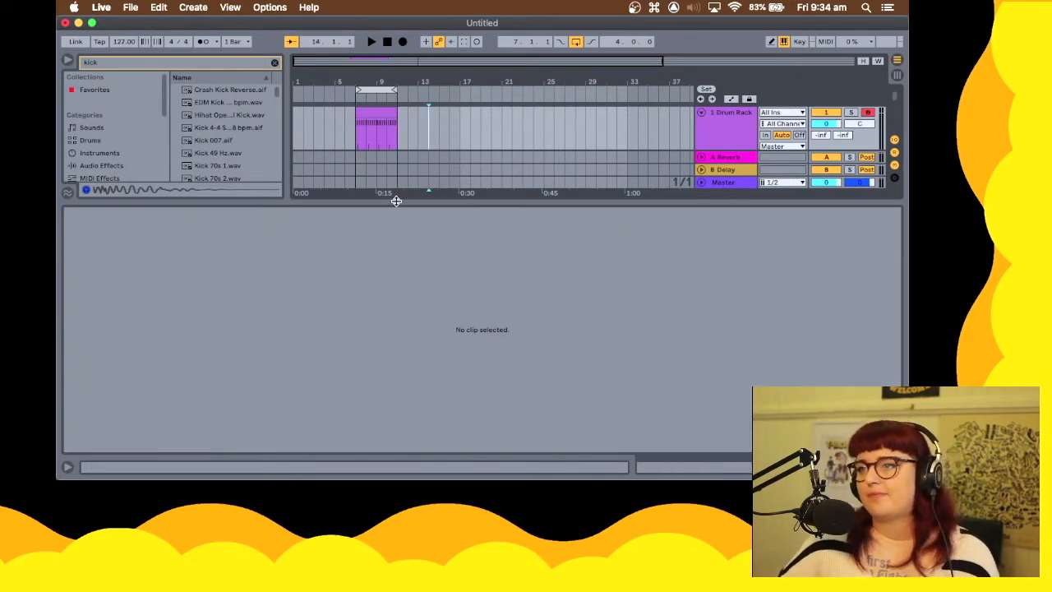
drag(395, 199, 399, 313)
click(376, 123)
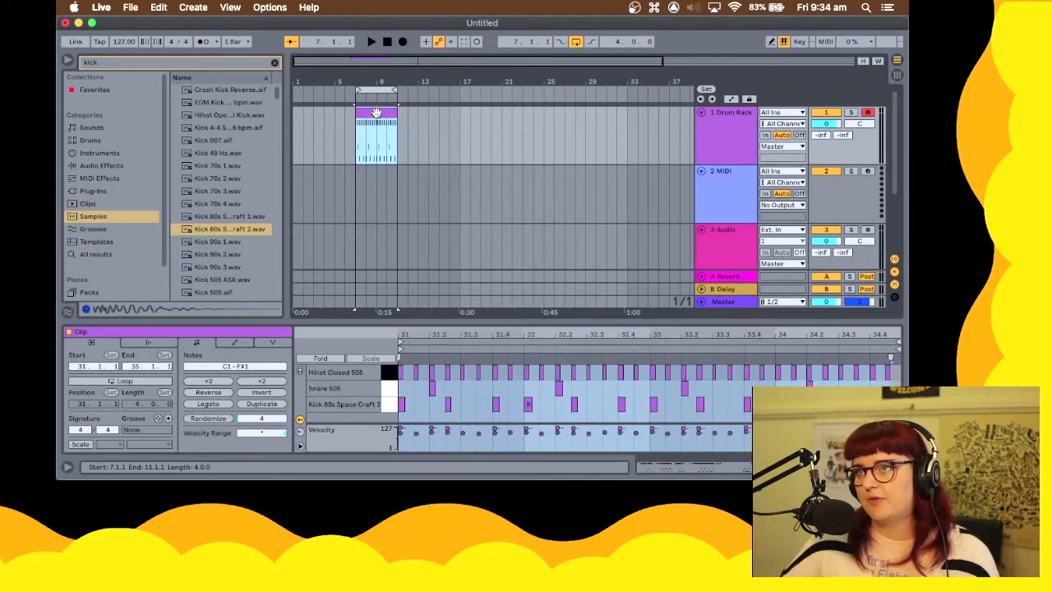
Turn on the metronome and play the looped drum clip against it
click(204, 41)
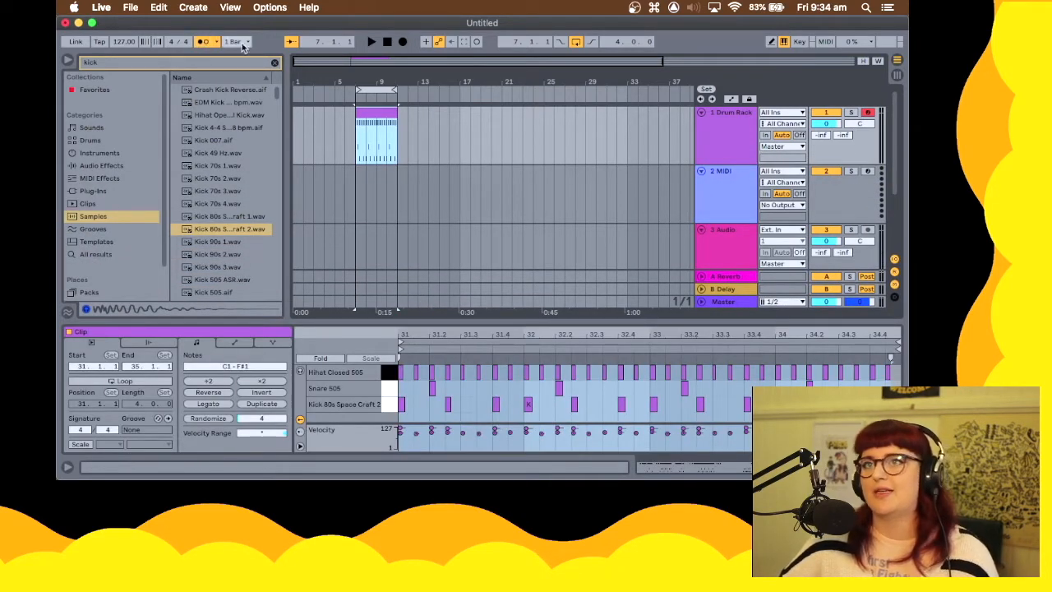
key(space)
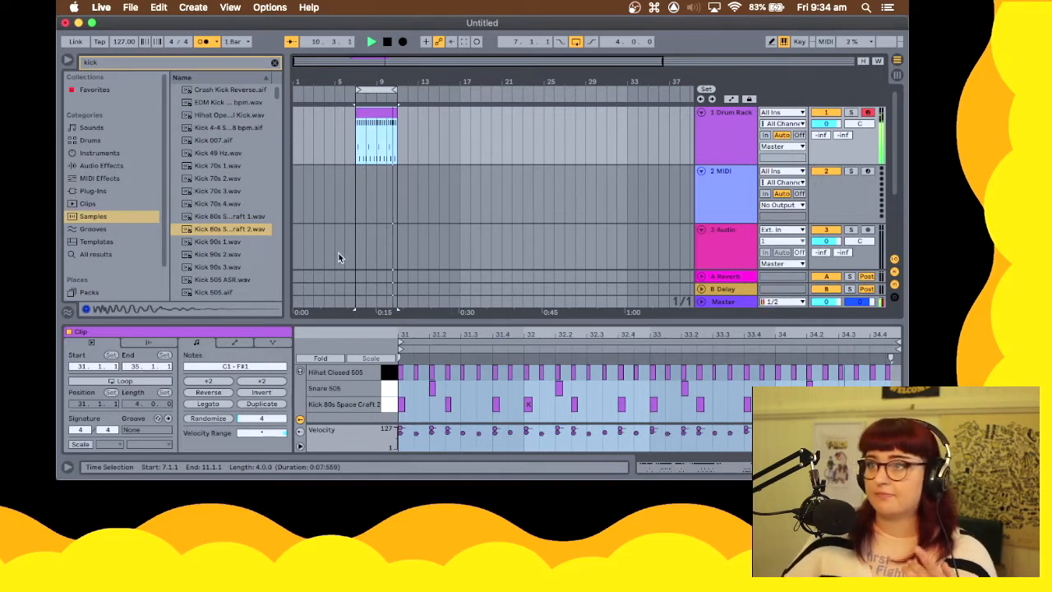
key(space)
Move the four-bar arrangement loop and the drum clip to the start of the timeline at bar 1
click(429, 130)
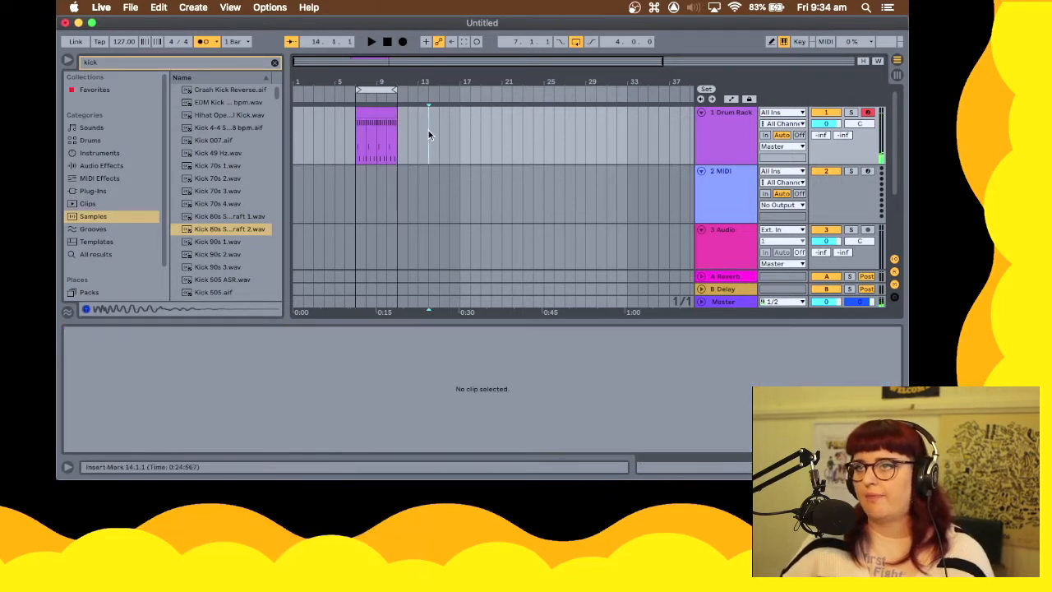
drag(367, 91, 303, 91)
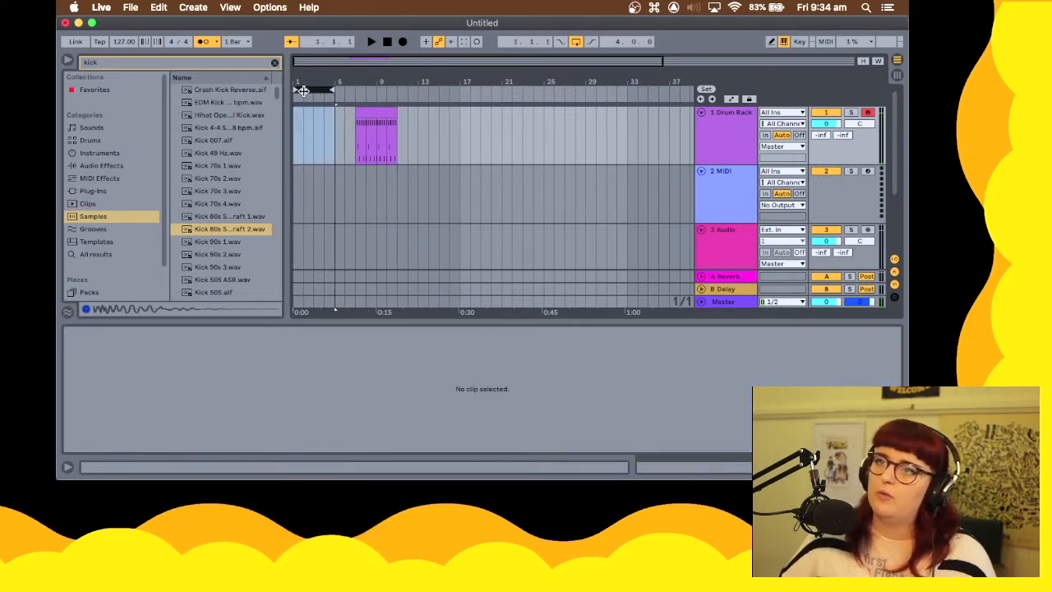
click(369, 115)
drag(369, 118, 307, 118)
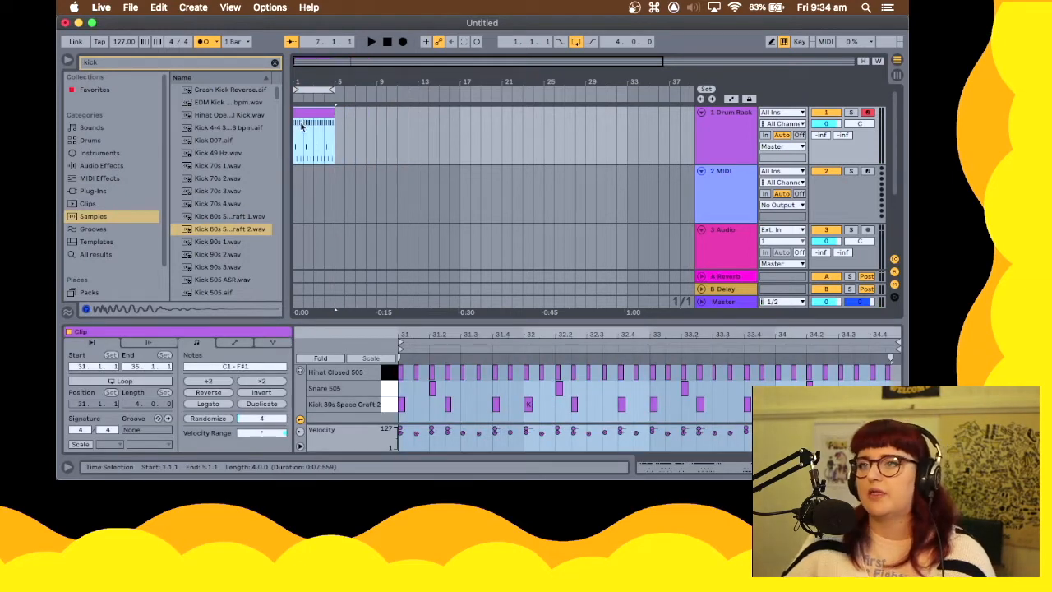
Search the browser for "bass" among the instruments and open Simpler's Bass preset folder
click(146, 66)
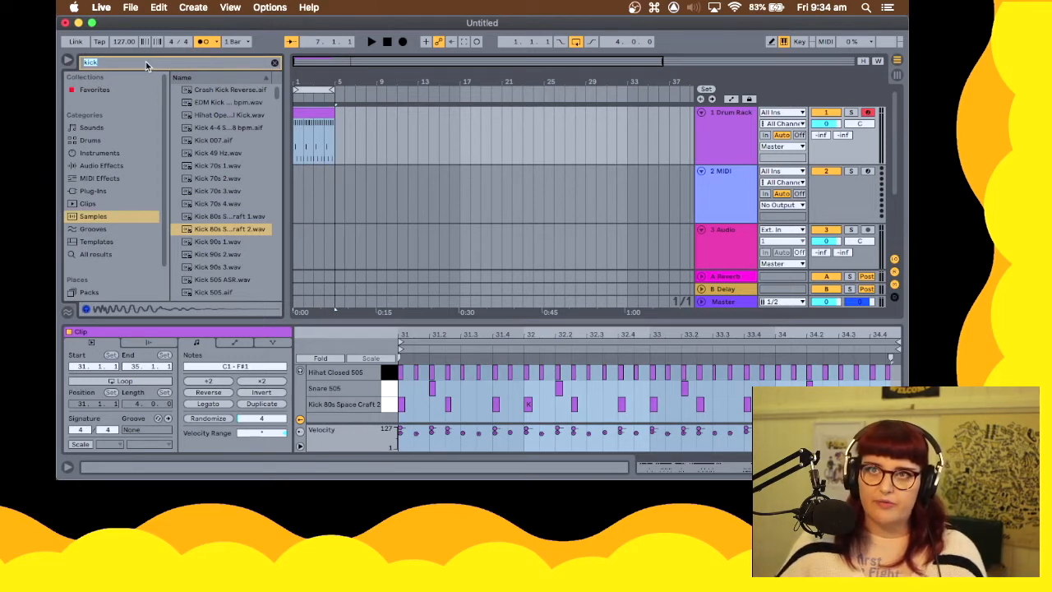
text(bass)
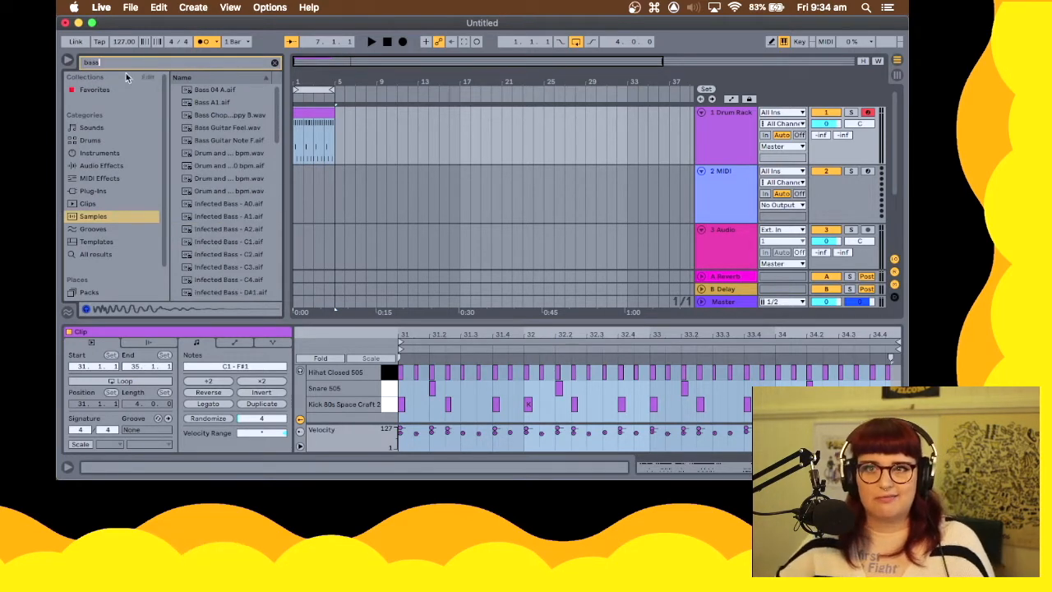
click(103, 167)
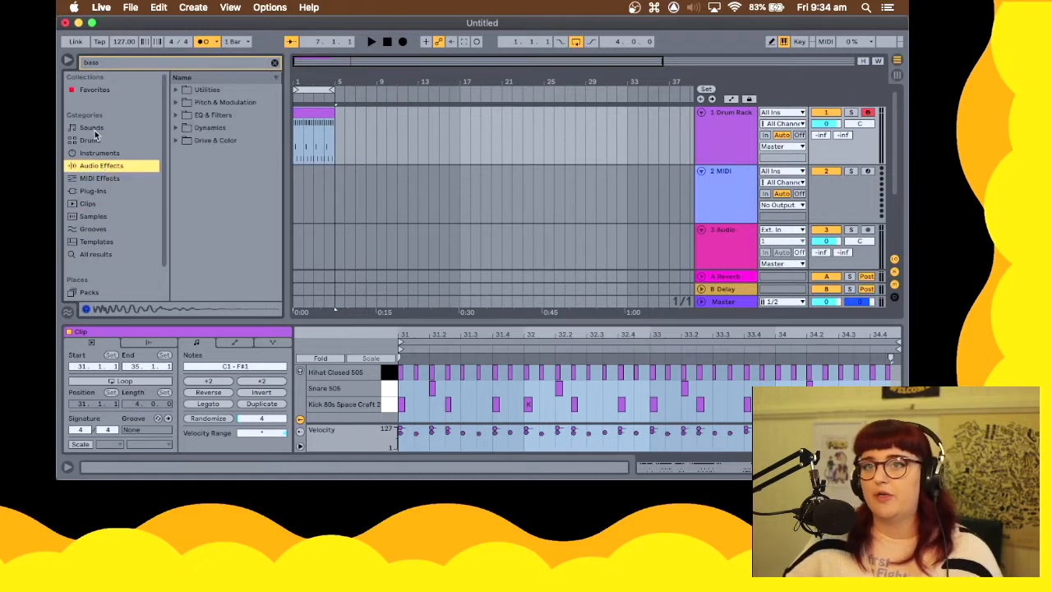
click(87, 154)
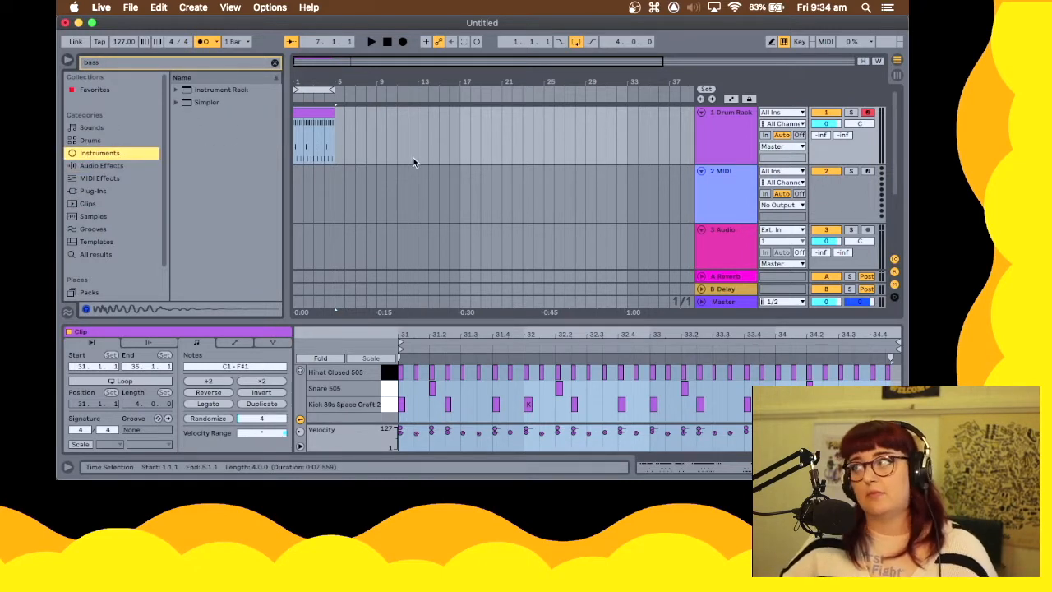
click(175, 102)
click(183, 115)
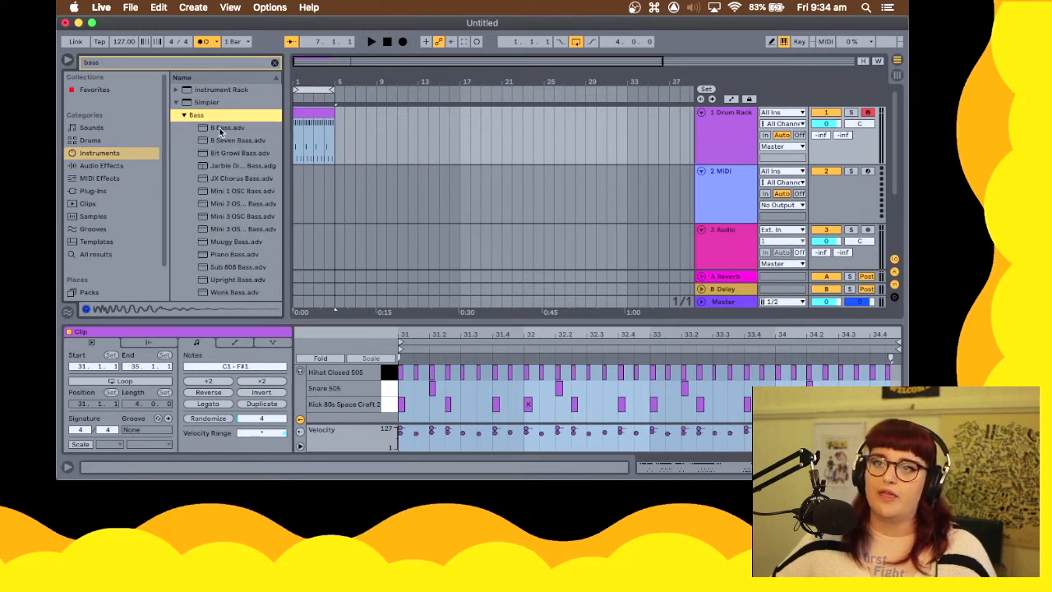
Preview the Simpler bass presets one after another from B Bass to Mini 1 OSC Bass
click(219, 127)
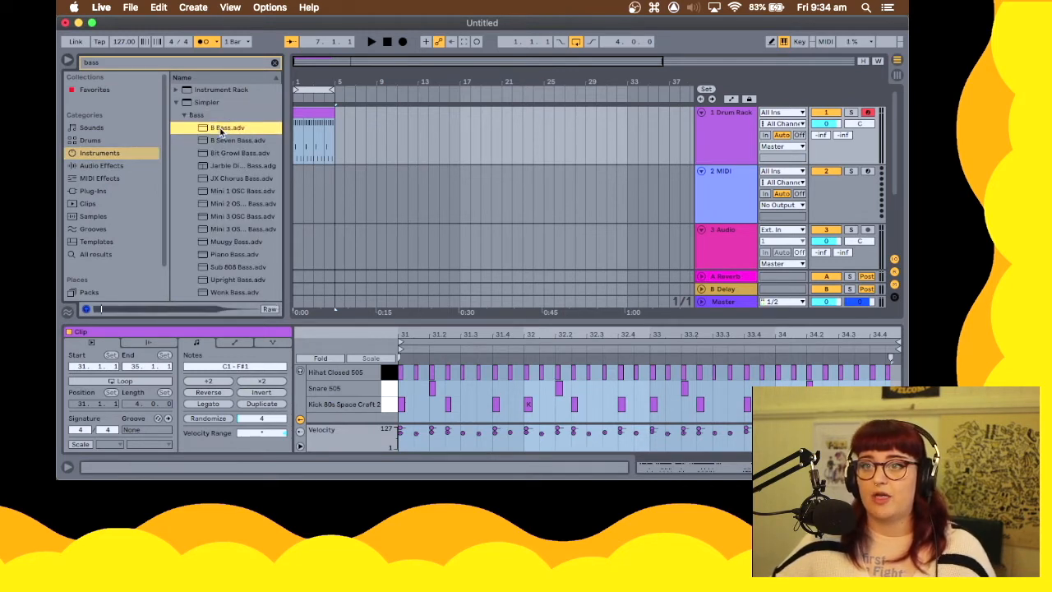
click(222, 141)
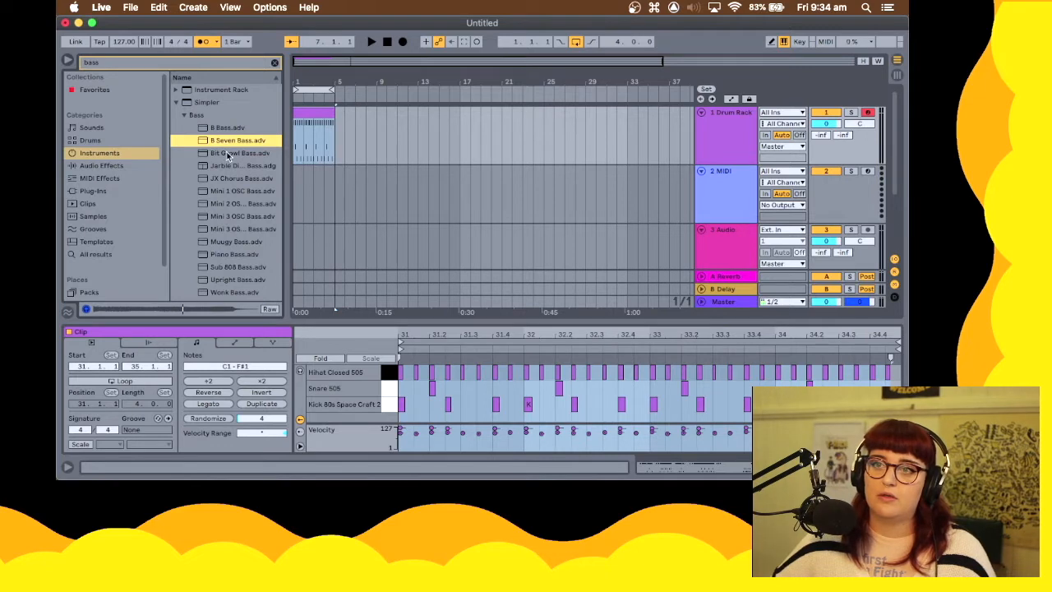
click(229, 153)
click(236, 166)
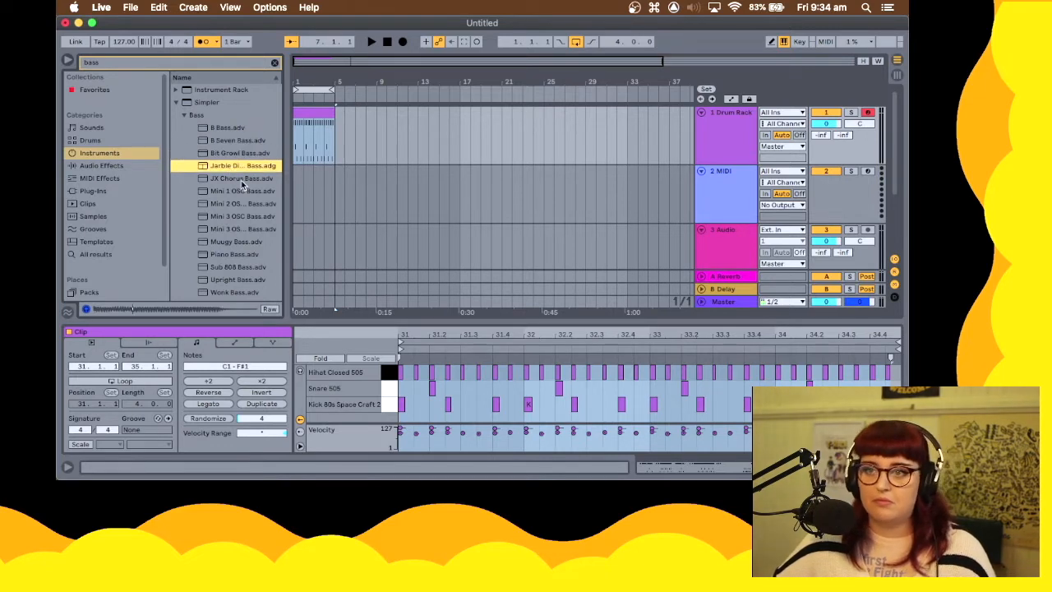
click(241, 180)
click(251, 191)
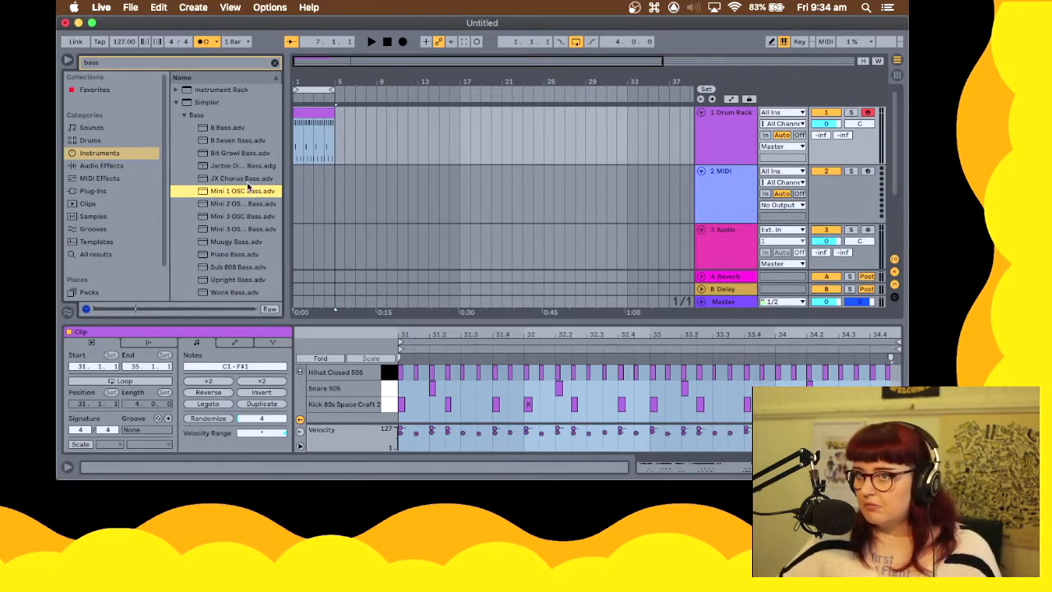
Load the JX Chorus Bass preset onto the empty MIDI track 2 and play notes to test it
click(244, 180)
drag(233, 178, 739, 208)
key(a)
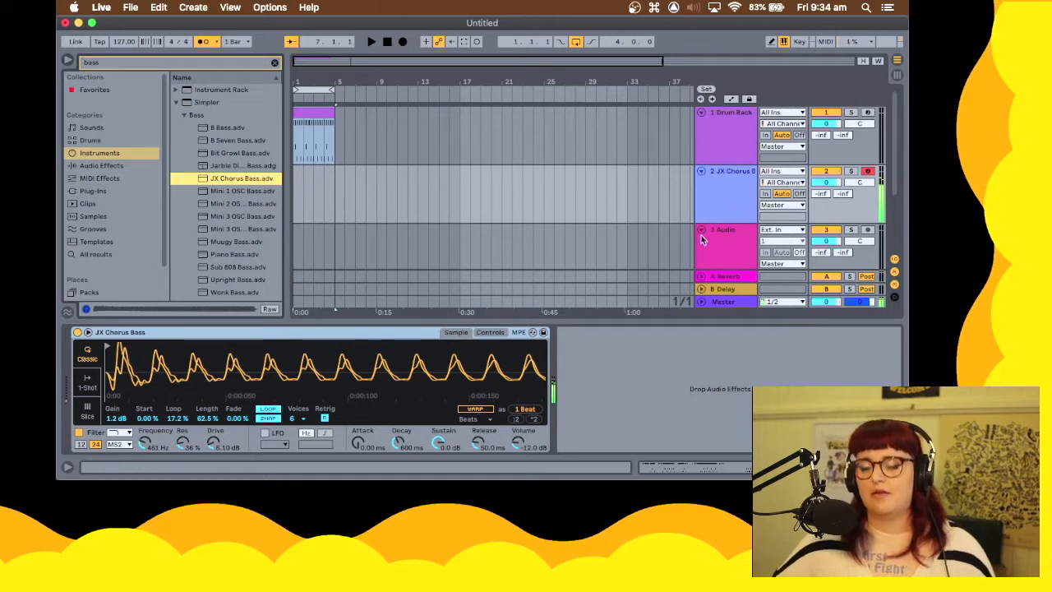
Set the JX Chorus Bass glide time to 0.79 ms, test the sound and switch Glide off
click(491, 333)
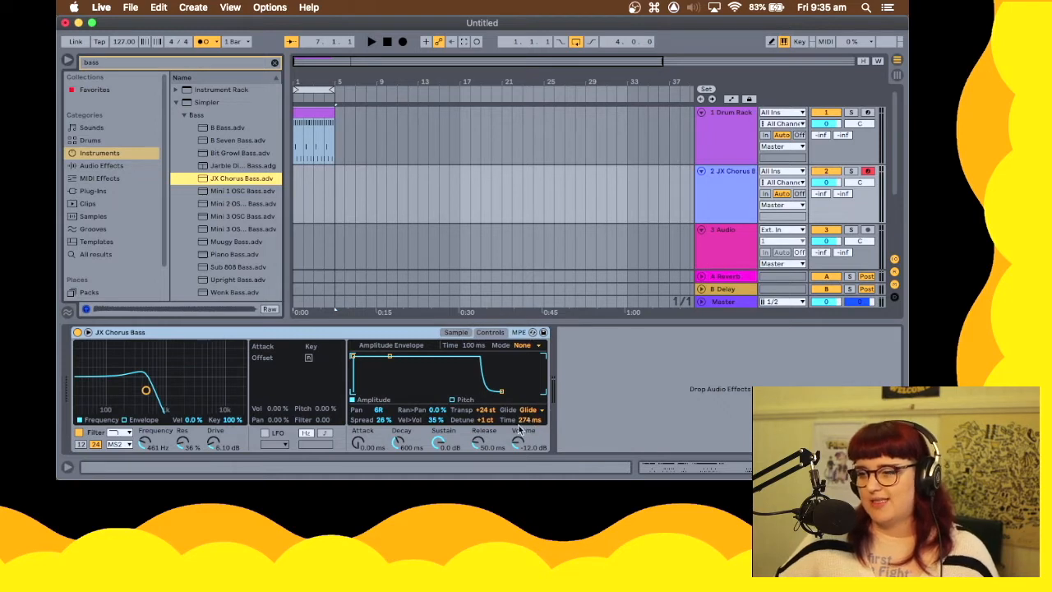
mouse_move(528, 421)
mouse_down()
mouse_move(528, 448)
mouse_move(530, 424)
mouse_up()
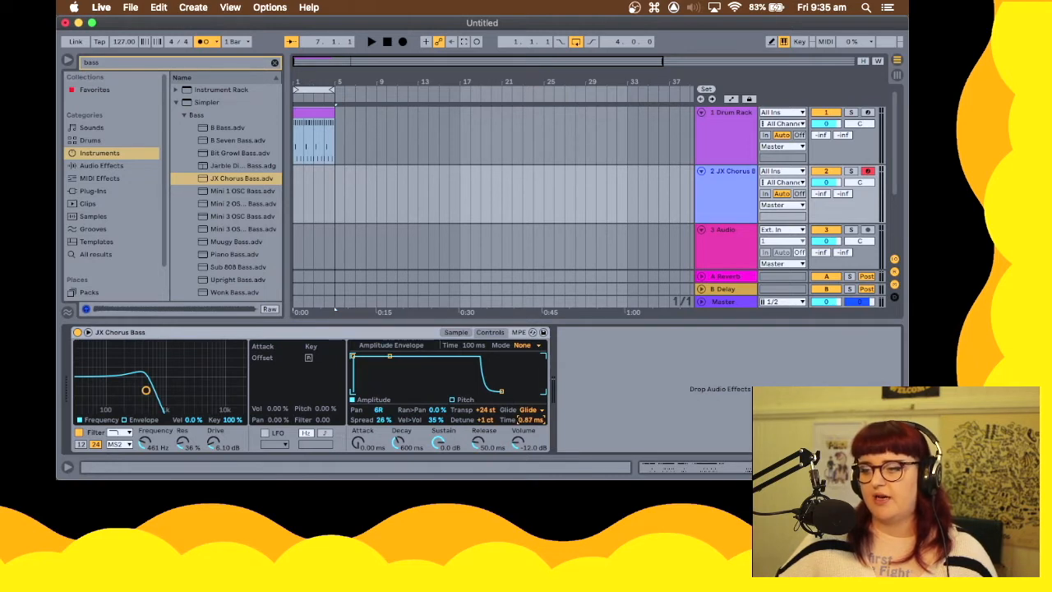
key(a)
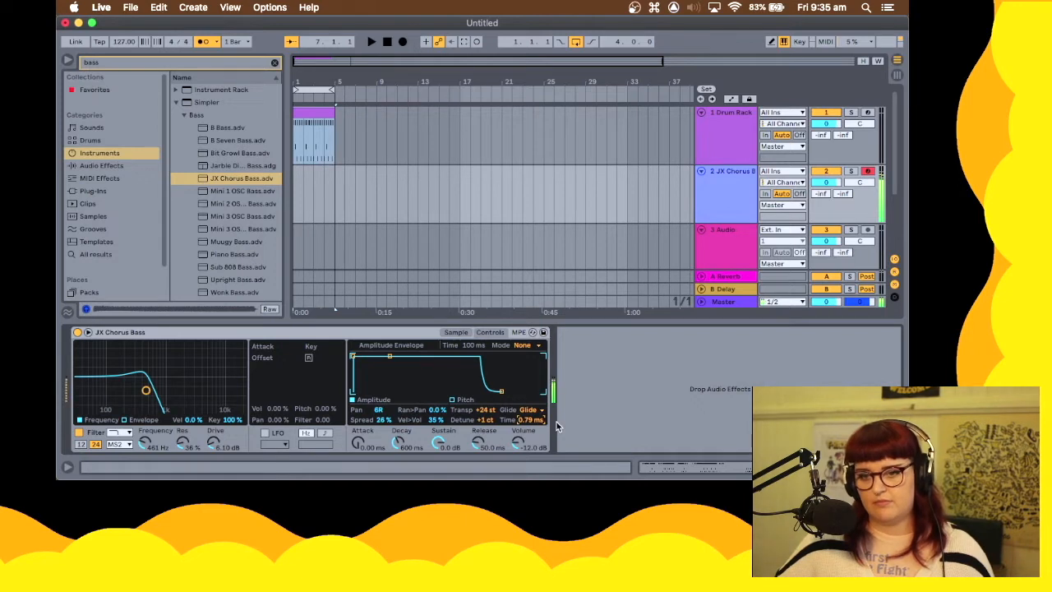
click(541, 410)
click(540, 417)
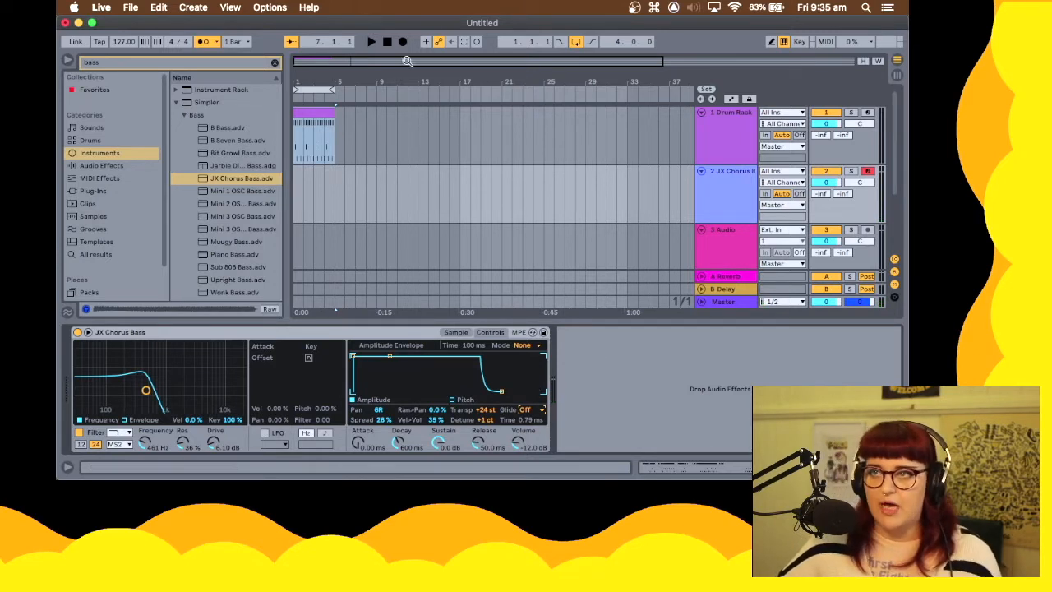
Play a bass line over the looped drums and capture it as a MIDI clip on the JX Chorus Bass track
click(372, 41)
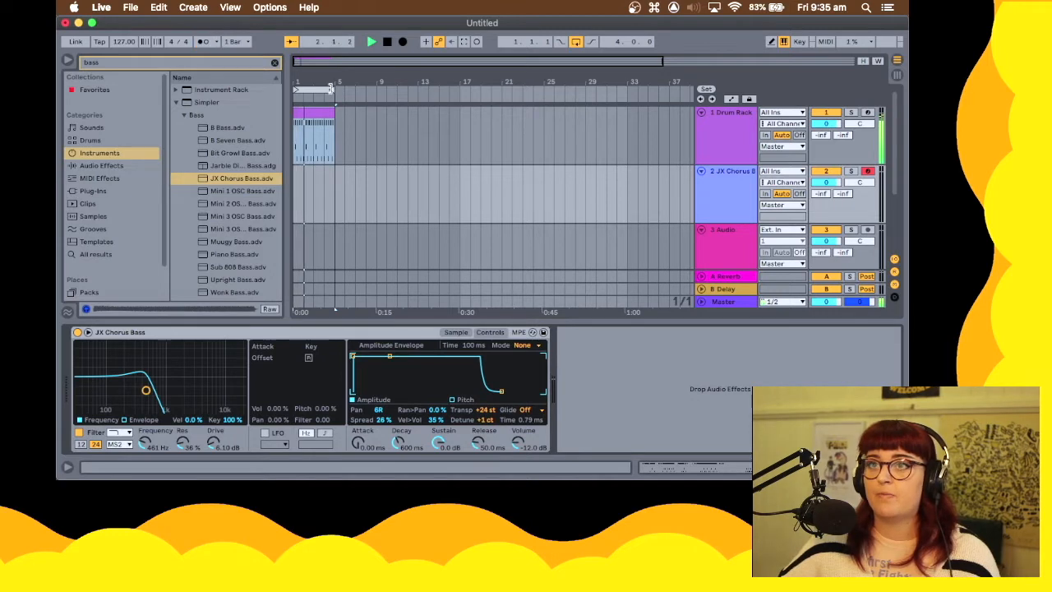
key(space)
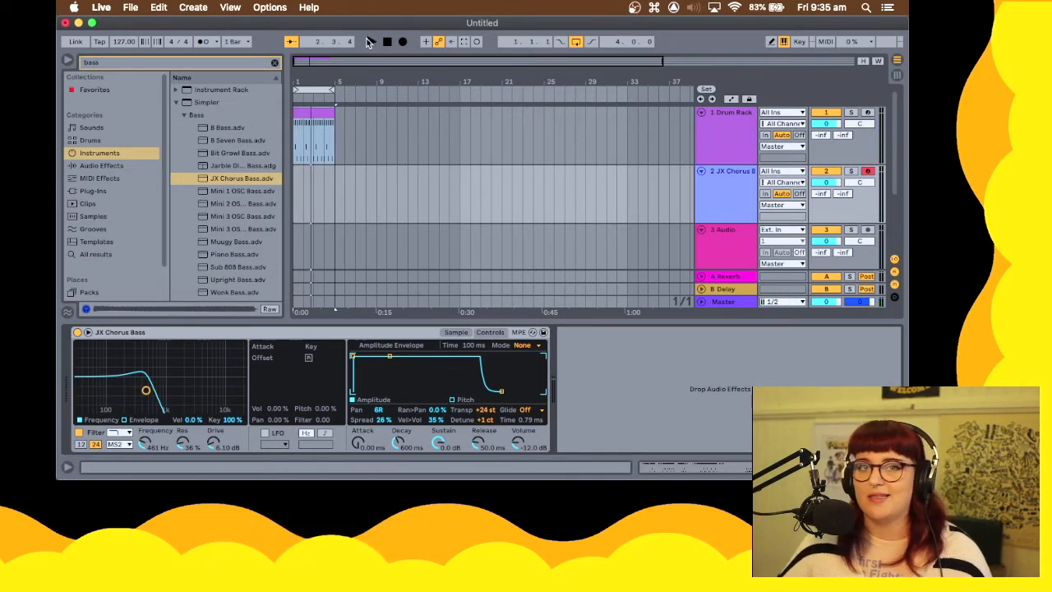
key(space)
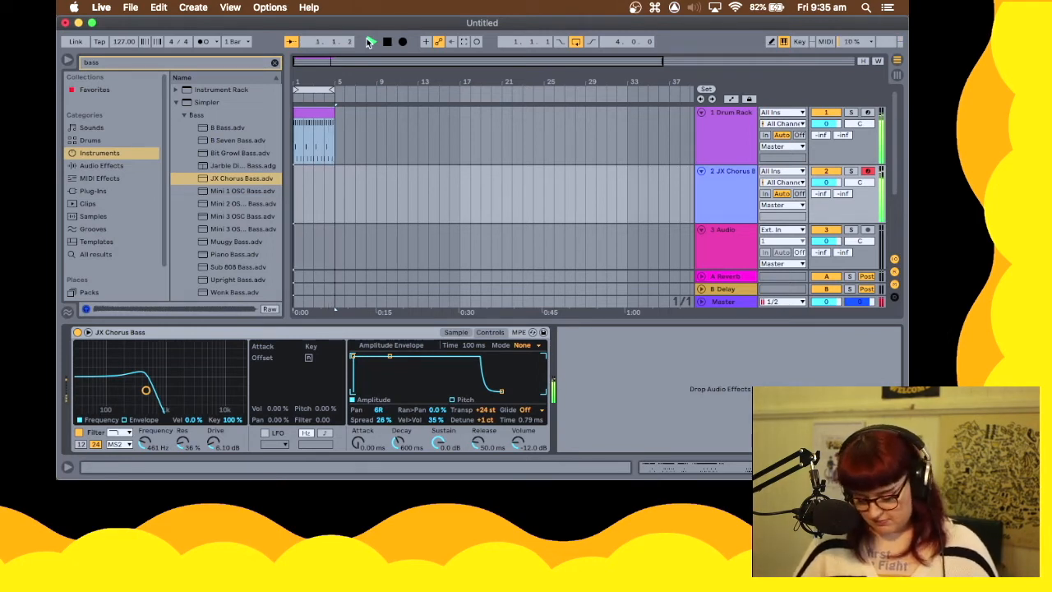
key(space)
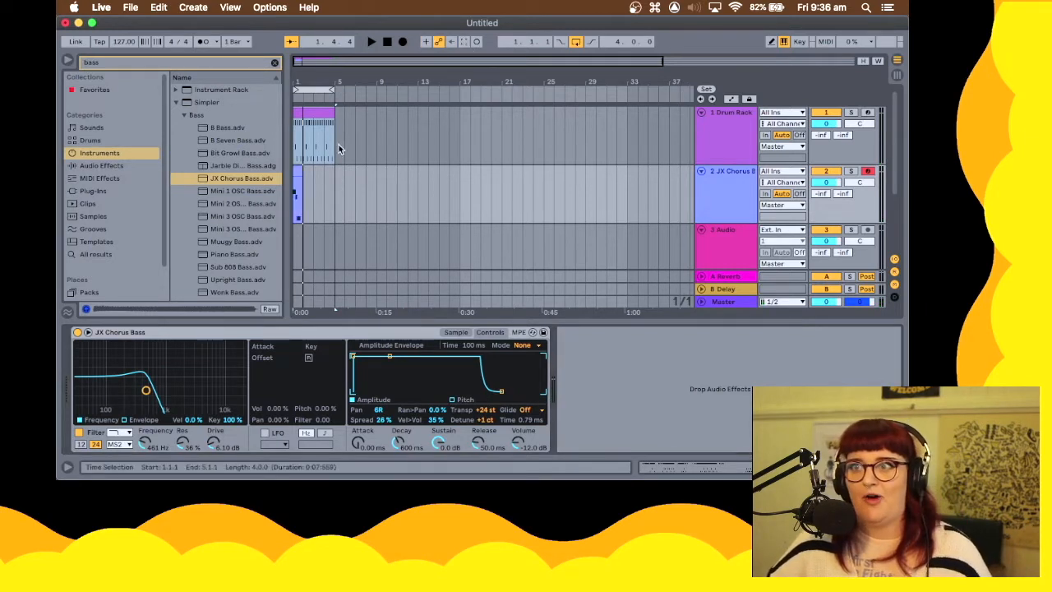
Fit the captured bass clip to bars 1.1.1 to 5.1.1 under the drum clip and play both together
click(507, 174)
drag(526, 168, 286, 176)
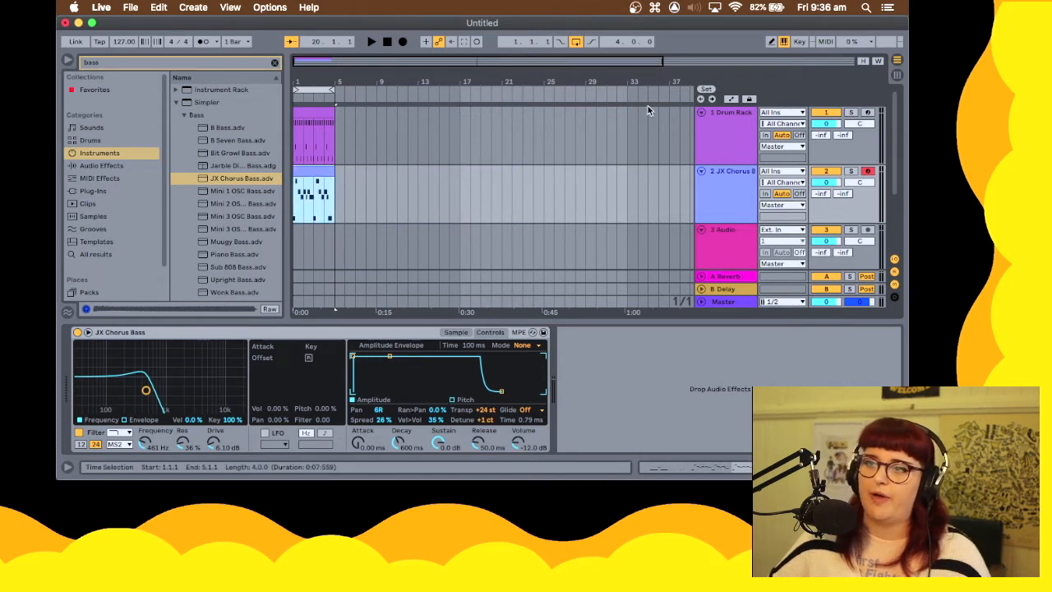
key(space)
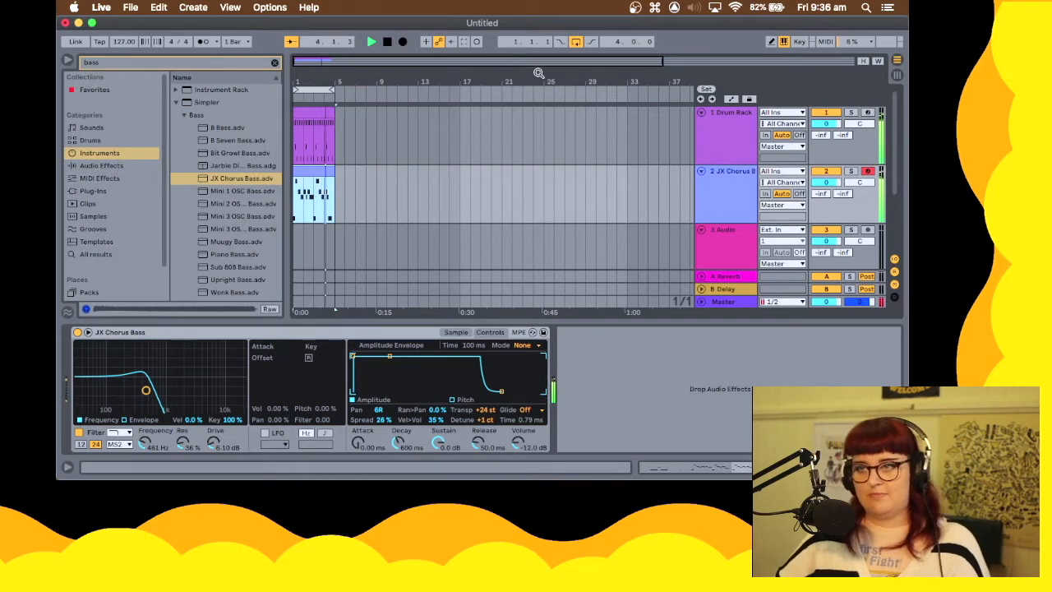
key(space)
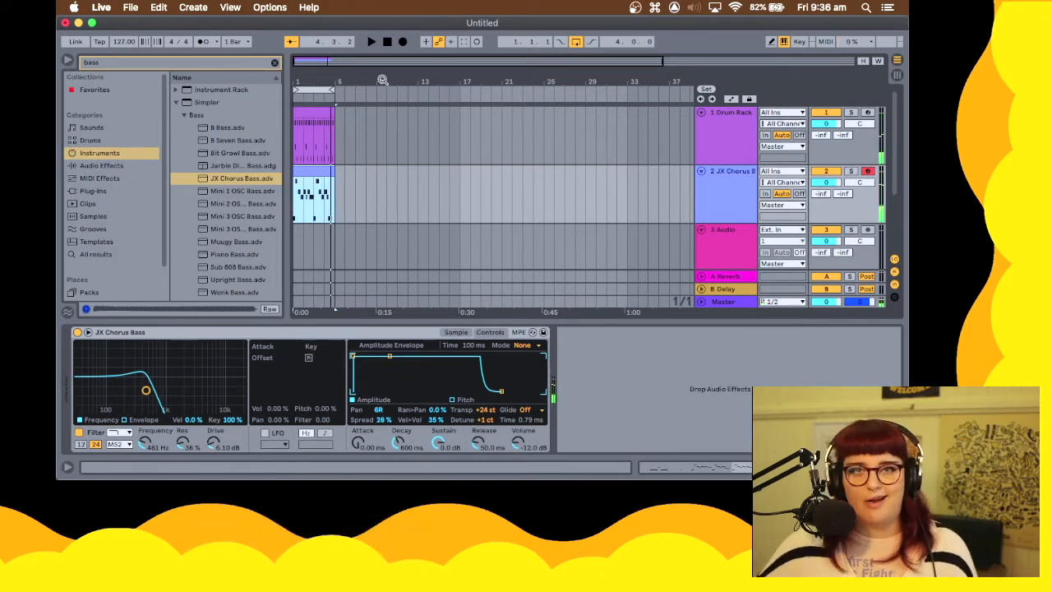
Open the bass clip, quantize all of its notes and play the result
double_click(300, 182)
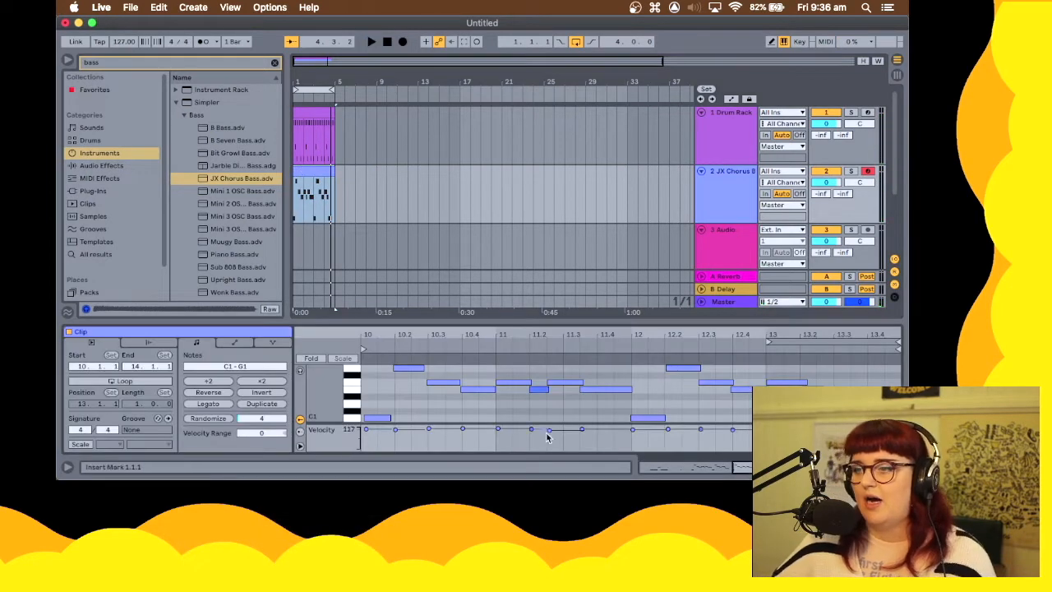
key(super+a)
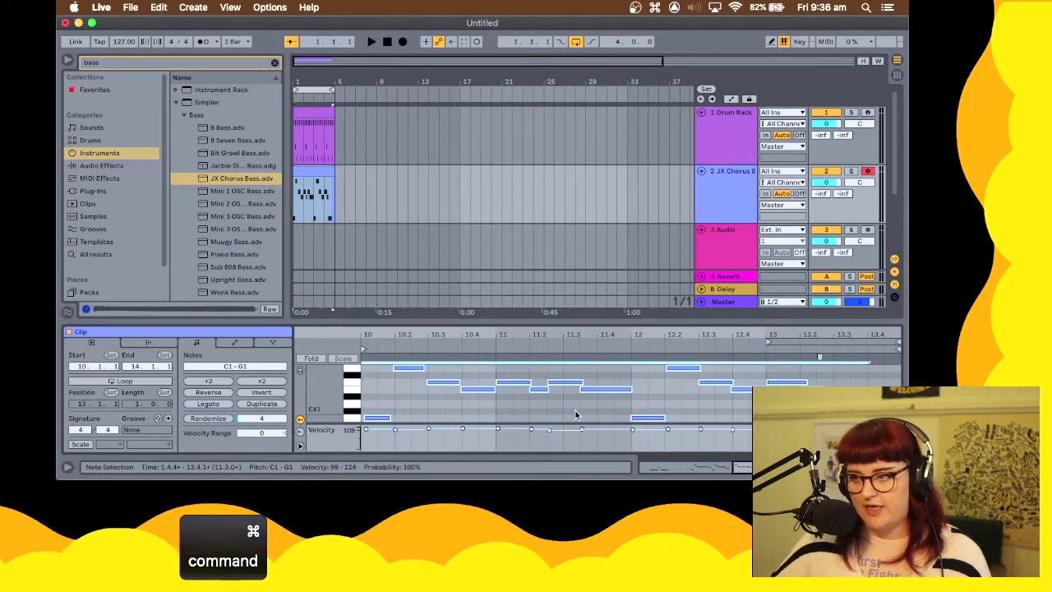
key(super+u)
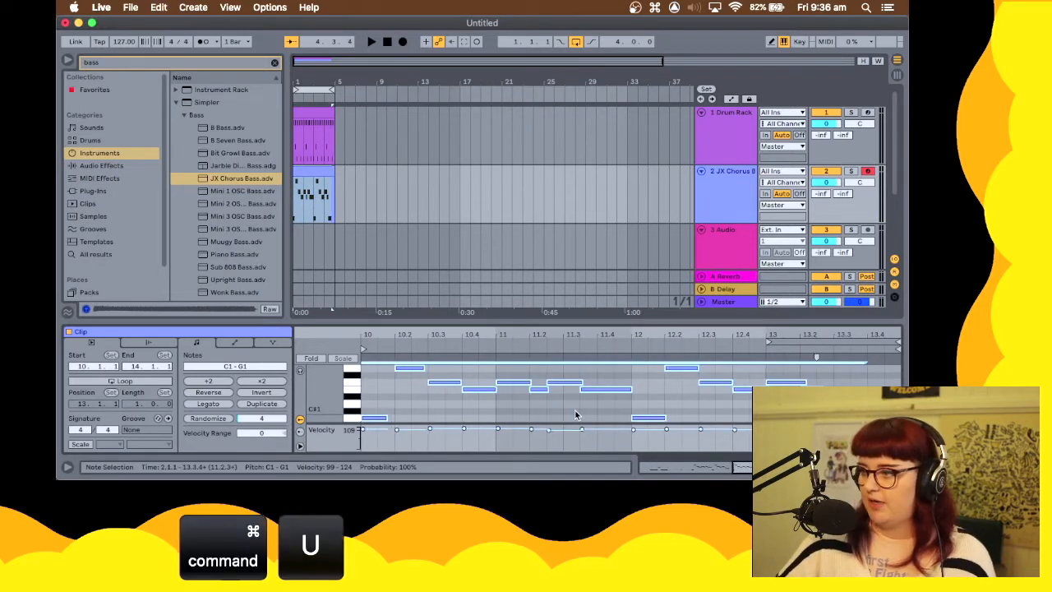
key(space)
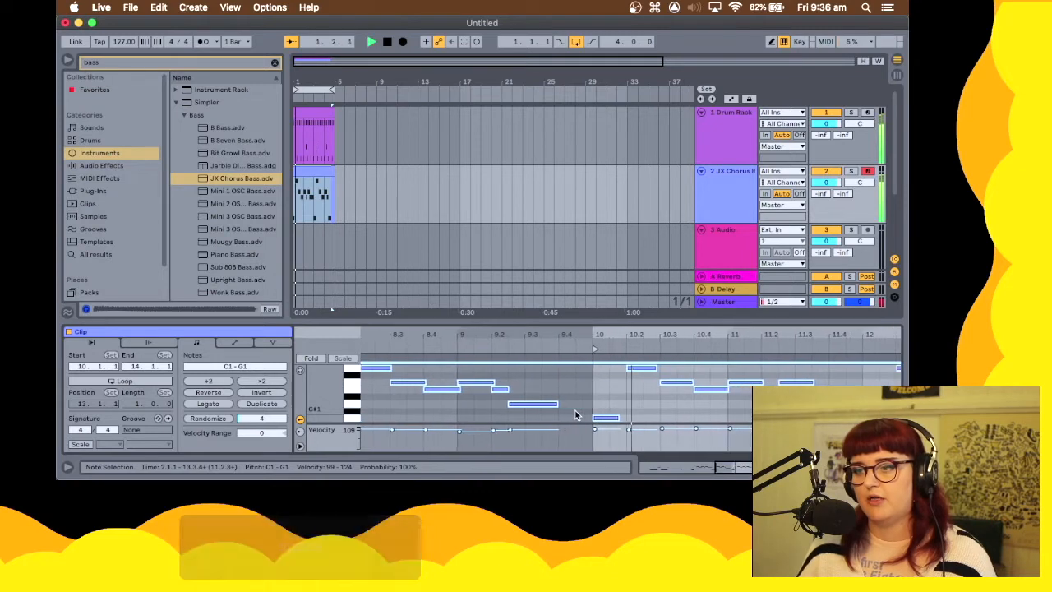
key(space)
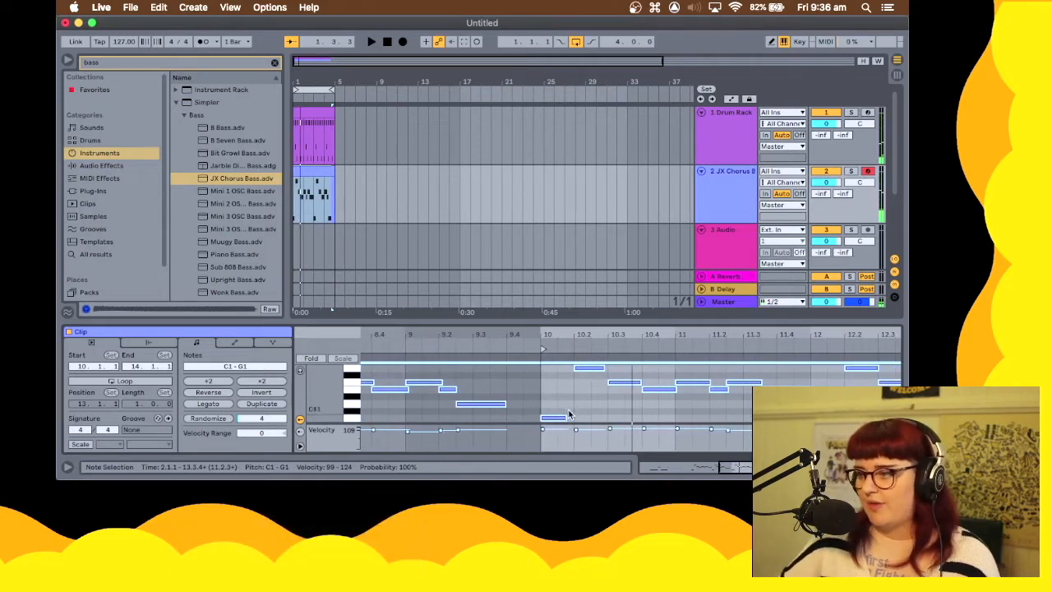
Lengthen all the bass notes slightly at their ends and listen to the loop
drag(564, 417, 570, 418)
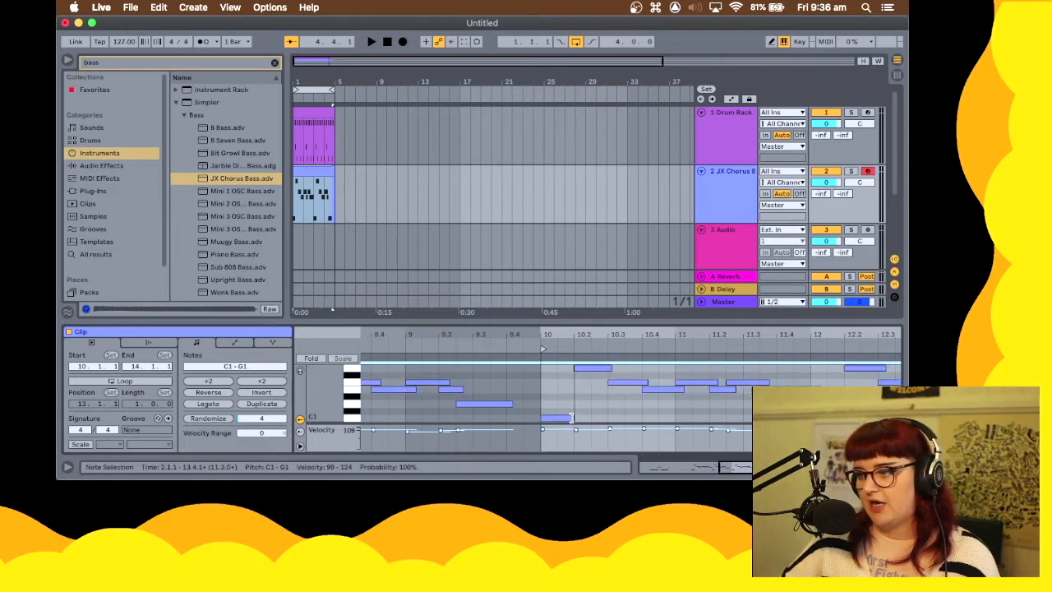
key(space)
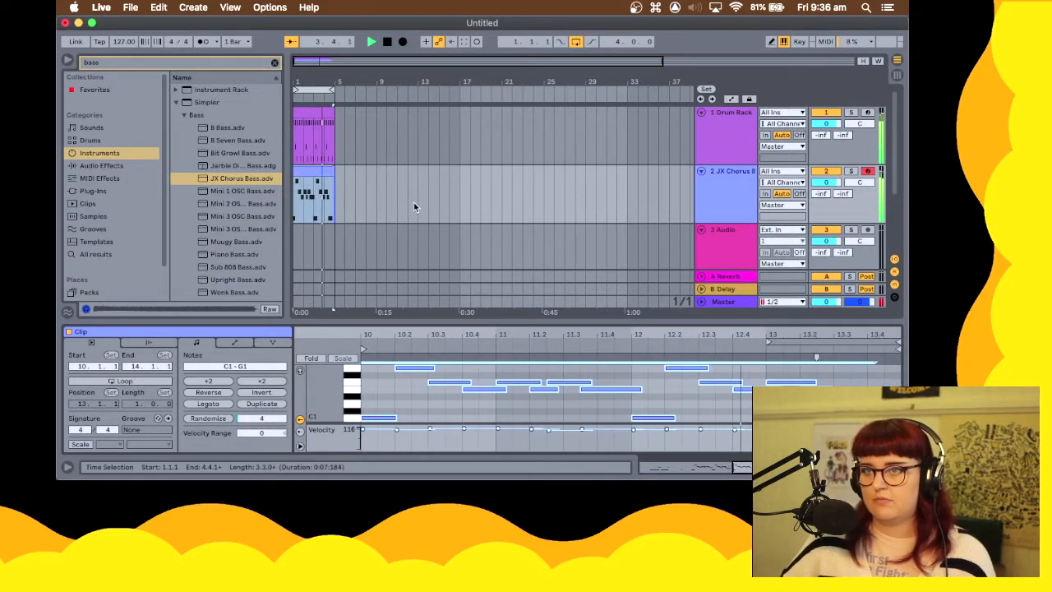
key(space)
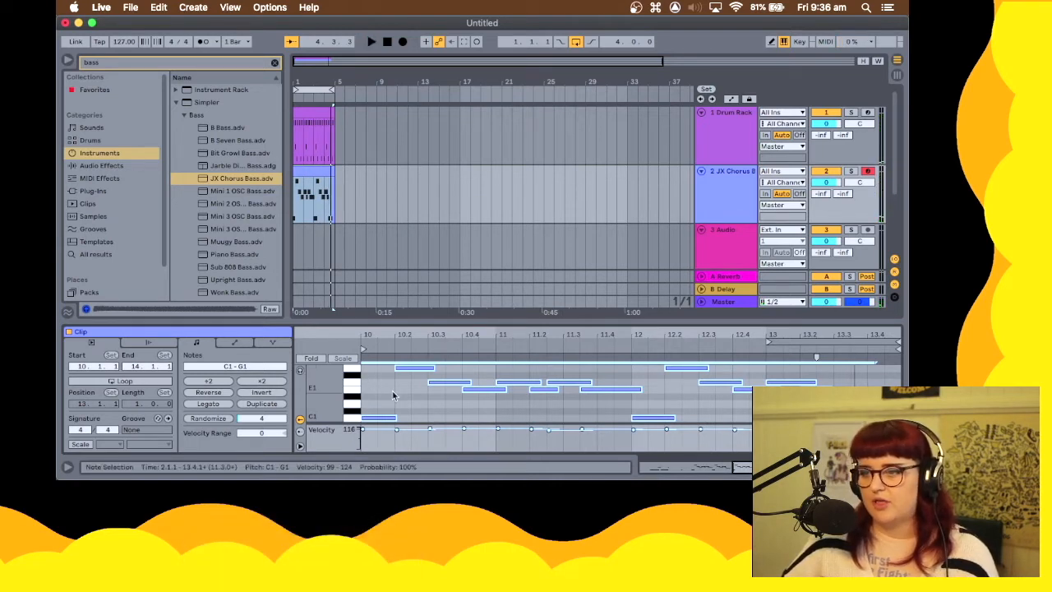
Bring up the JX Chorus Bass device, audition its track soloed and show the instrument's sample waveform
key(space)
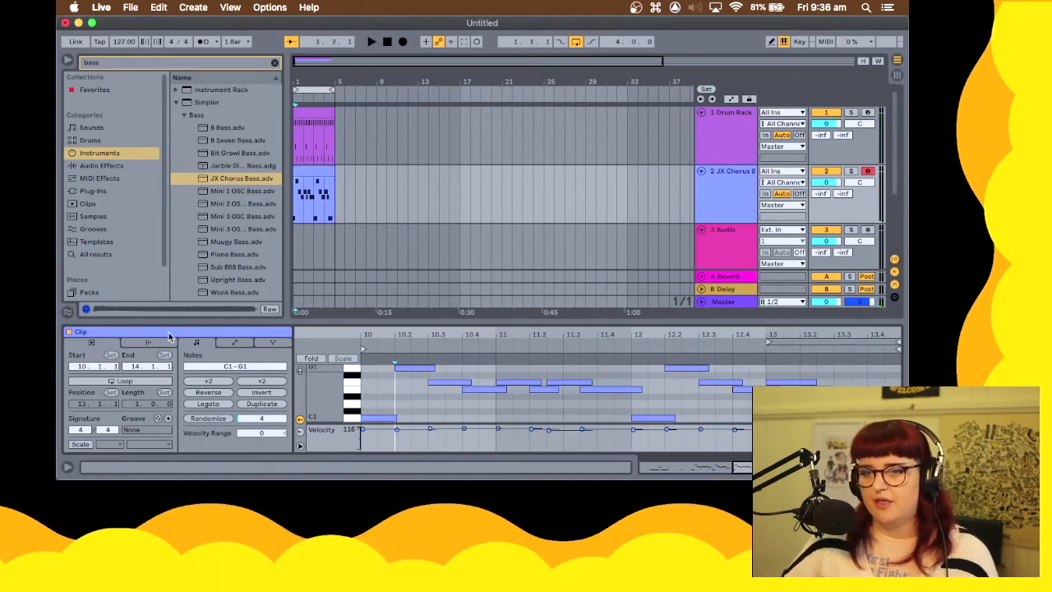
click(715, 214)
key(space)
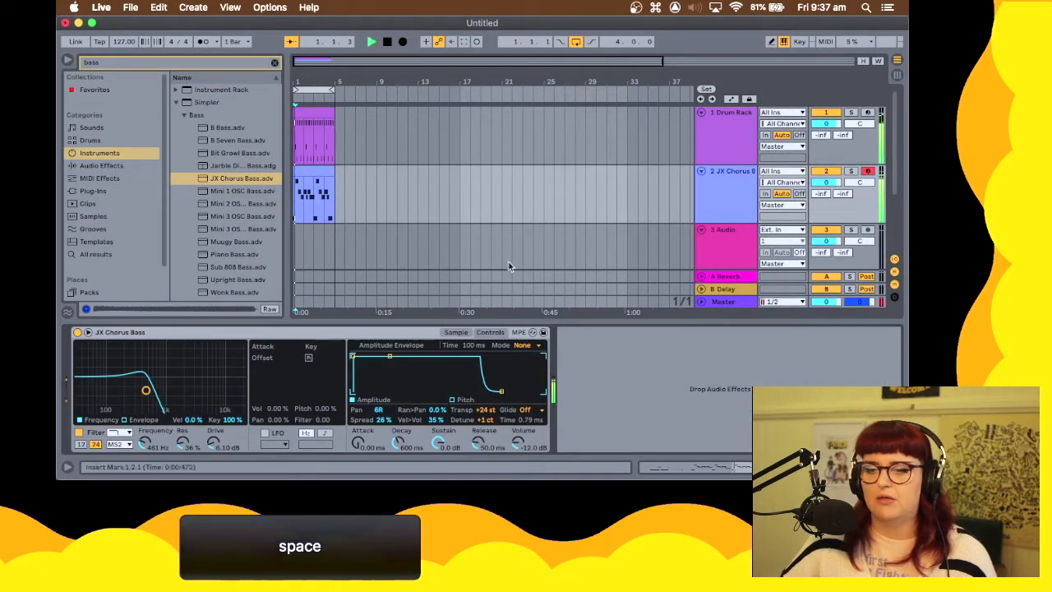
click(850, 171)
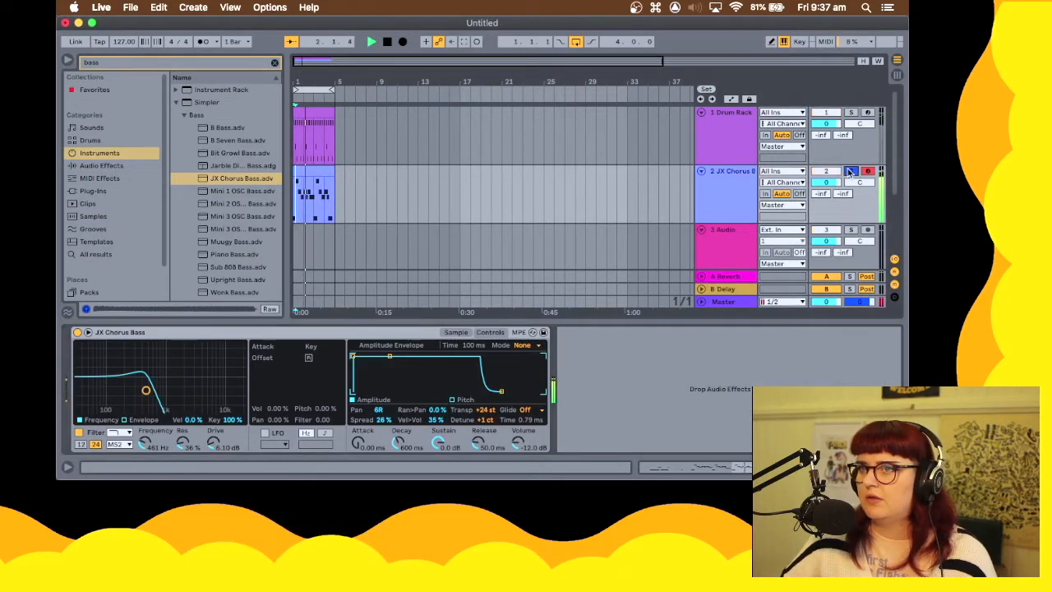
key(space)
click(456, 334)
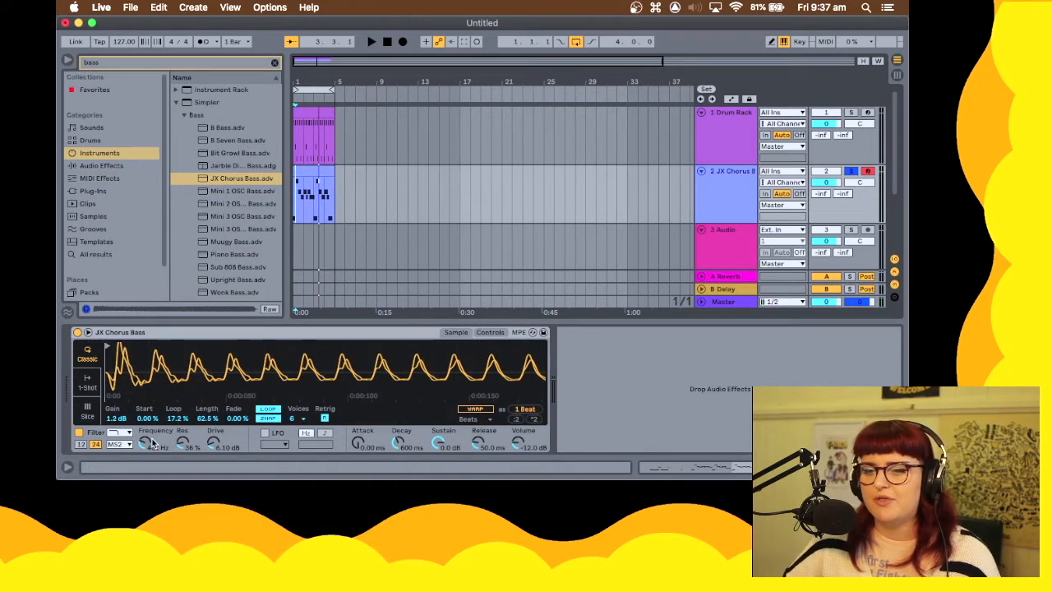
Unsolo the bass track during playback and set the JX Chorus Bass filter drive to 2.67 dB
key(space)
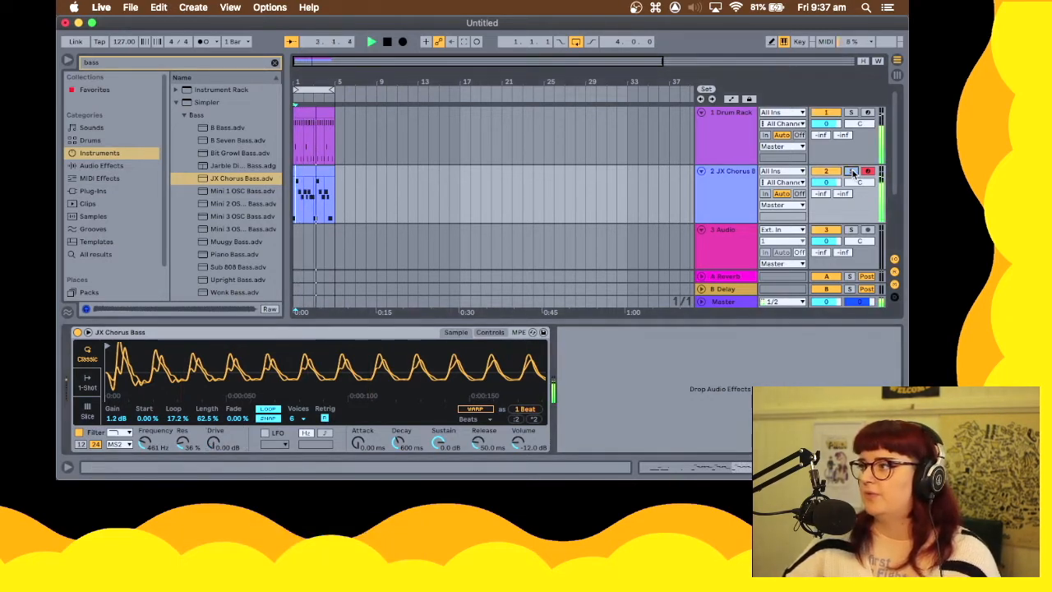
click(852, 171)
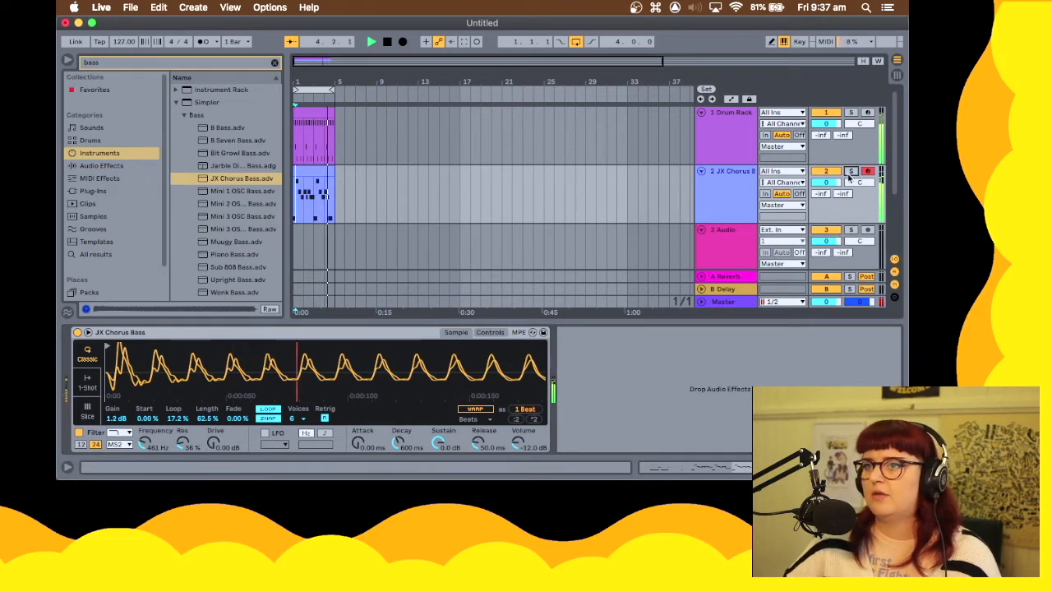
drag(214, 444, 213, 410)
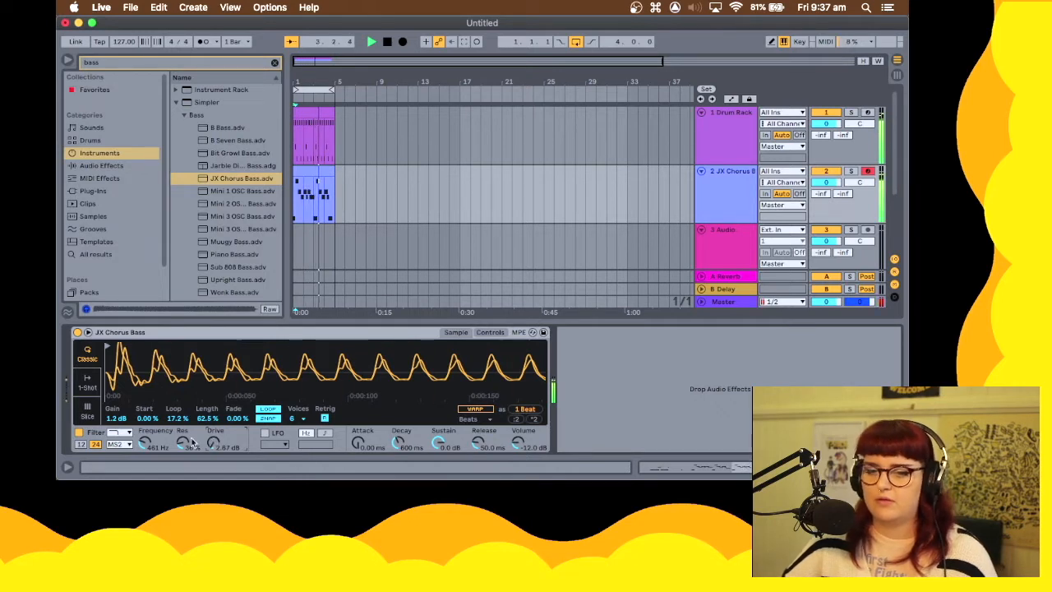
key(space)
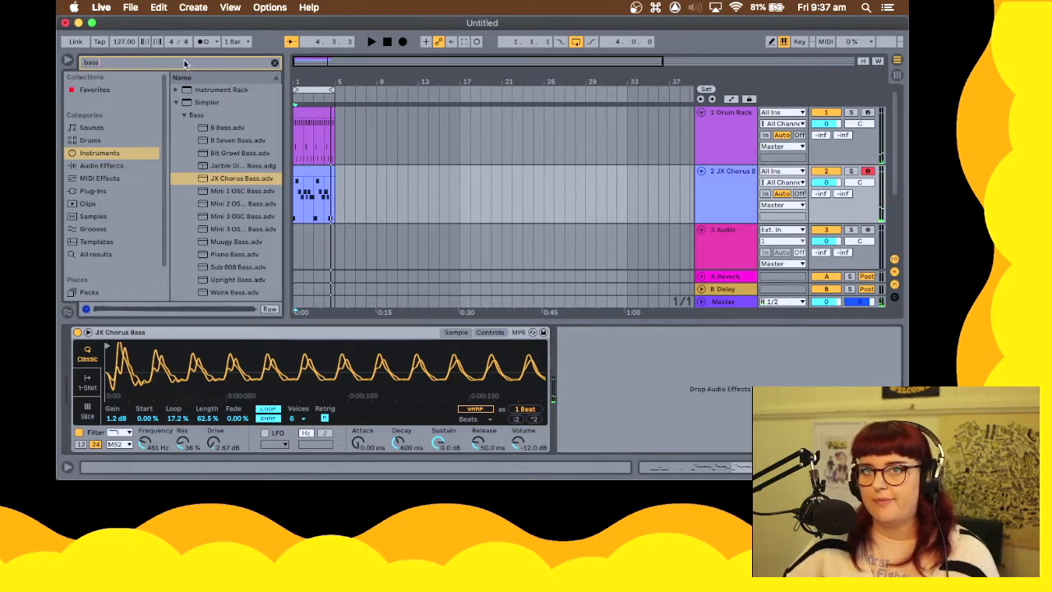
Delete the two unused audio tracks 3 and 4
scroll(676, 209, down, 1)
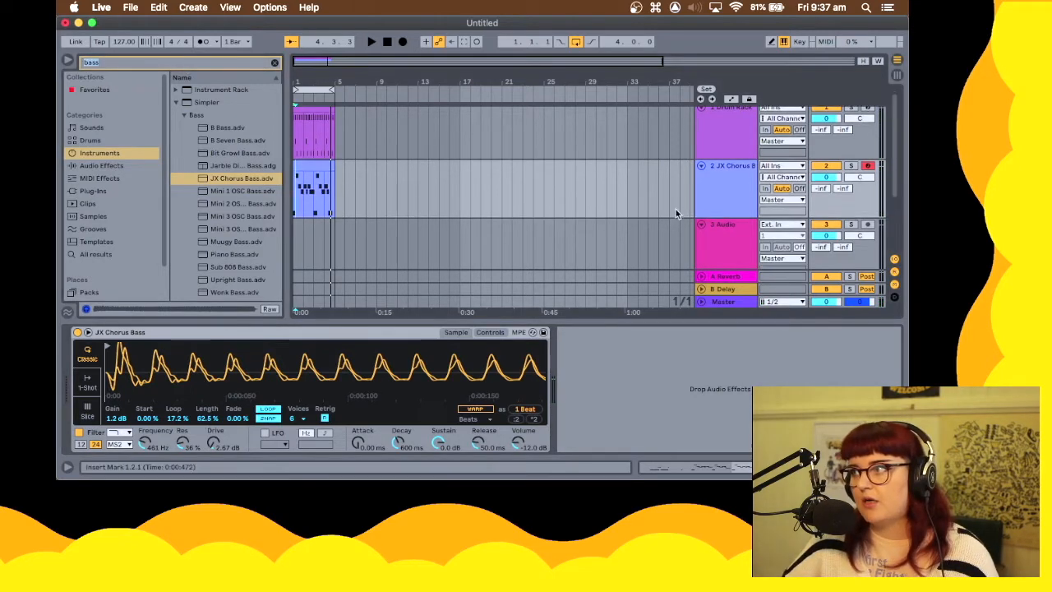
scroll(645, 188, down, 2)
click(723, 234)
scroll(739, 224, down, 3)
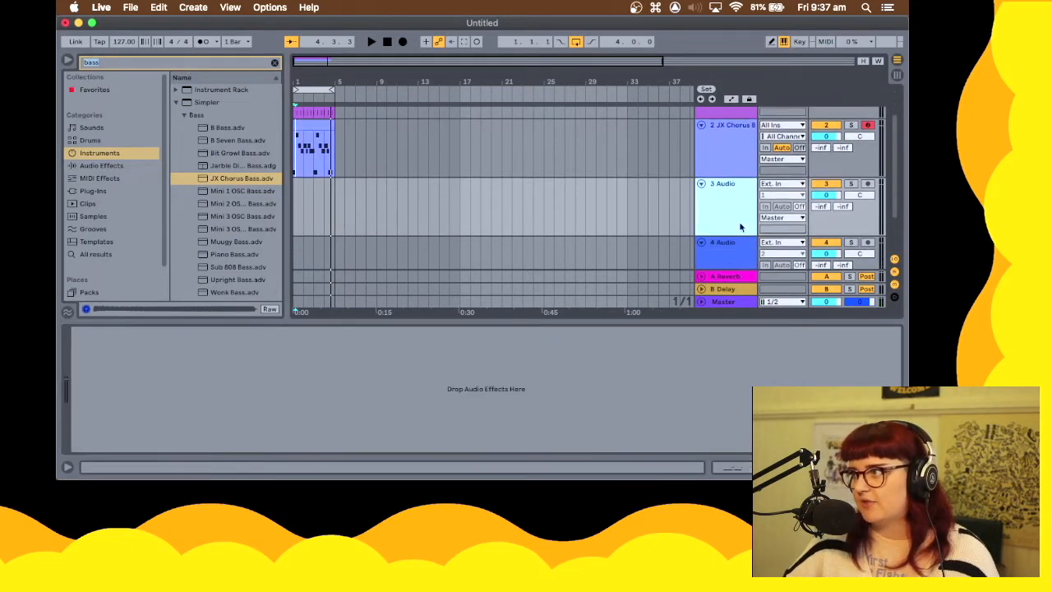
shift+click(732, 249)
scroll(721, 186, down, 2)
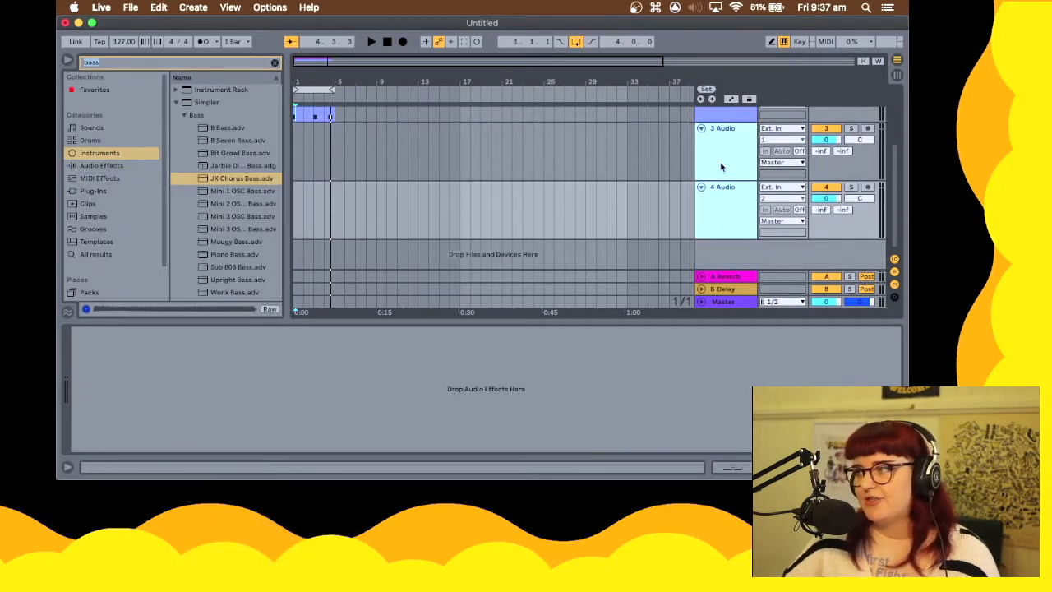
right_click(719, 165)
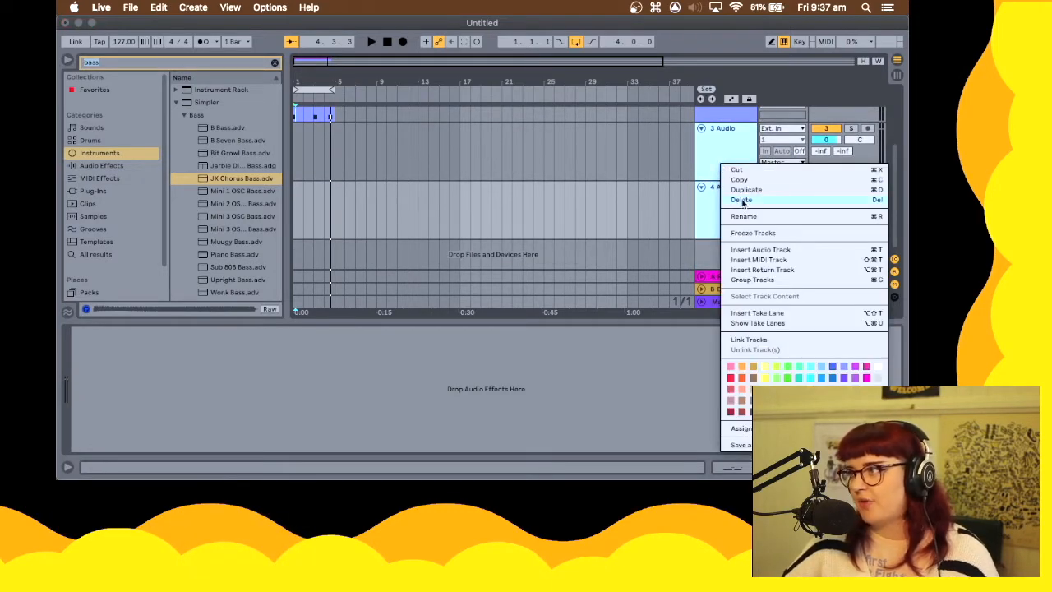
click(742, 201)
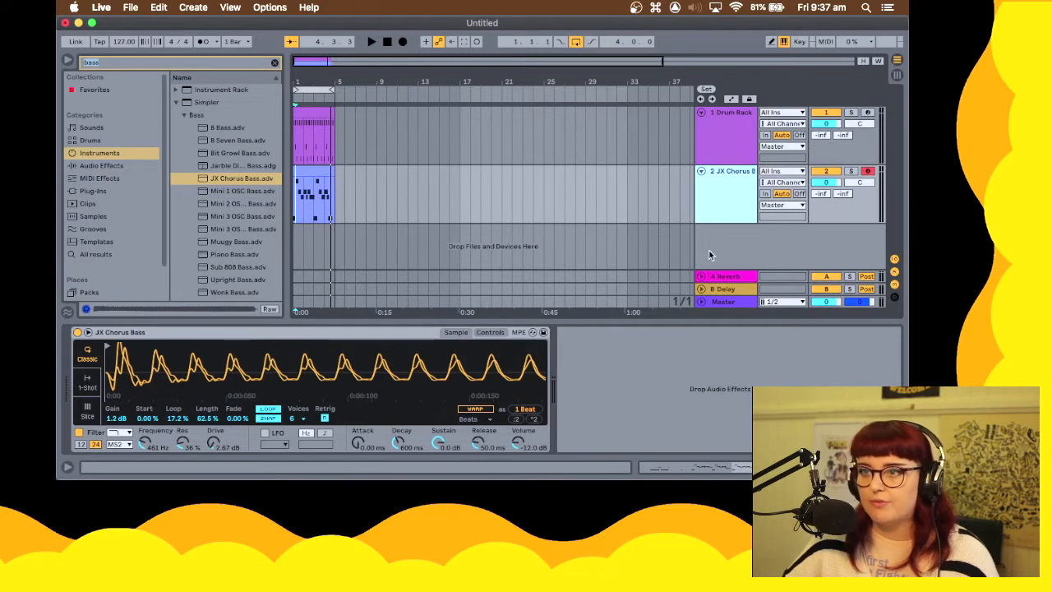
Search the instruments for "bell" and preview the Basic Bell Keys preset under Synth Keys
click(275, 63)
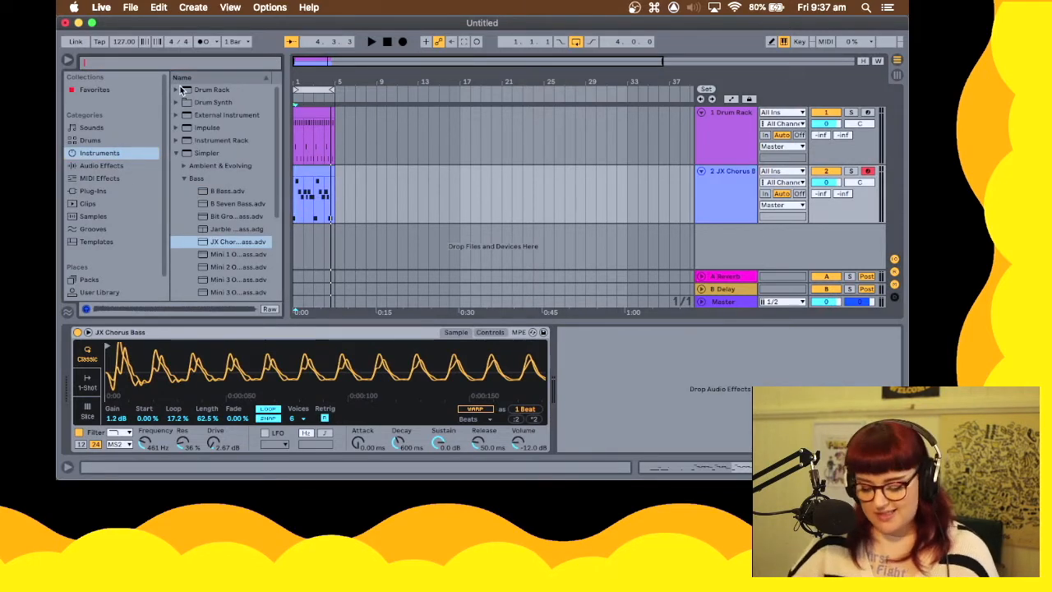
text(bell)
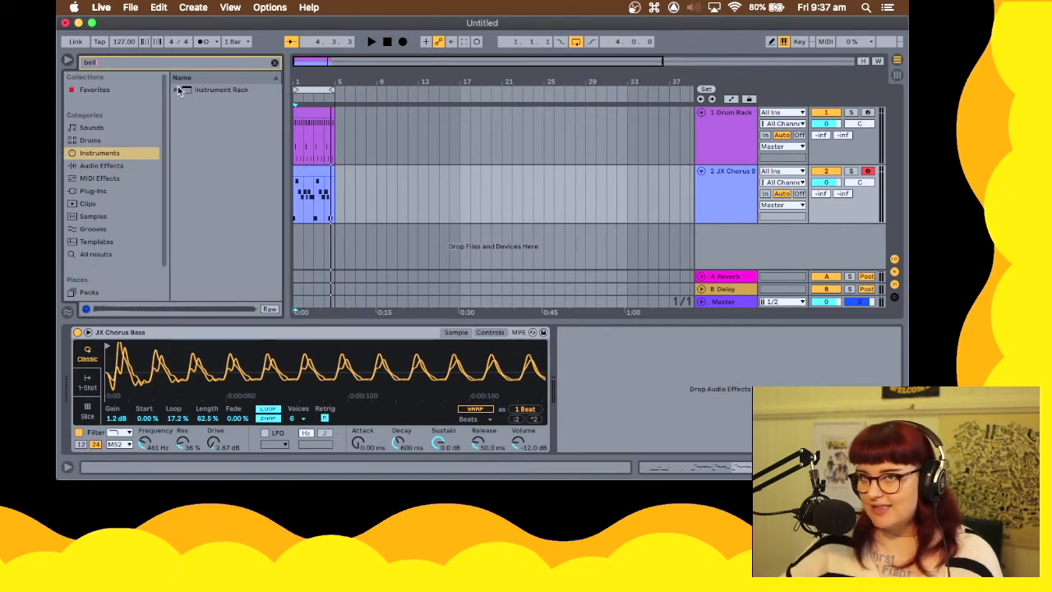
click(177, 89)
click(185, 128)
click(202, 141)
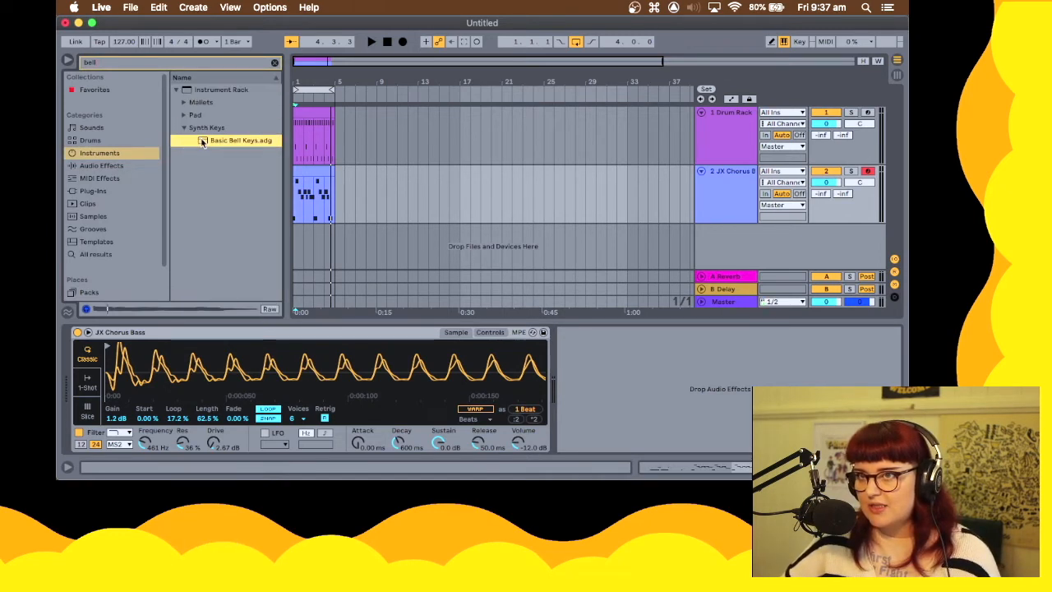
Load Basic Bell Keys onto a new track below the bass, unfold the track and increase its height
drag(587, 232, 643, 246)
click(701, 230)
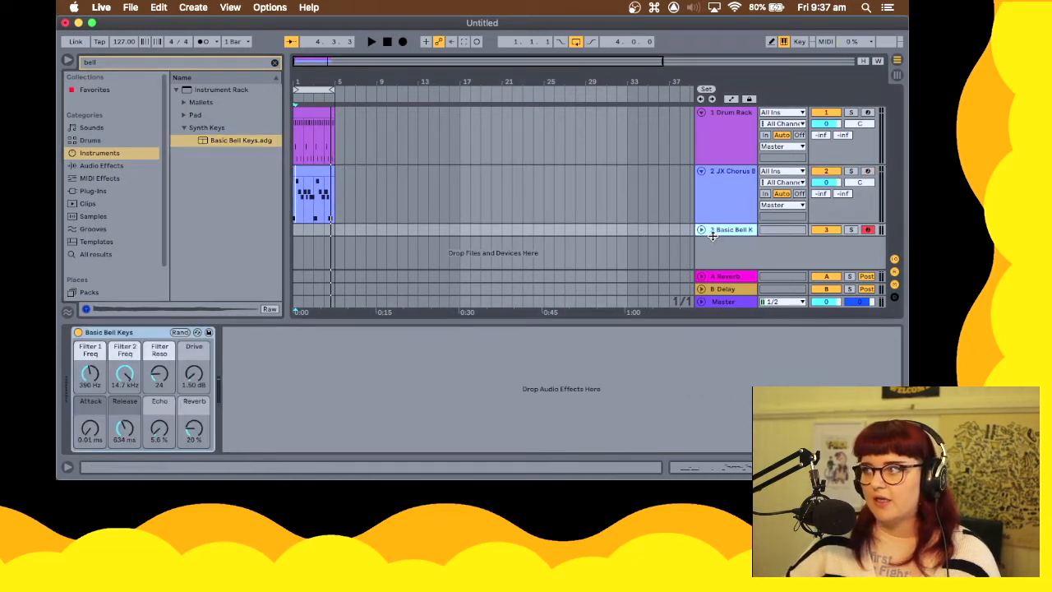
scroll(605, 144, down, 2)
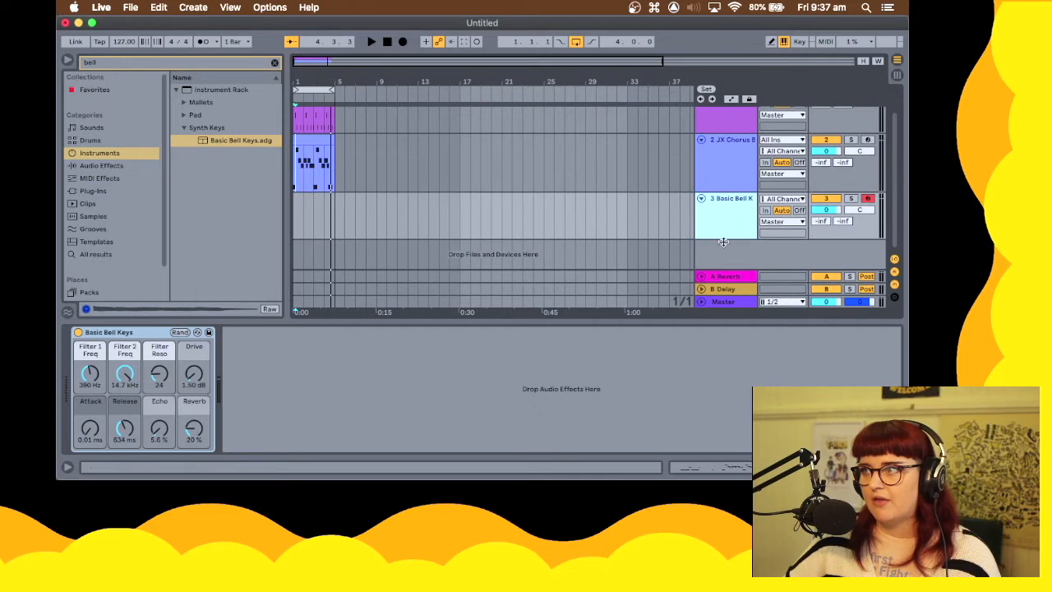
drag(736, 239, 736, 257)
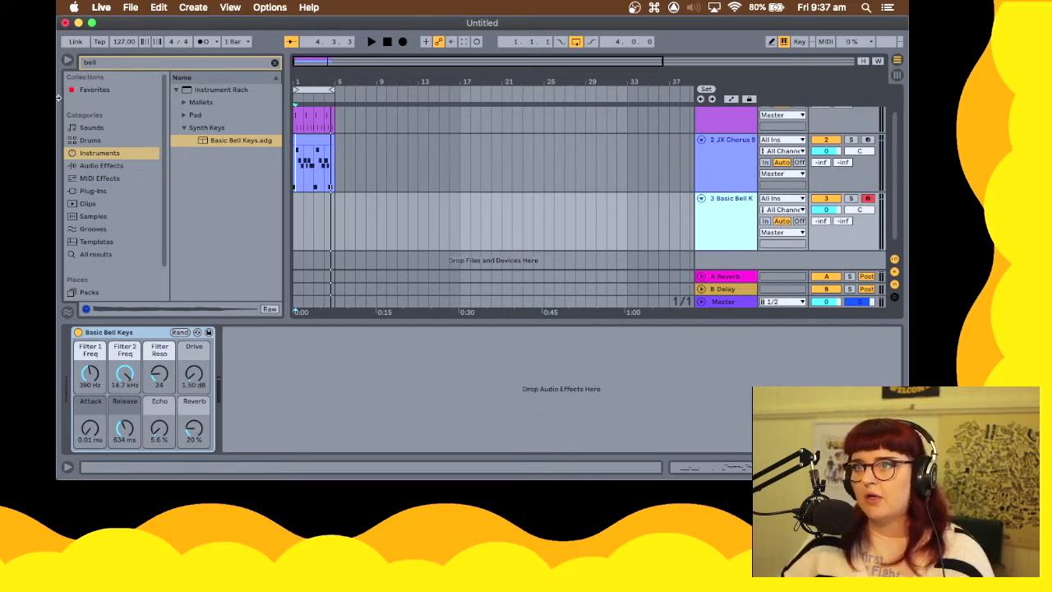
Play a bell melody over the looped beat, capture it on the Basic Bell Keys track and fit the clip to 1.1.1–5.1.1
key(a)
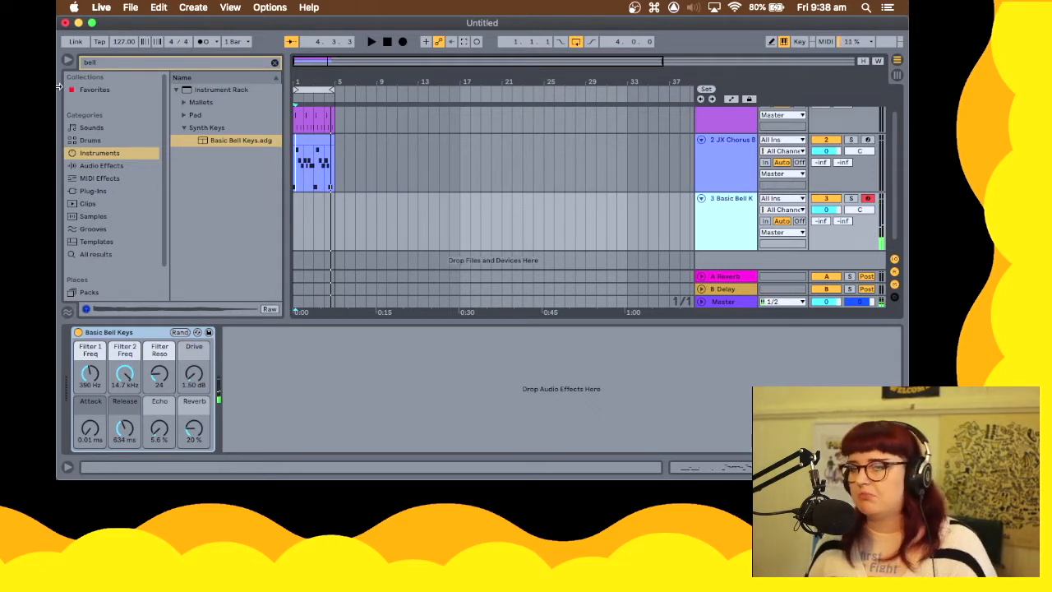
key(space)
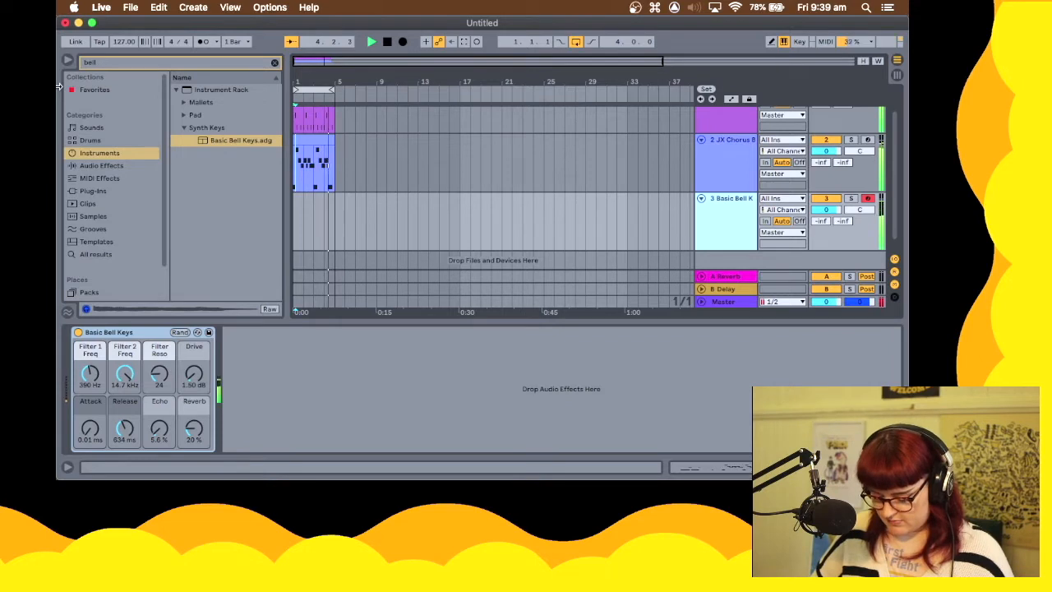
key(space)
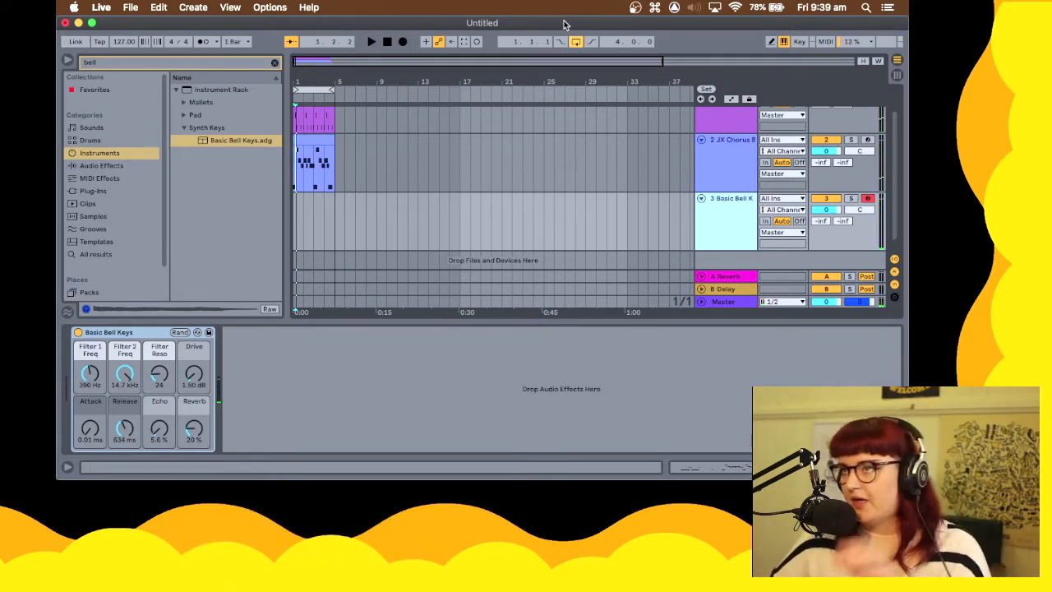
click(300, 212)
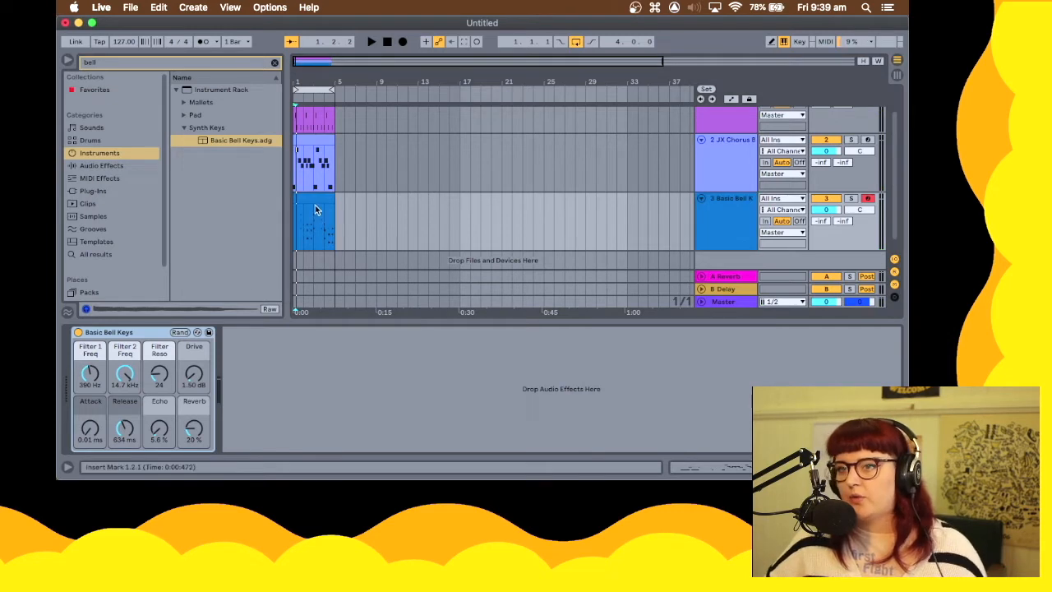
mouse_move(306, 199)
mouse_down()
mouse_move(327, 195)
mouse_move(296, 192)
mouse_up()
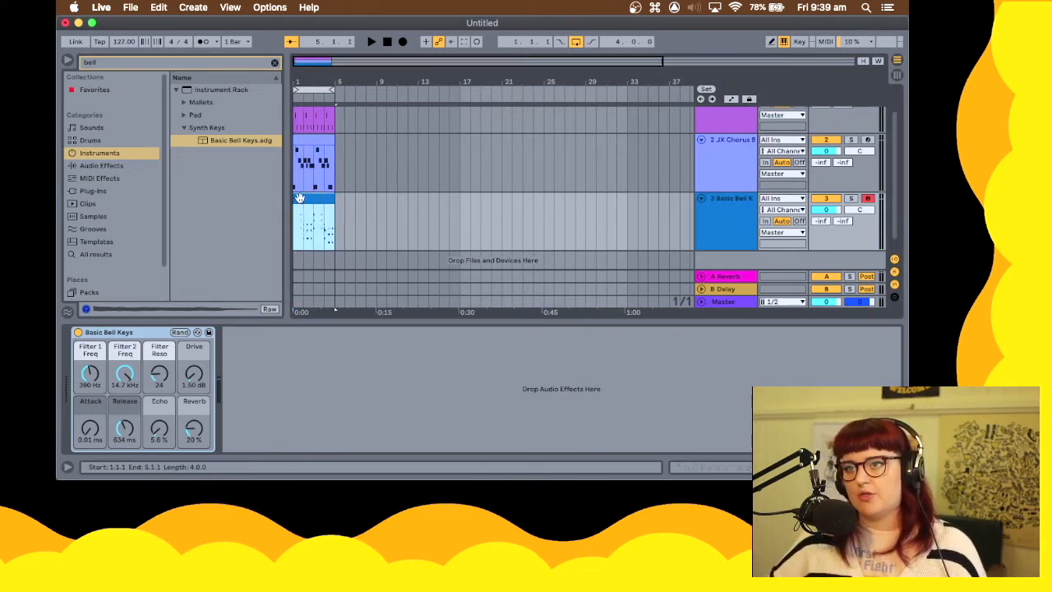
Play the loop, open the Basic Bell Keys clip's notes and try to delete a stray note around 35.1.1
key(space)
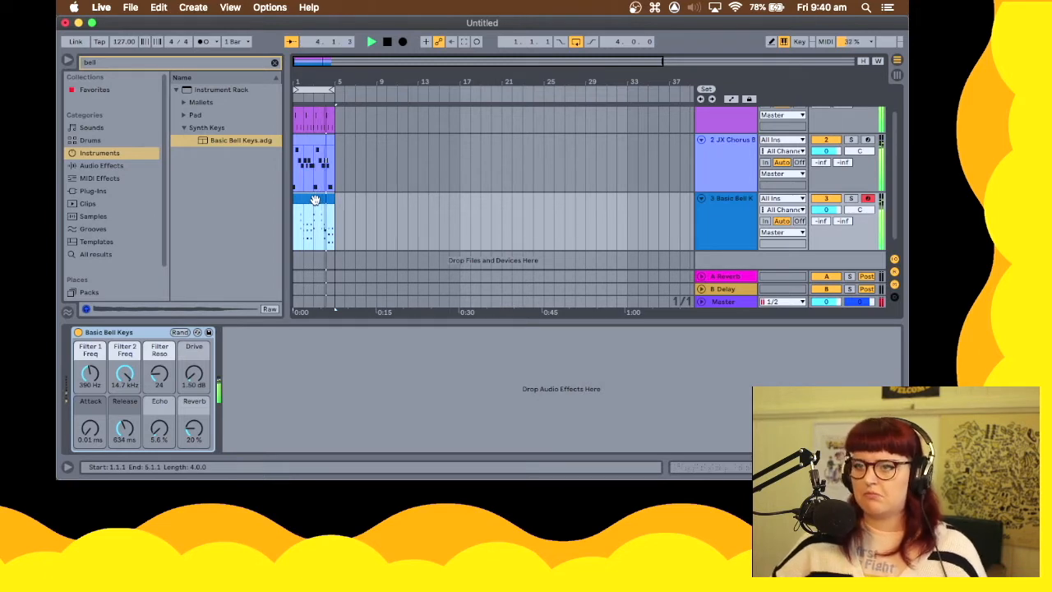
key(space)
double_click(315, 199)
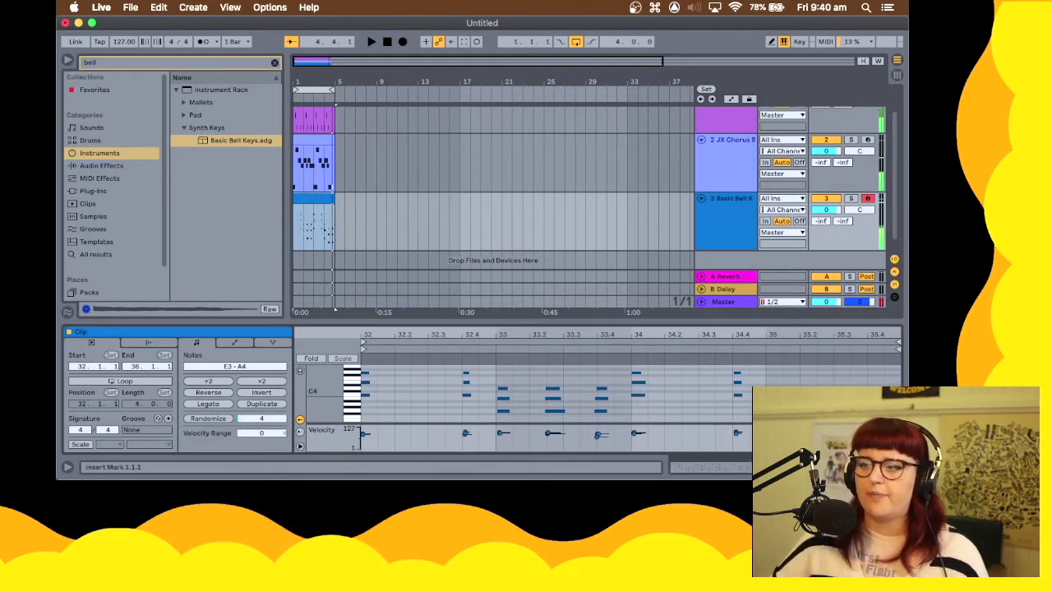
double_click(775, 362)
key(BackSpace)
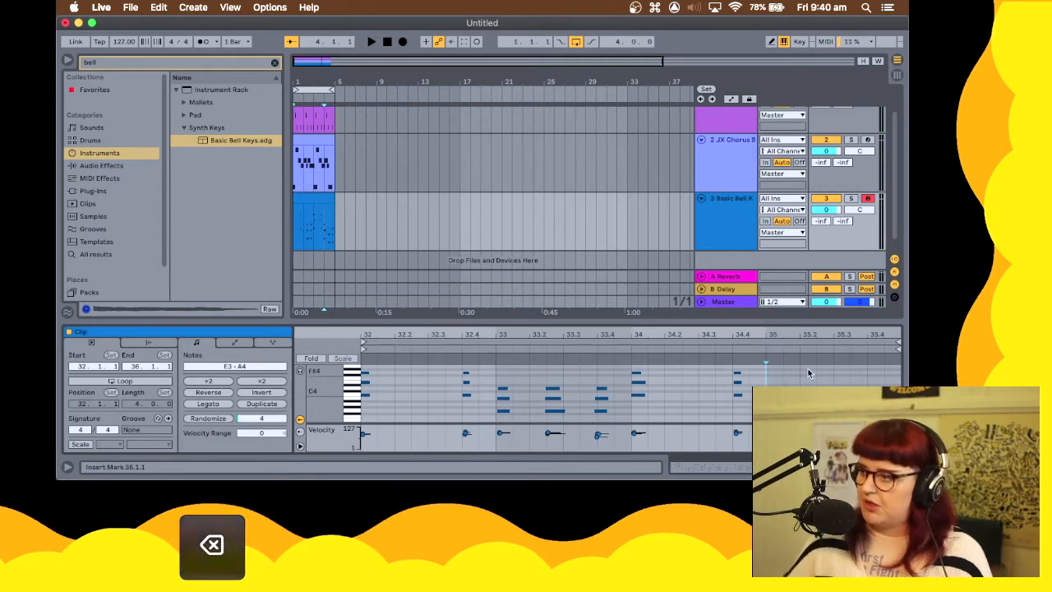
key(space)
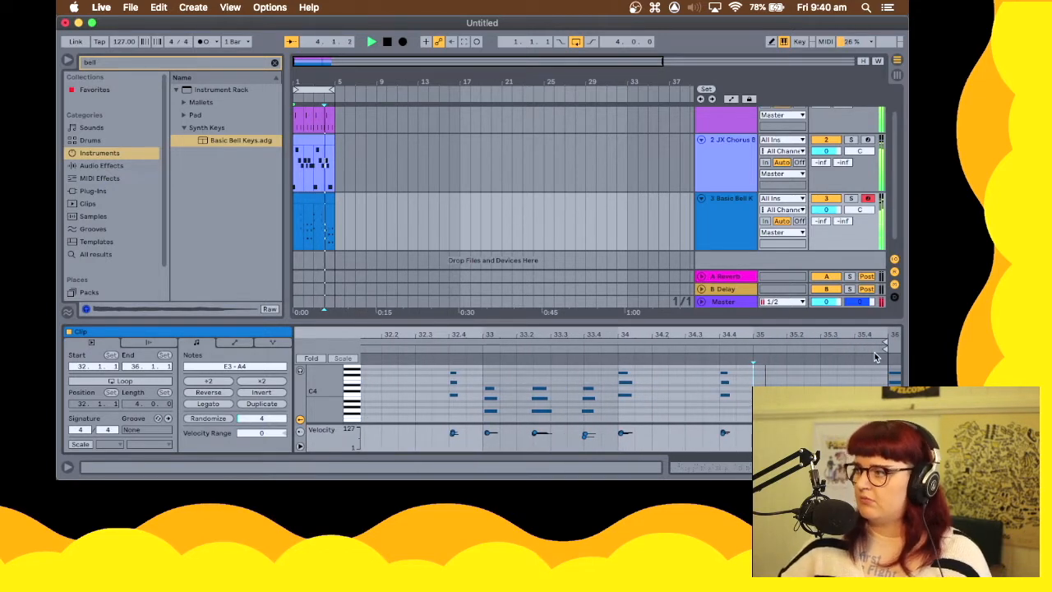
key(space)
Quantize all notes in the bell clip, lengthen them slightly and audition the result in the loop
click(646, 392)
key(super+a)
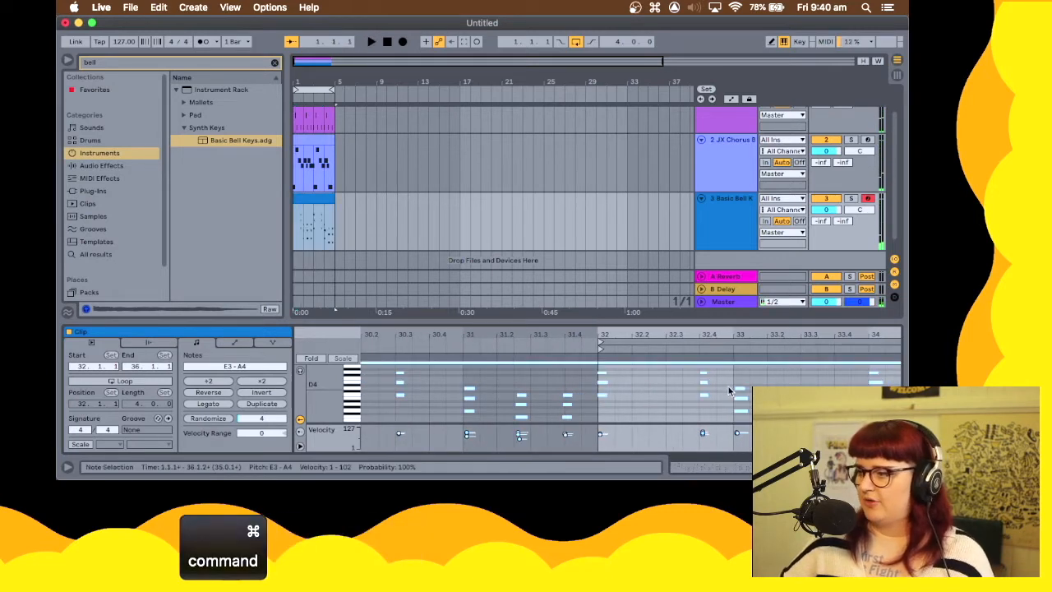
key(super+u)
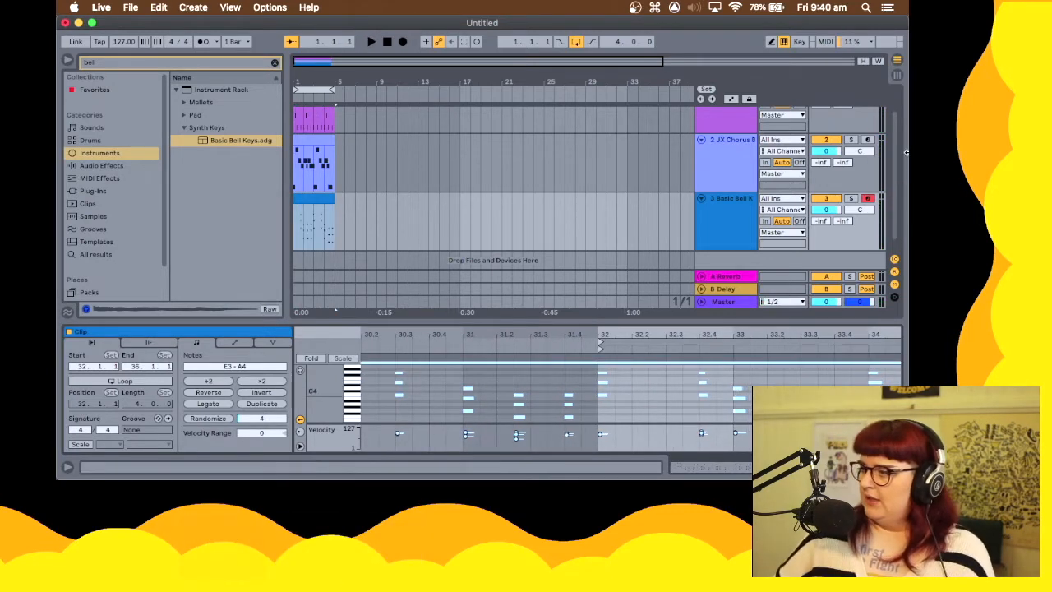
drag(606, 373, 611, 374)
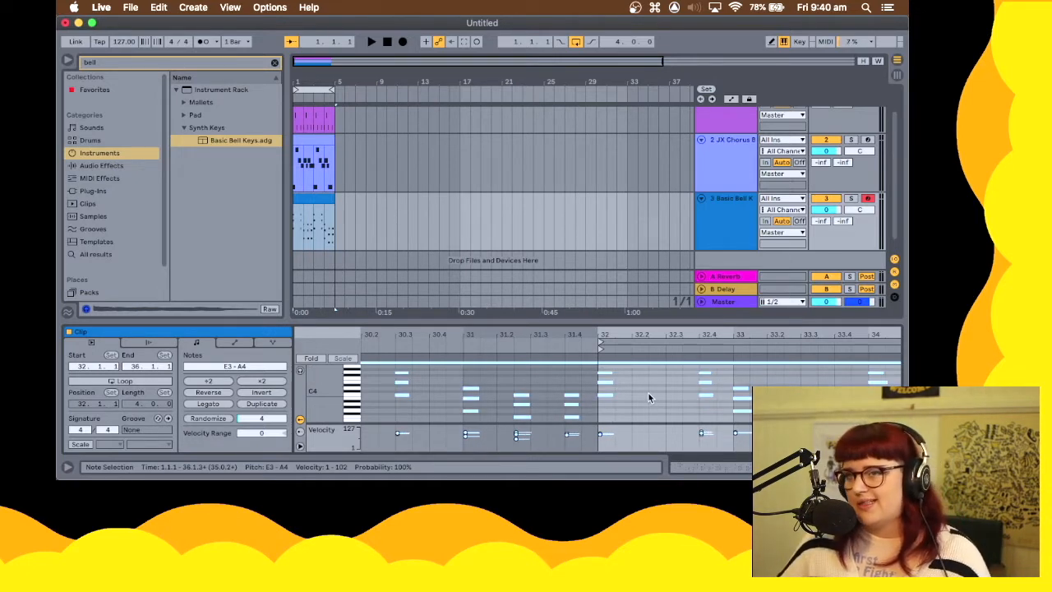
key(space)
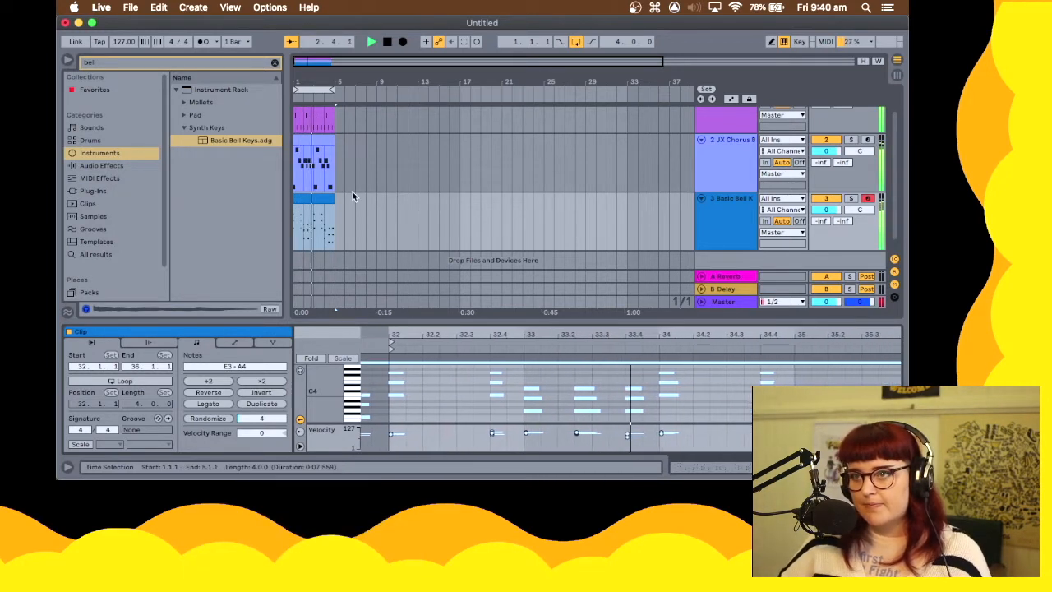
super+scroll(352, 189, up, 3)
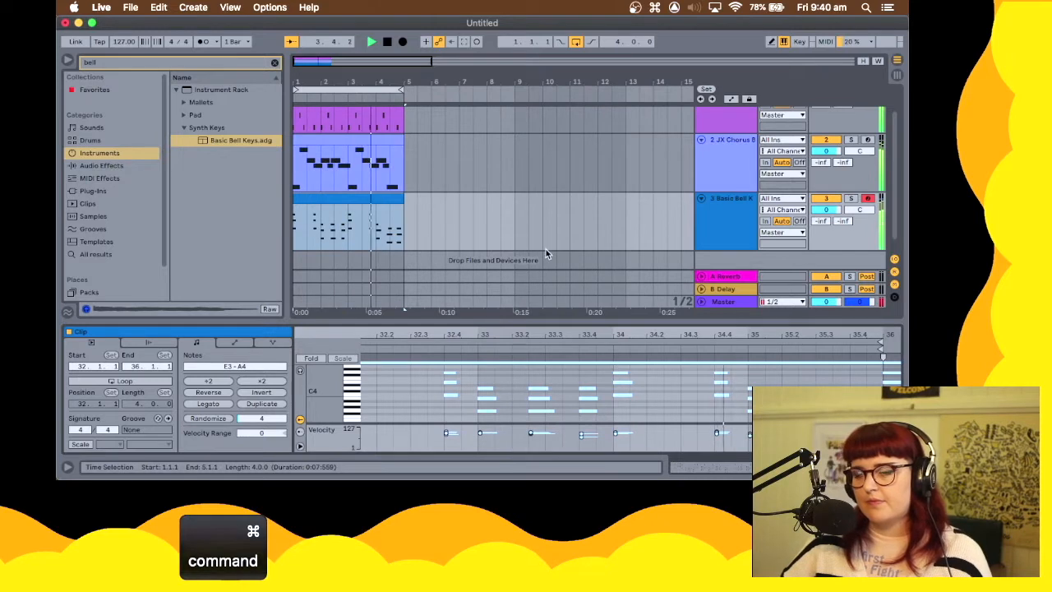
click(716, 434)
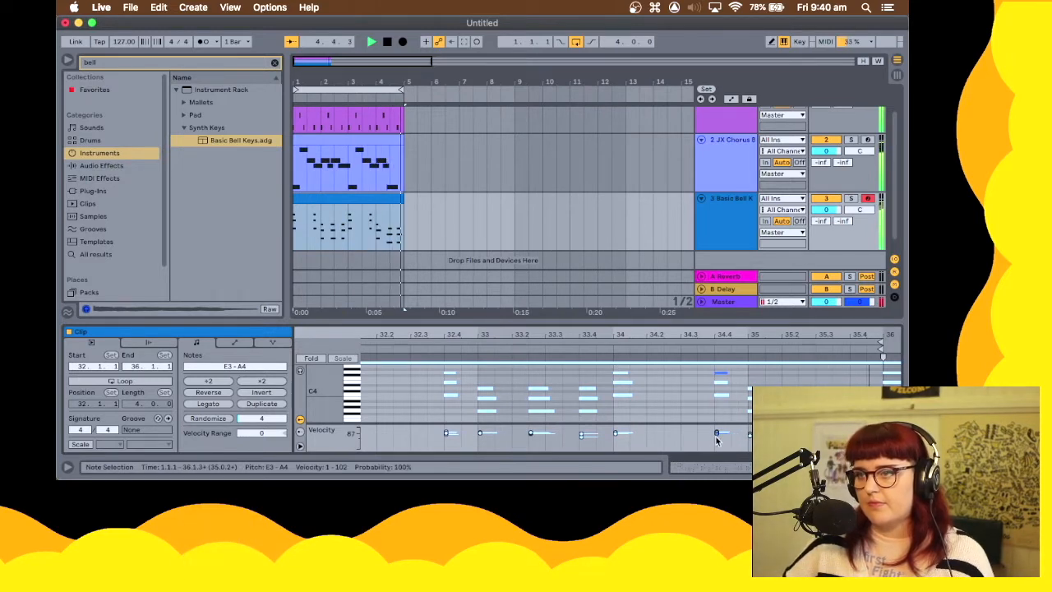
key(space)
Select the C4 note at 35.2.3 in the bell clip and check the melody by playing the loop
shift+scroll(715, 436, left, 3)
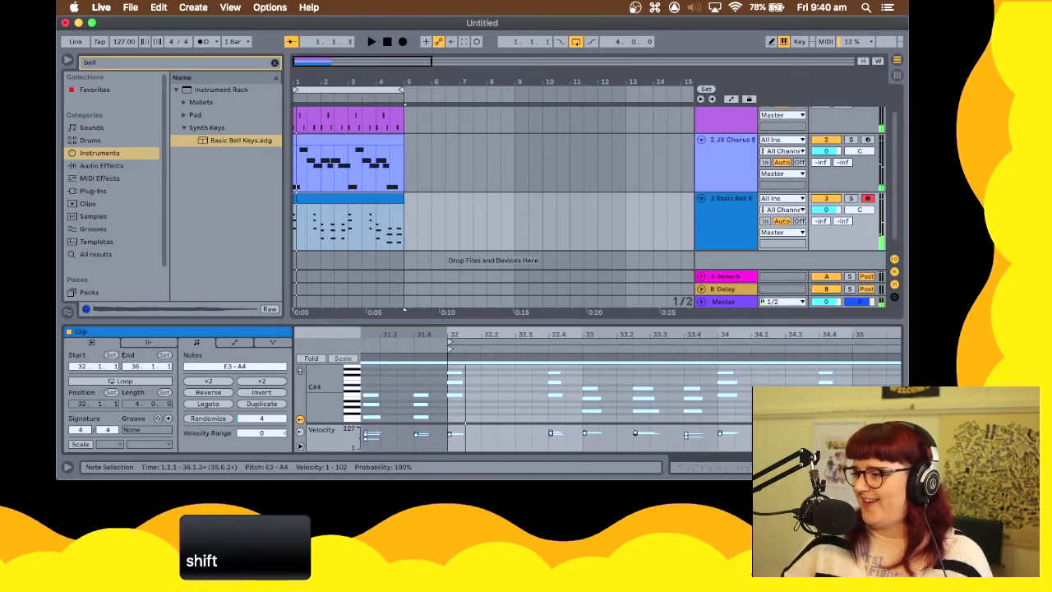
shift+scroll(716, 437, right, 3)
click(832, 366)
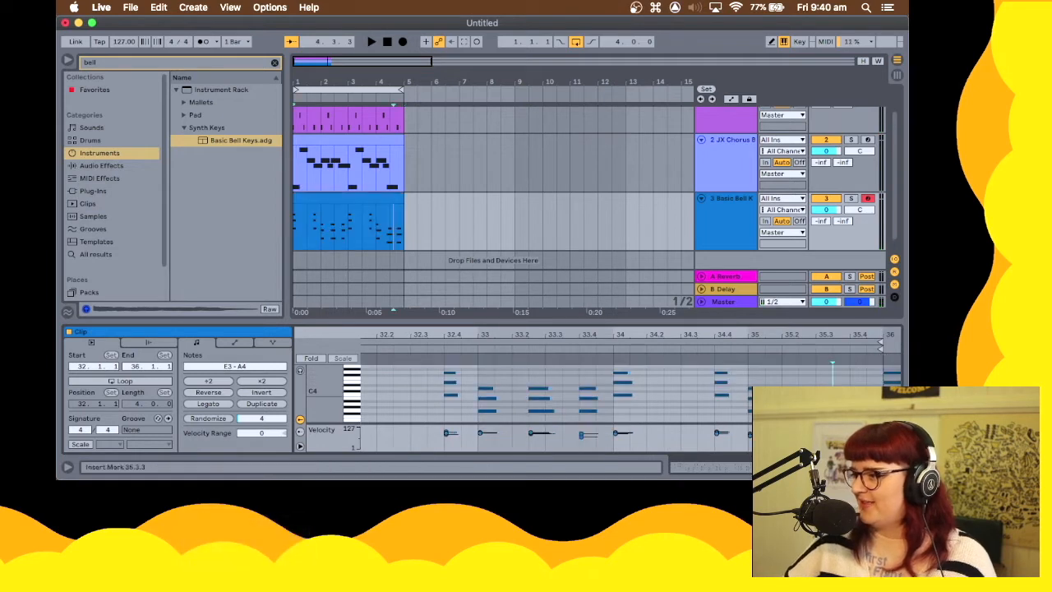
double_click(807, 363)
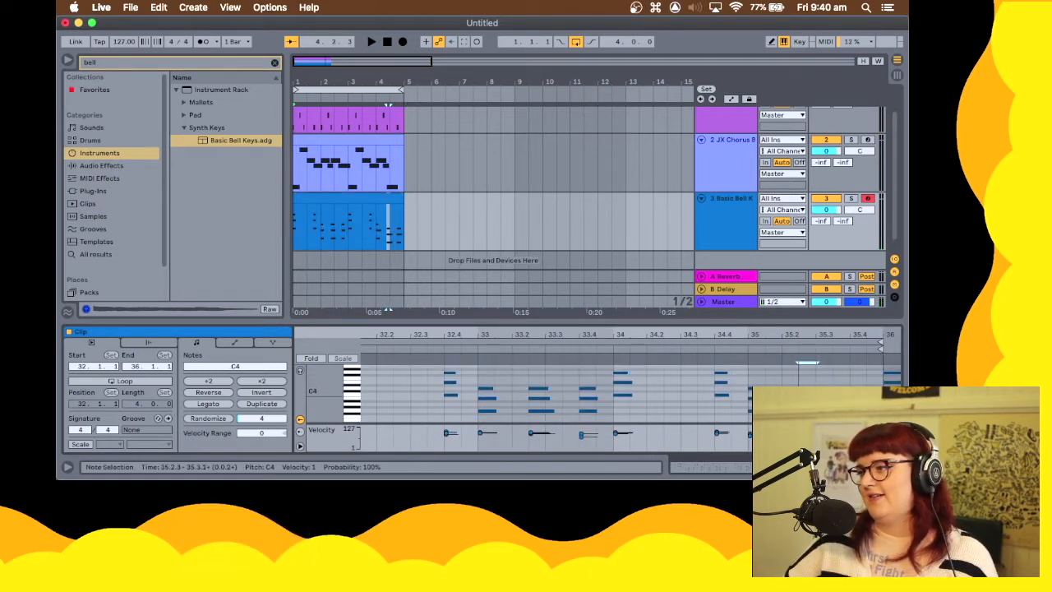
key(space)
key(space)
key(space)
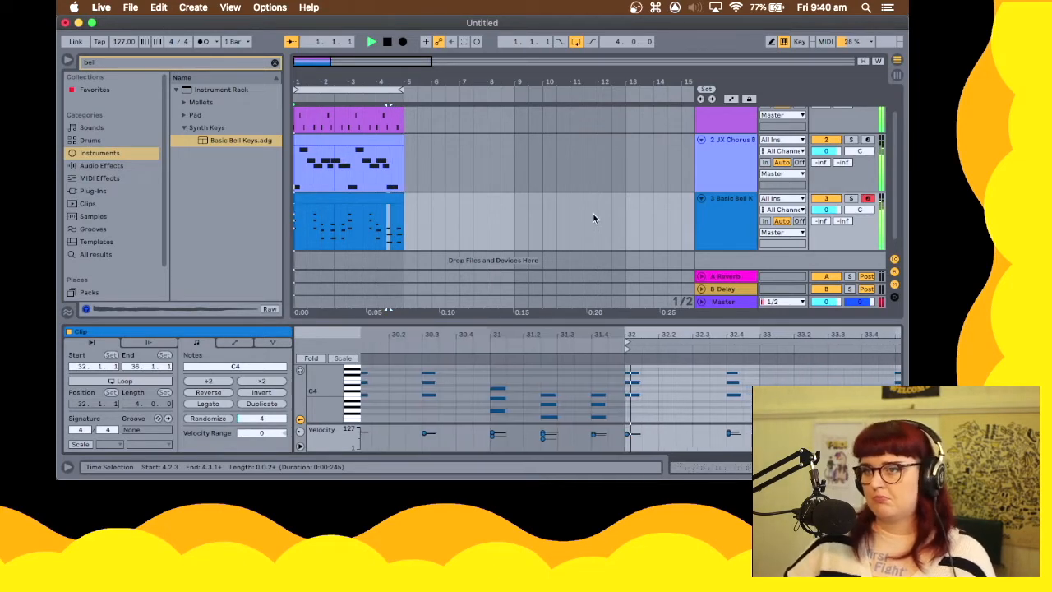
key(space)
Lower the volumes of all three tracks together to -8.6 dB in the Session View mixer, then return to the arrangement
key(Tab)
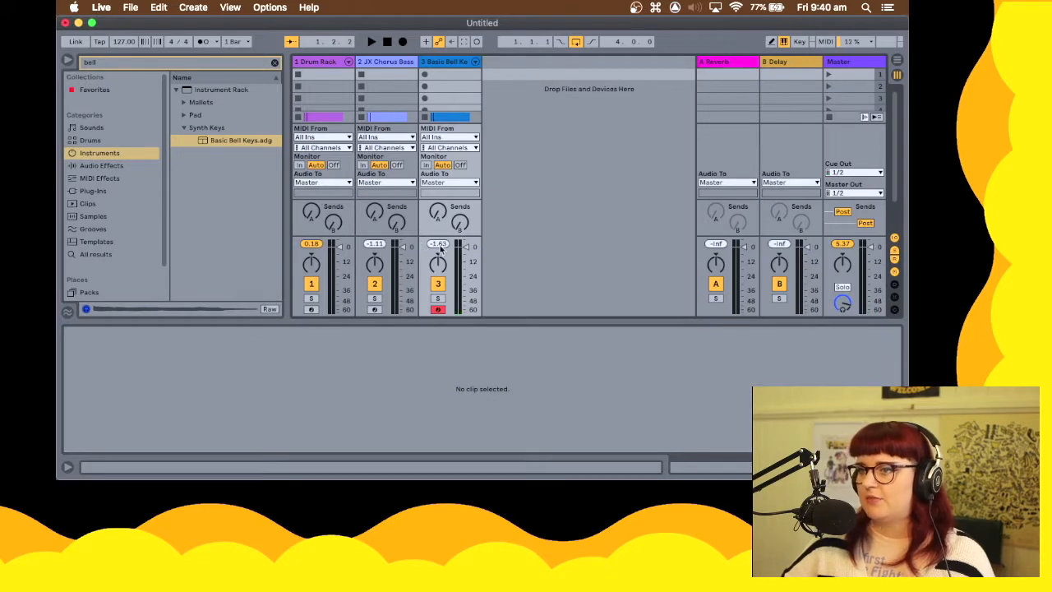
key(shift)
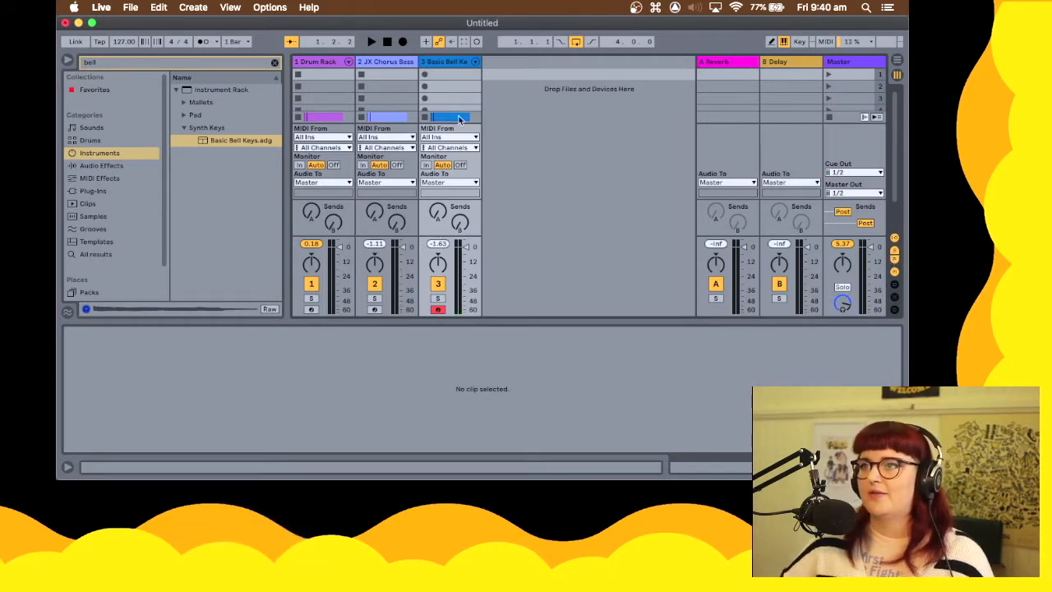
shift+click(332, 63)
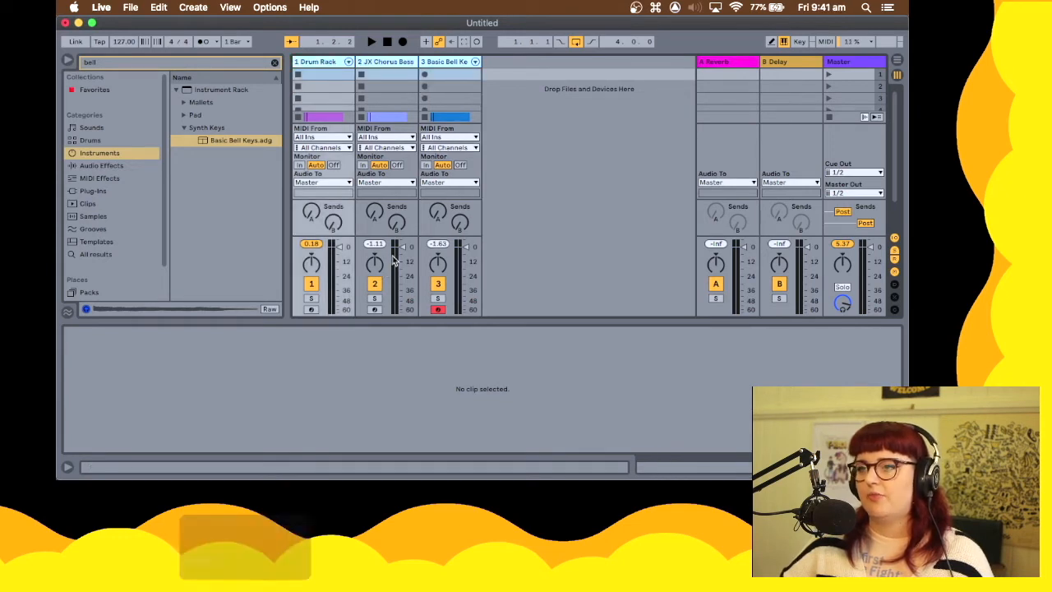
drag(401, 249, 405, 261)
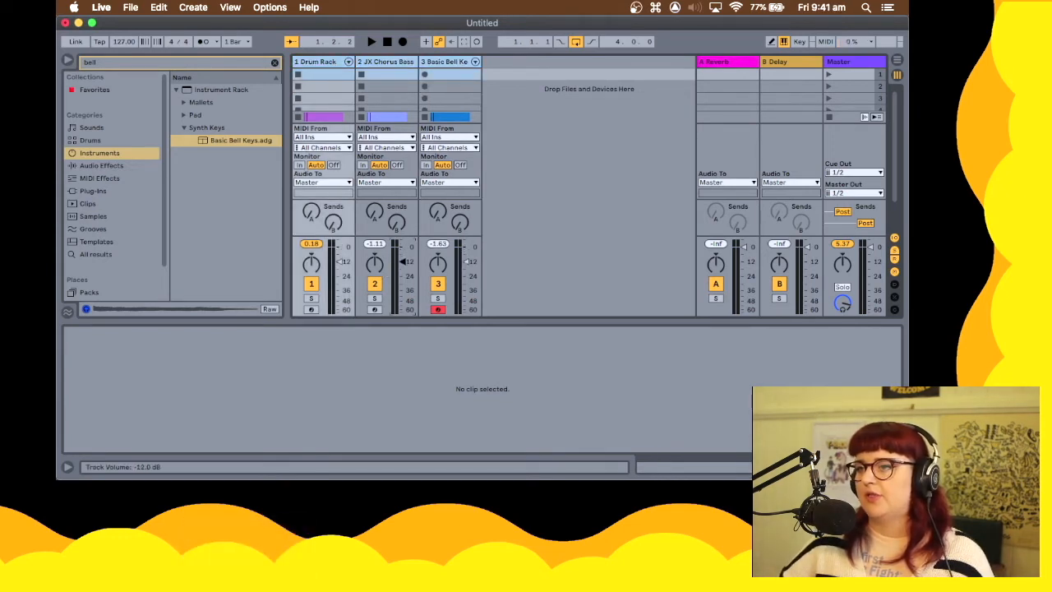
key(space)
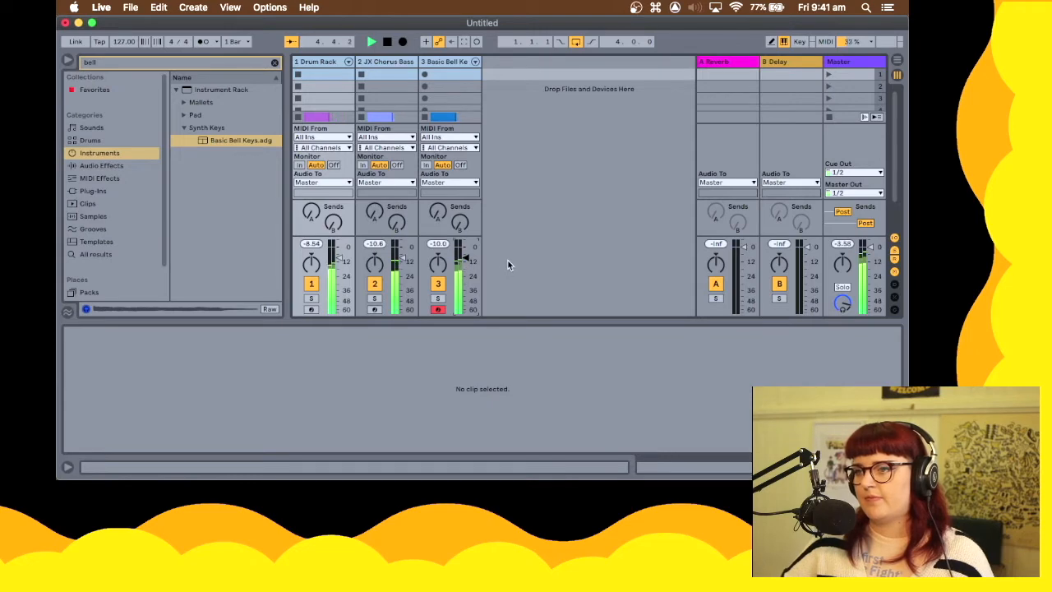
key(space)
key(Tab)
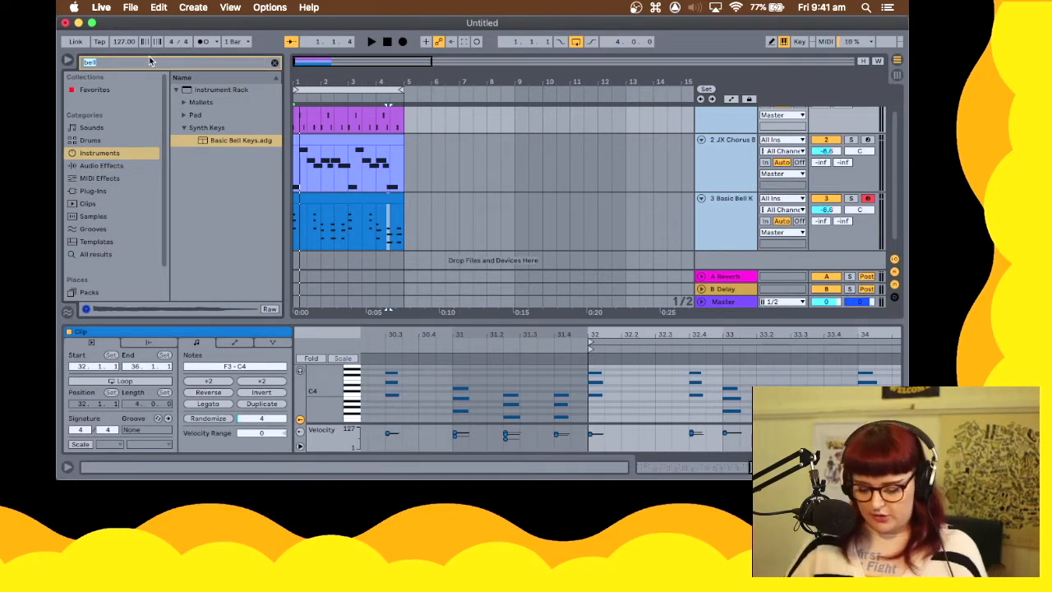
Search the instruments for "organ" and preview the Synth Keys organ presets and the Modular Organ Pad
text(organ)
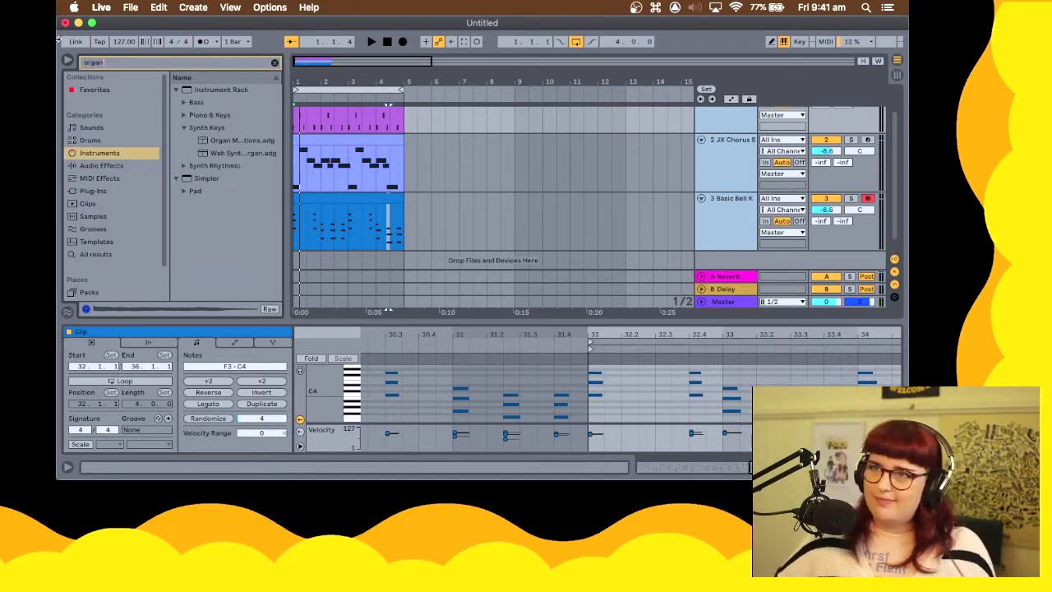
click(217, 141)
click(221, 154)
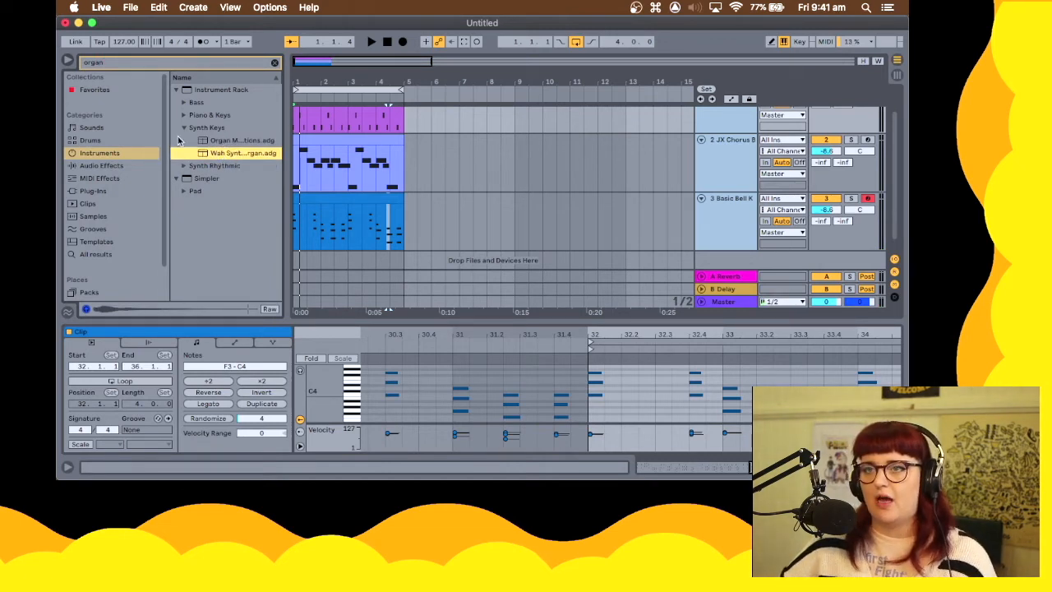
key(space)
click(182, 190)
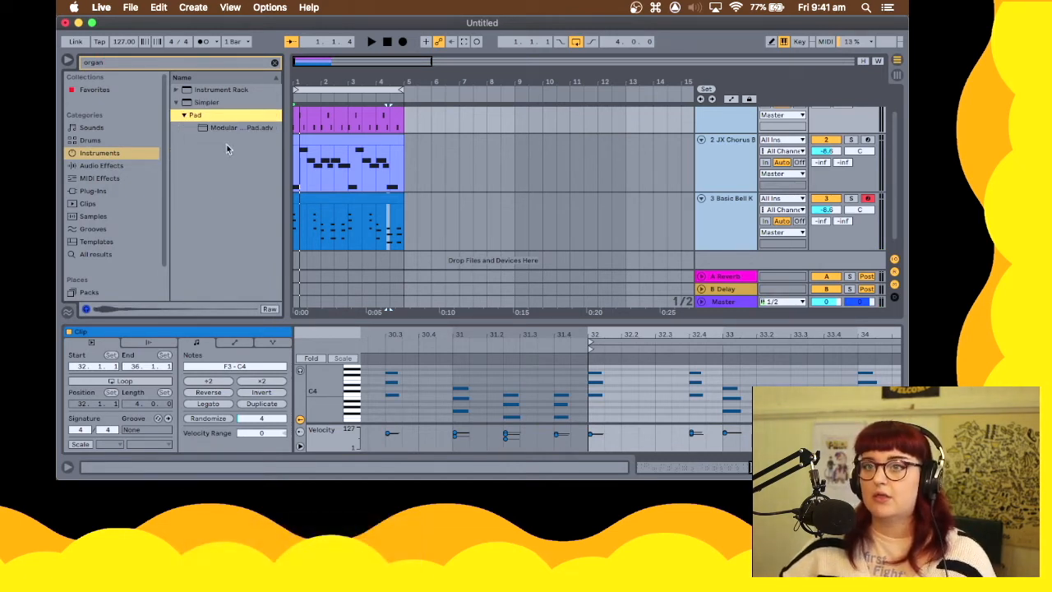
click(234, 127)
key(space)
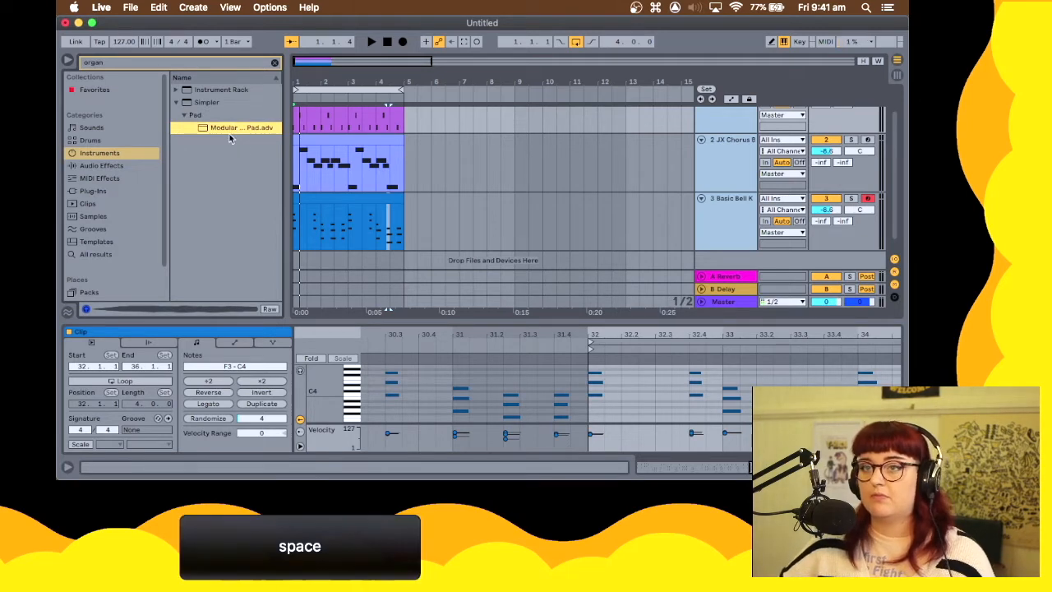
Load Modular Organ Pad onto a new track below the bells and try out the sound over the beat
drag(507, 258, 580, 271)
key(space)
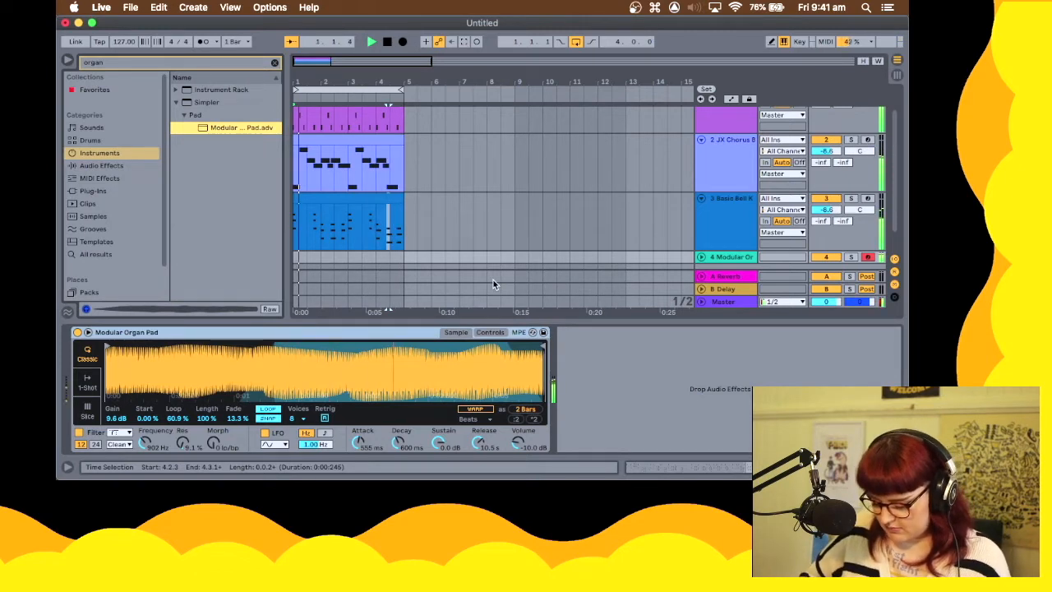
key(space)
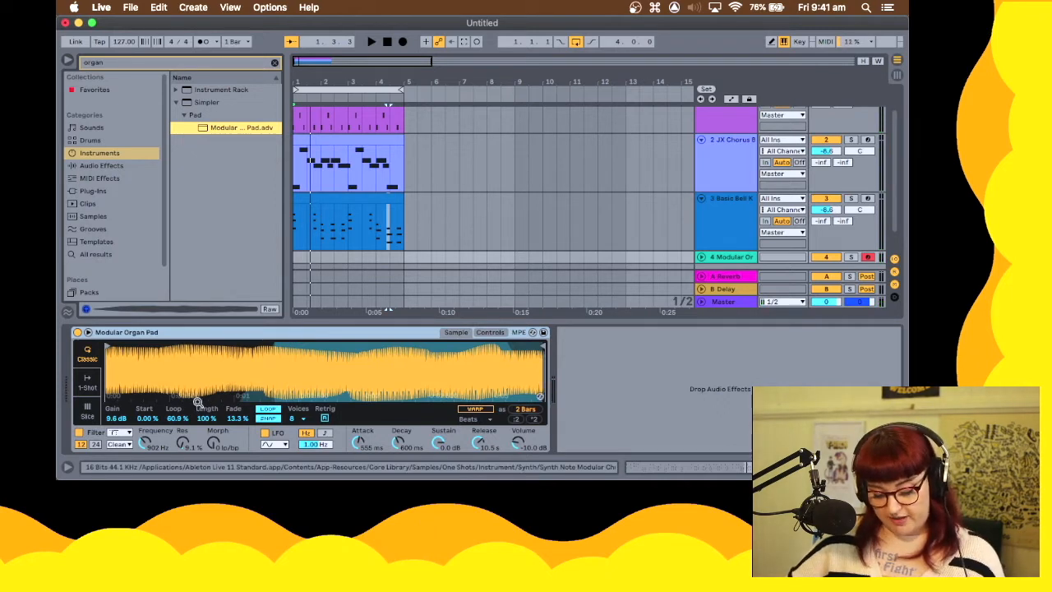
key(a)
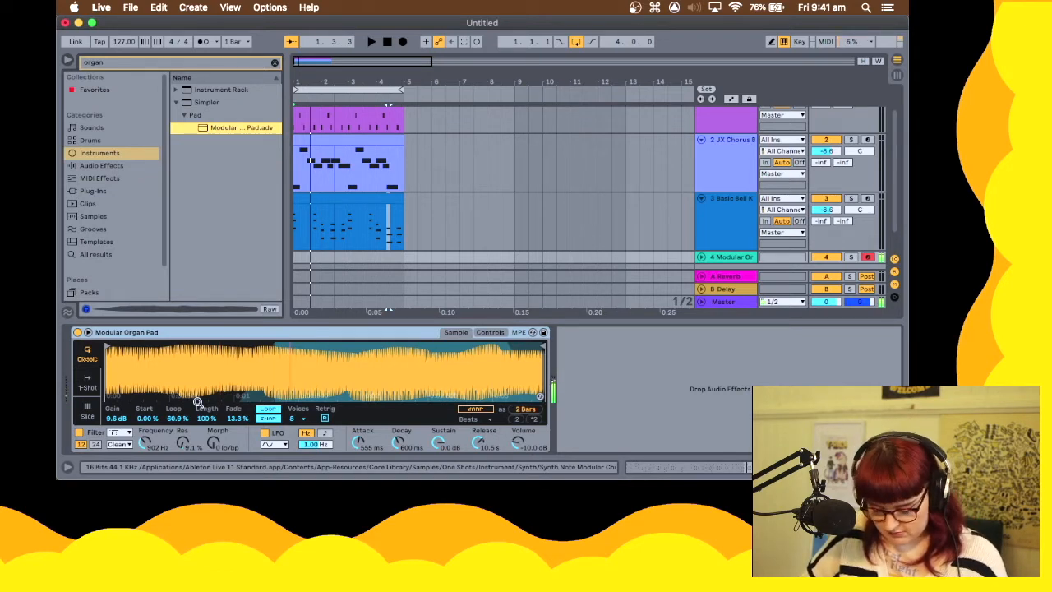
key(space)
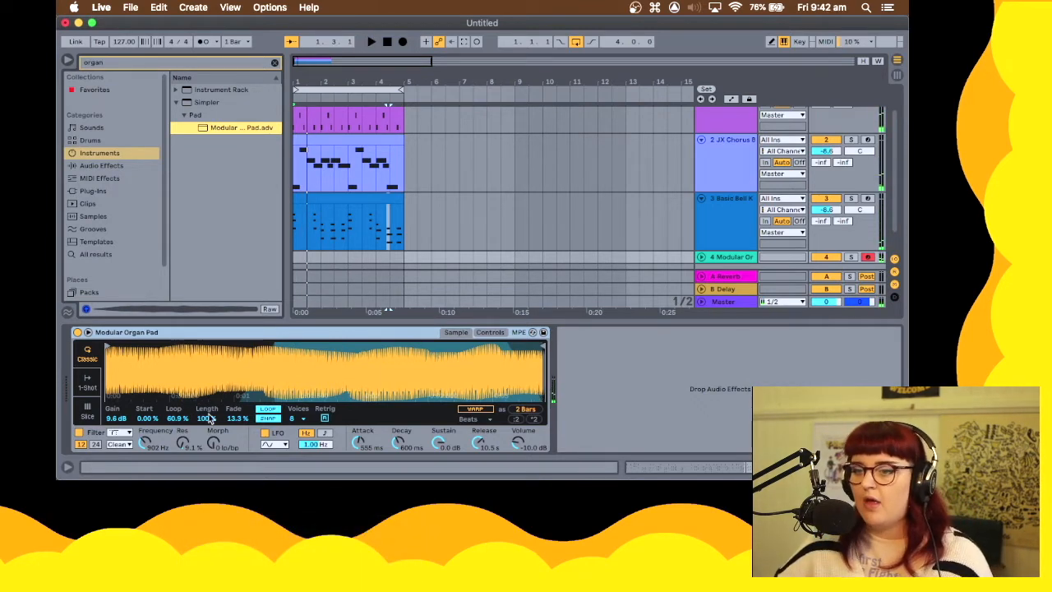
Unfold the Modular Organ Pad track, increase its height and copy the four-bar bell clip onto it at 1.1.1
click(392, 218)
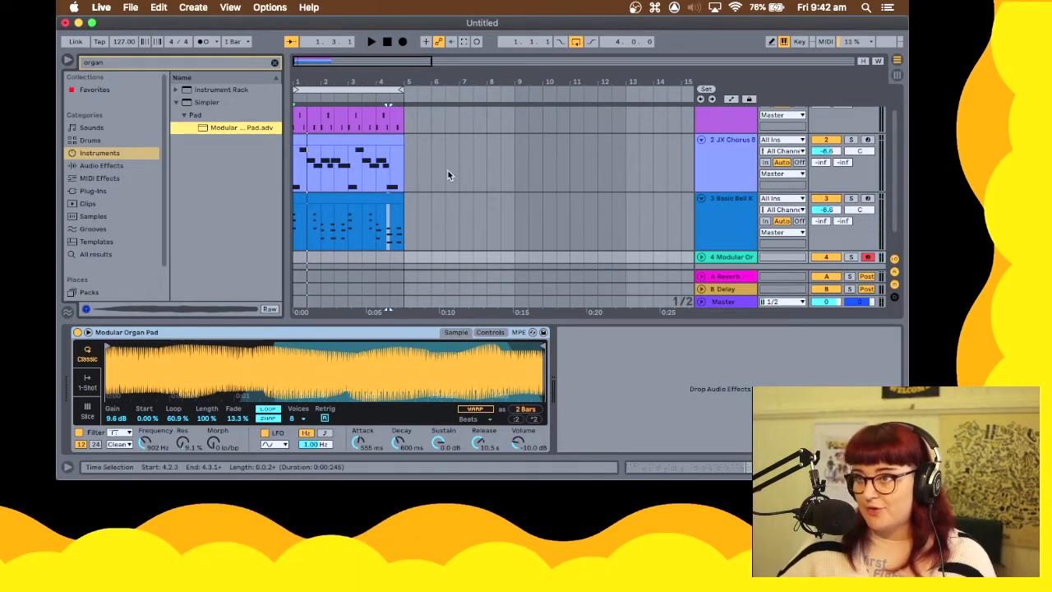
scroll(447, 170, down, 1)
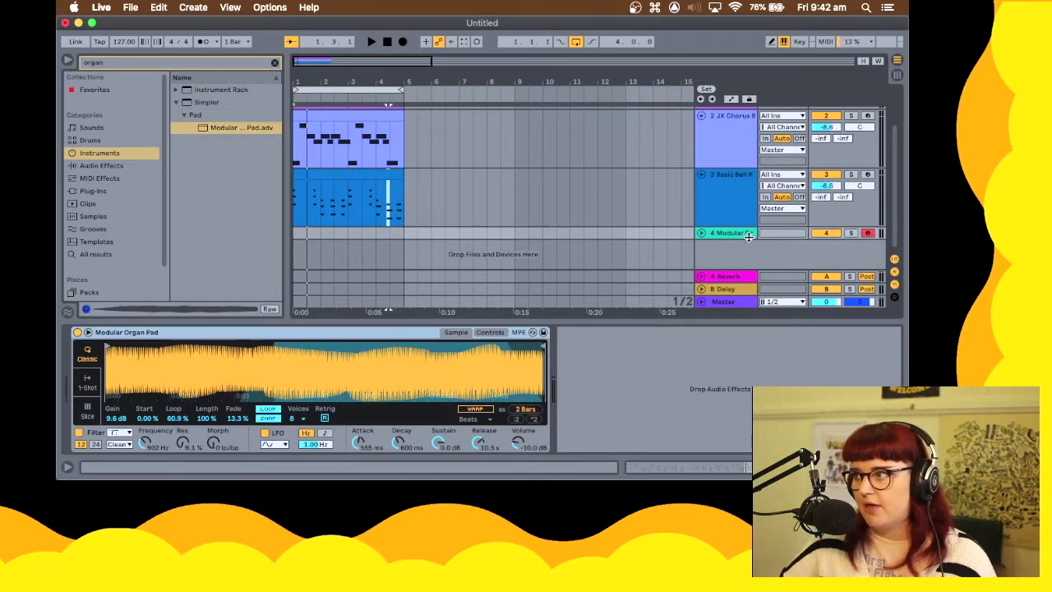
drag(748, 236, 749, 273)
scroll(629, 126, down, 1)
click(373, 141)
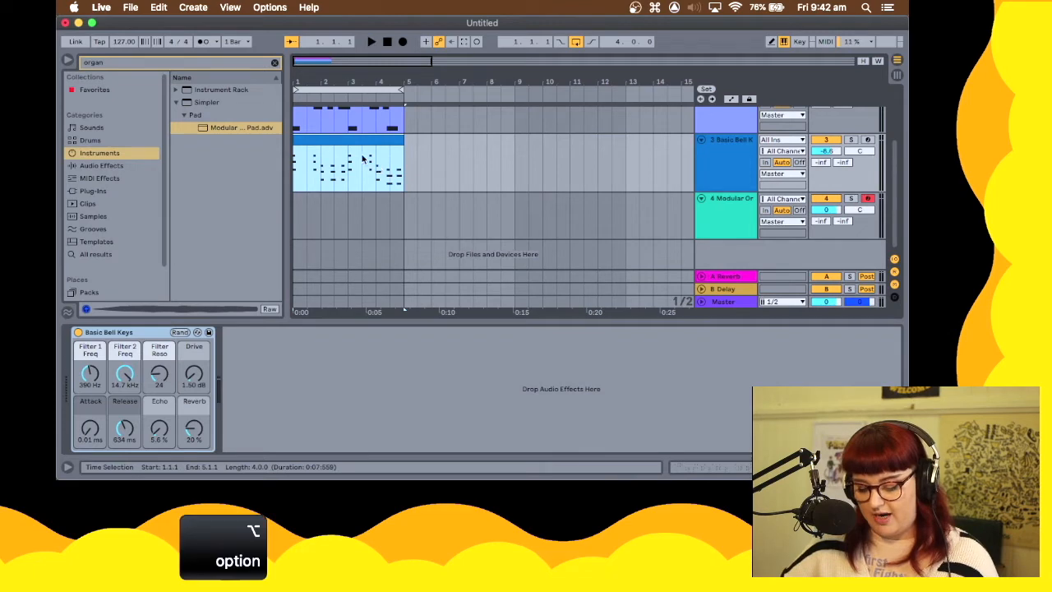
drag(362, 156, 357, 206)
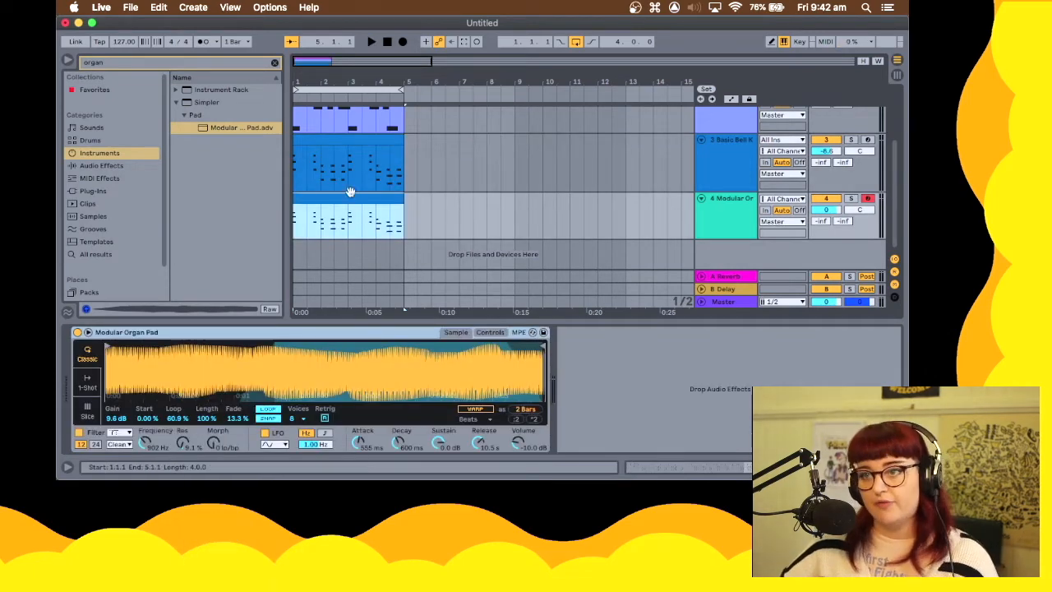
Lengthen all notes in the copied organ pad clip into sustained chords and audition them in the loop
double_click(347, 199)
key(super+a)
drag(372, 374, 403, 376)
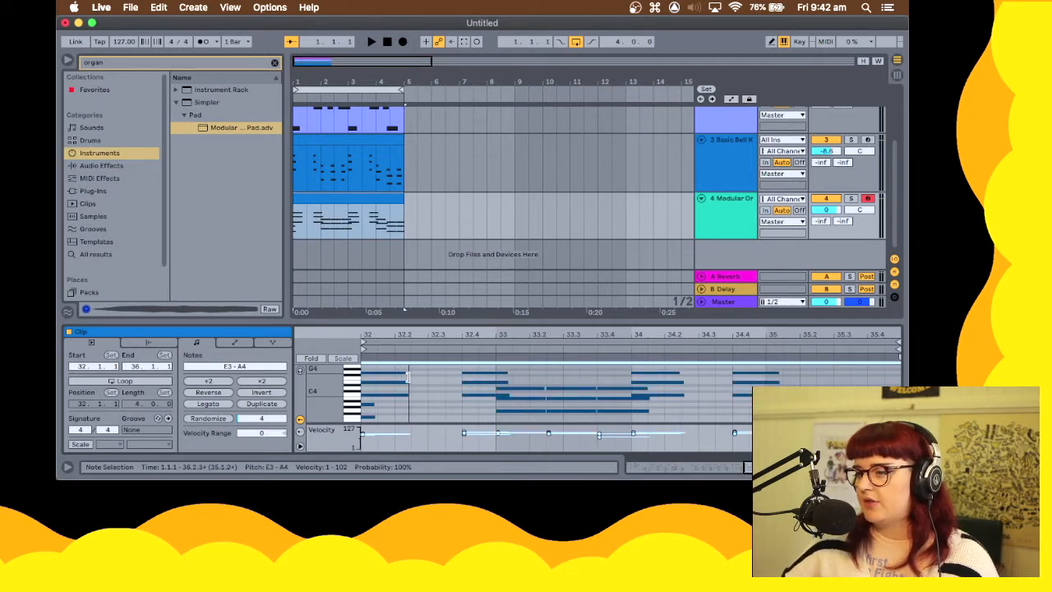
click(408, 383)
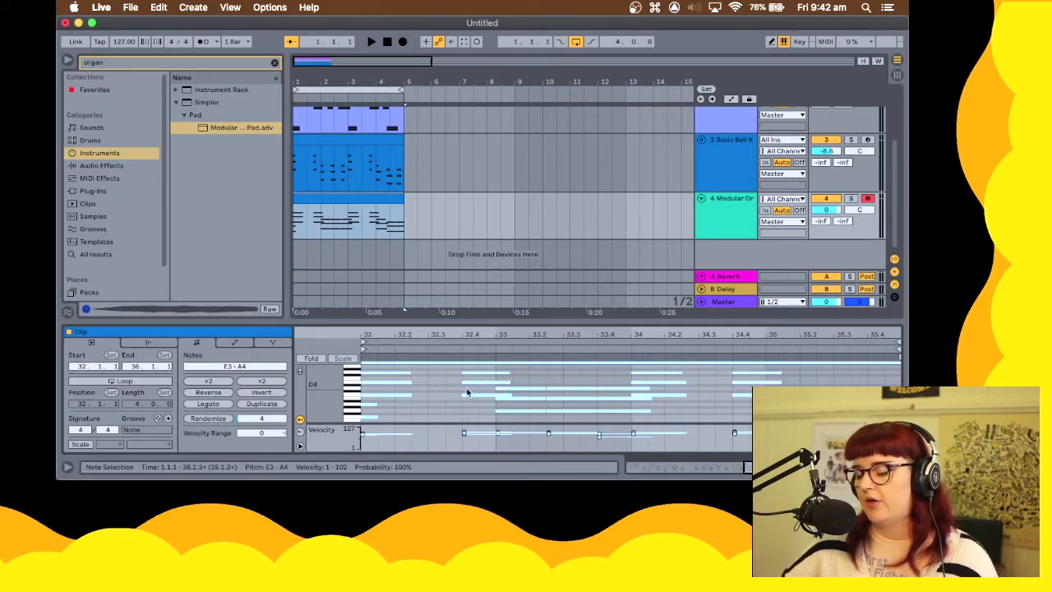
key(space)
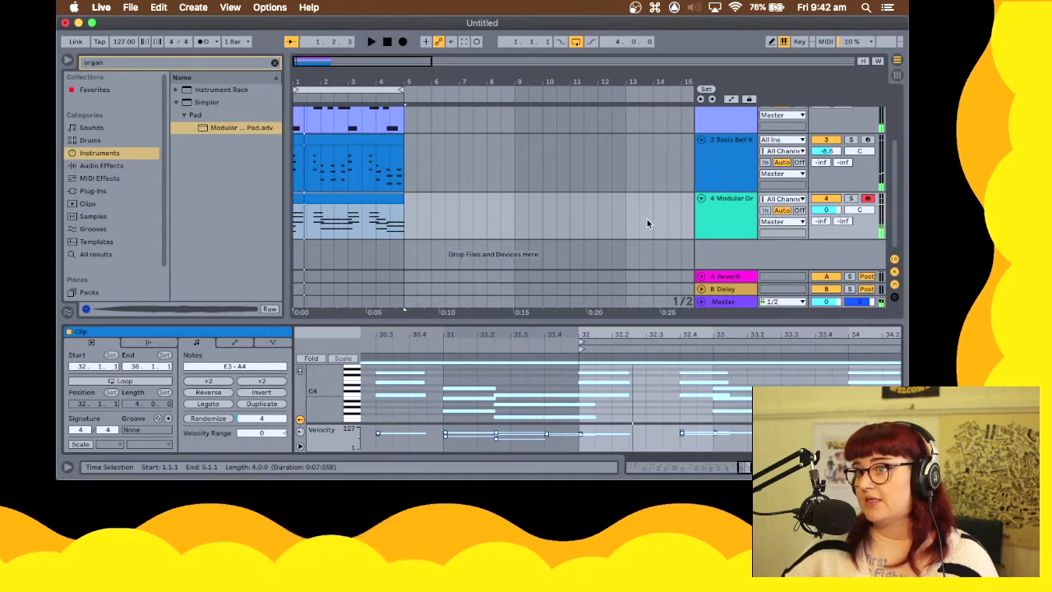
Transpose all notes in the organ pad clip down one octave to the E2–A3 range and audition the loop
scroll(402, 382, up, 2)
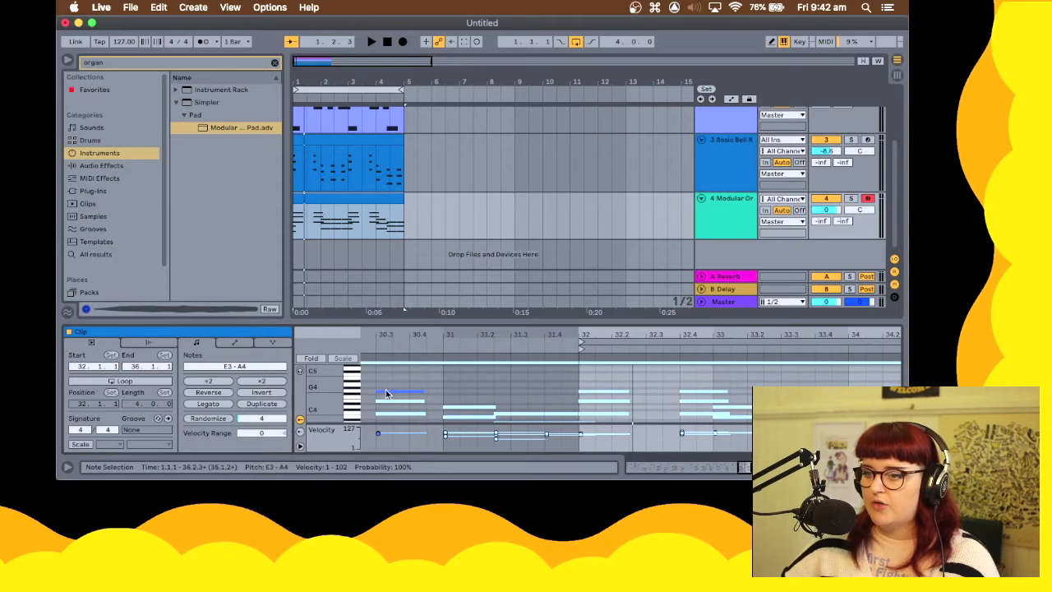
scroll(428, 386, down, 1)
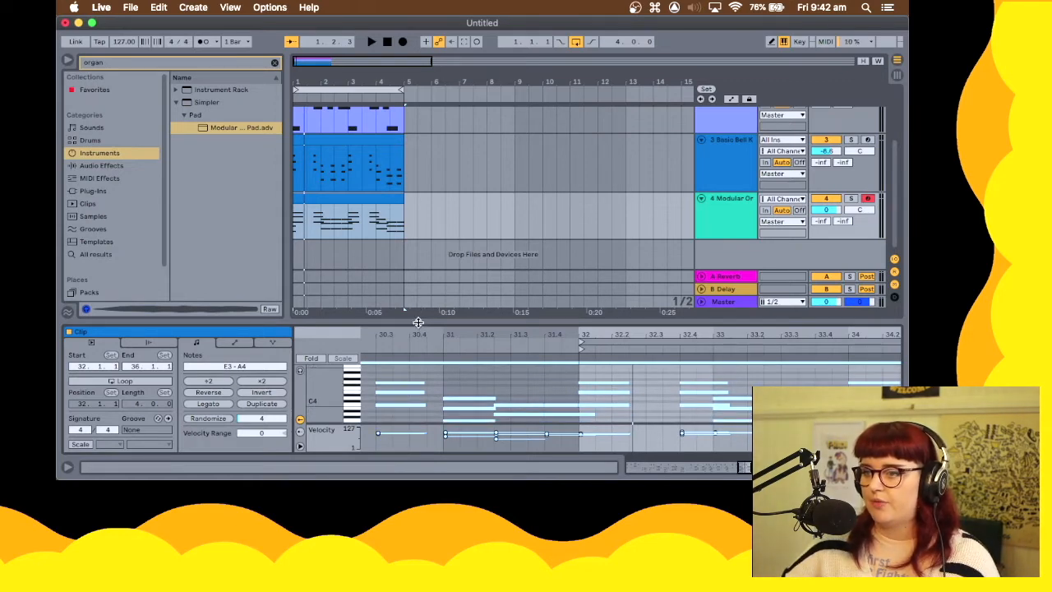
drag(418, 321, 419, 223)
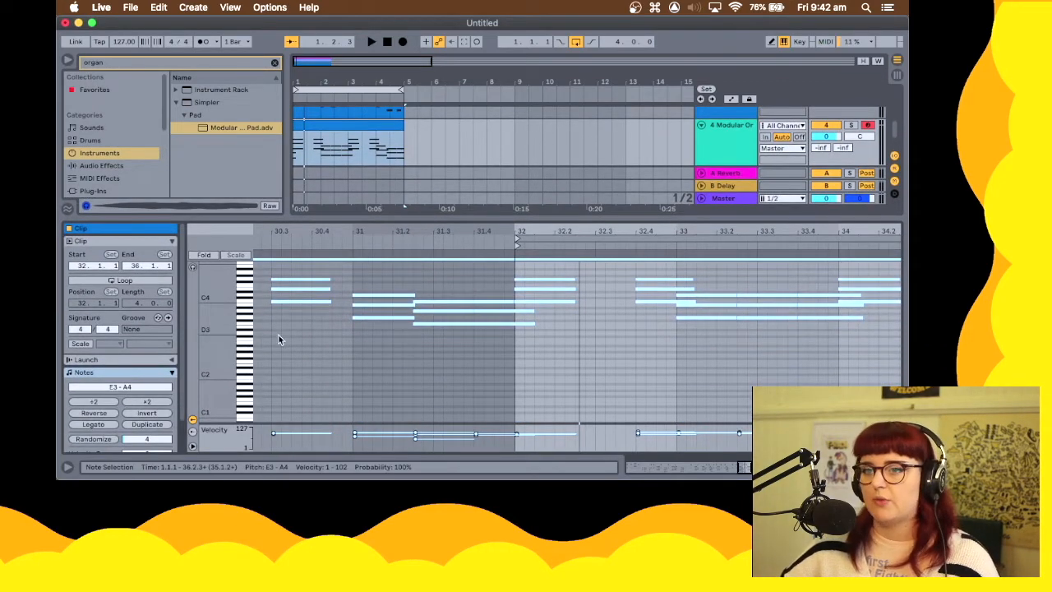
scroll(277, 328, up, 2)
click(279, 319)
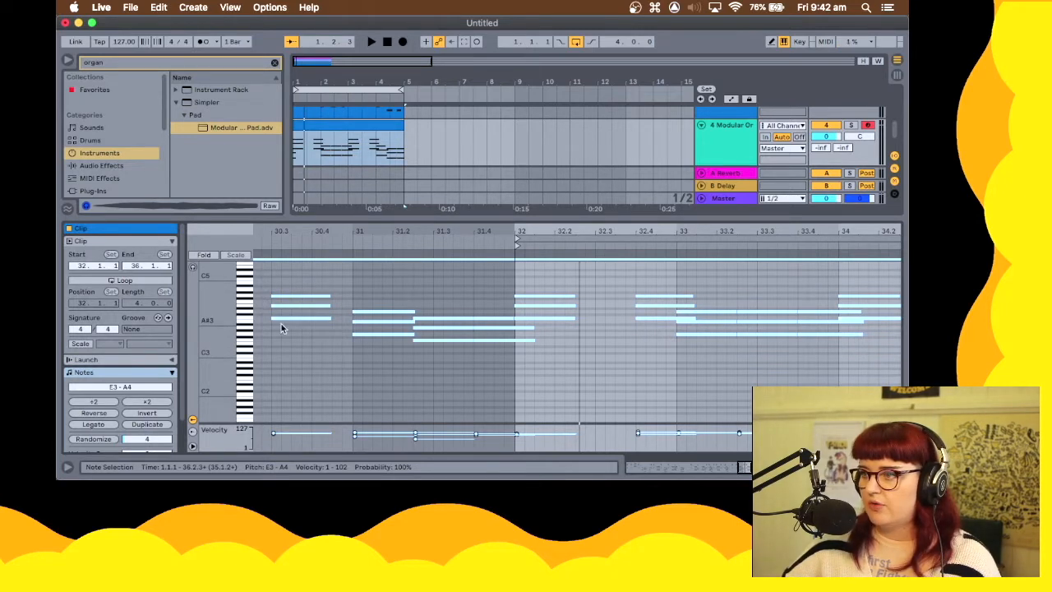
drag(303, 319, 306, 364)
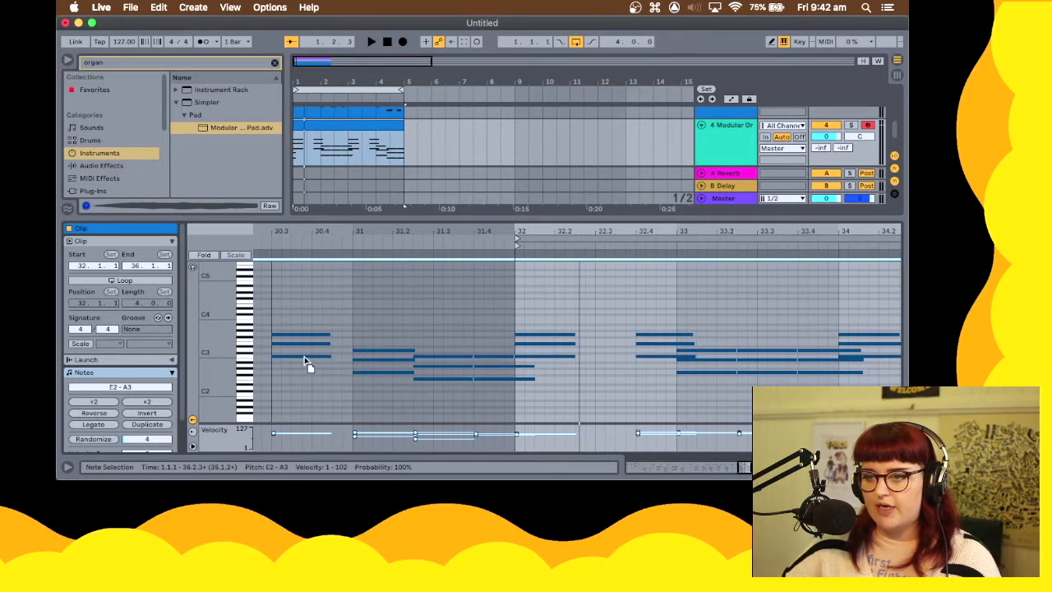
drag(306, 359, 307, 359)
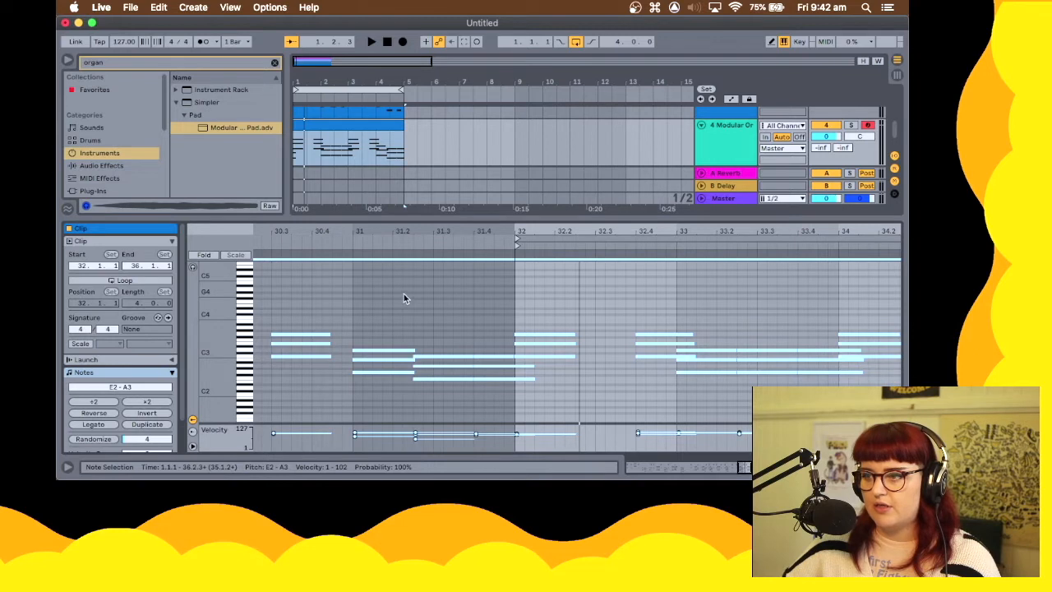
click(303, 358)
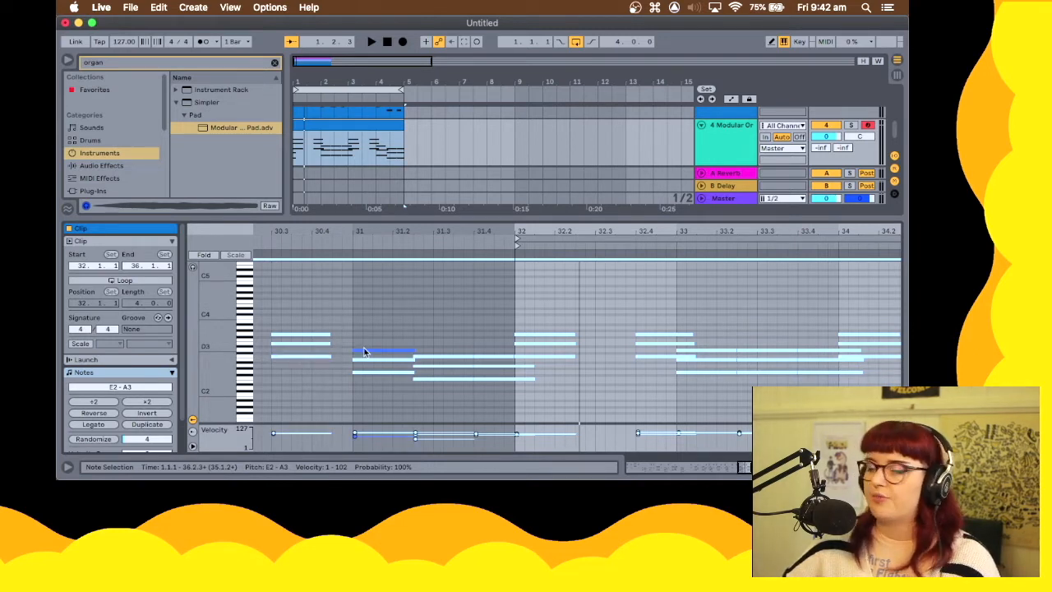
key(space)
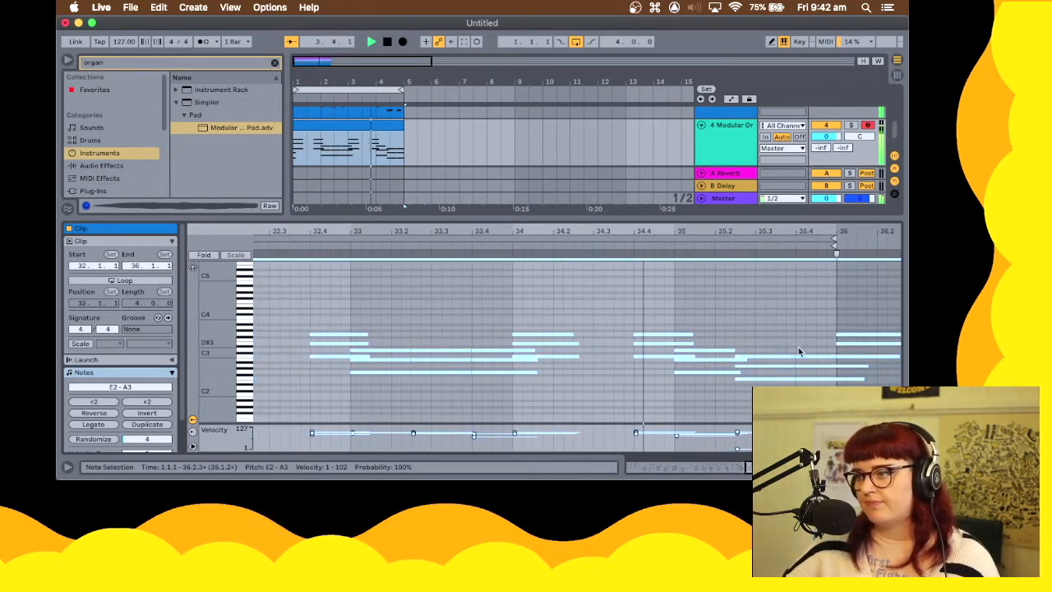
key(space)
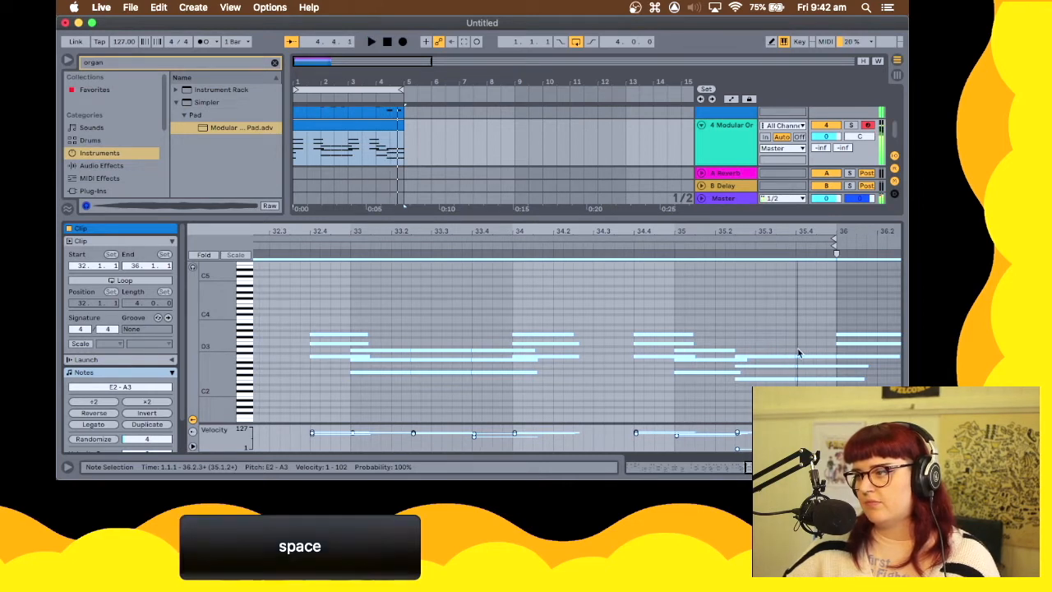
Delete the copied organ pad clip and replace it with a captured four-bar performance of new chords played over the loop
click(325, 125)
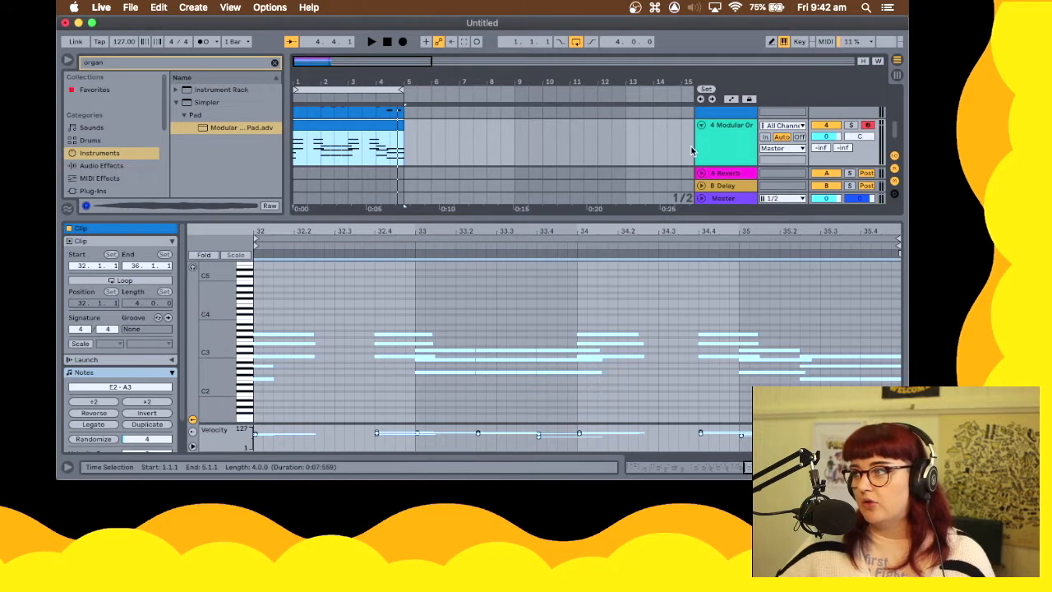
key(BackSpace)
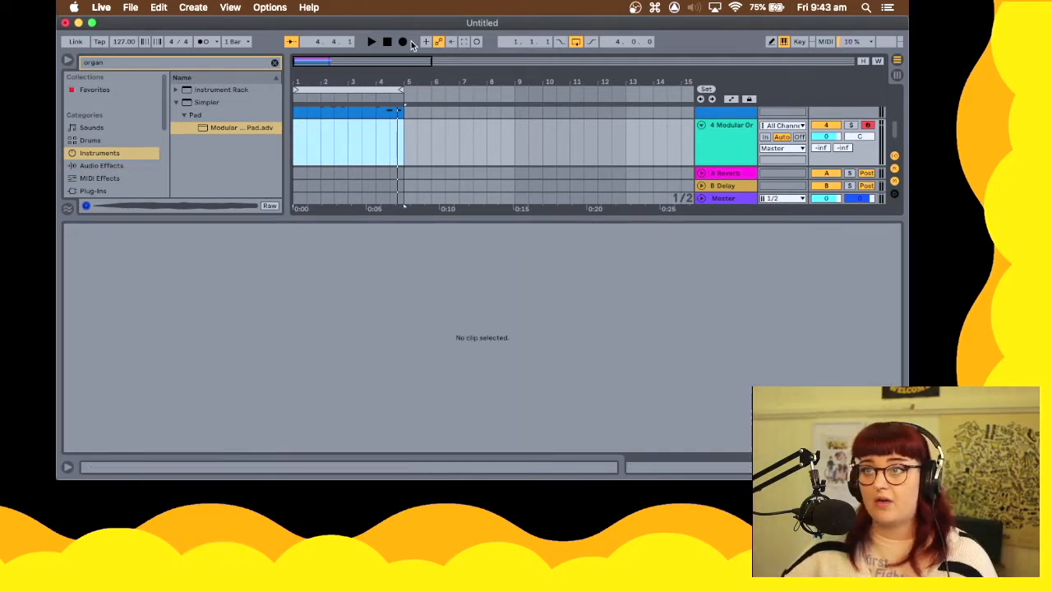
key(space)
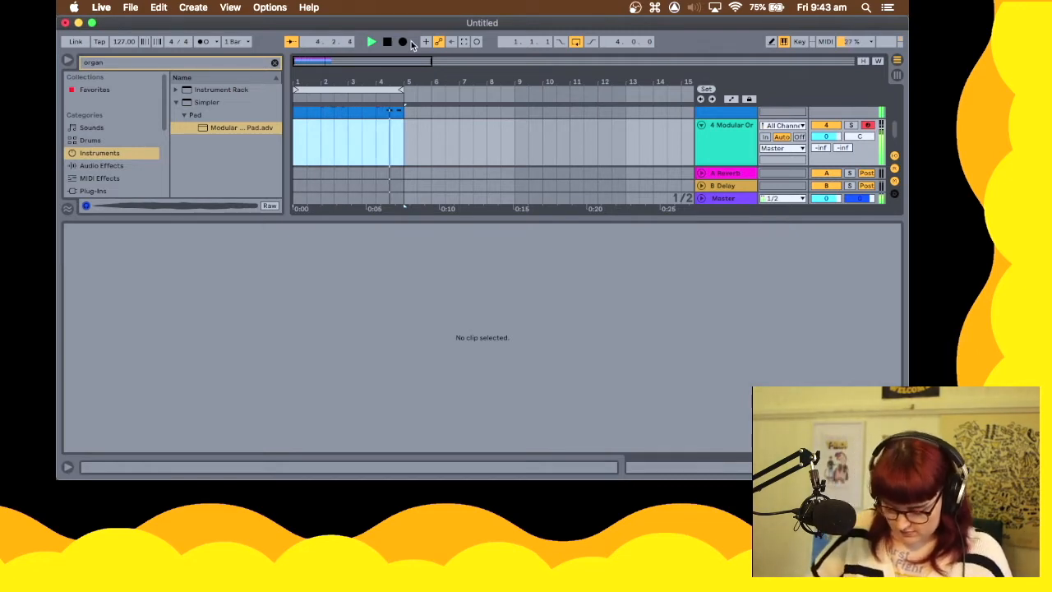
key(space)
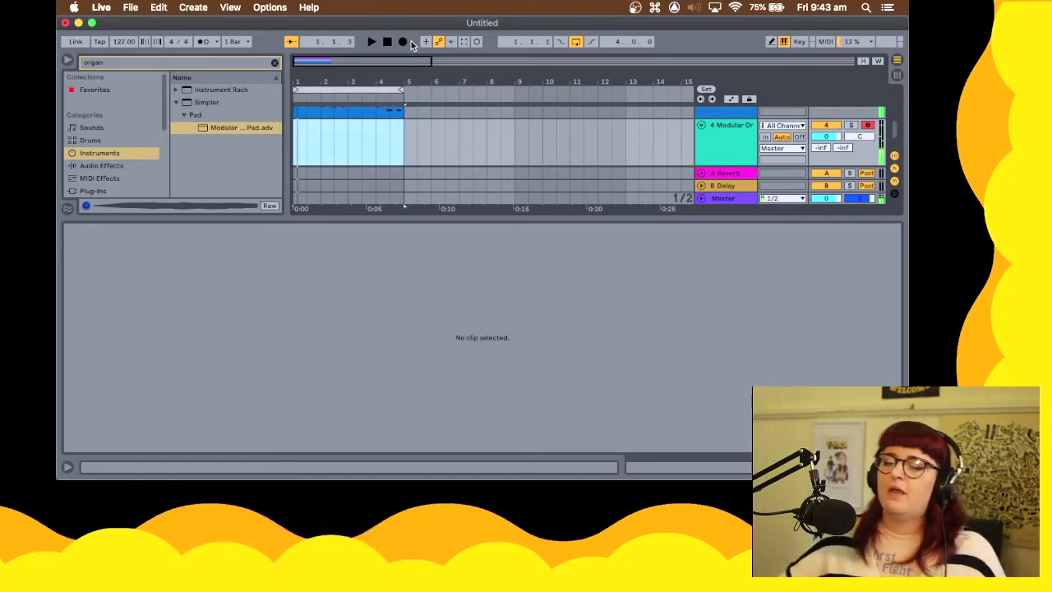
click(383, 118)
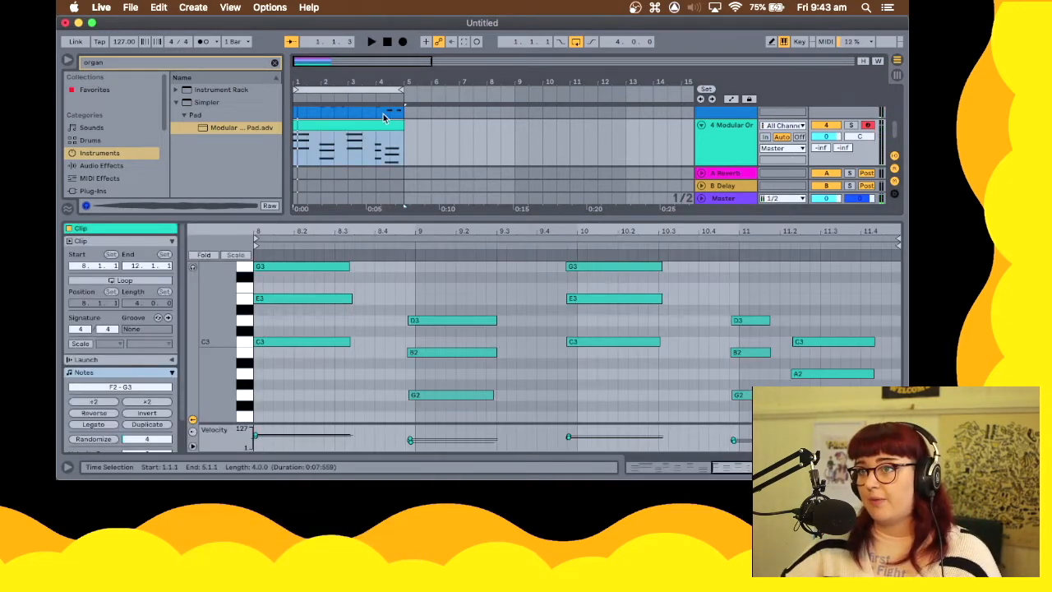
Play the loop to audition the new organ pad chords together with the other tracks
key(space)
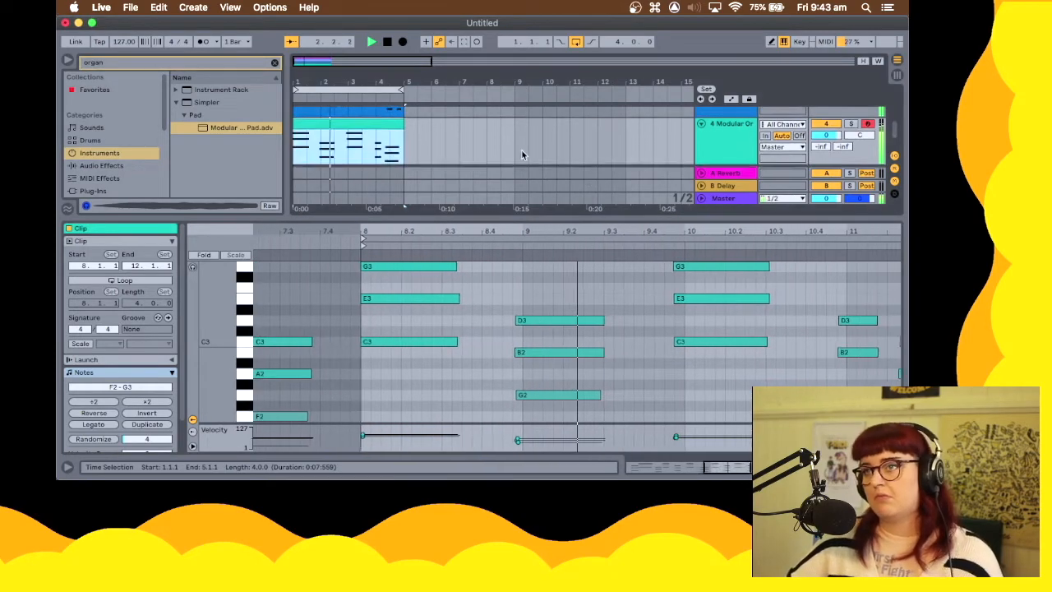
scroll(522, 151, up, 2)
scroll(554, 153, down, 4)
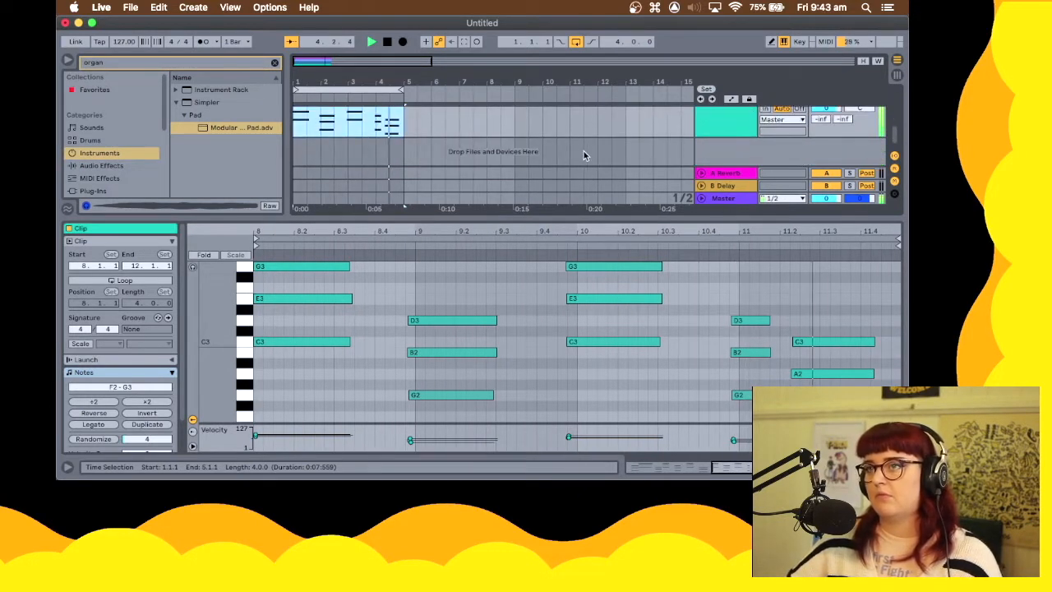
key(space)
scroll(575, 154, up, 6)
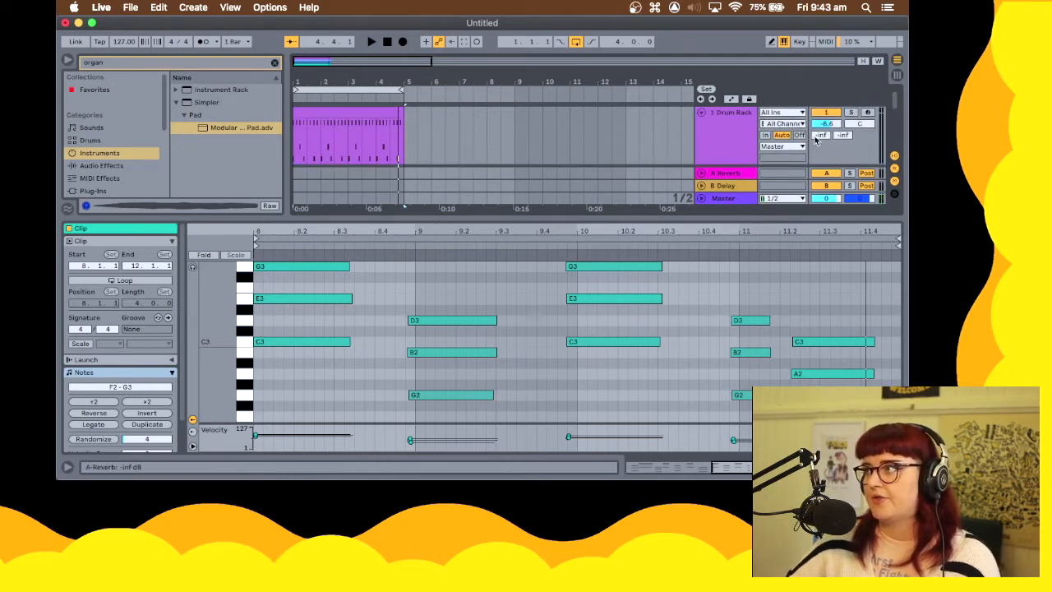
In the Session View mixer, lower the Modular Organ track to about -9.0 dB during playback and disarm it for recording
drag(627, 218, 628, 335)
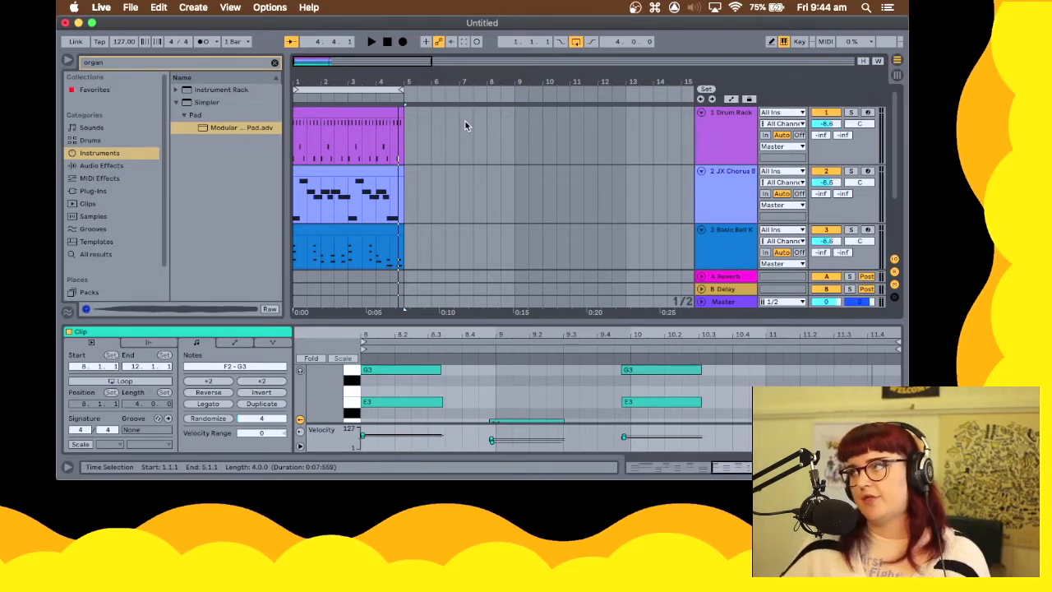
click(899, 75)
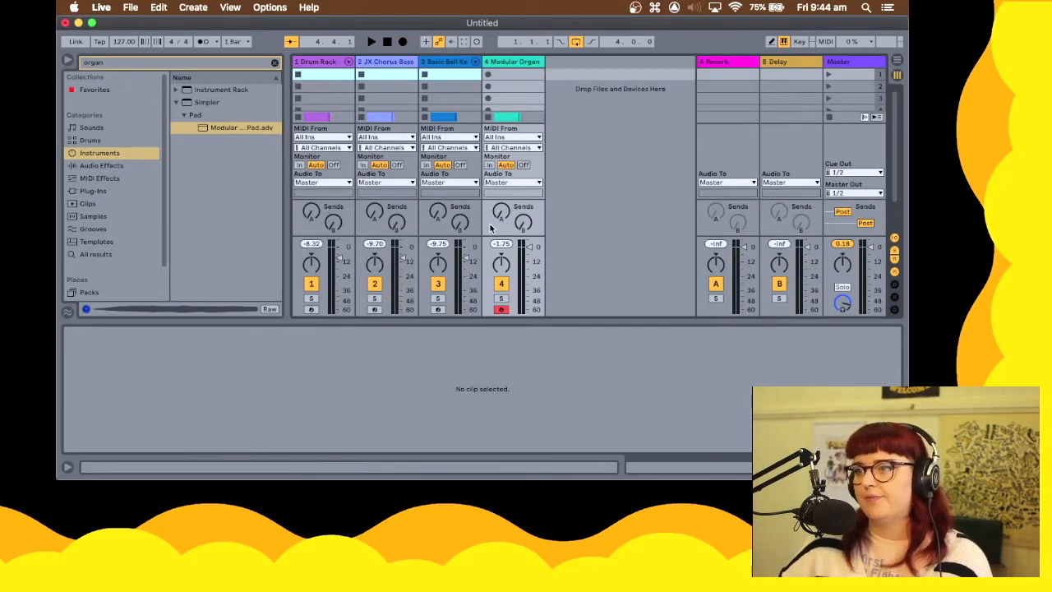
drag(529, 247, 530, 262)
key(space)
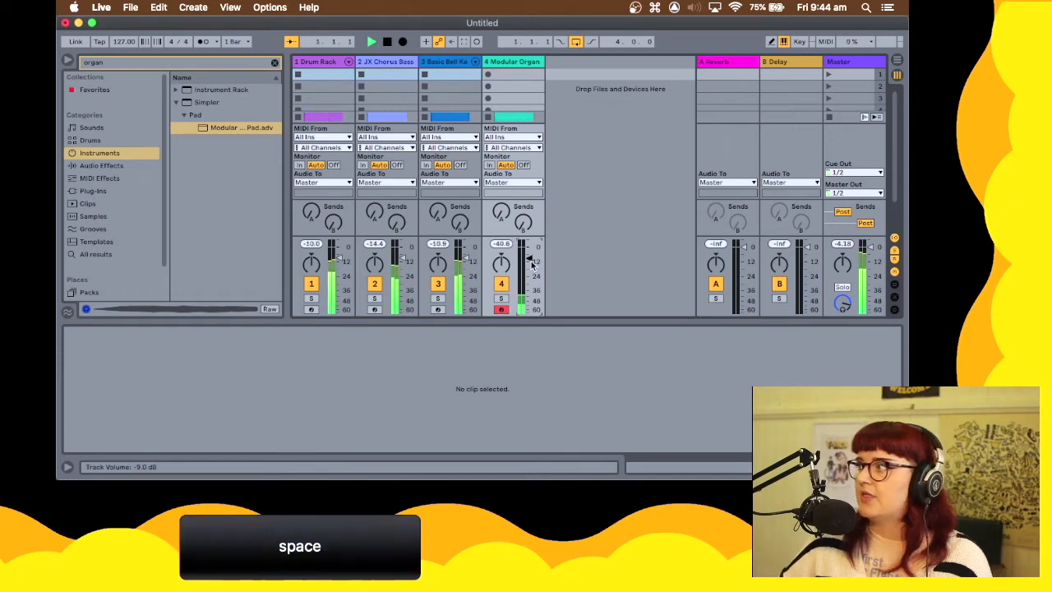
click(500, 310)
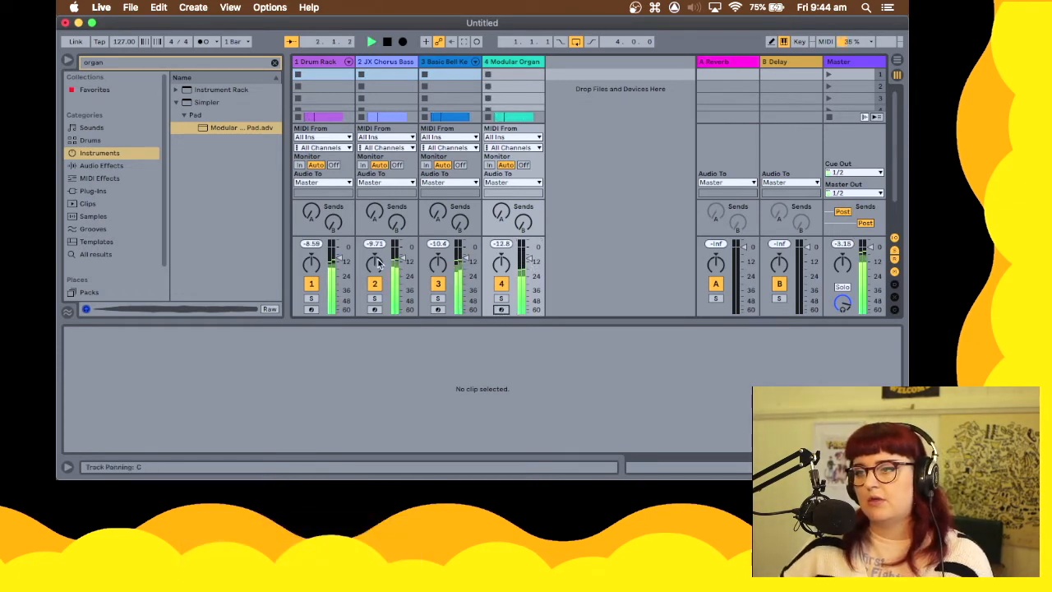
Rebalance the levels against the organ pad during playback, setting Basic Bell to about -11.0 dB and Drum Rack to about -11.3 dB
drag(470, 261, 467, 300)
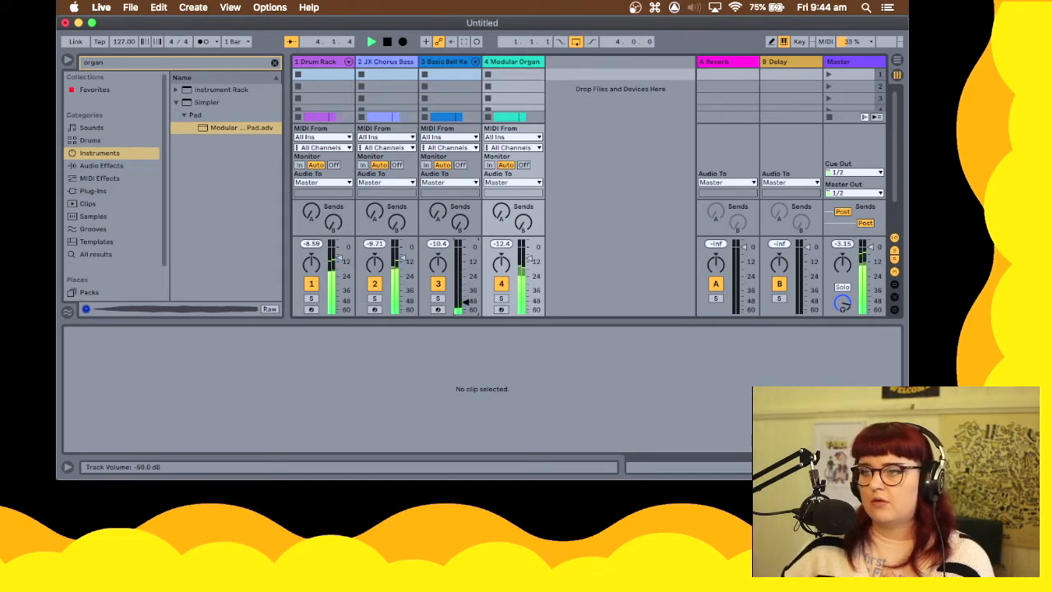
drag(339, 260, 339, 290)
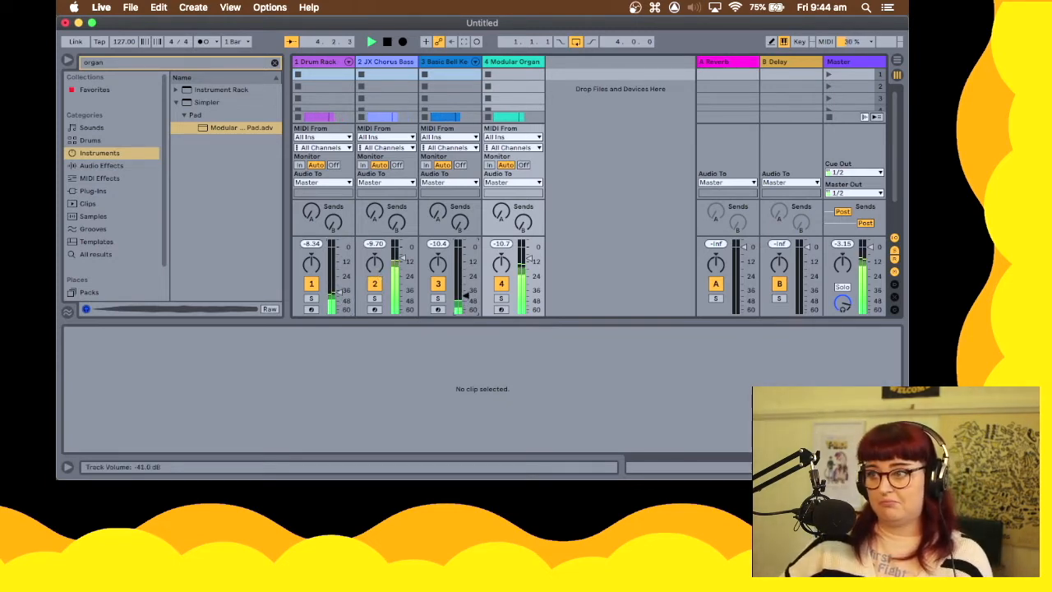
drag(466, 291, 466, 271)
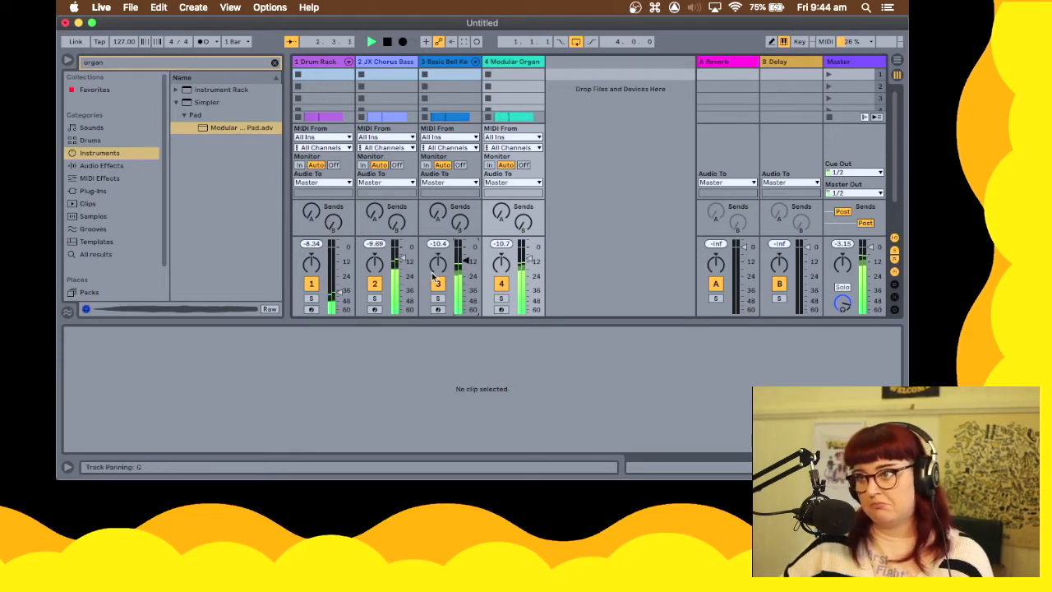
drag(346, 293, 345, 262)
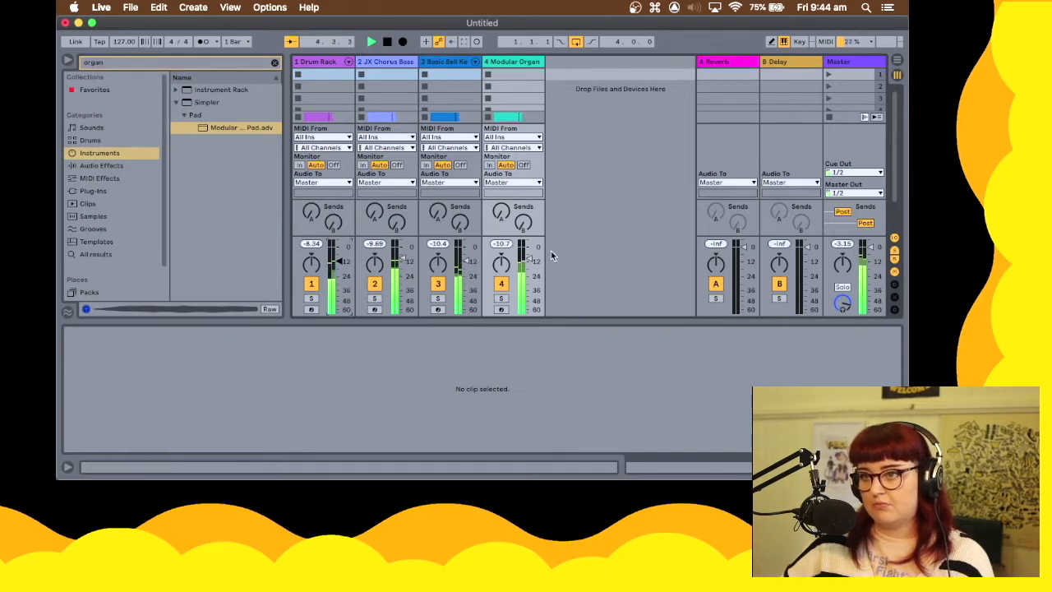
key(space)
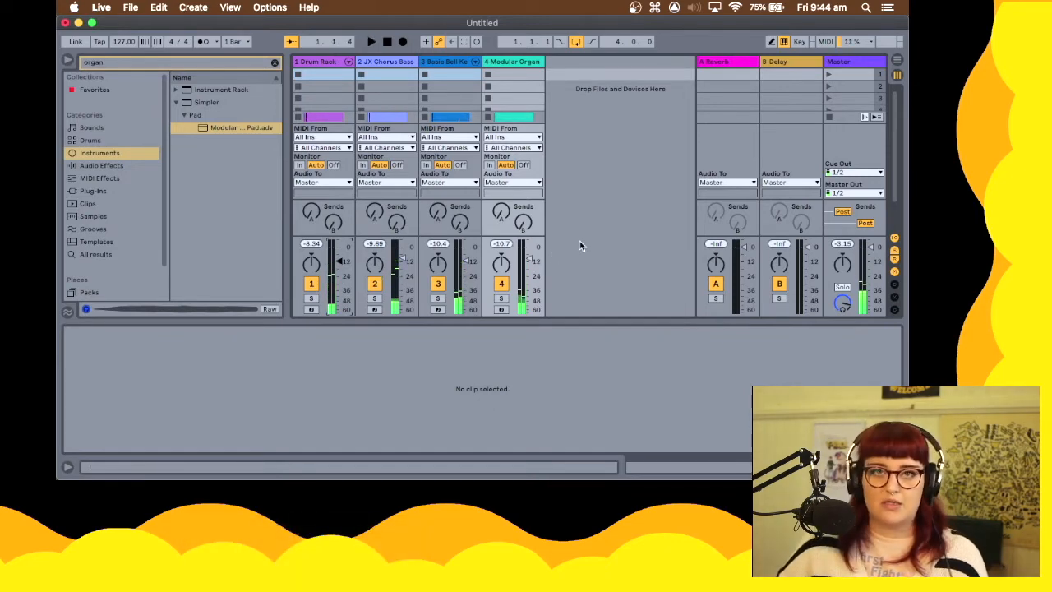
Return to the Arrangement View, duplicate the Drum Rack track and deactivate the original
click(895, 65)
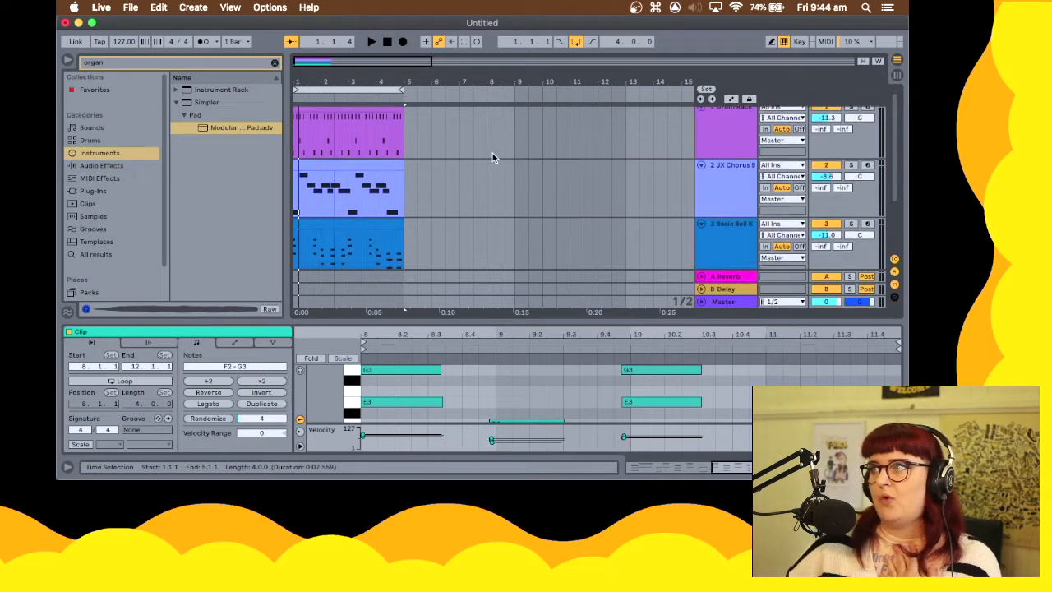
click(725, 132)
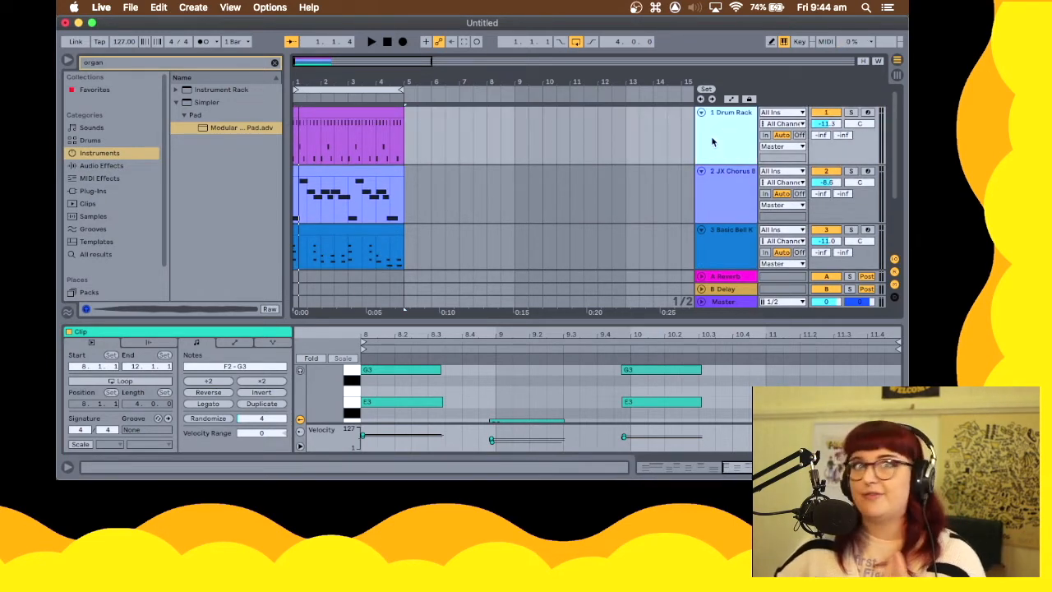
right_click(714, 141)
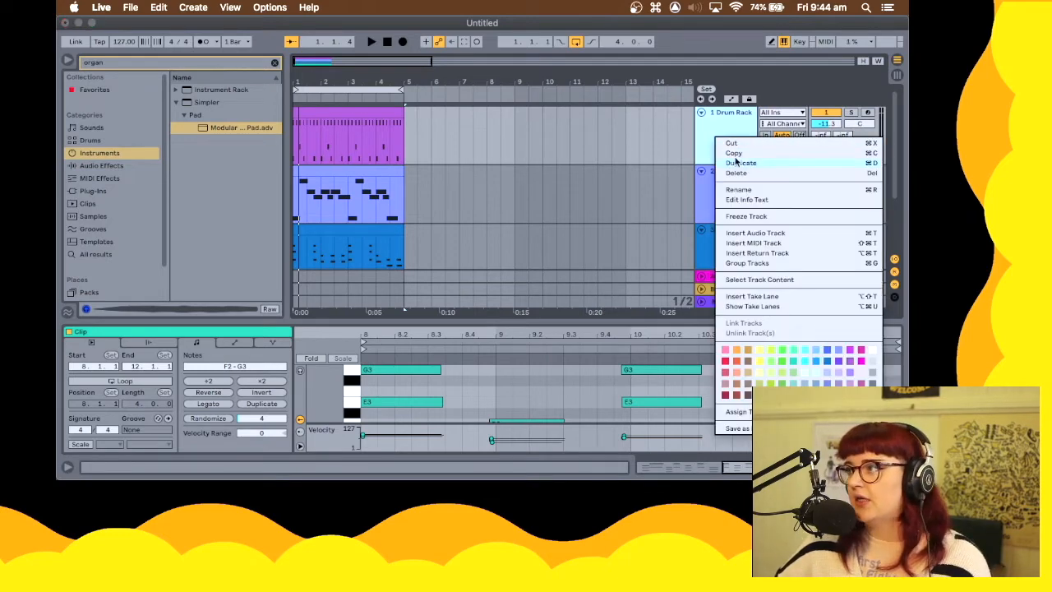
click(742, 164)
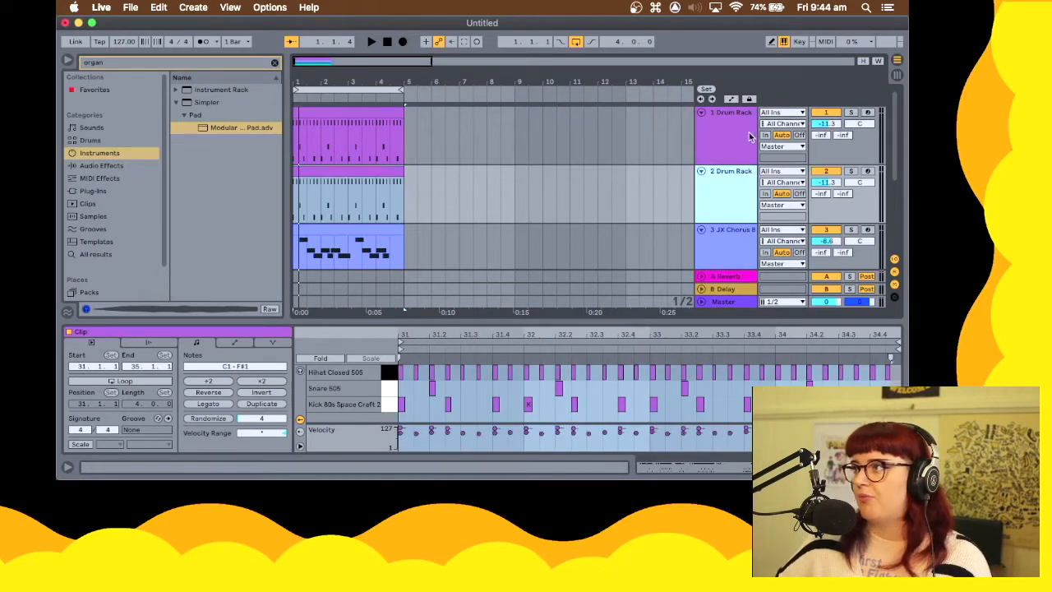
click(749, 138)
click(836, 115)
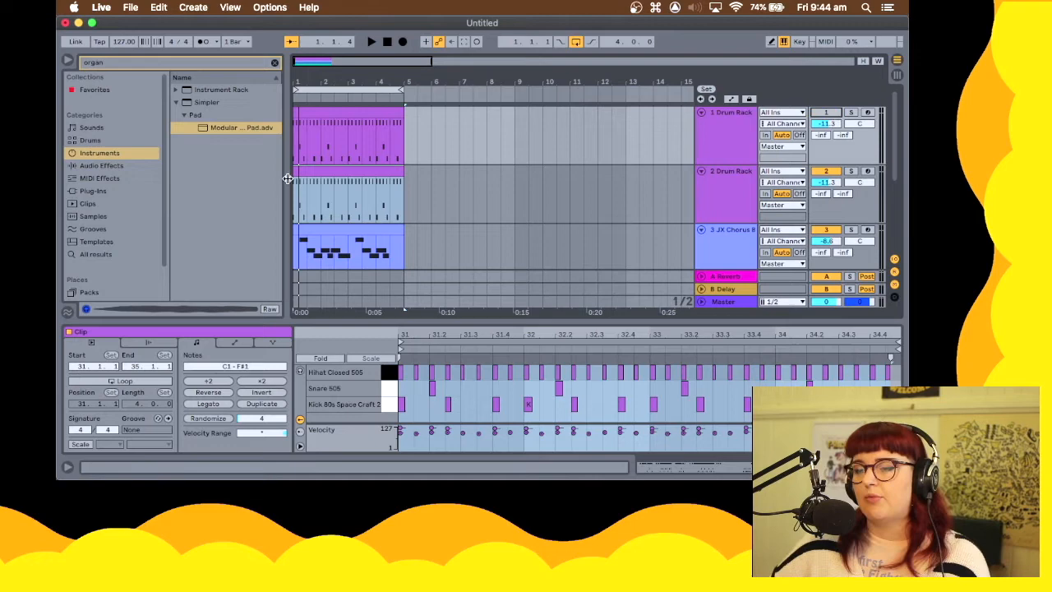
In the duplicated Drum Rack track's clip, delete all the Hihat Closed 505 notes, keeping only the snare and kick
click(383, 171)
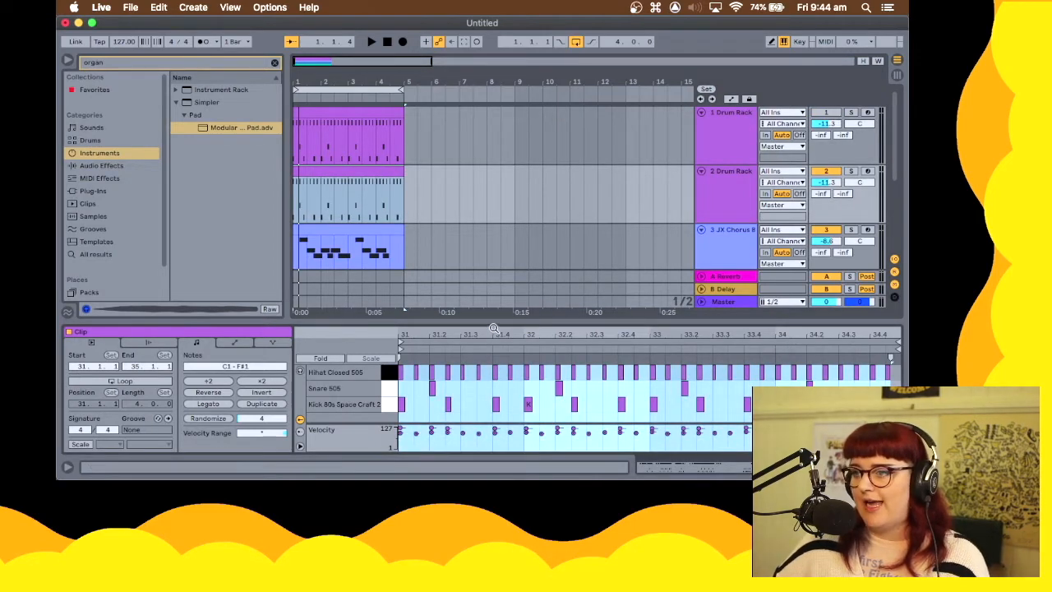
drag(495, 321, 468, 154)
click(452, 265)
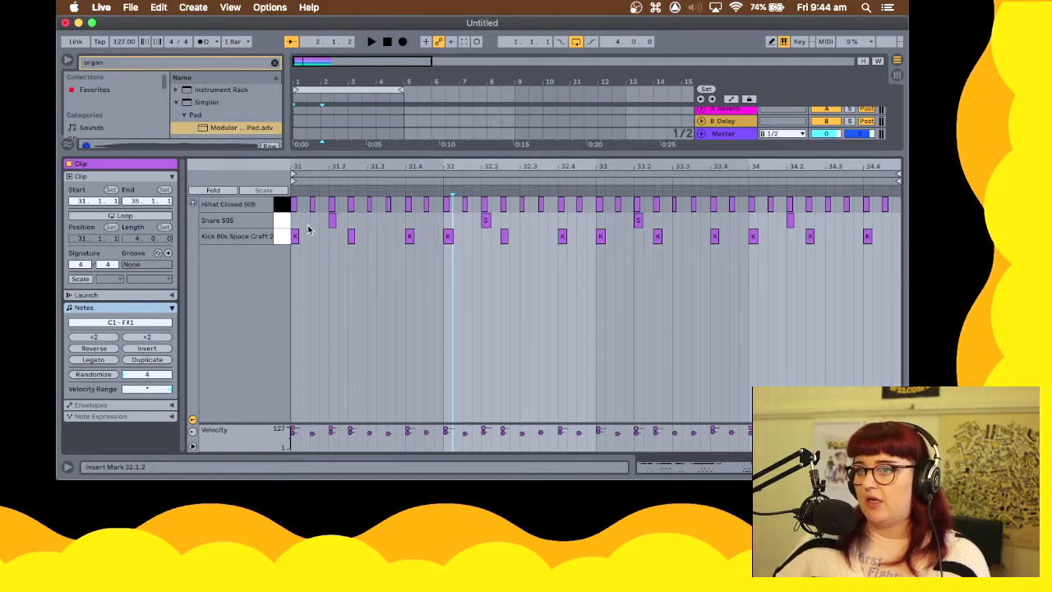
drag(294, 207, 414, 207)
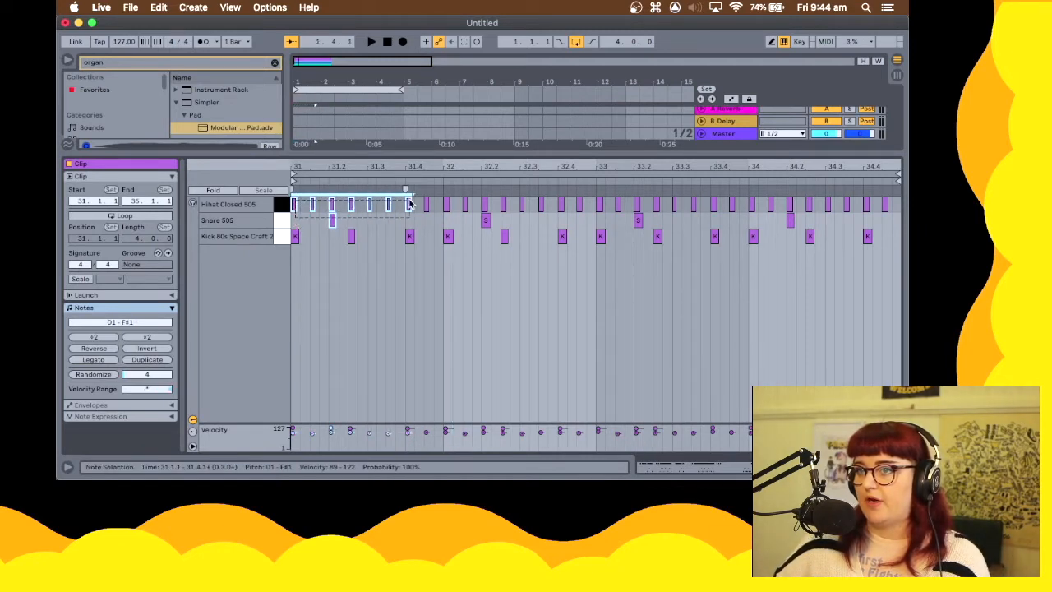
click(388, 229)
drag(298, 201, 902, 204)
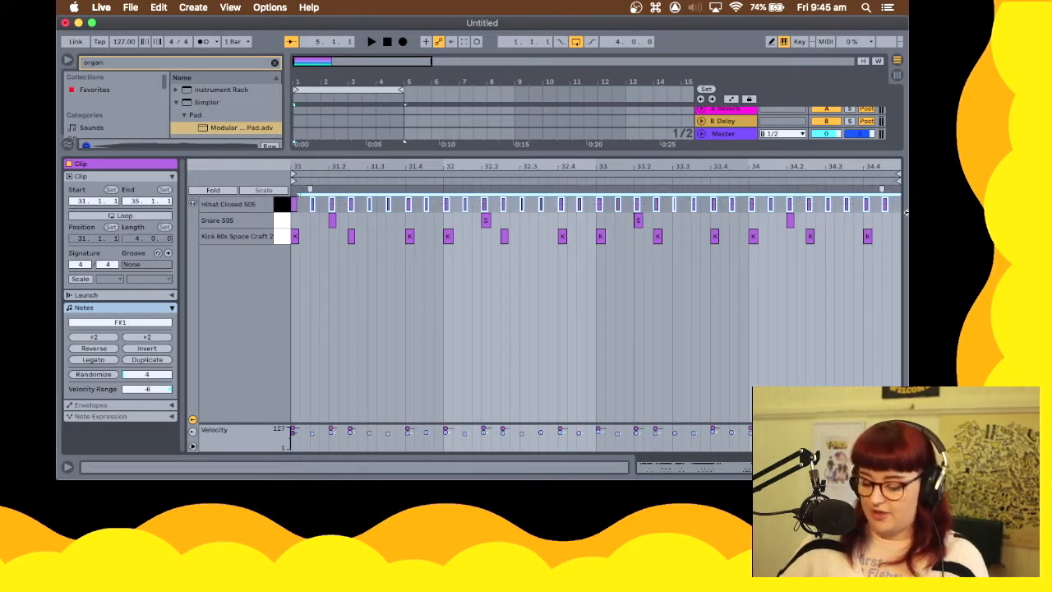
key(BackSpace)
click(240, 203)
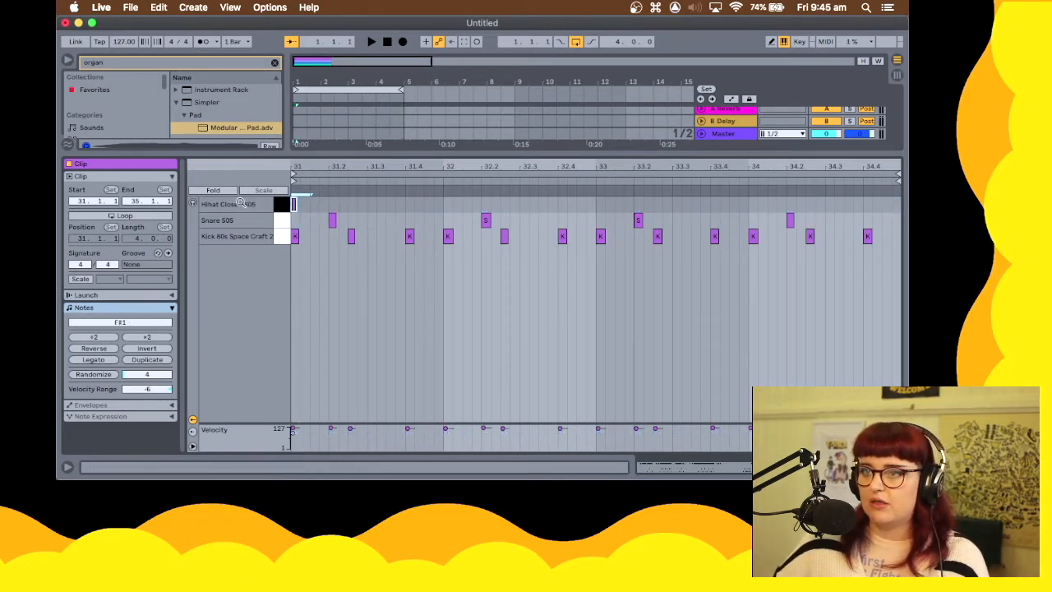
key(BackSpace)
Play the loop to audition the drum variation without hi-hats, checking the track levels in the Session View mixer before returning to the Arrangement View
key(space)
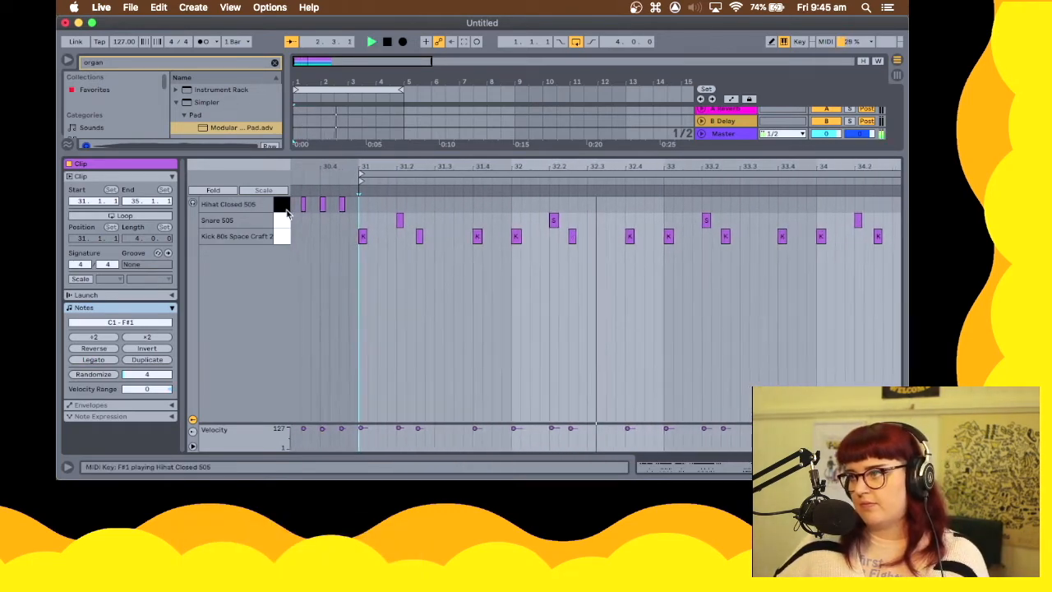
click(897, 75)
drag(473, 153, 452, 374)
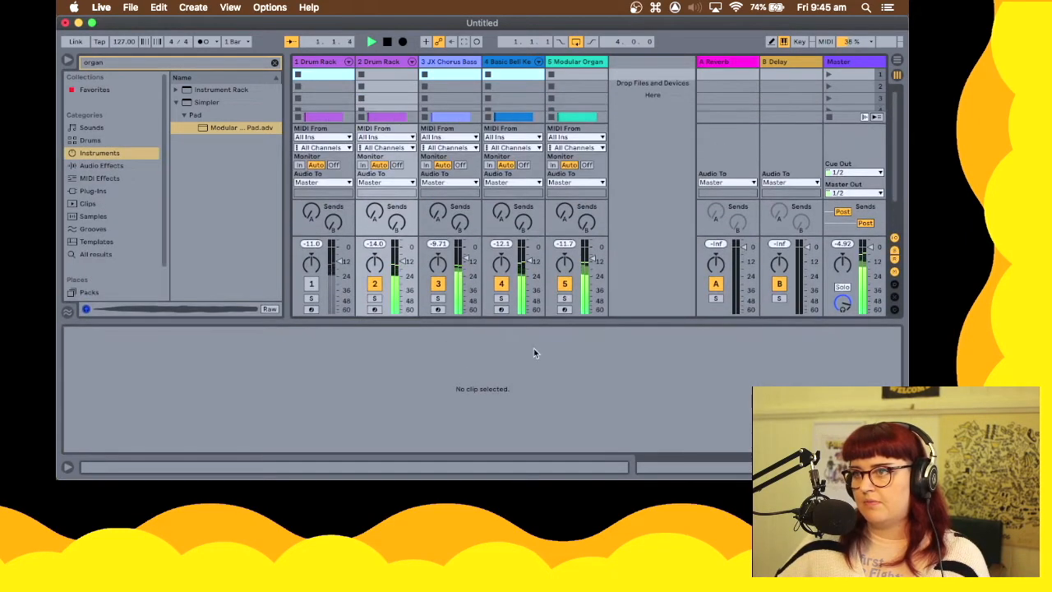
click(896, 62)
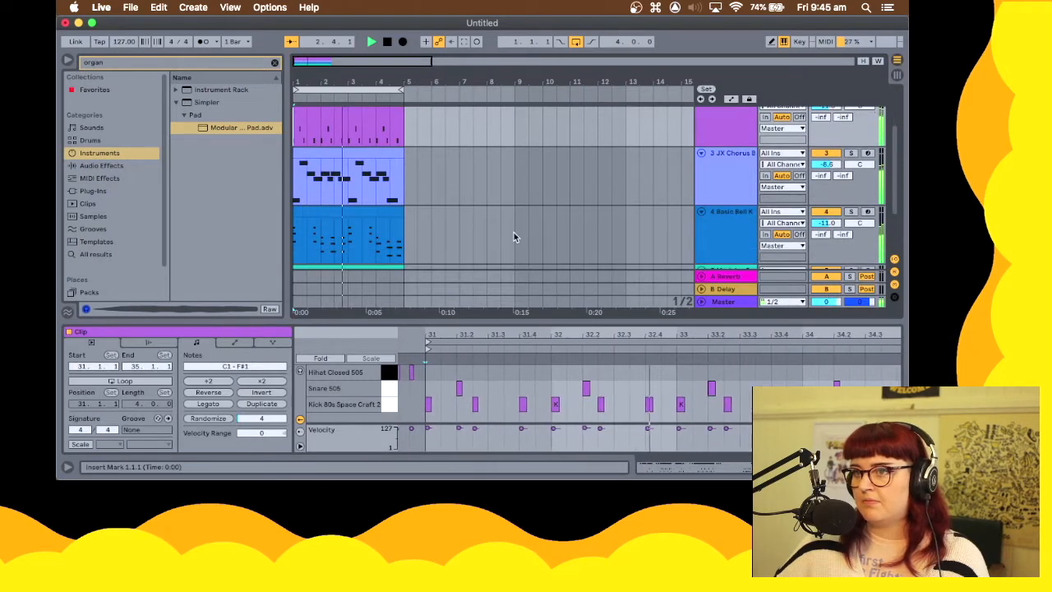
scroll(518, 238, down, 2)
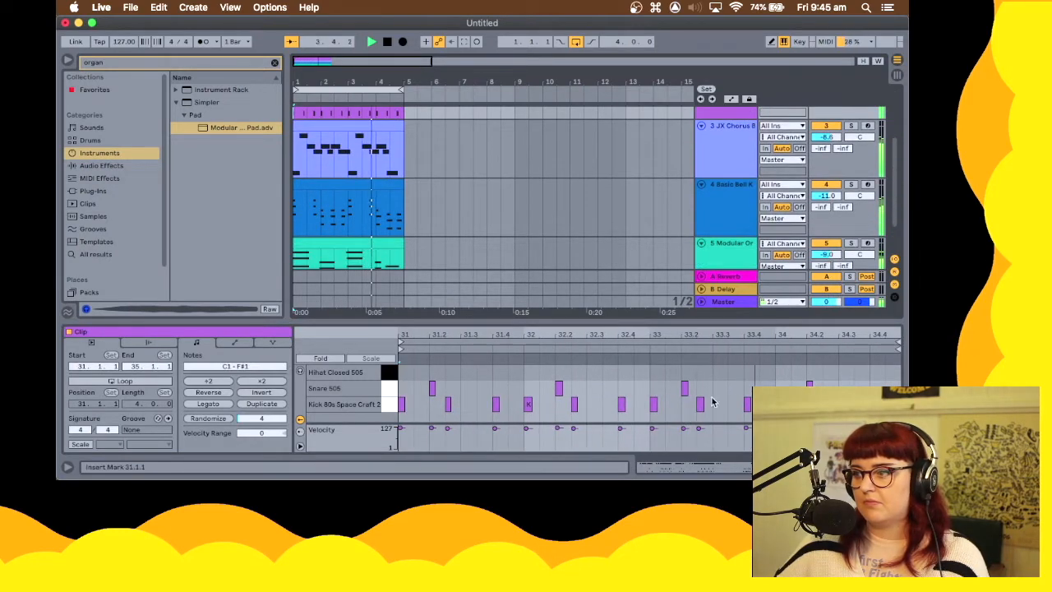
scroll(632, 215, up, 5)
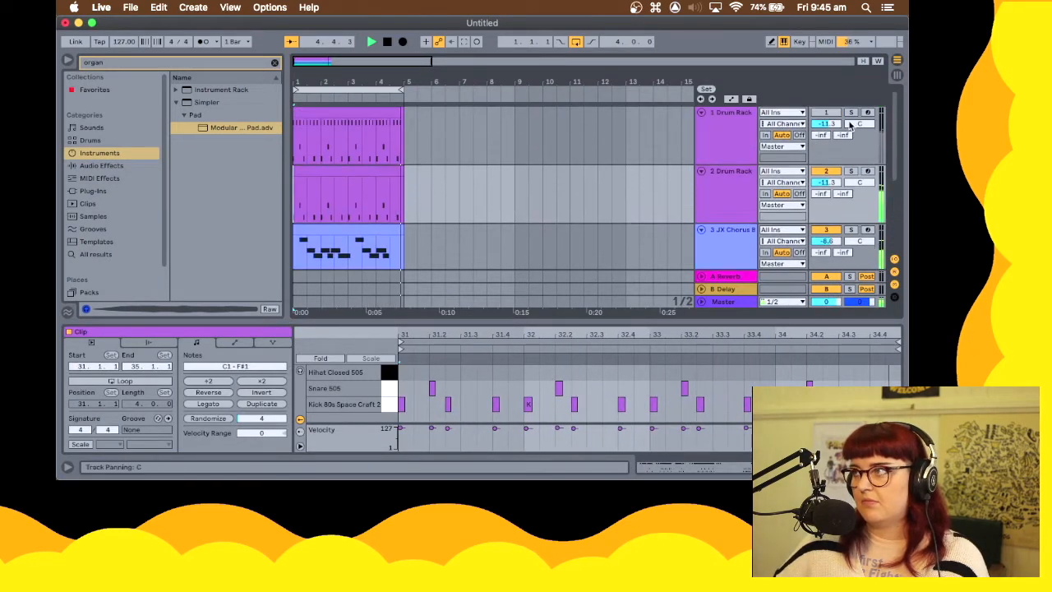
Reactivate the original Drum Rack track during playback and switch the duplicate off and on again to compare the two drum parts
click(826, 112)
click(827, 171)
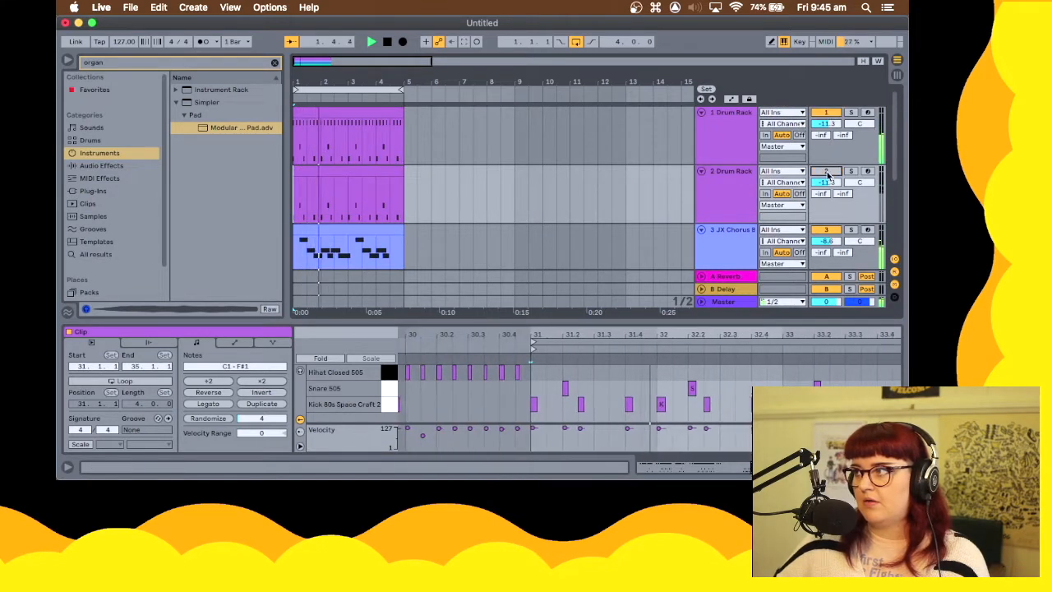
click(826, 171)
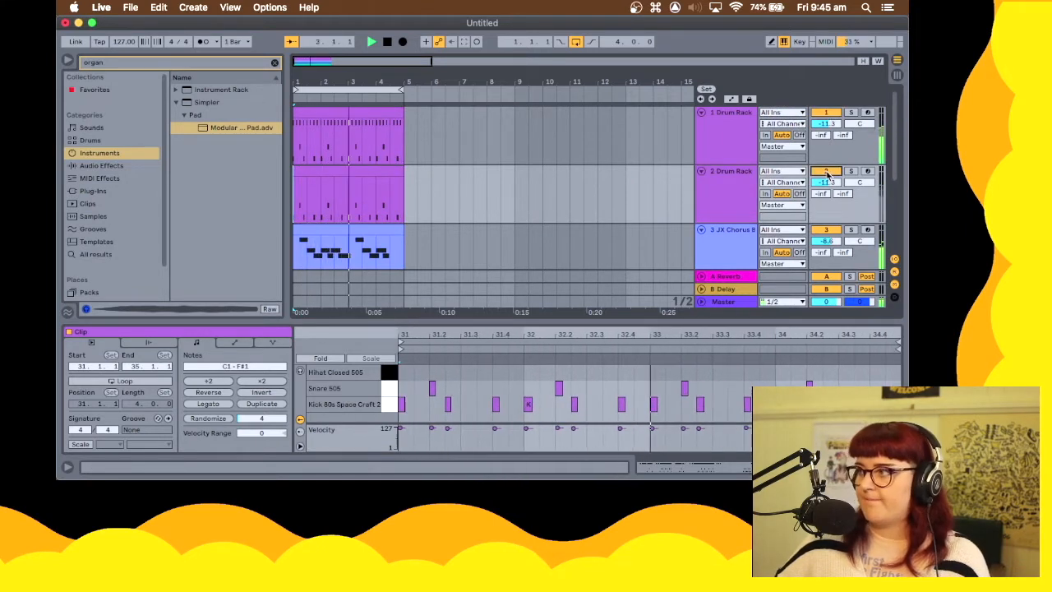
Stop playback and undo the recent edits until the closed hi-hat notes are back in the second Drum Rack's clip
click(825, 115)
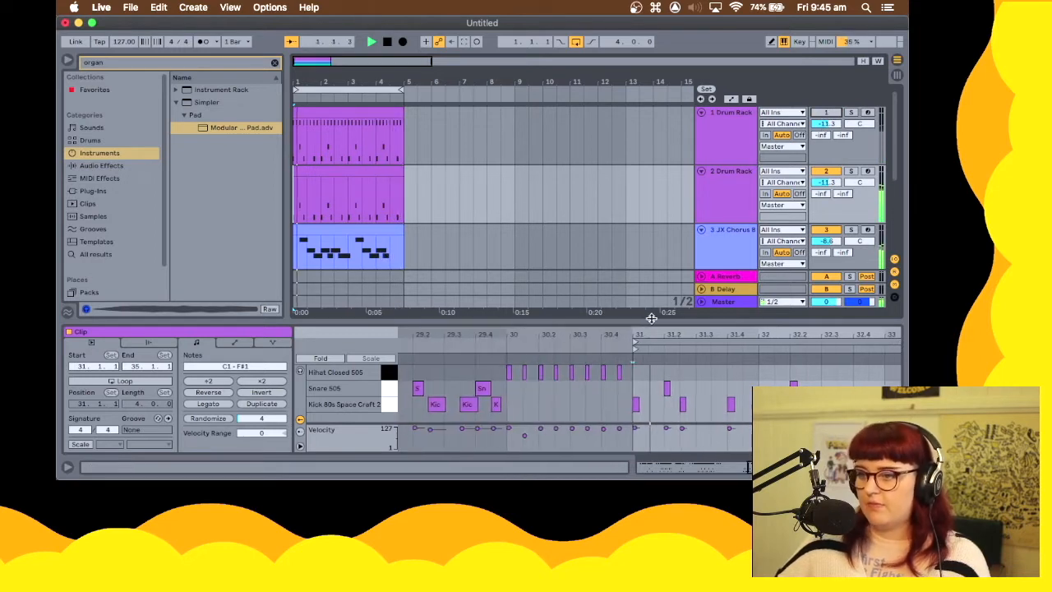
key(space)
key(cmd+z)
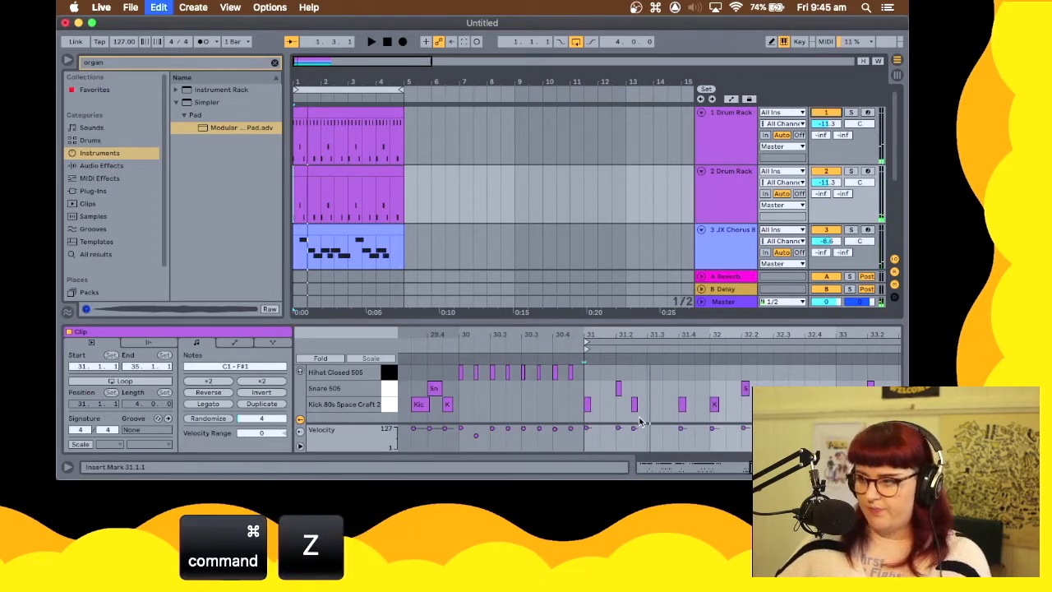
key(super+z)
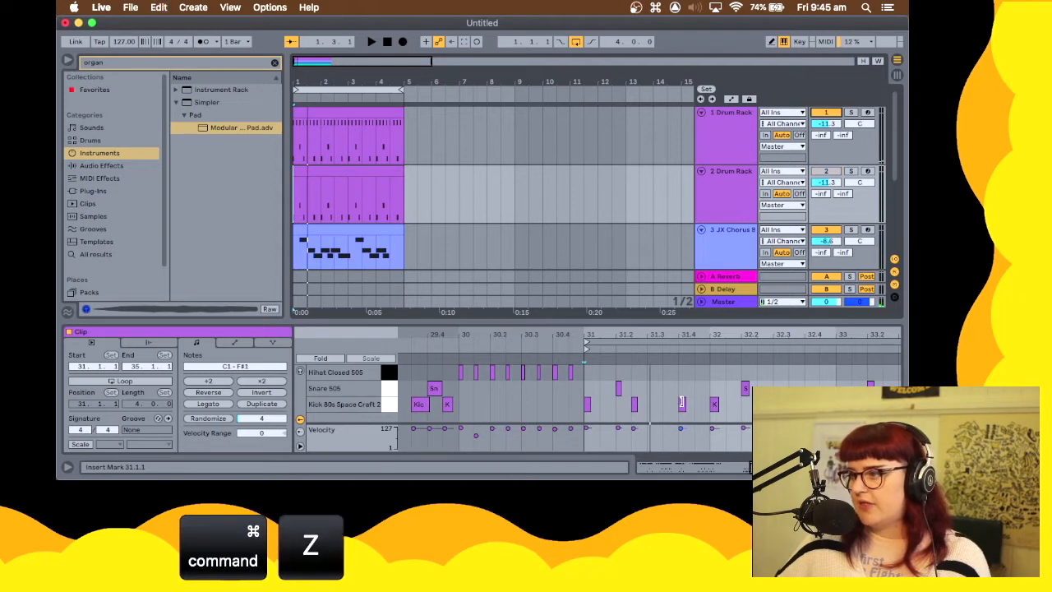
click(359, 171)
key(super+z)
key(super+z)
key(super+z)
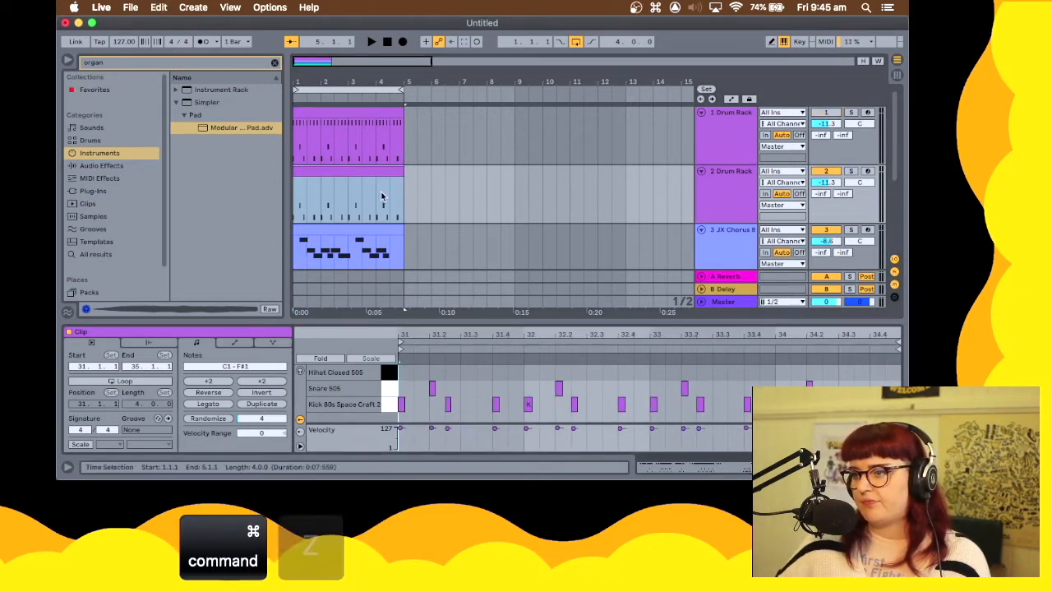
key(super+z)
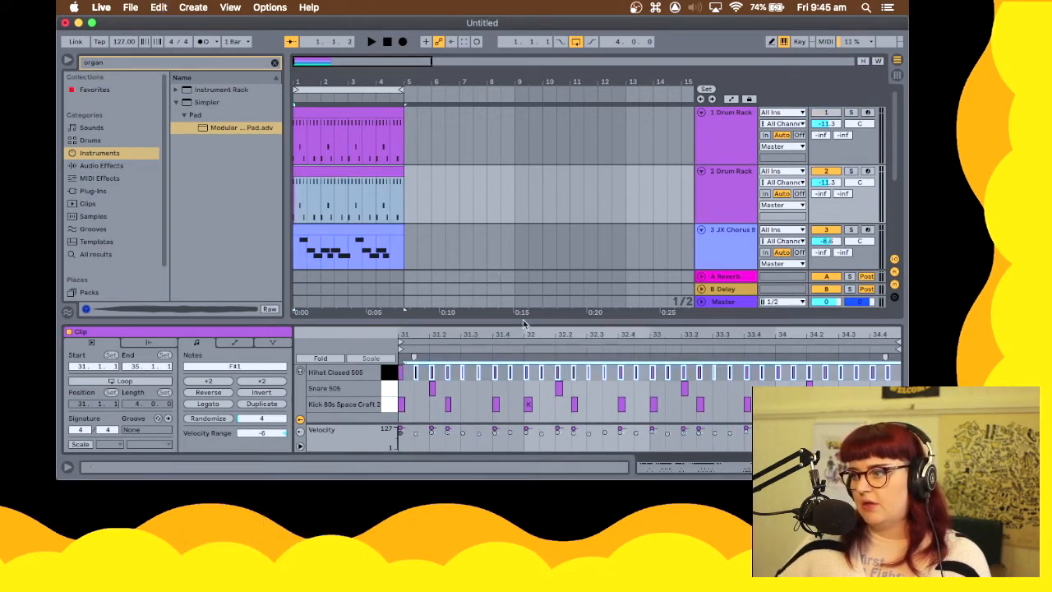
click(467, 401)
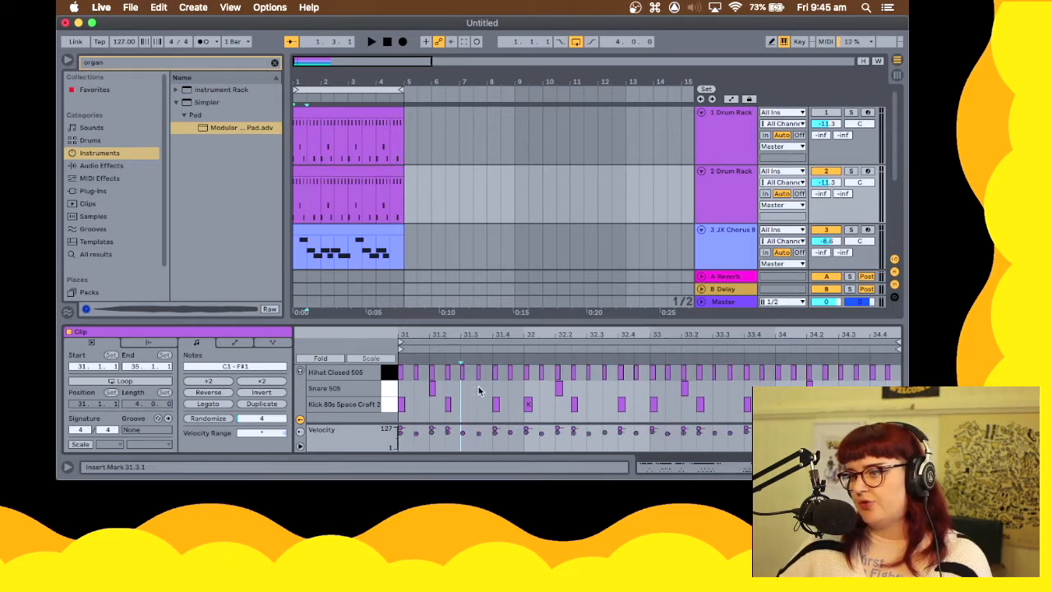
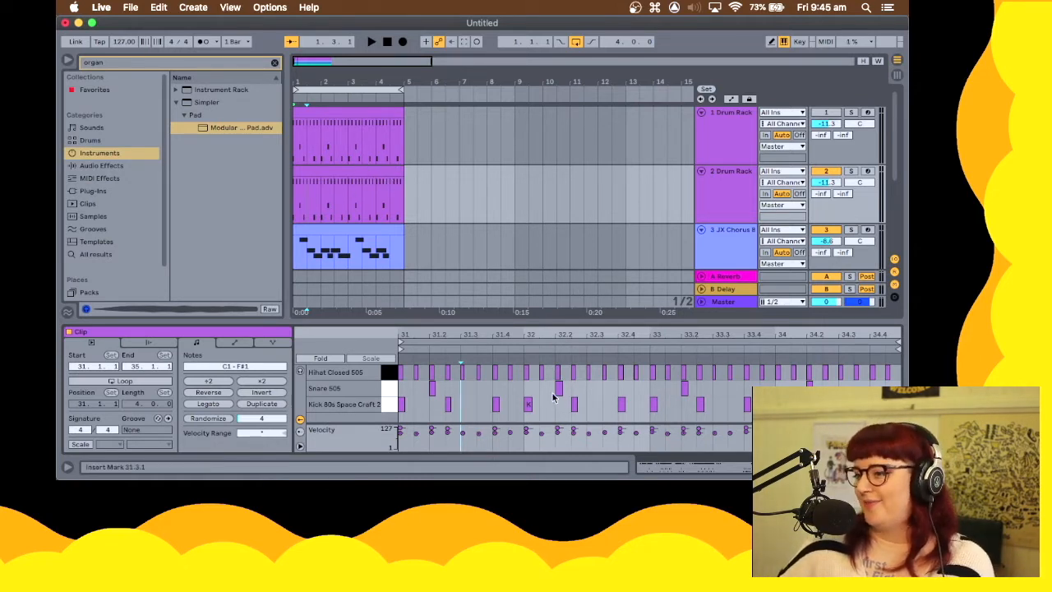
Delete the kick note at 31.2.3 and thin out the closed hi-hats, keeping mainly those at 31, 31.4, 32.4 and 33.4
click(448, 404)
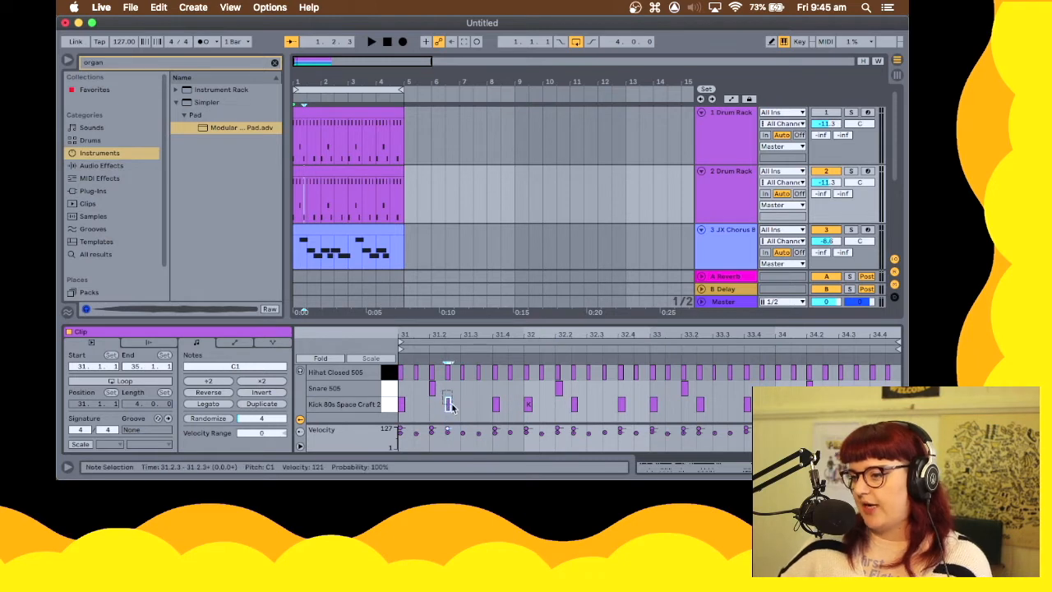
key(BackSpace)
click(414, 371)
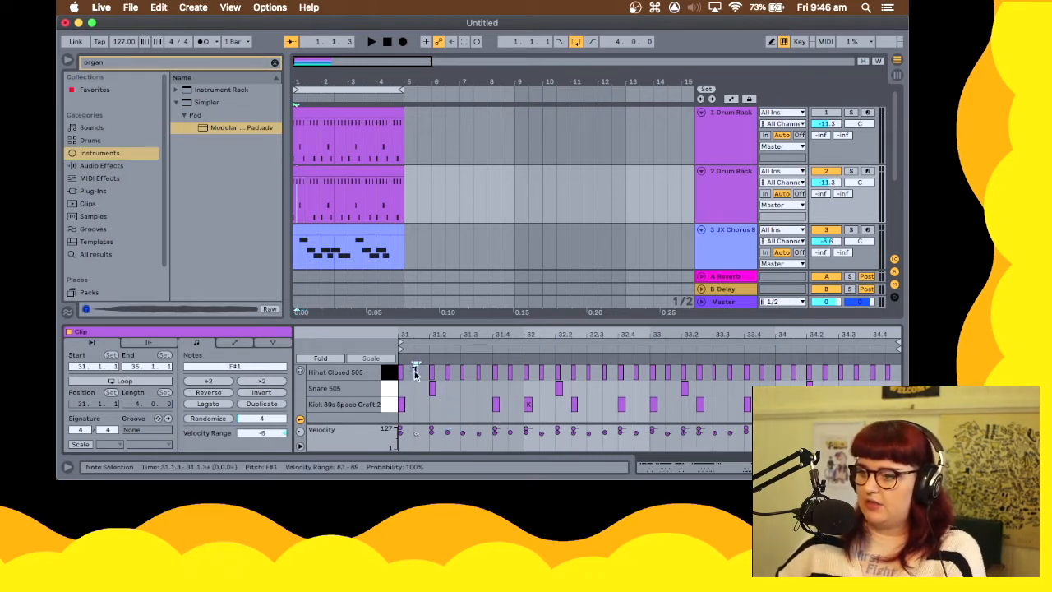
drag(416, 373, 878, 375)
key(BackSpace)
click(510, 374)
key(BackSpace)
key(BackSpace)
key(BackSpace)
key(BackSpace)
Play the loop with the second Drum Rack track soloed to check the thinned-out pattern
key(space)
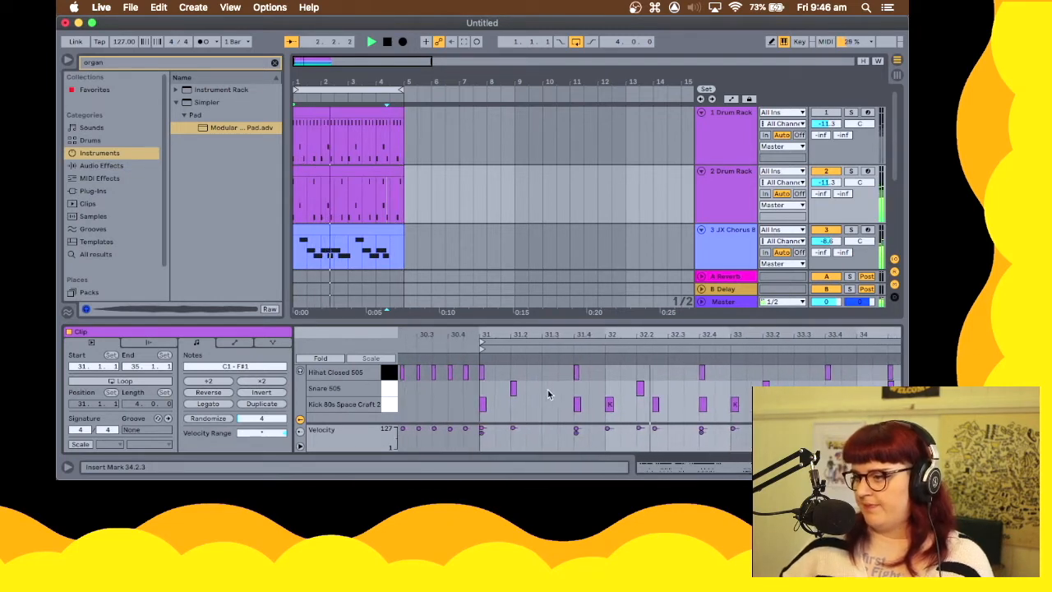
click(850, 171)
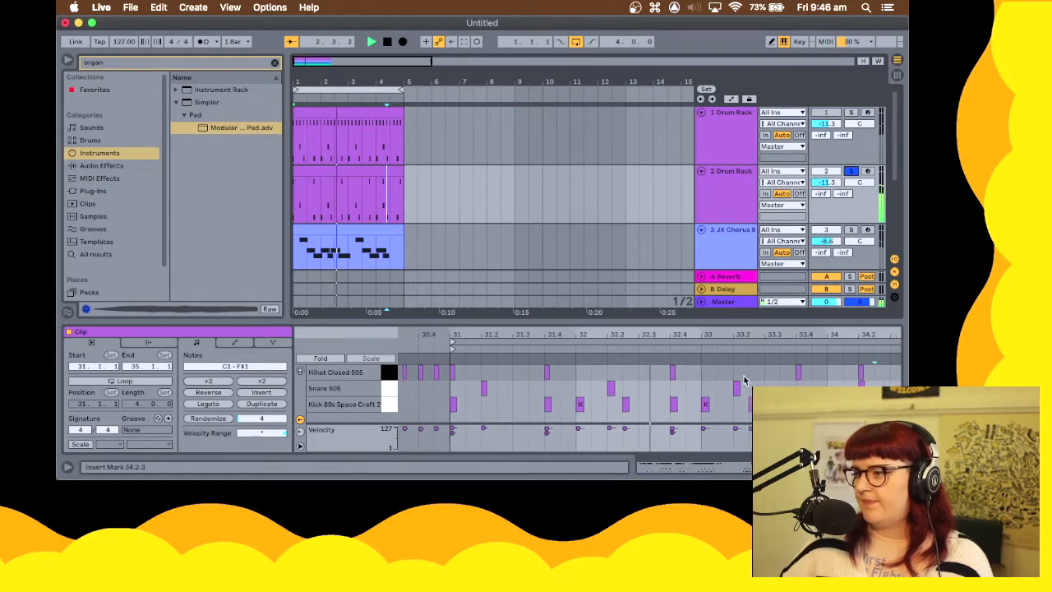
key(space)
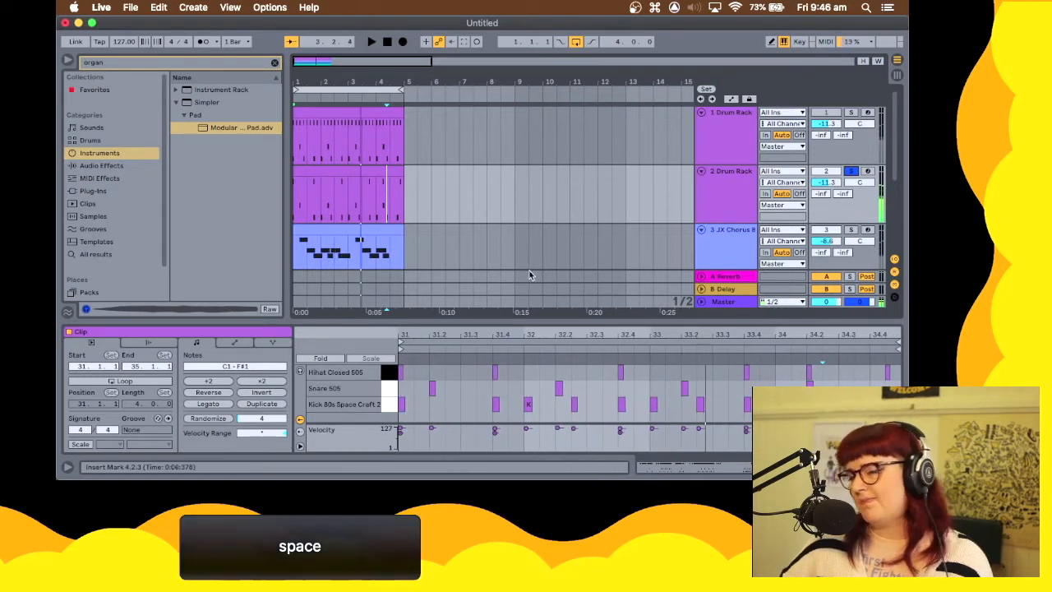
Open the JX Chorus track's clip and play the loop with that track soloed
scroll(391, 203, down, 2)
click(395, 187)
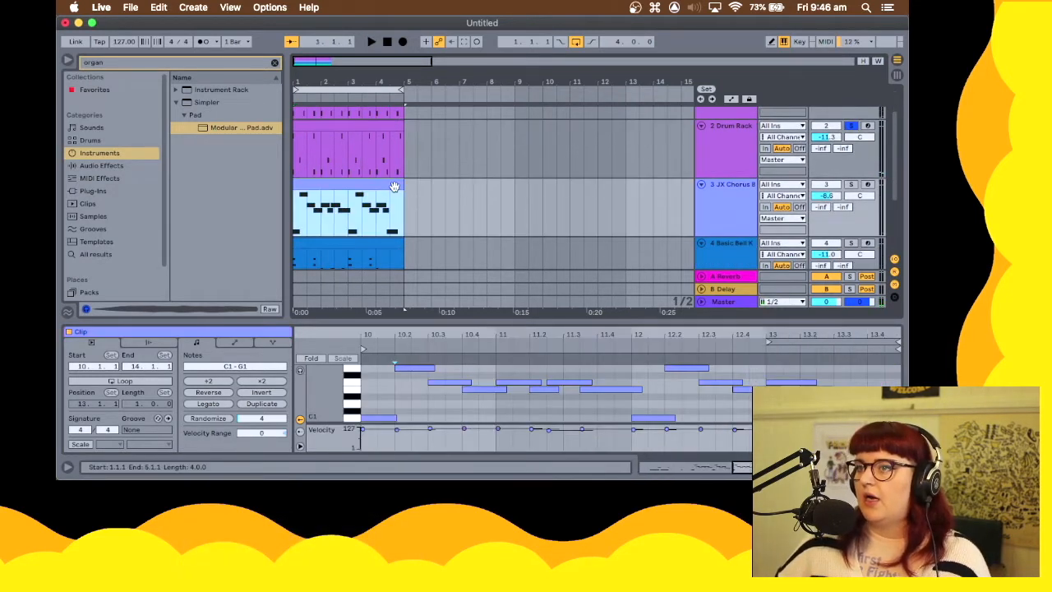
click(715, 202)
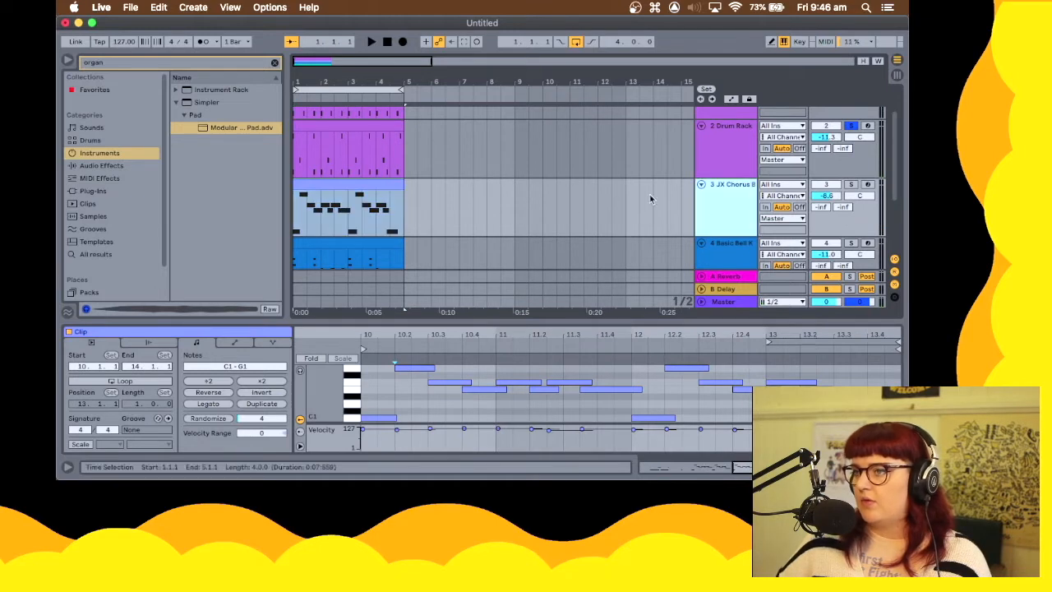
click(850, 185)
key(space)
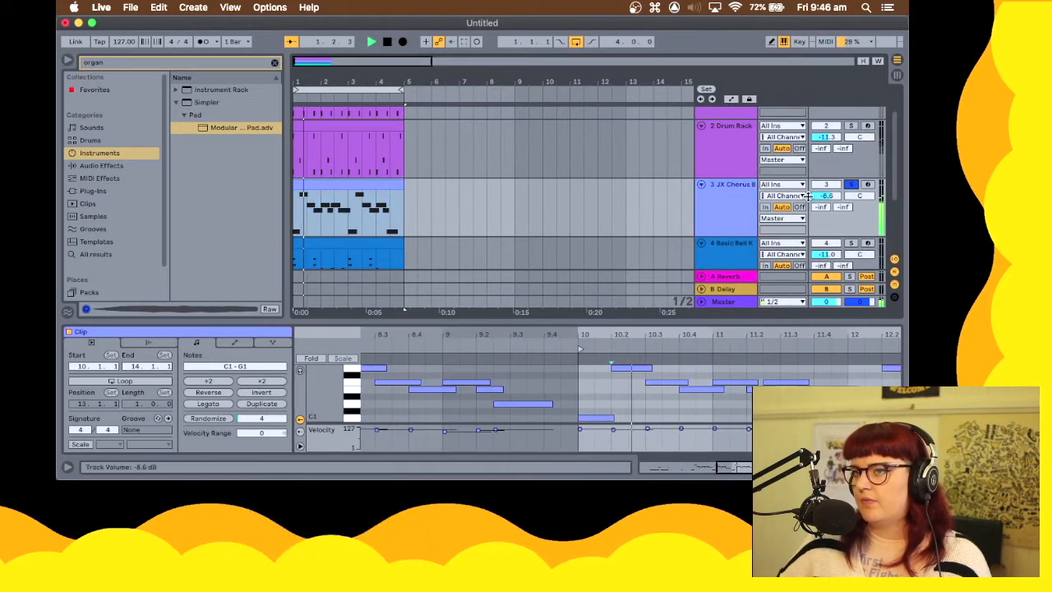
Solo the Basic Bell and Modular Organ tracks in turn while the loop plays, ending with playback stopped
scroll(585, 250, down, 1)
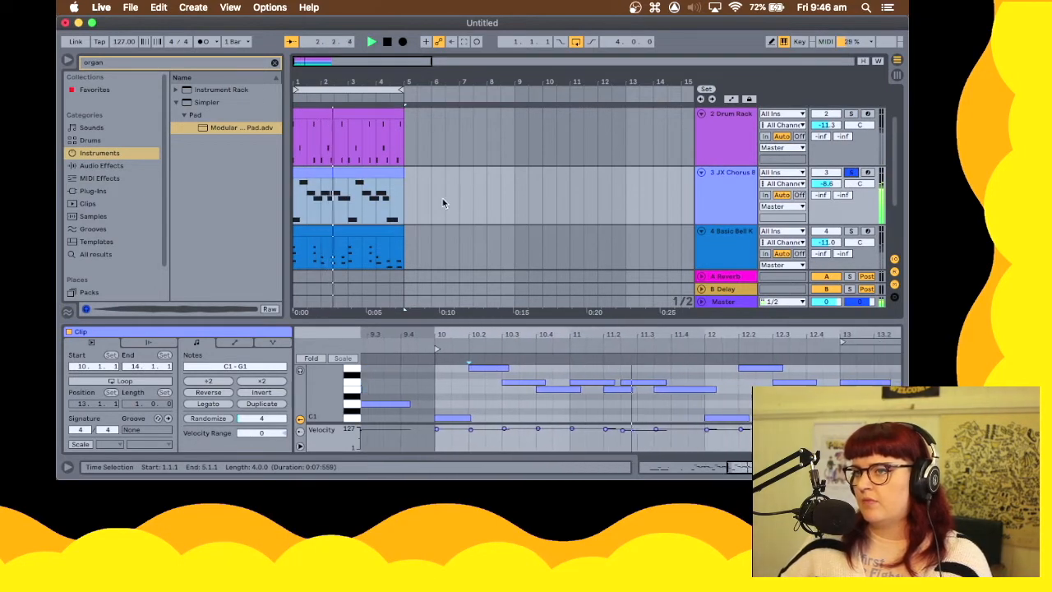
scroll(534, 187, down, 5)
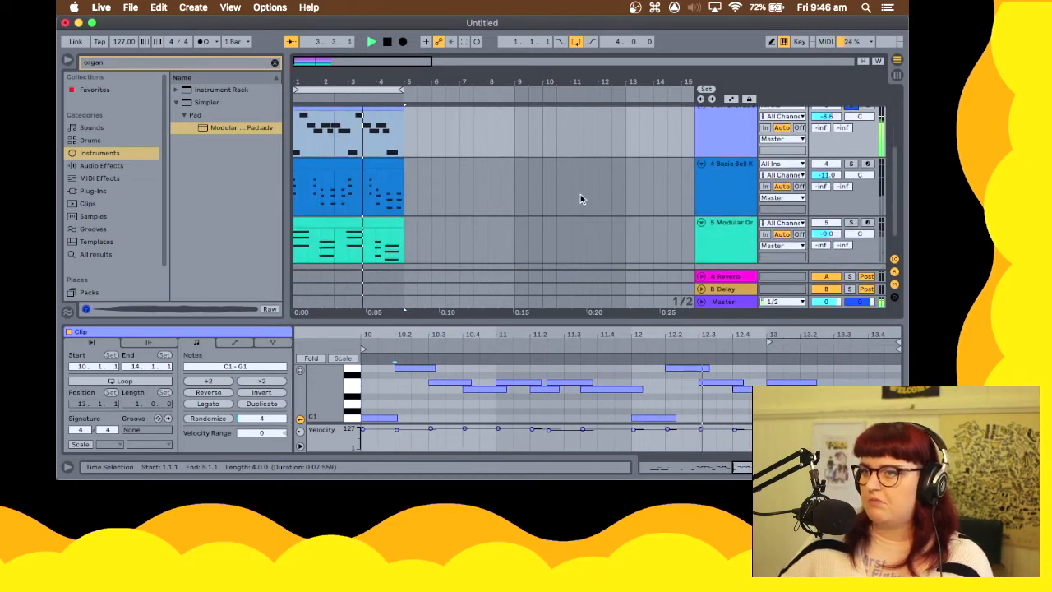
click(850, 163)
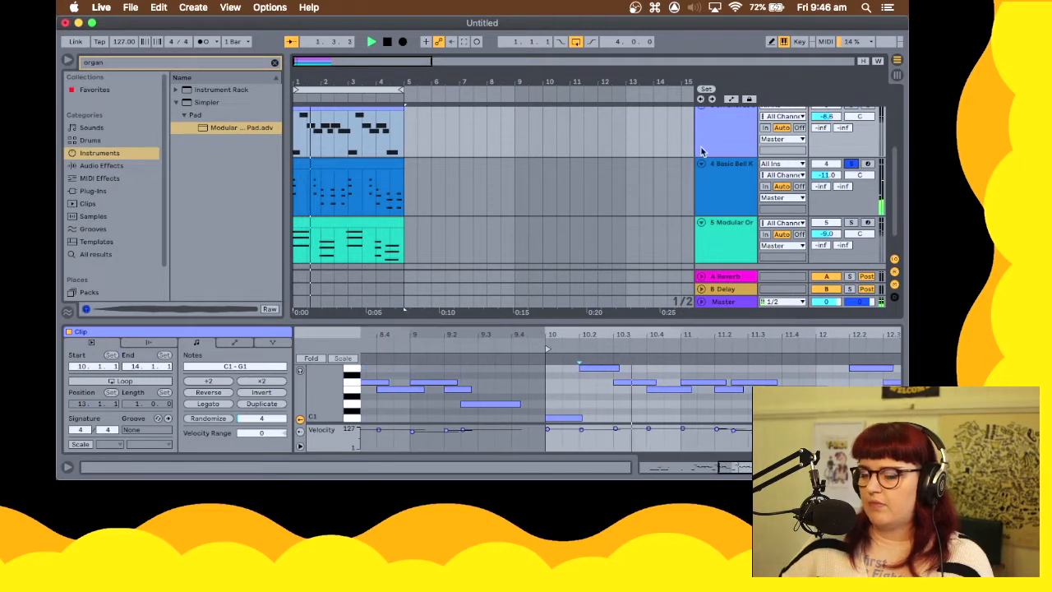
scroll(608, 196, down, 2)
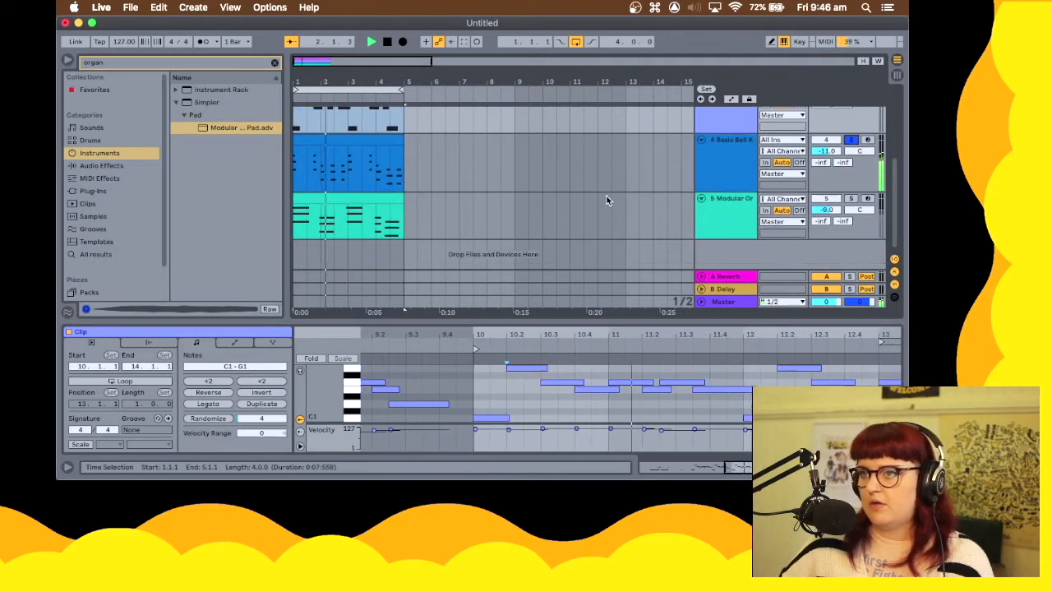
click(850, 198)
key(space)
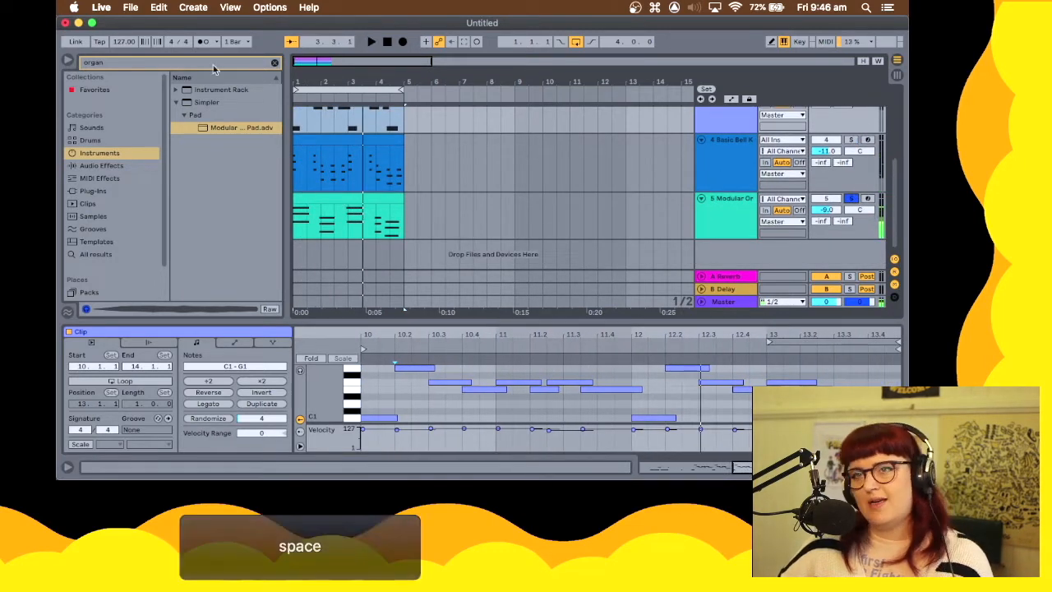
Clear the browser search and preview the presets in Simpler's Pad folder, including Drift Pad
click(275, 63)
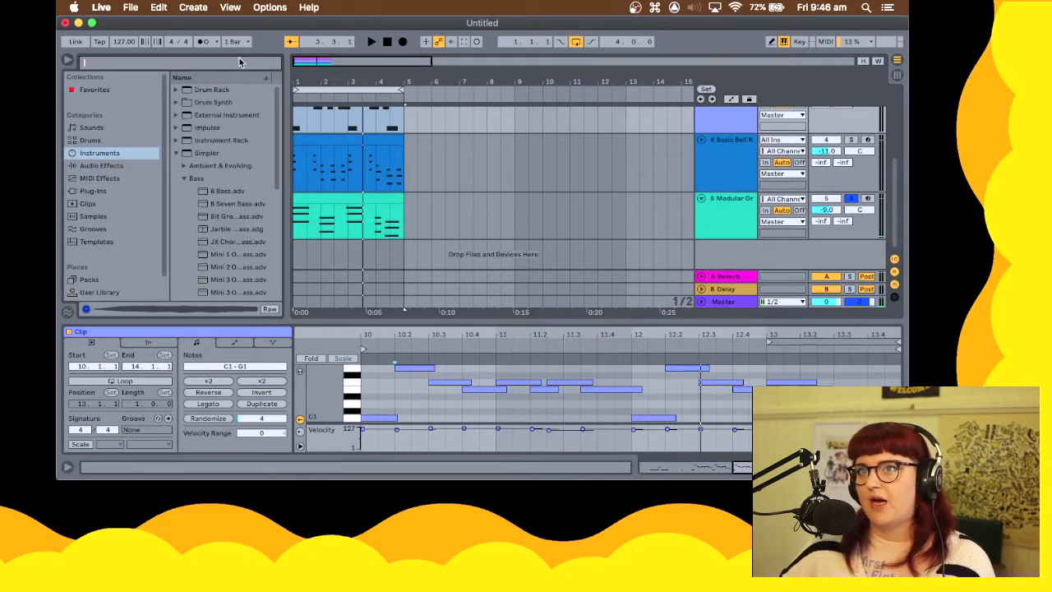
click(187, 179)
scroll(251, 227, down, 2)
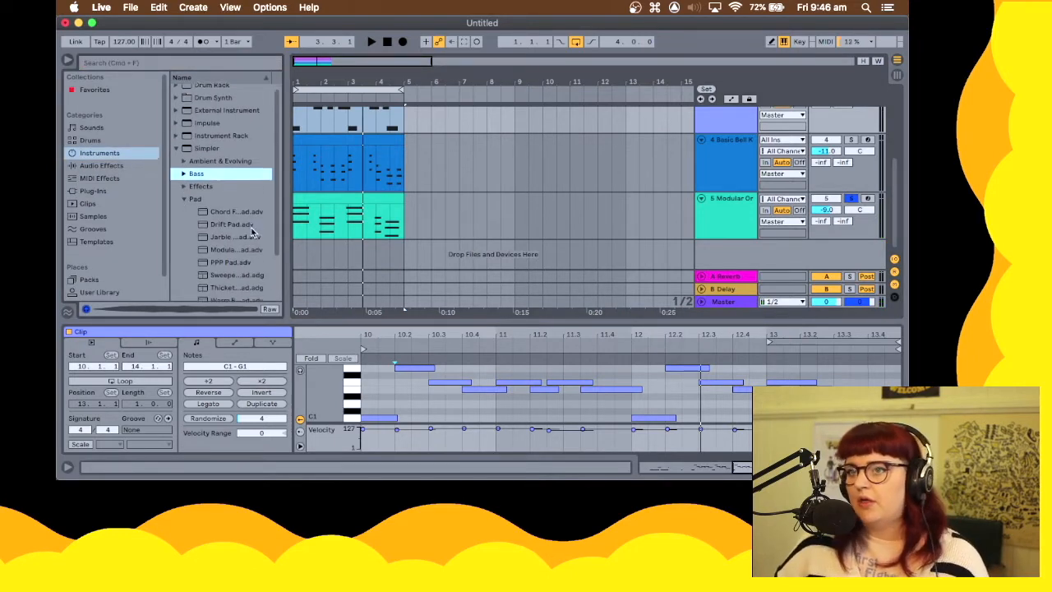
click(236, 214)
click(230, 240)
click(229, 216)
click(230, 228)
click(230, 191)
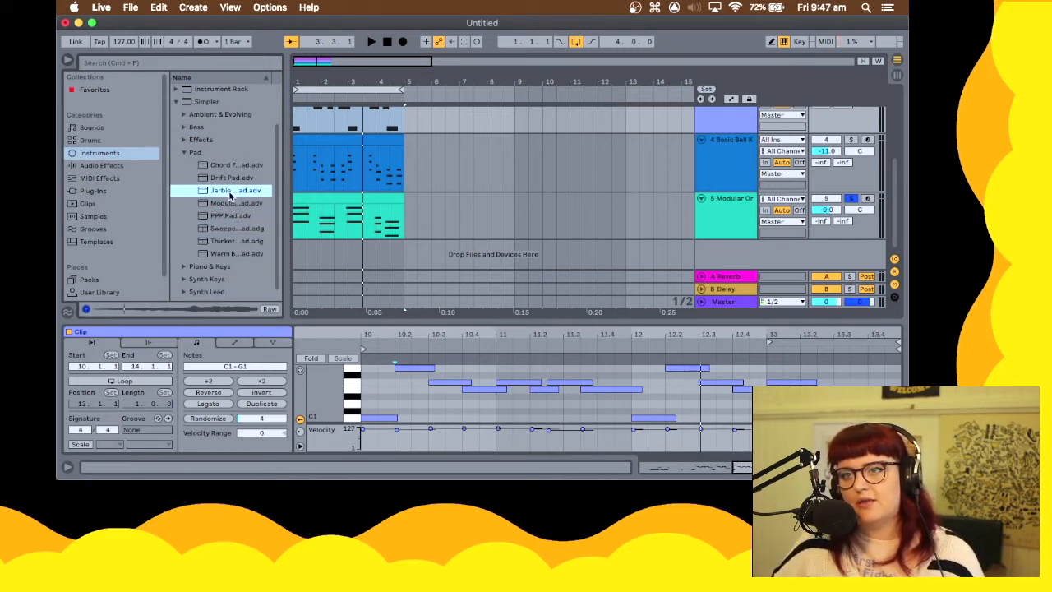
click(233, 178)
click(209, 165)
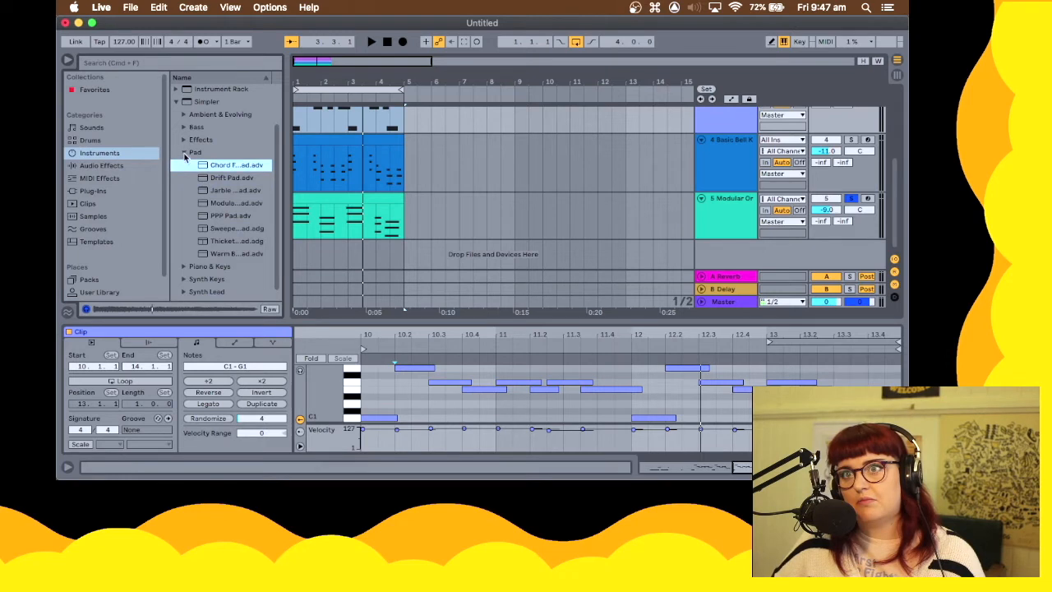
Preview the presets in Simpler's Ambient & Evolving folder, including Duetta Pad and Seashore Pad
click(184, 154)
click(185, 166)
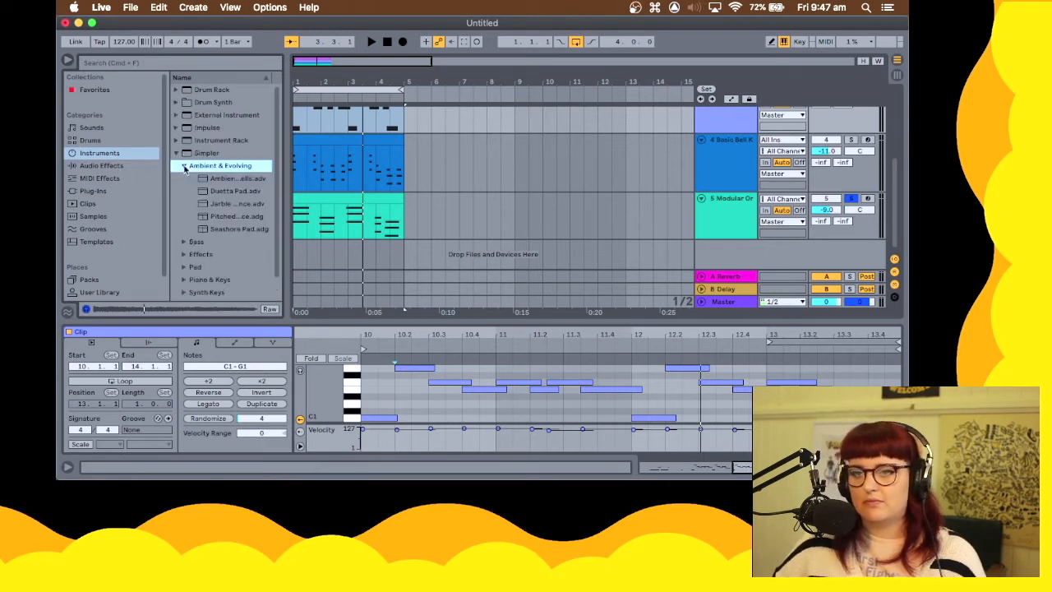
click(218, 203)
click(224, 191)
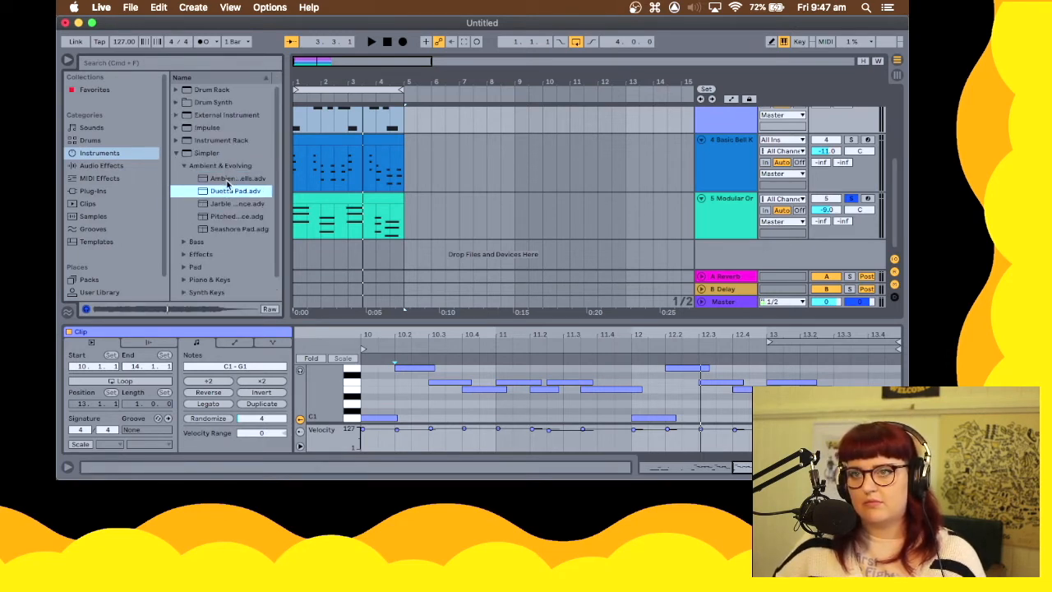
click(227, 179)
click(229, 229)
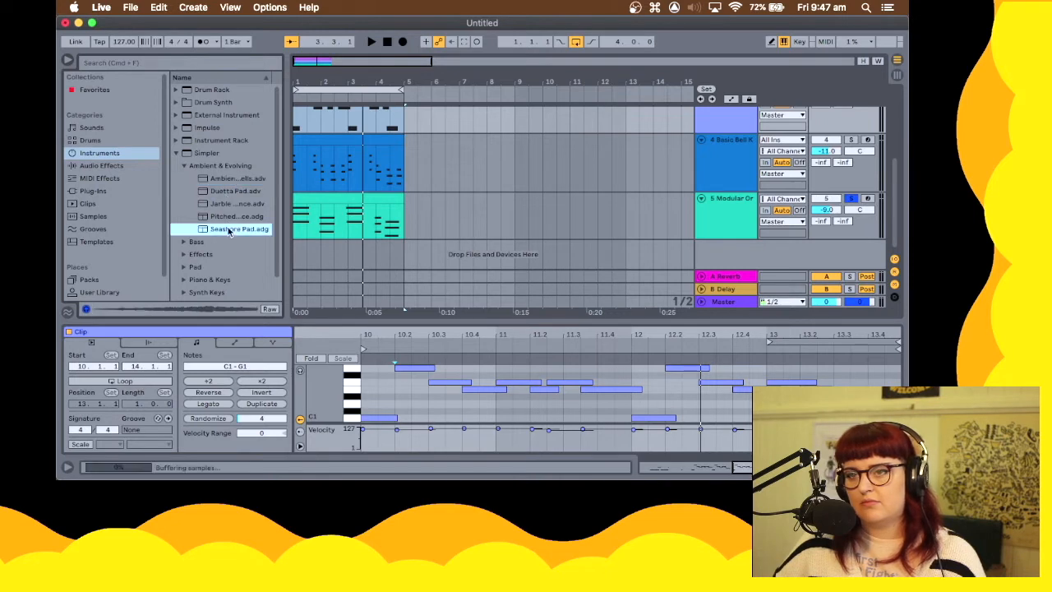
key(space)
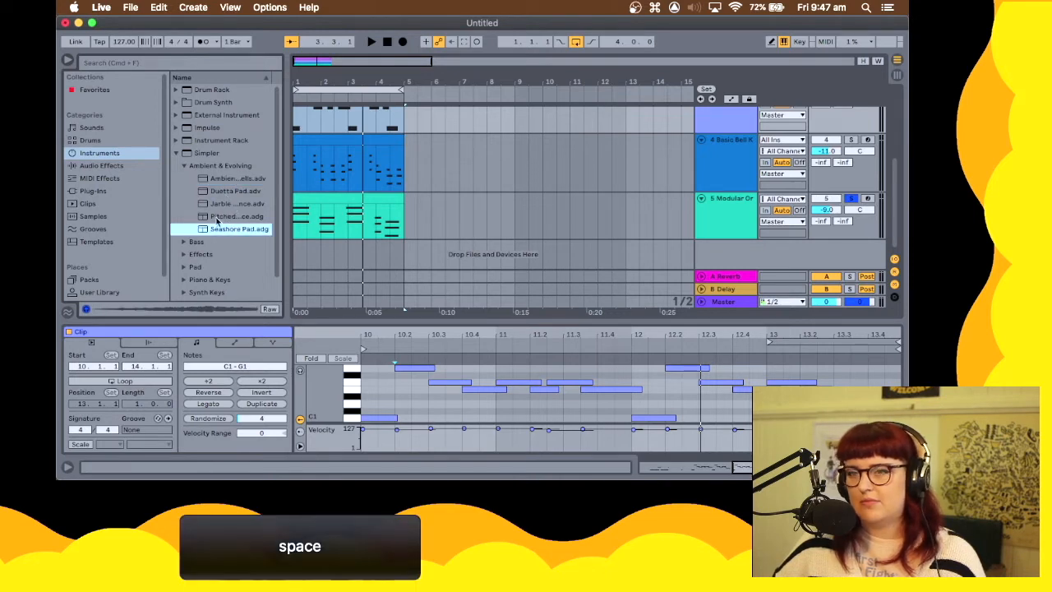
Create a new MIDI track from the Seashore Pad preset and turn off solo on the Modular Organ track
drag(203, 234, 639, 269)
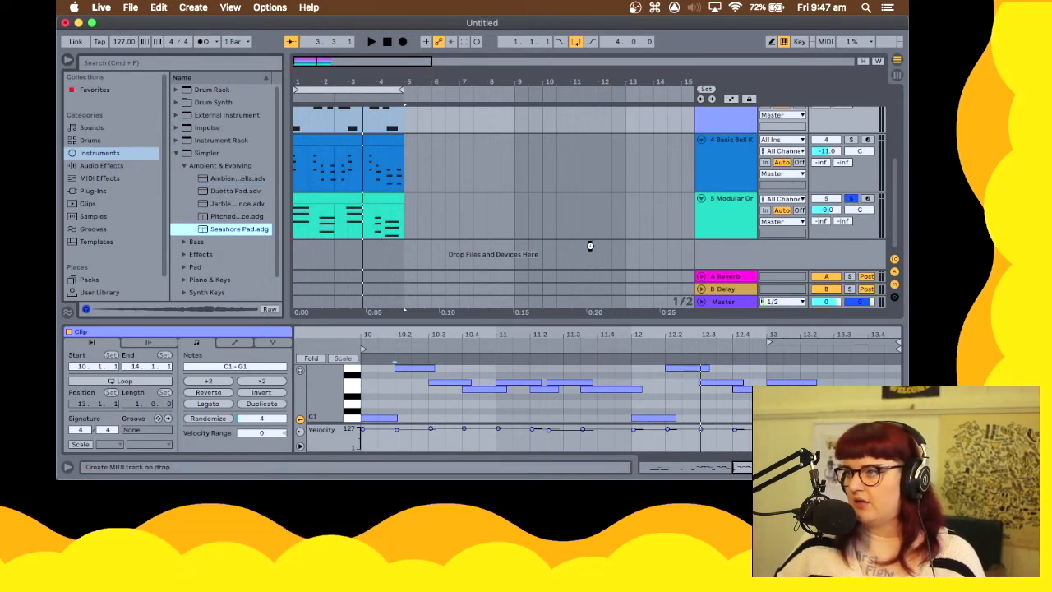
drag(589, 246, 591, 250)
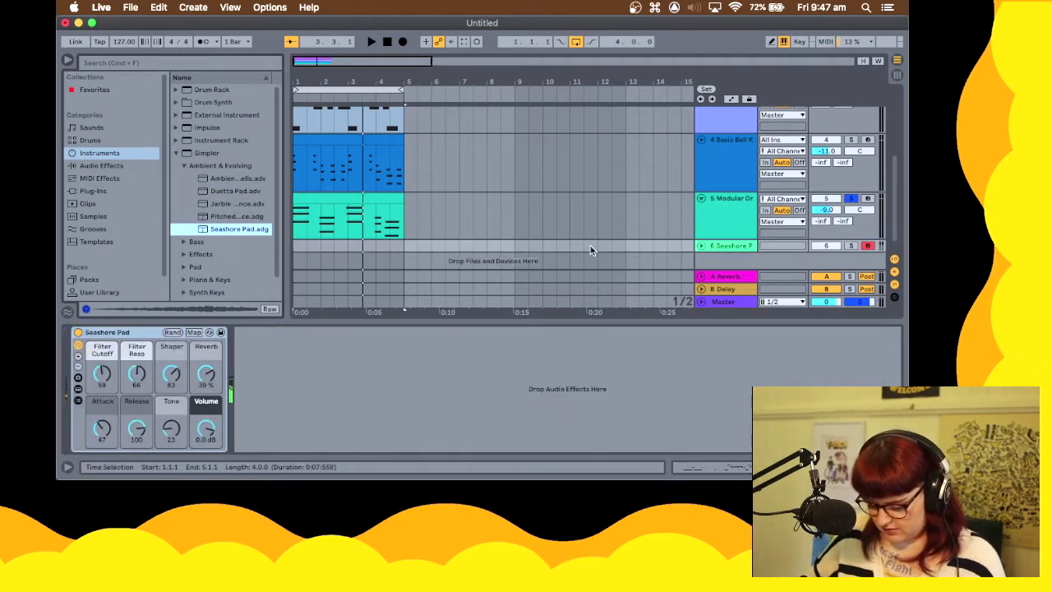
click(852, 200)
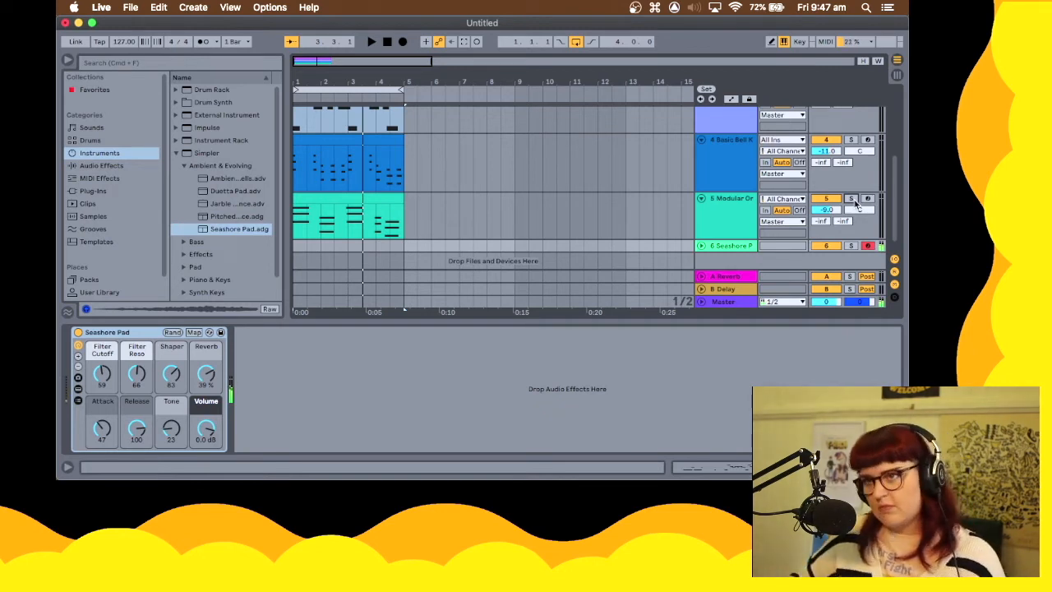
Copy the Modular Organ track's four-bar clip onto the Seashore Pad track
key(space)
scroll(444, 148, down, 1)
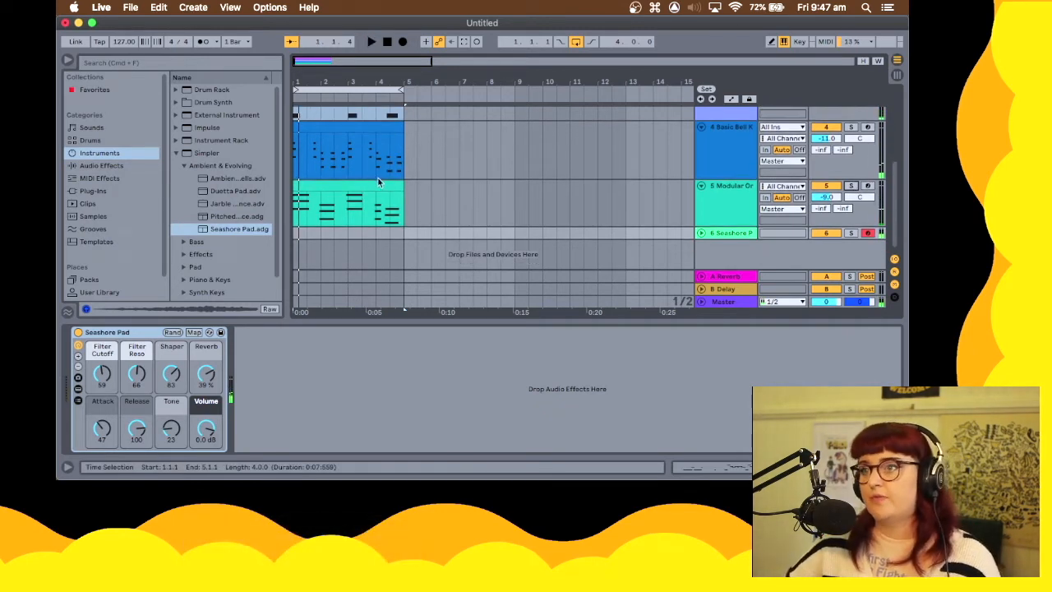
drag(362, 187, 364, 234)
Listen to the Seashore Pad track soloed, open its copied clip's notes and restart playback
click(852, 235)
key(space)
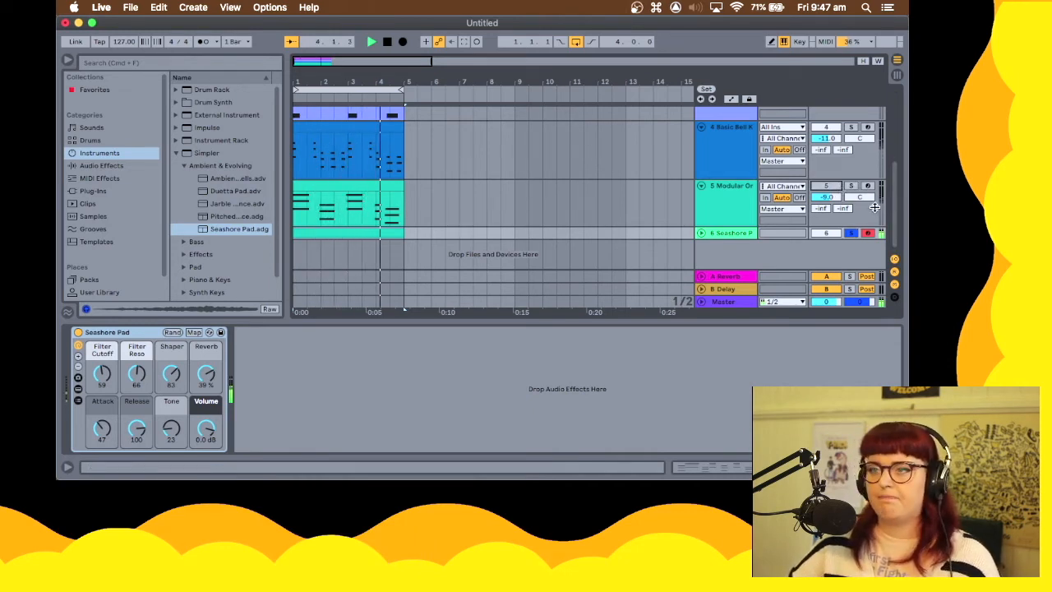
key(space)
double_click(389, 236)
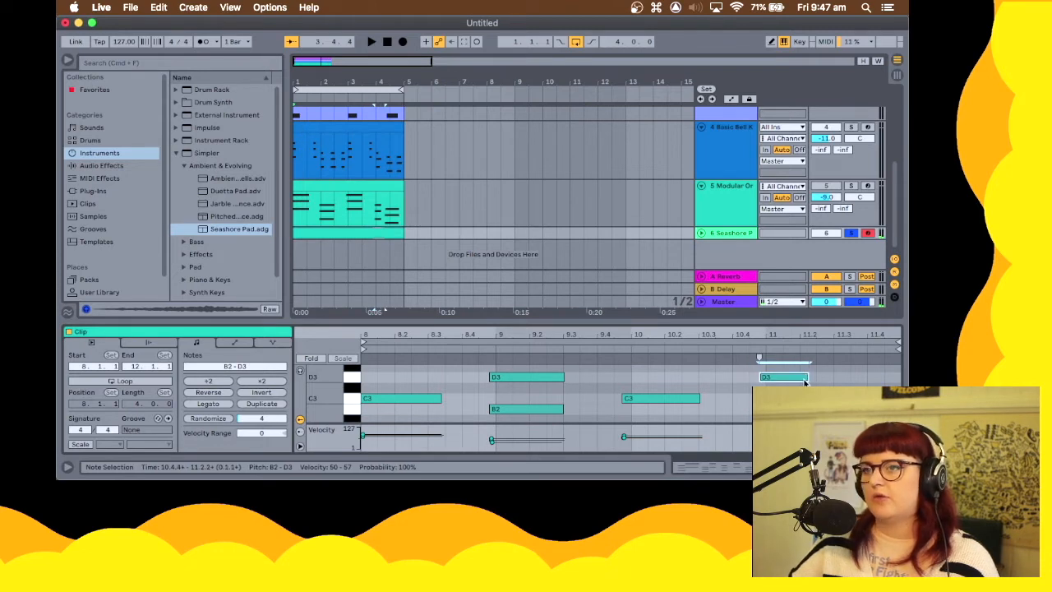
key(space)
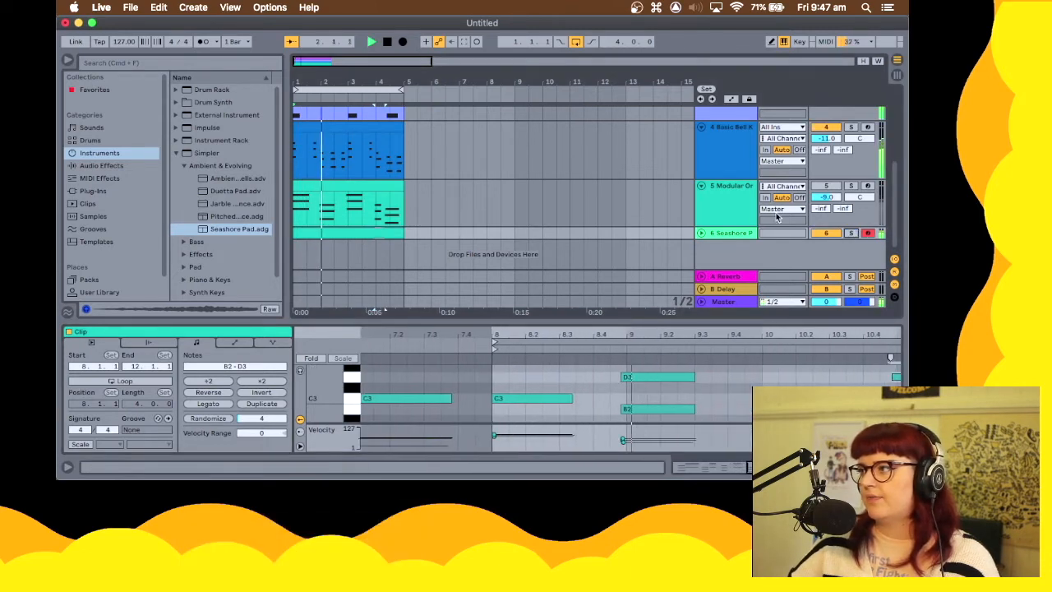
Mute the Basic Bell track and play the loop to hear the Seashore Pad without it
scroll(488, 206, up, 1)
scroll(488, 207, down, 1)
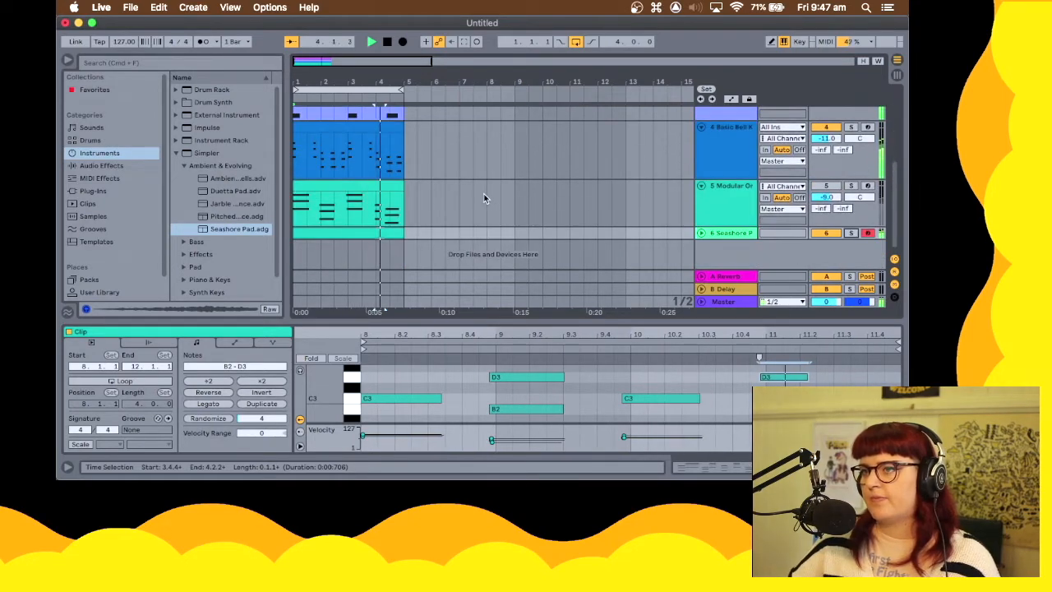
scroll(657, 194, up, 4)
key(space)
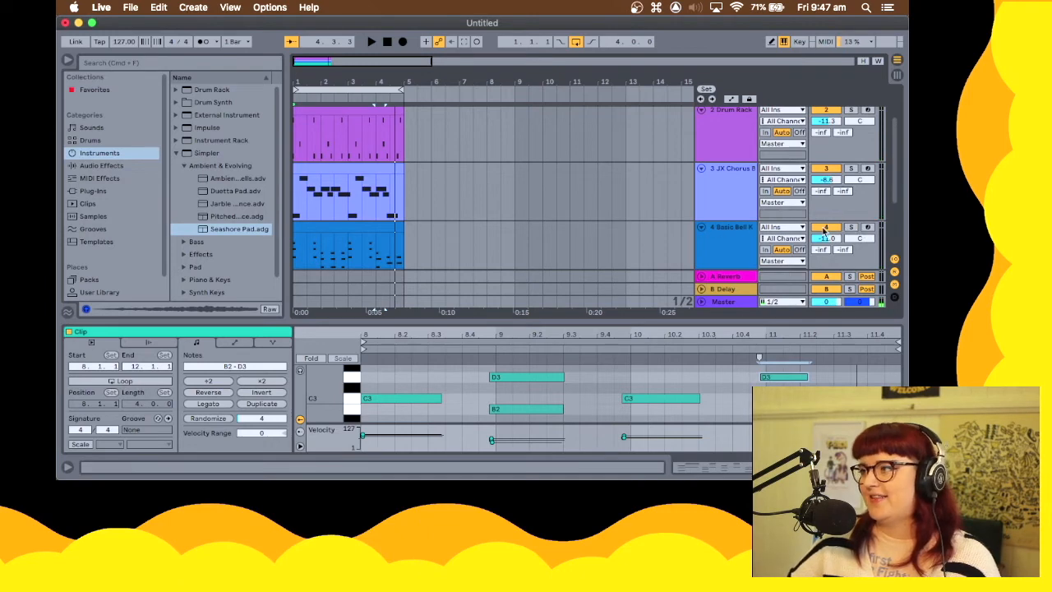
scroll(559, 223, down, 2)
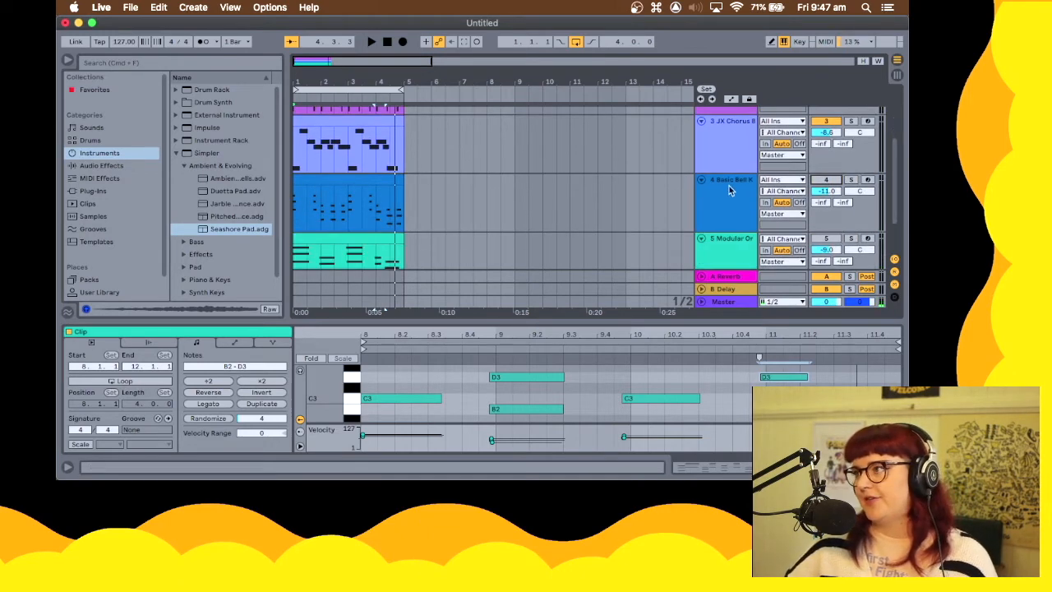
key(space)
scroll(669, 200, down, 1)
scroll(670, 197, down, 2)
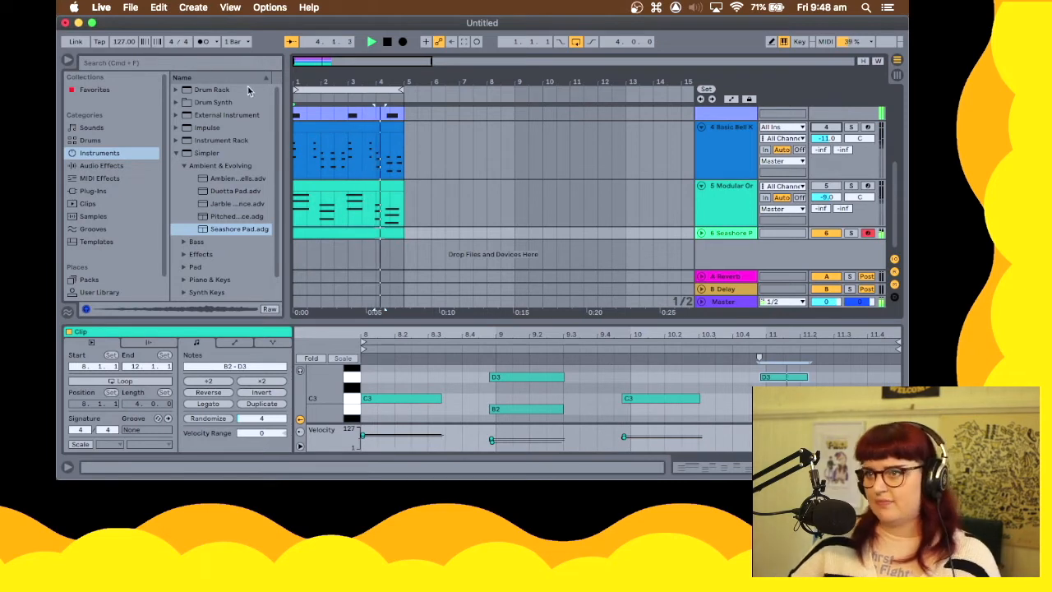
key(space)
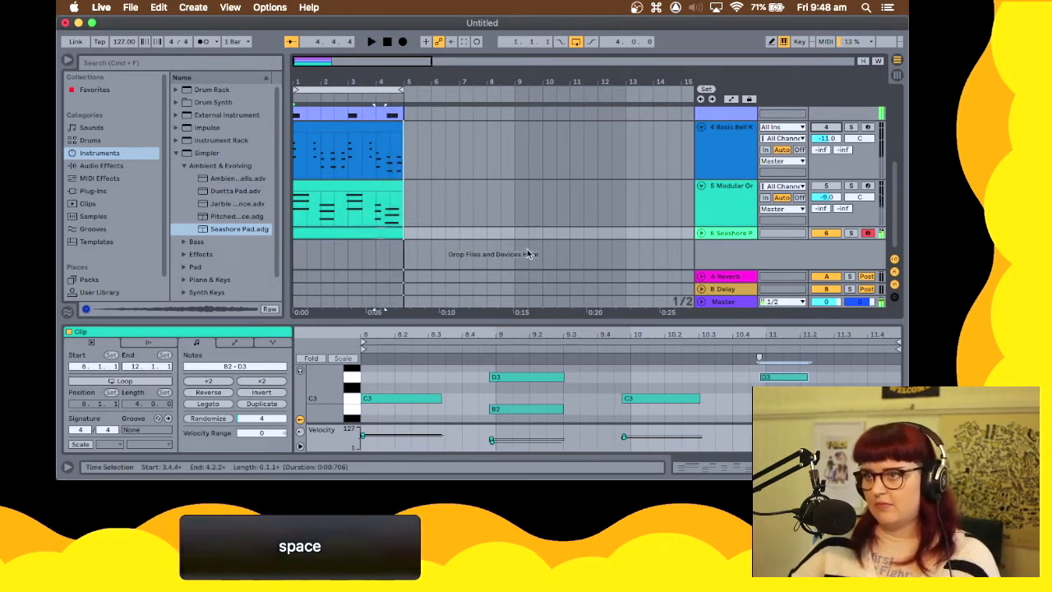
Enlarge the note editor and delete the final C3, A2 and F2 chord from the Seashore Pad clip
scroll(857, 376, down, 4)
scroll(858, 377, up, 4)
scroll(857, 371, down, 2)
scroll(857, 372, up, 2)
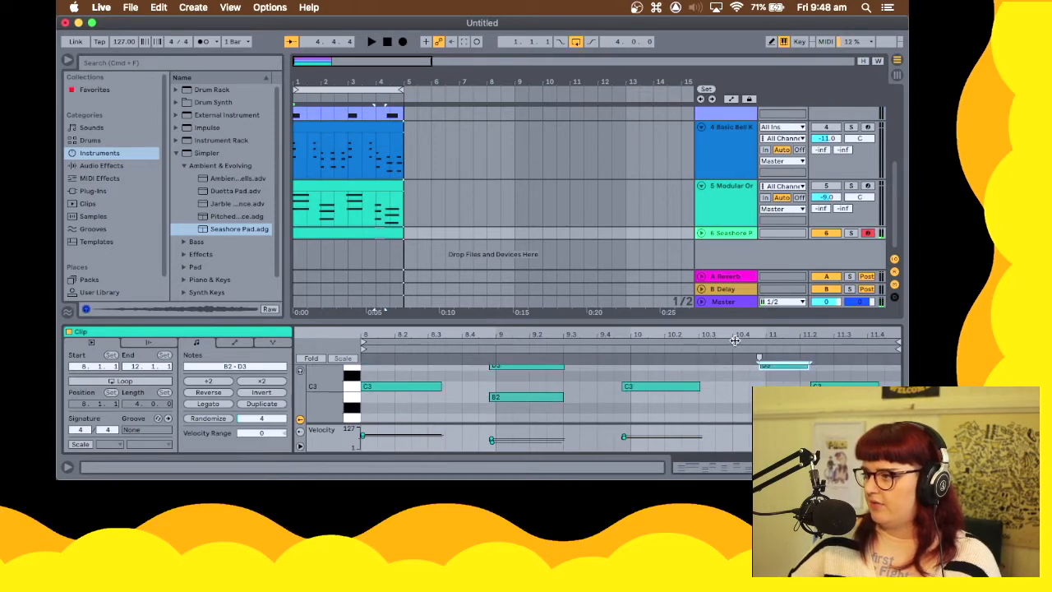
drag(739, 322, 744, 205)
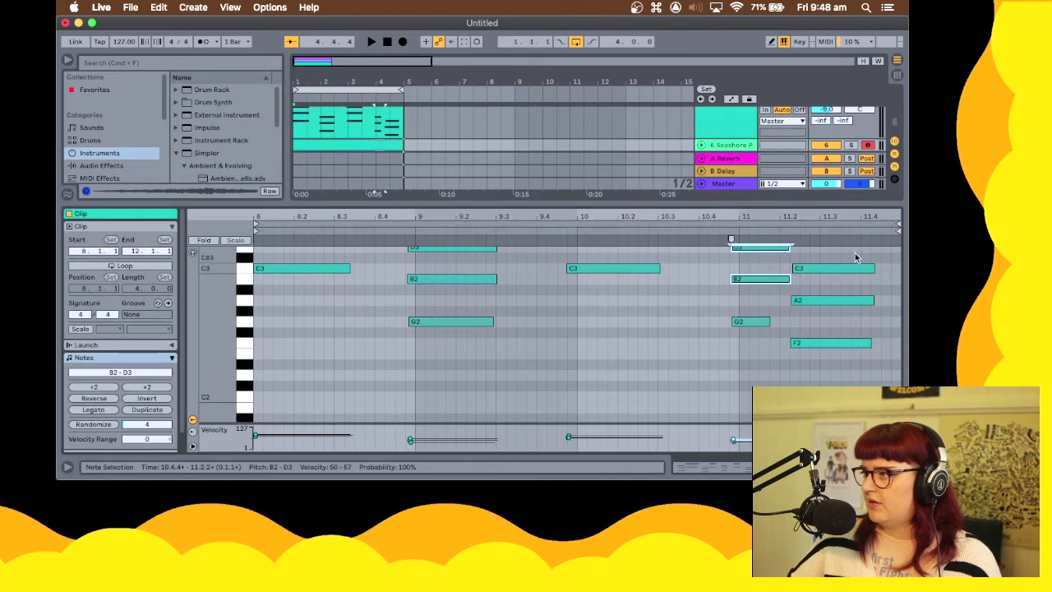
drag(855, 258, 857, 369)
key(BackSpace)
Lengthen the last G2, B2 and D3 chord to end at about 11.4.2 in the Seashore Pad clip and play it back
scroll(750, 330, up, 2)
click(764, 349)
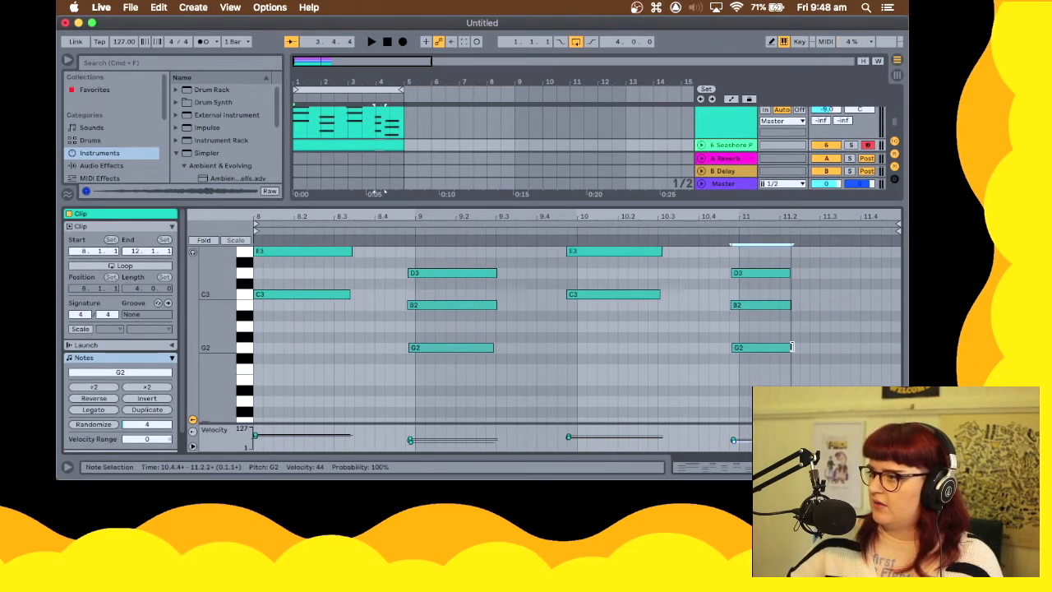
drag(774, 258, 866, 346)
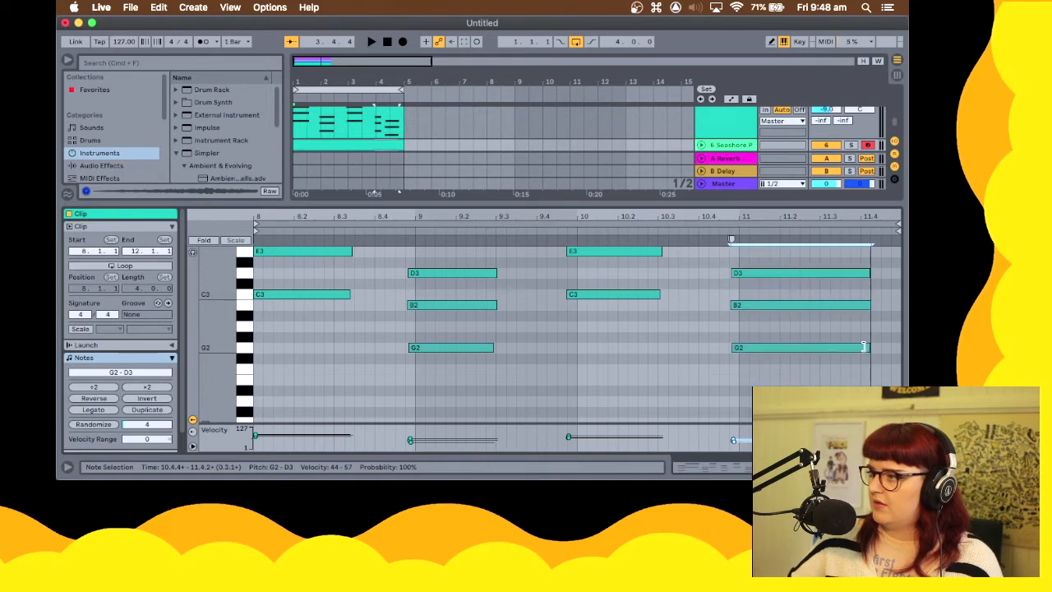
key(space)
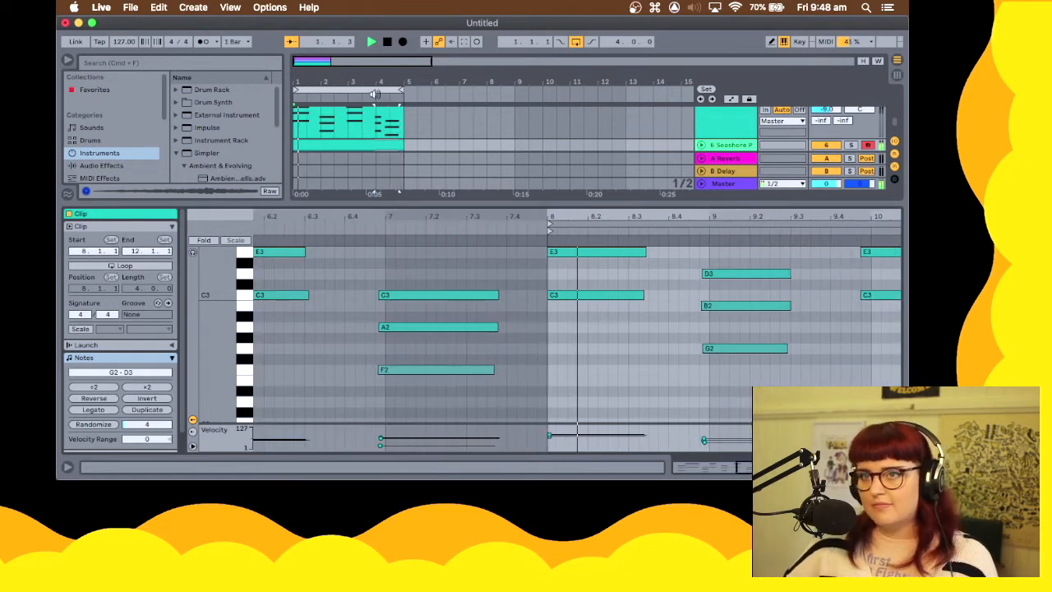
key(space)
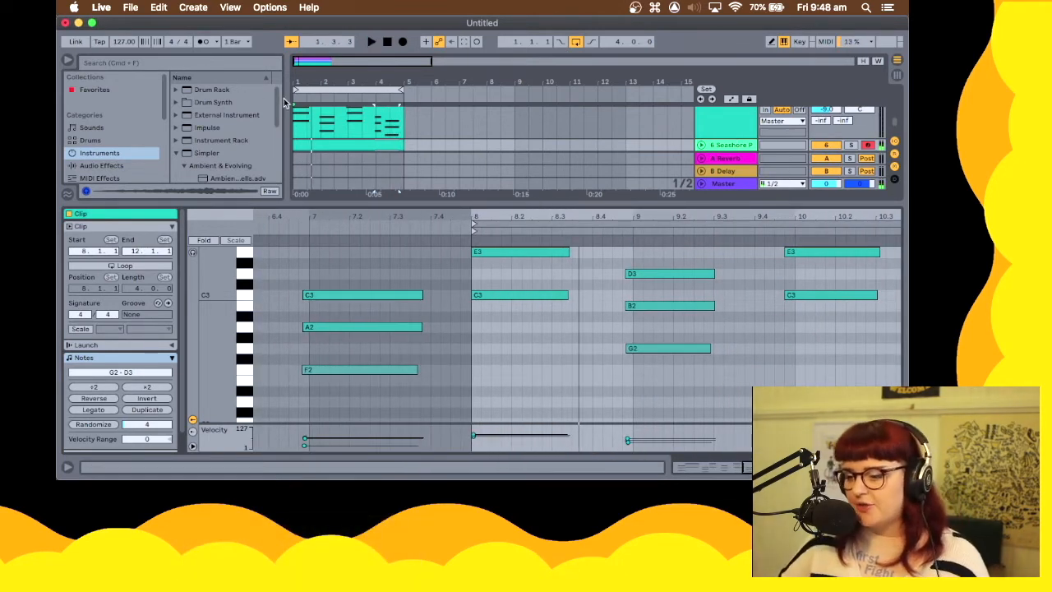
Shrink the note editor to its earlier height, collapse the Simpler presets and look through the Drum Synth instruments
click(136, 63)
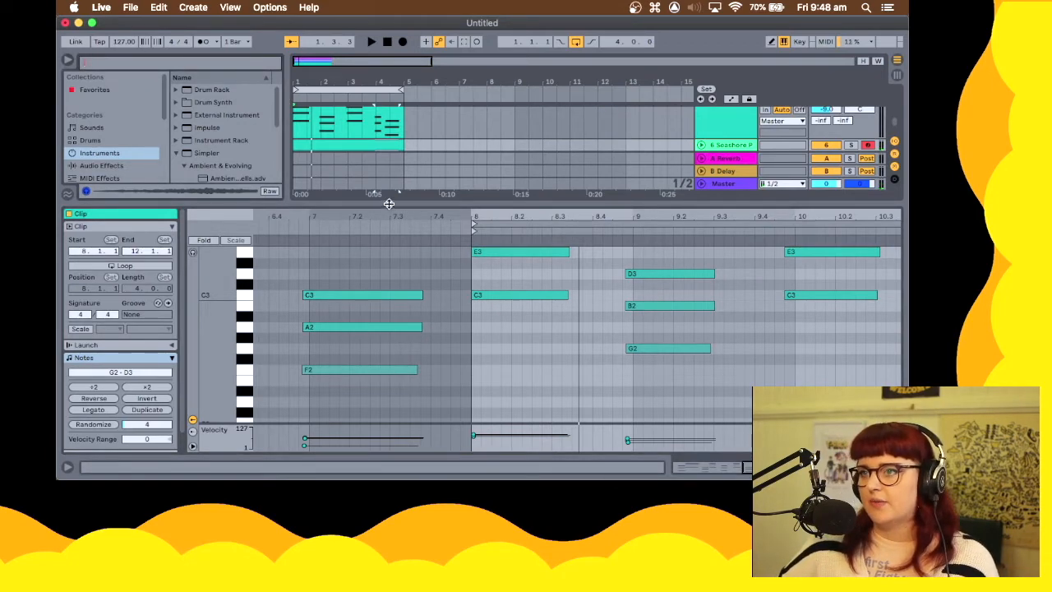
drag(389, 203, 389, 321)
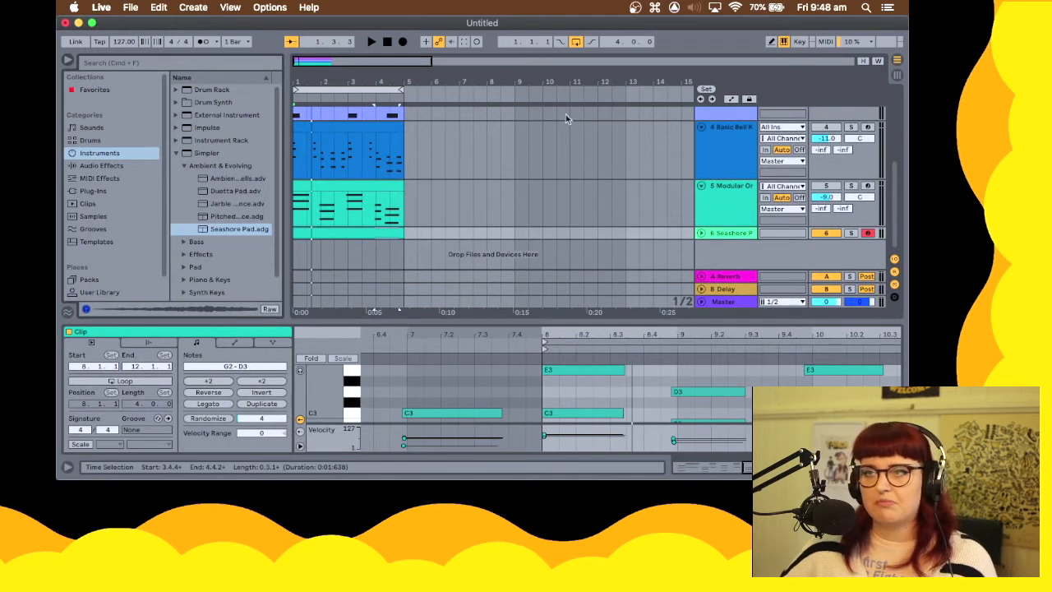
click(205, 178)
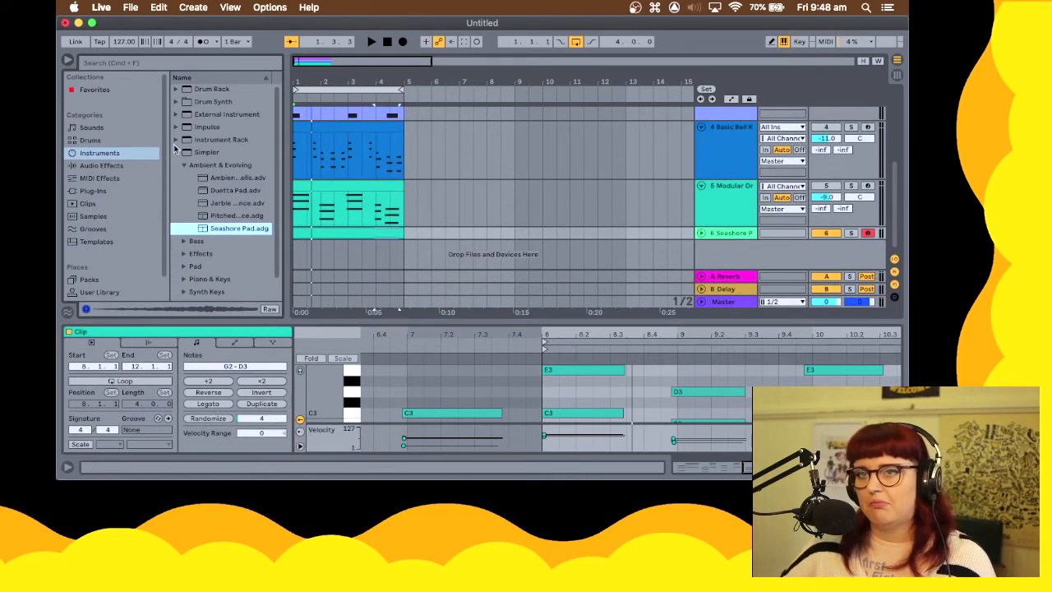
click(176, 153)
click(176, 103)
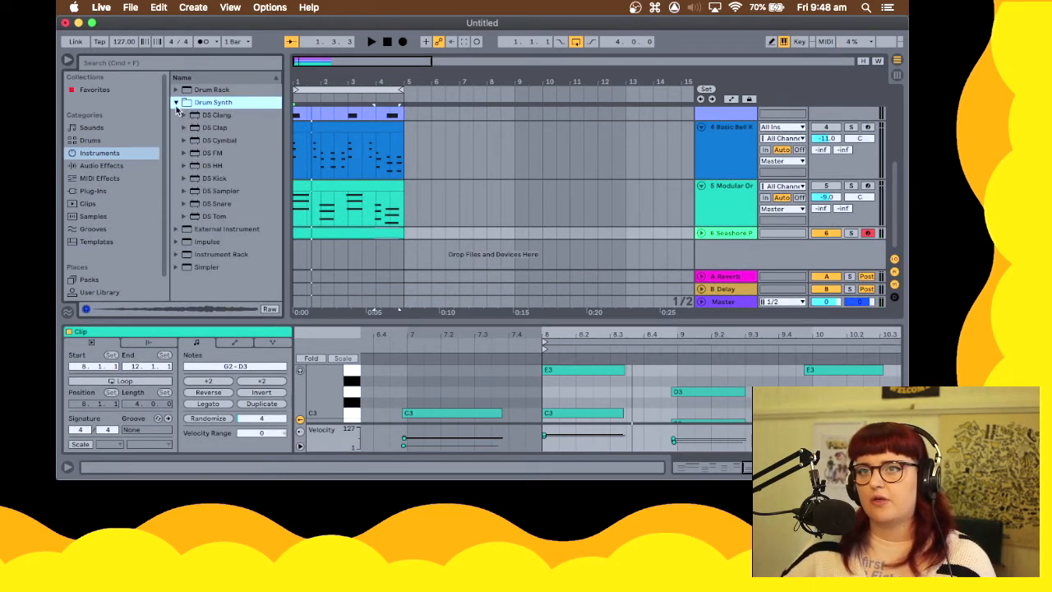
click(175, 102)
Preview several Impulse kit presets and raise the computer keyboard's velocity to 120
click(176, 128)
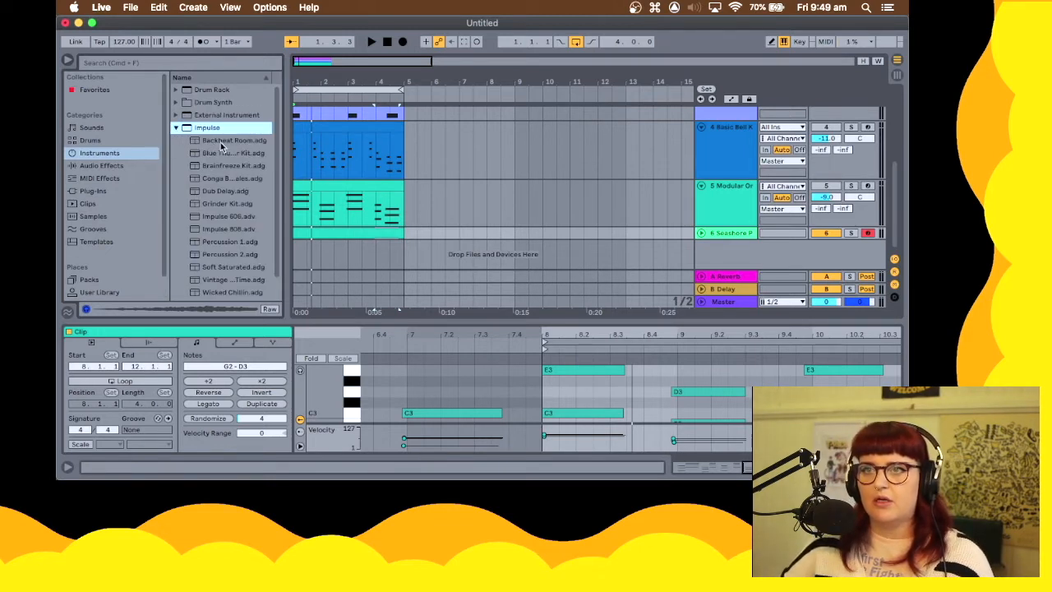
click(175, 129)
click(175, 128)
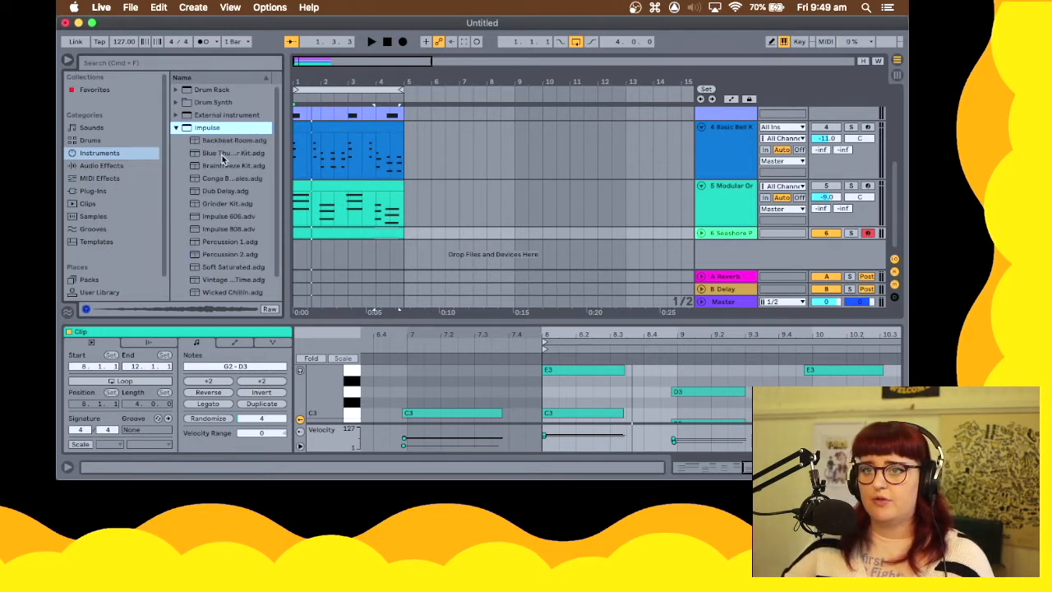
key(Down)
key(Down)
key(Down)
key(Down)
click(176, 128)
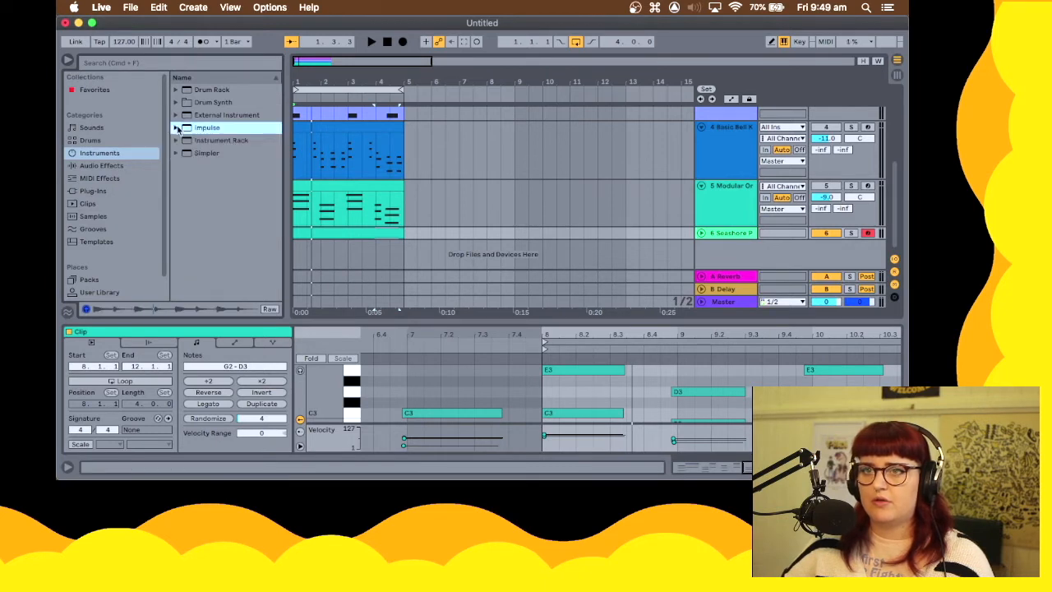
key(v)
key(space)
Create a new MIDI track from the Basic Flange Harp preset in Instrument Rack's Guitar & Plucked folder
click(176, 140)
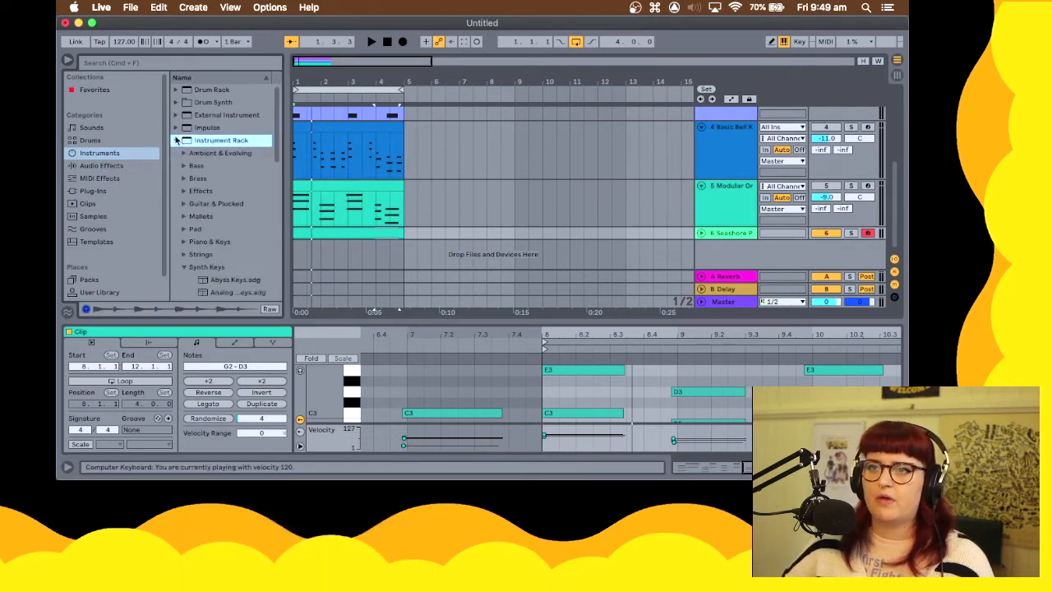
scroll(216, 140, down, 3)
click(185, 208)
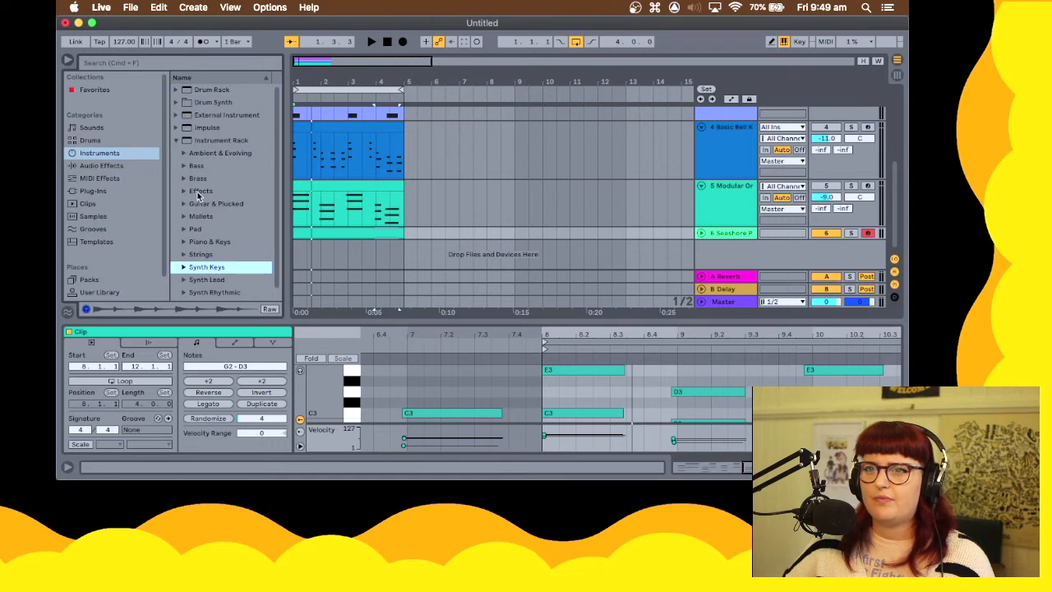
click(185, 204)
scroll(241, 210, down, 2)
click(233, 158)
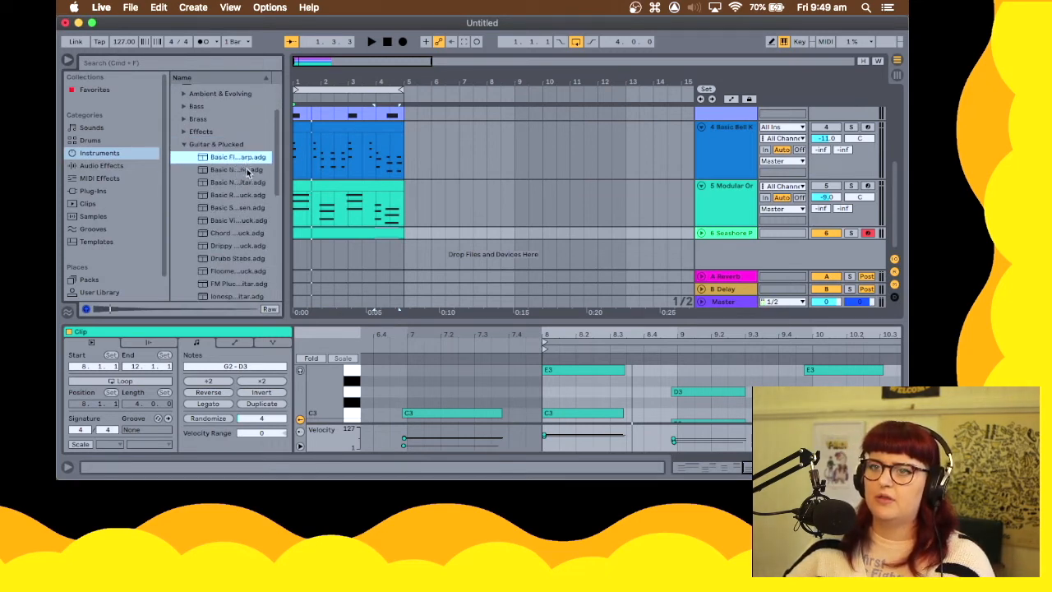
key(space)
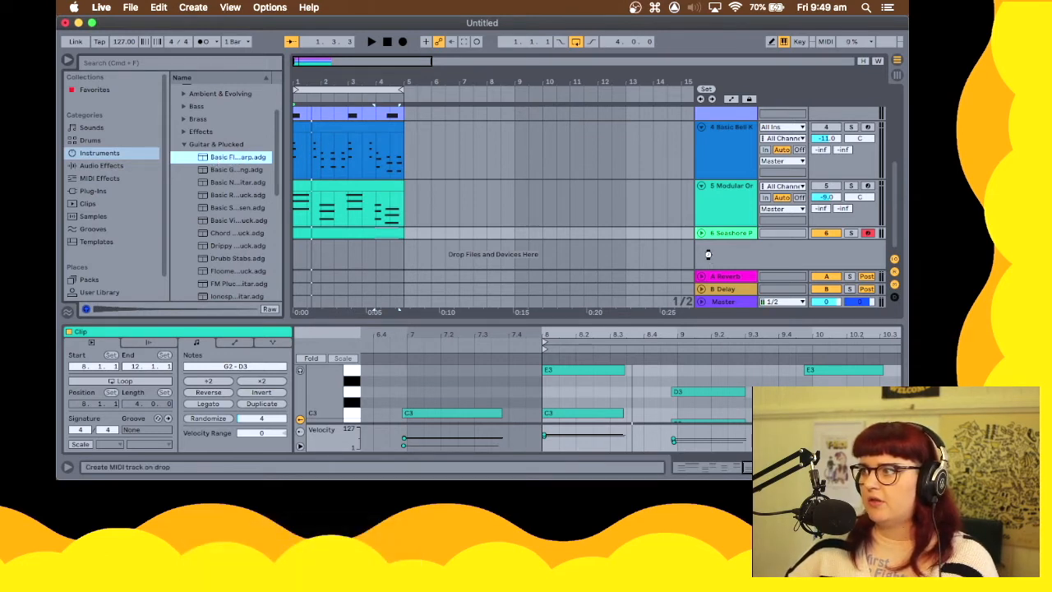
drag(708, 255, 710, 260)
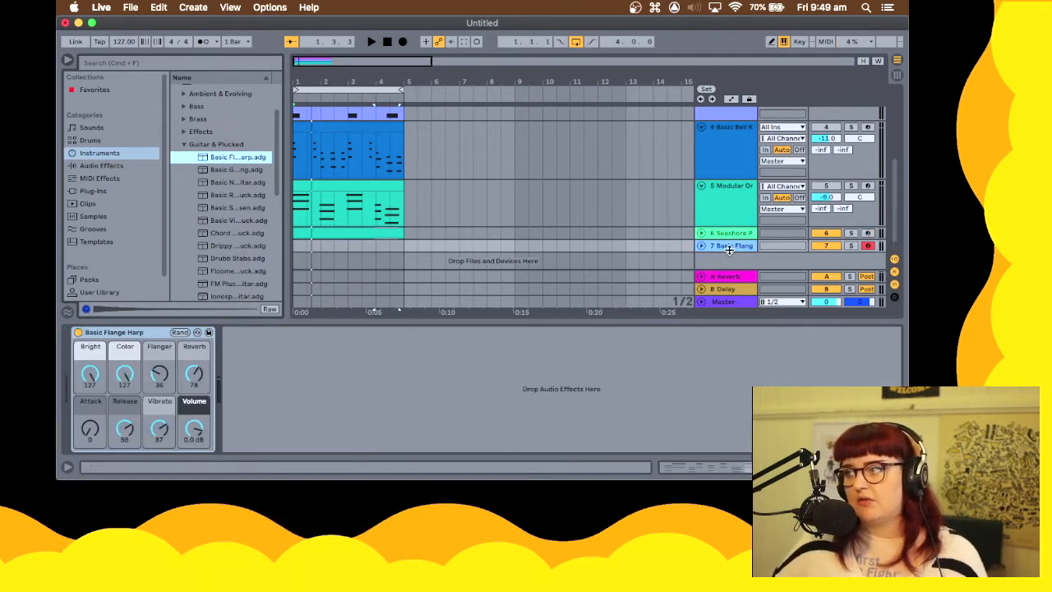
Expand the Basic Flange Harp track and try out its sound along with the playing loop
scroll(696, 170, down, 1)
key(space)
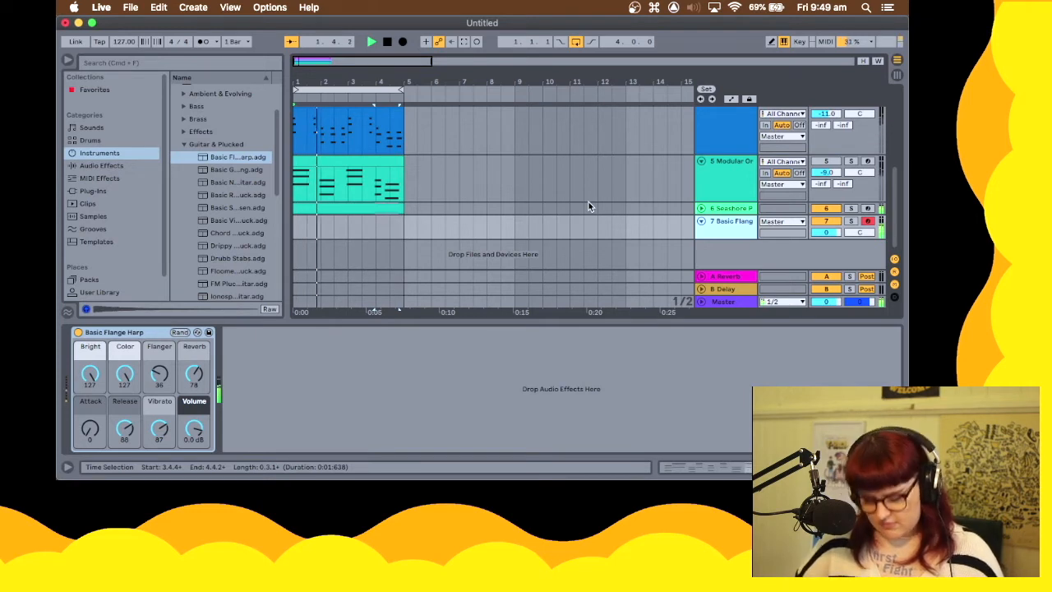
key(space)
Preview more Guitar & Plucked presets, replace the harp on track 7 with Chord Minor Pluck and try it over the loop
click(216, 174)
click(218, 185)
click(223, 194)
scroll(235, 222, down, 3)
click(236, 158)
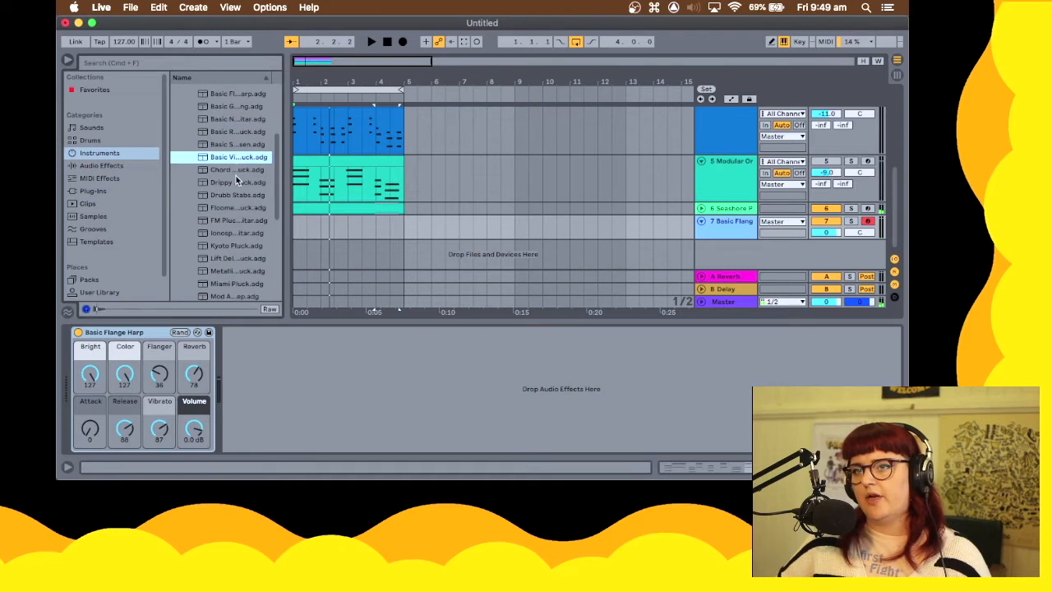
click(236, 170)
drag(236, 175, 753, 265)
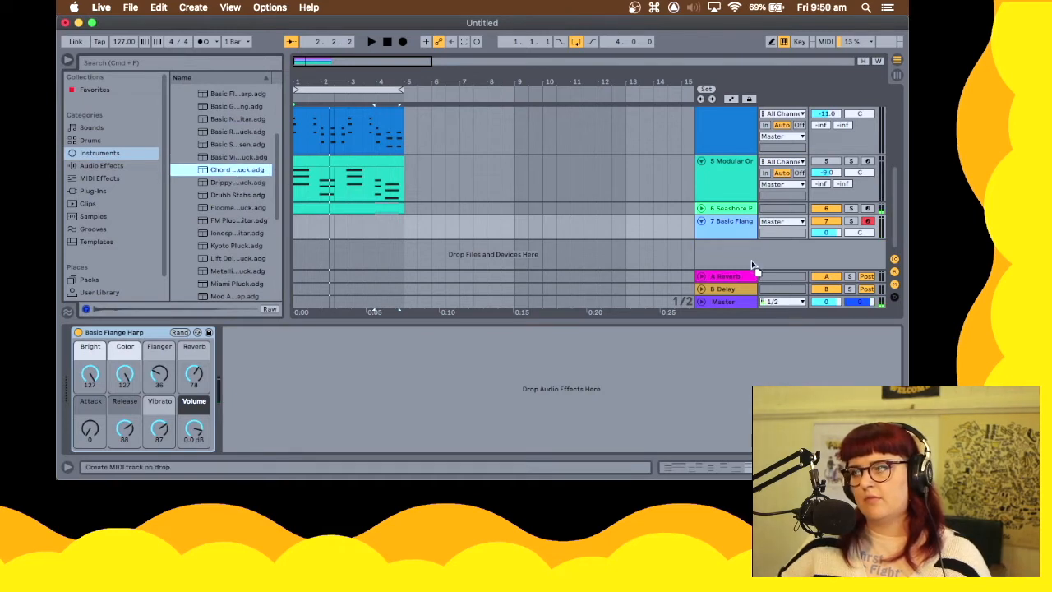
drag(721, 231, 721, 233)
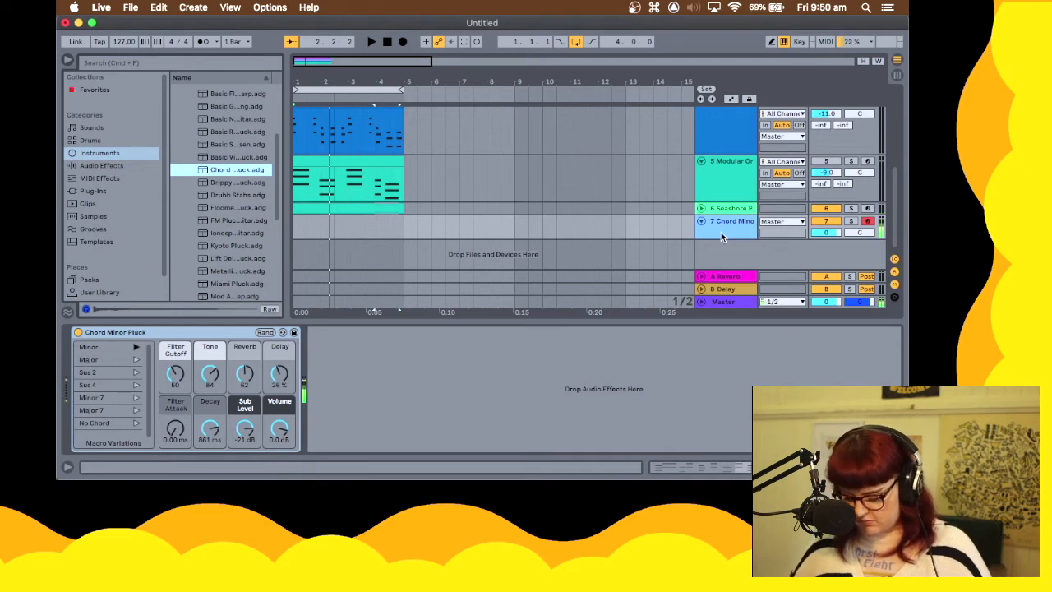
key(space)
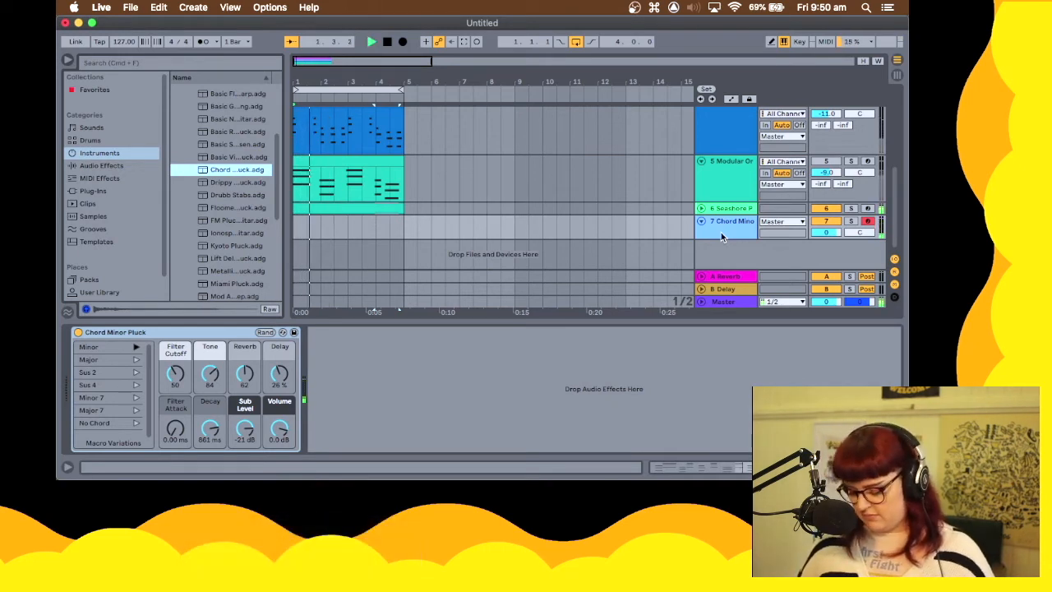
key(space)
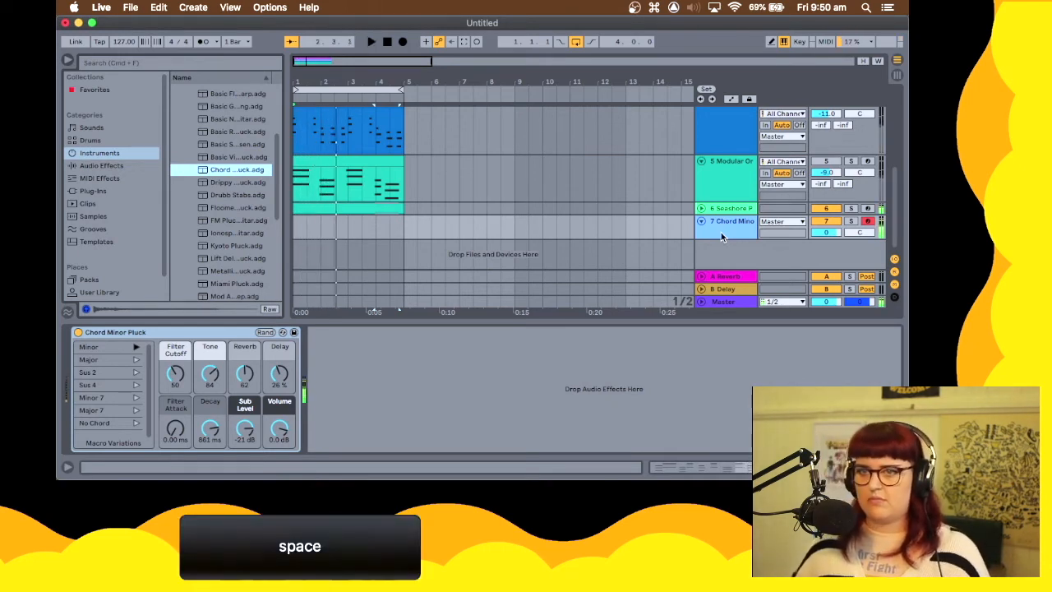
Preview the Water Pluck preset at the end of the Guitar & Plucked folder
scroll(226, 205, down, 5)
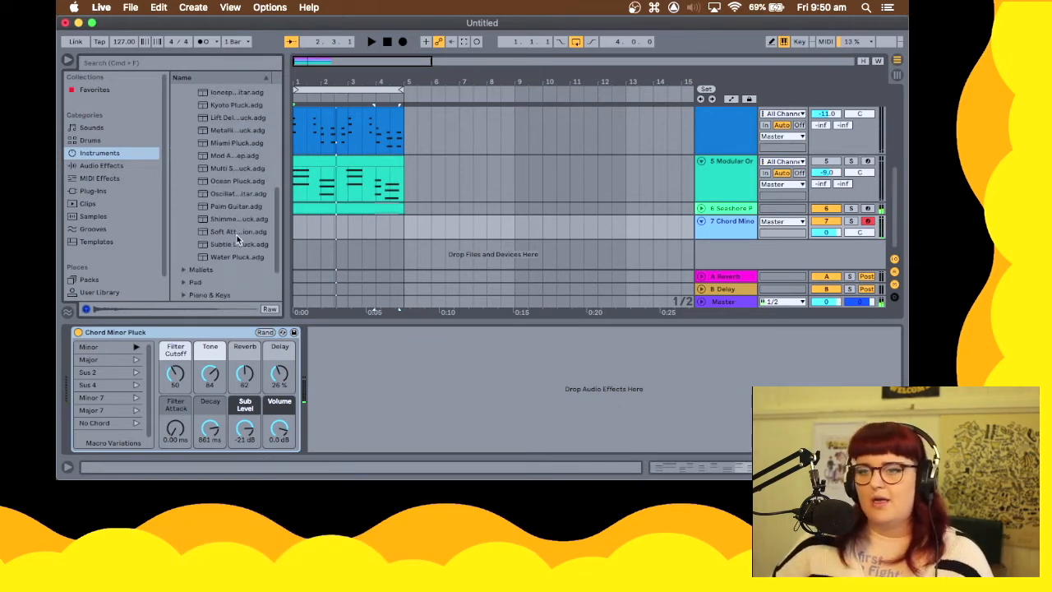
click(247, 259)
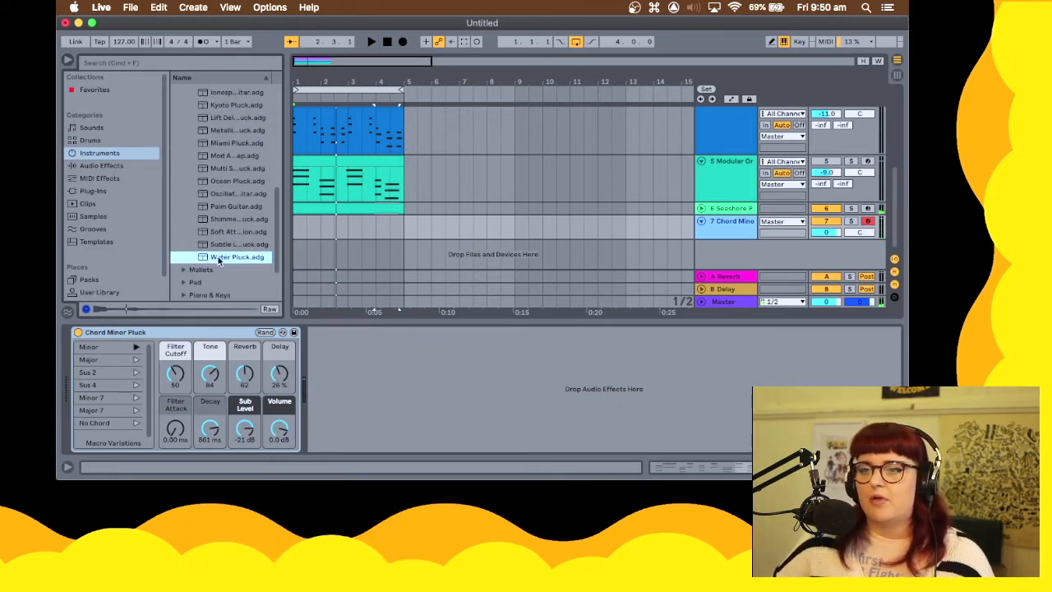
key(space)
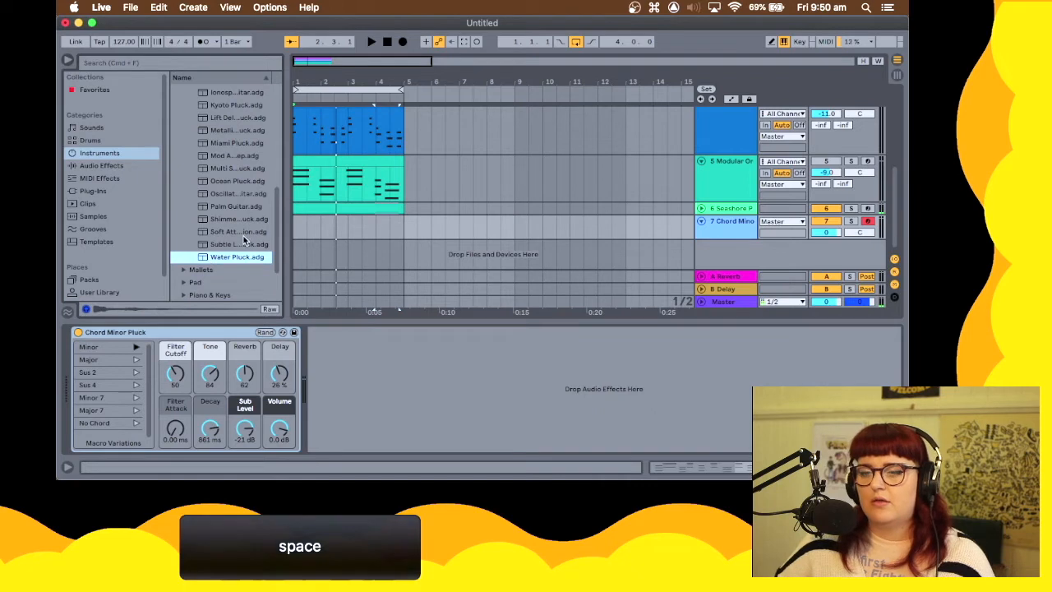
scroll(189, 279, down, 3)
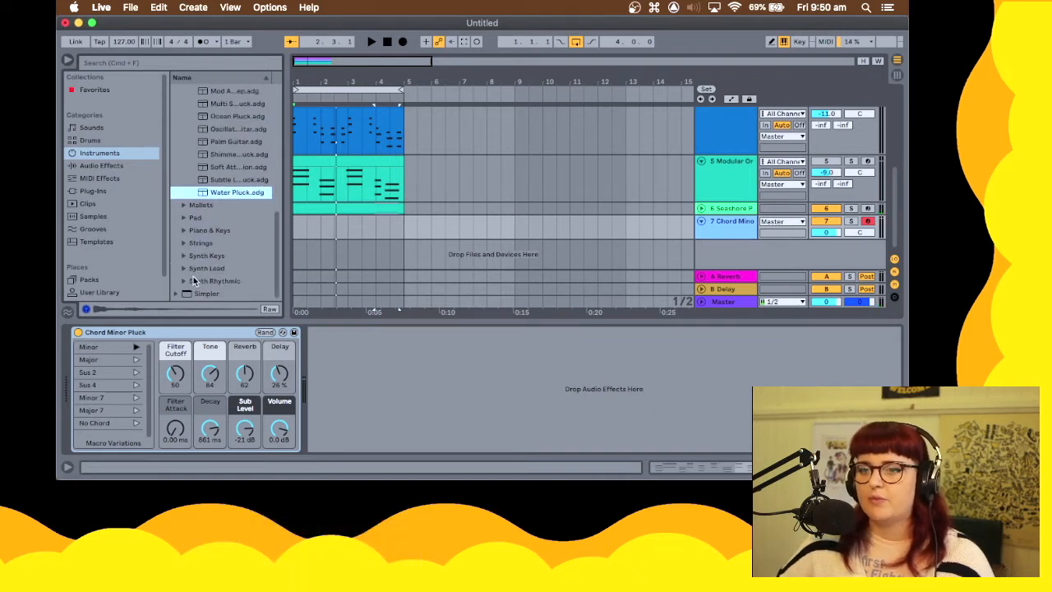
Preview Piano & Keys presets in Instrument Rack and replace track 7's instrument with E-Piano Rusty
click(186, 230)
click(231, 246)
click(239, 257)
scroll(236, 245, down, 5)
click(230, 235)
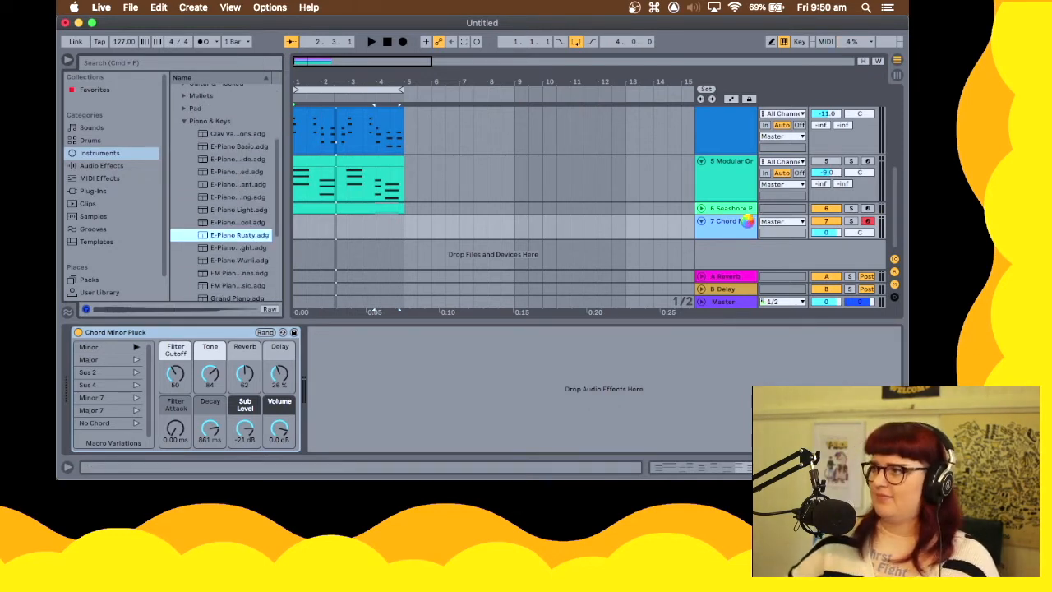
drag(751, 226, 750, 230)
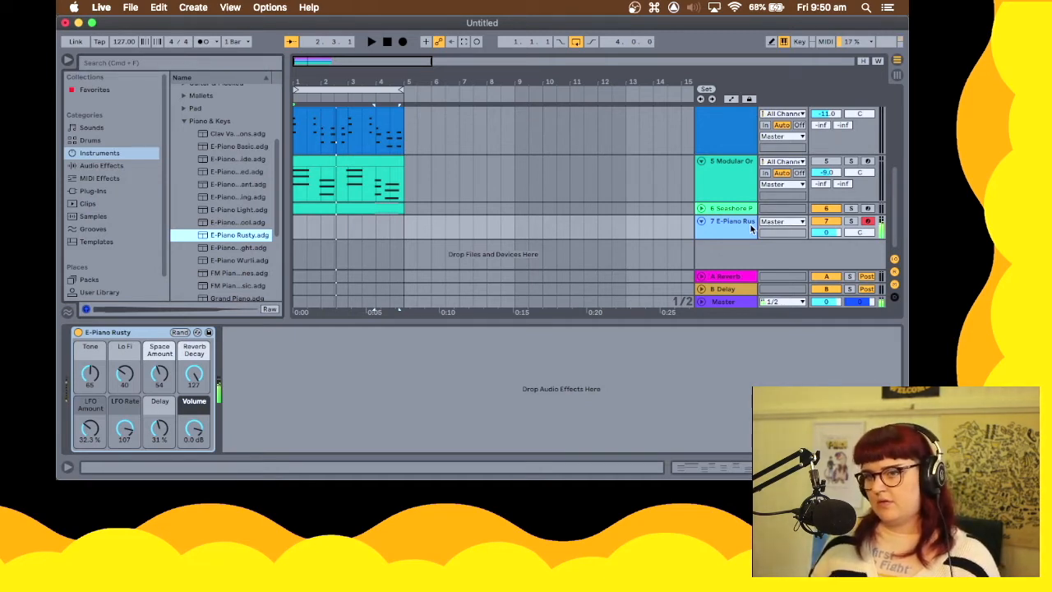
Play the four-bar loop and try out a part with the E-Piano Rusty sound over it
key(space)
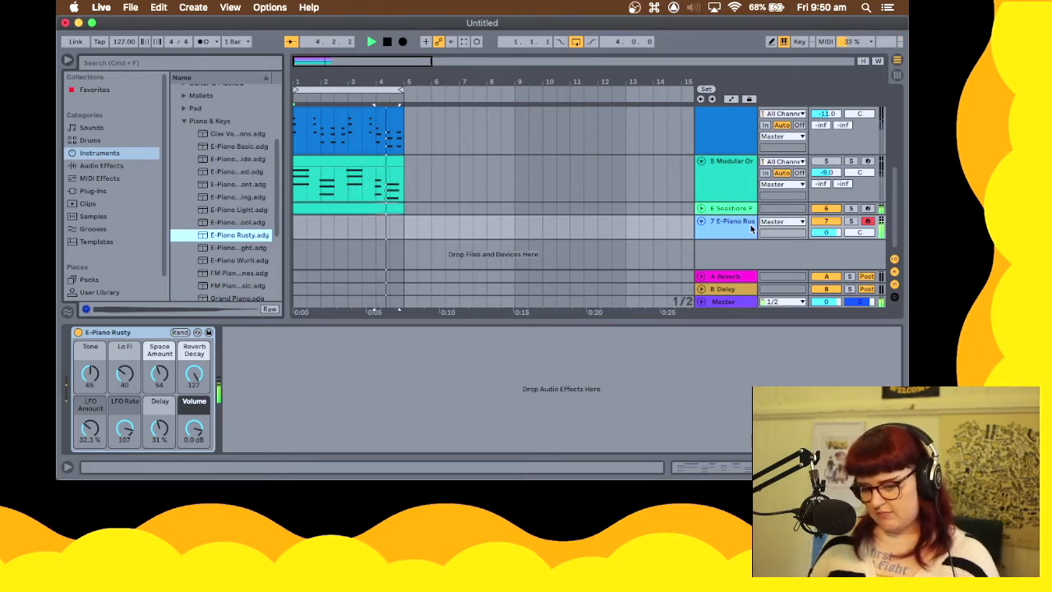
scroll(510, 275, up, 5)
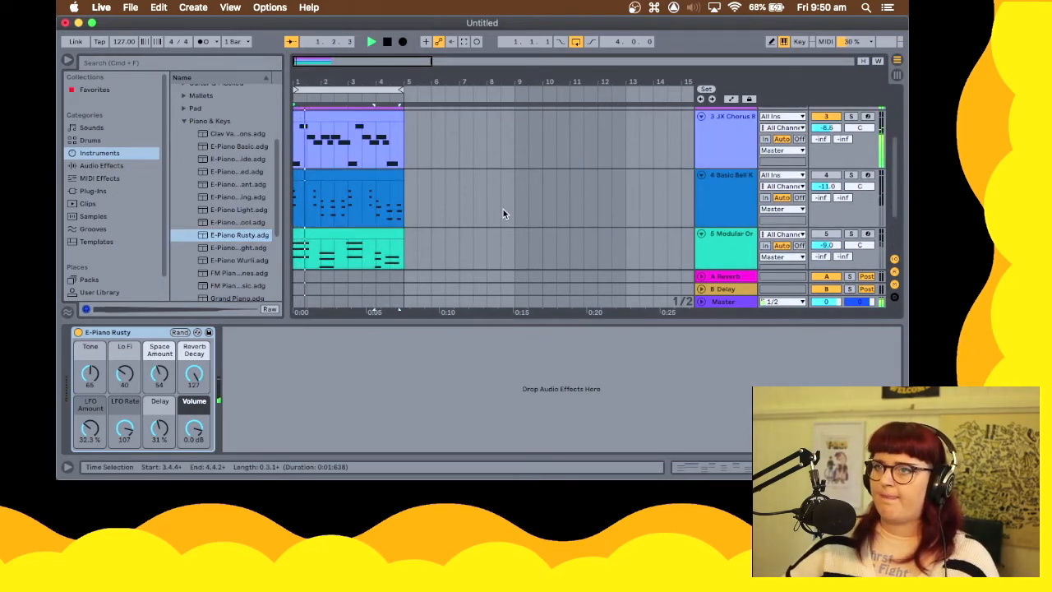
scroll(503, 211, down, 3)
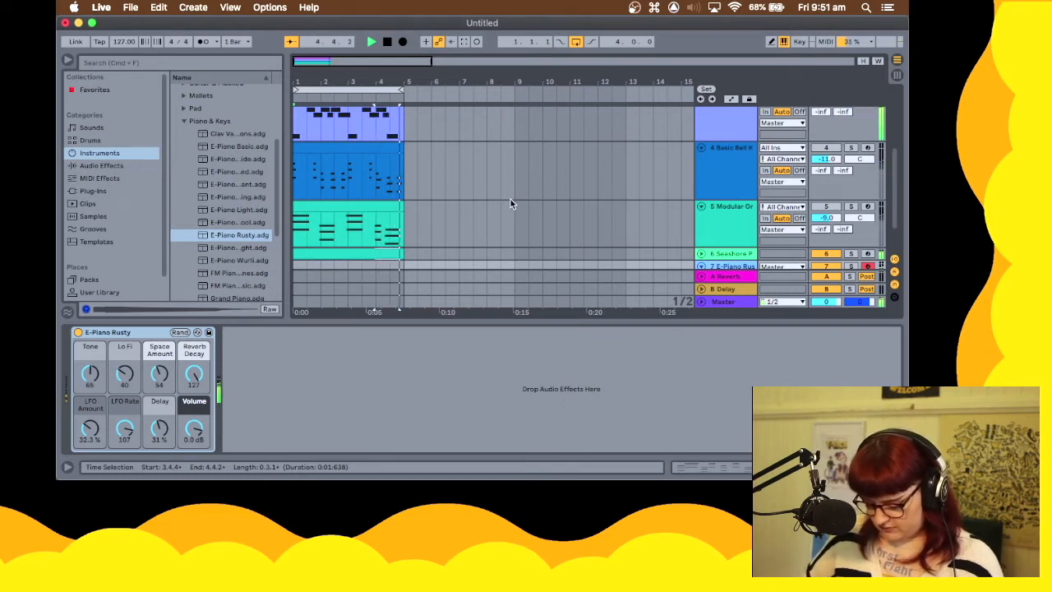
key(space)
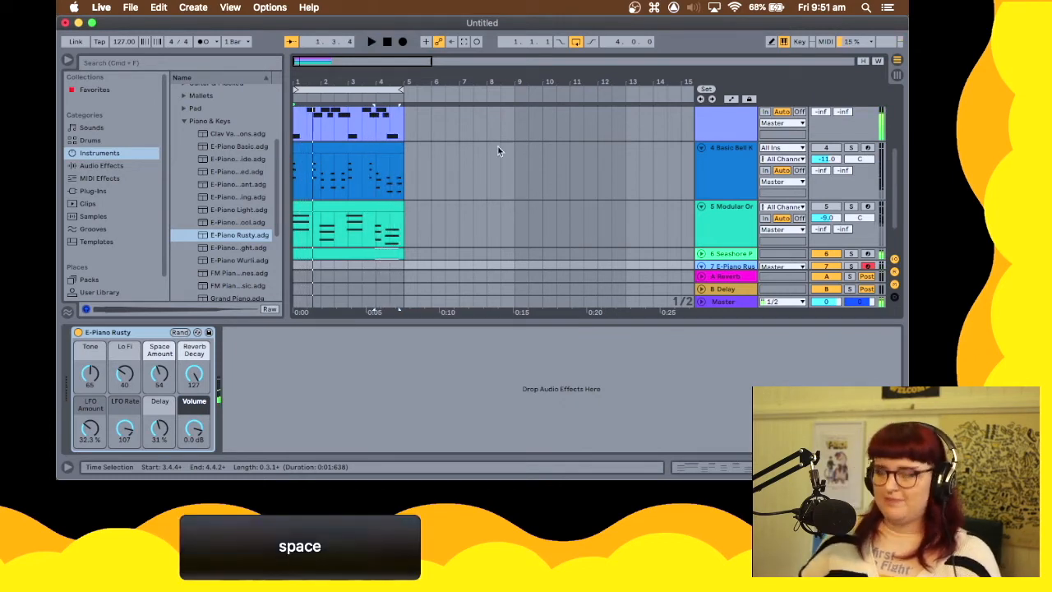
Capture the just-played MIDI as a clip on track 7, align it to the loop start at 1.1.1 and listen
click(464, 43)
scroll(479, 158, down, 3)
drag(307, 223, 280, 216)
key(space)
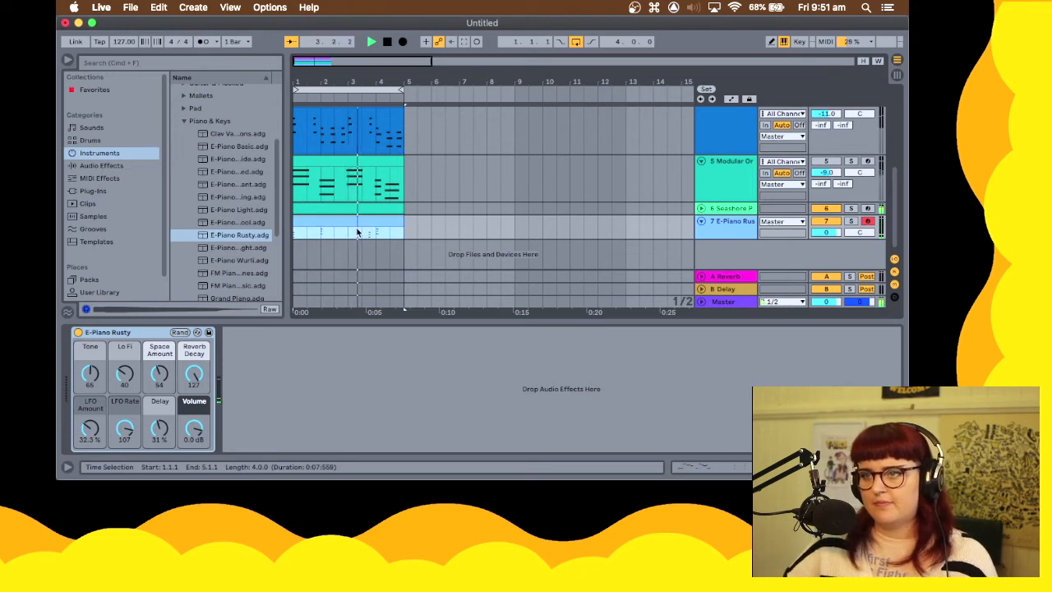
key(space)
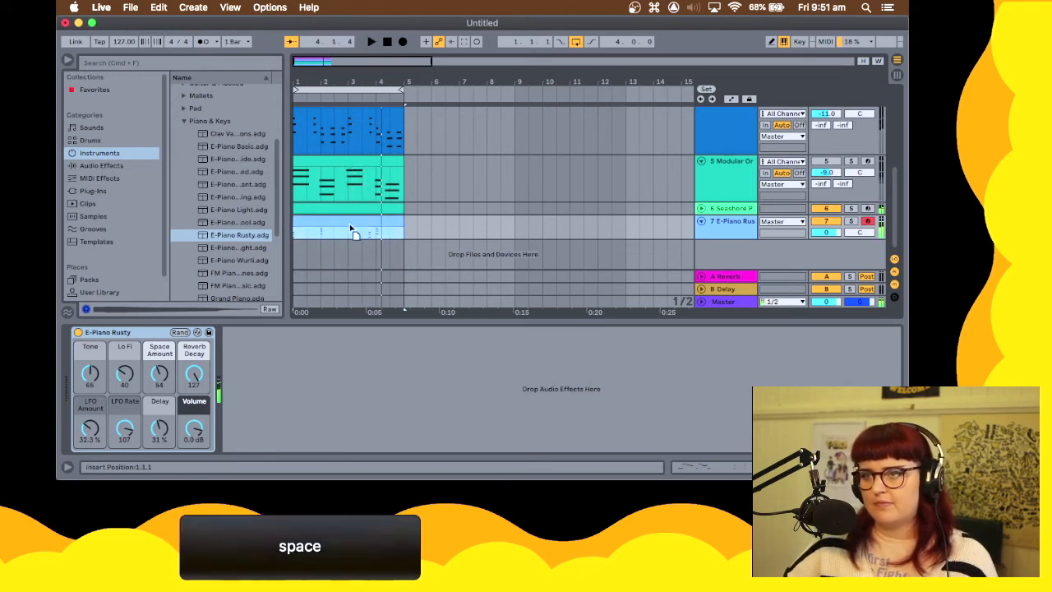
Try other placements of the captured E-Piano clip, including a start at 2.1.1, and delete the clip
drag(357, 229, 370, 228)
drag(301, 220, 282, 221)
key(space)
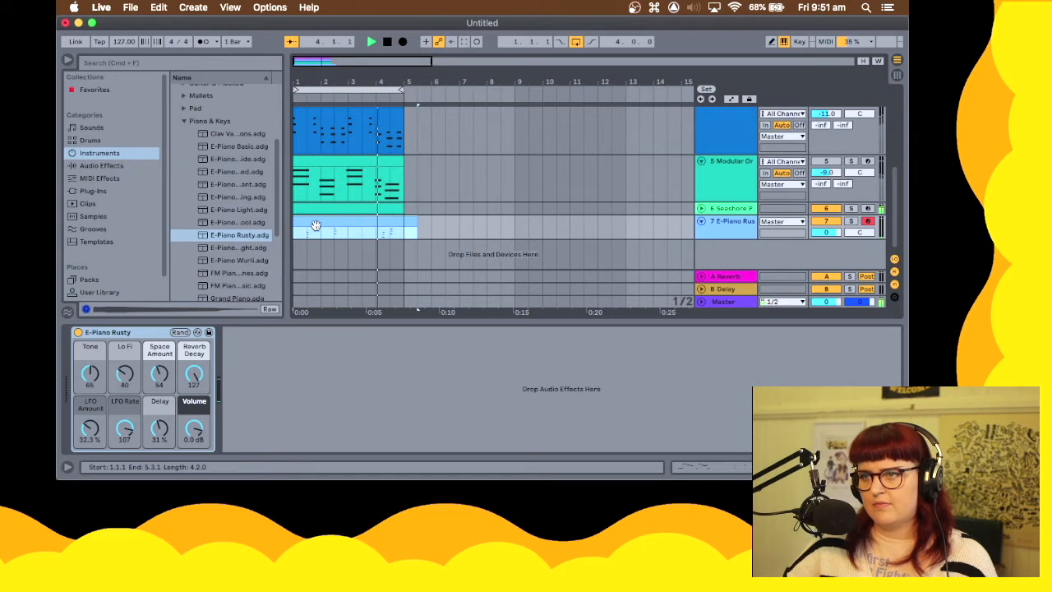
key(space)
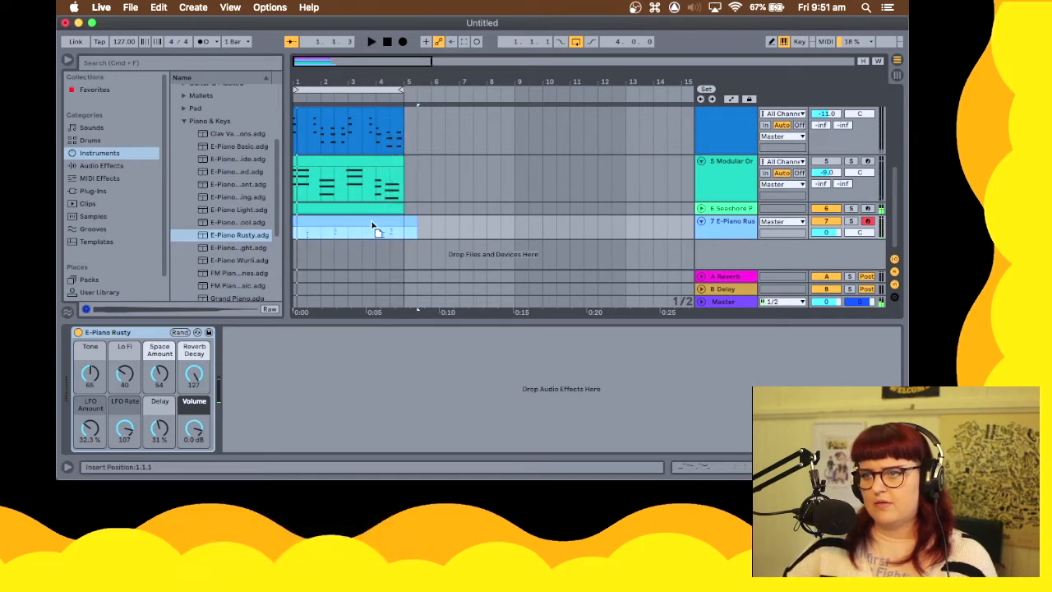
drag(381, 232, 430, 226)
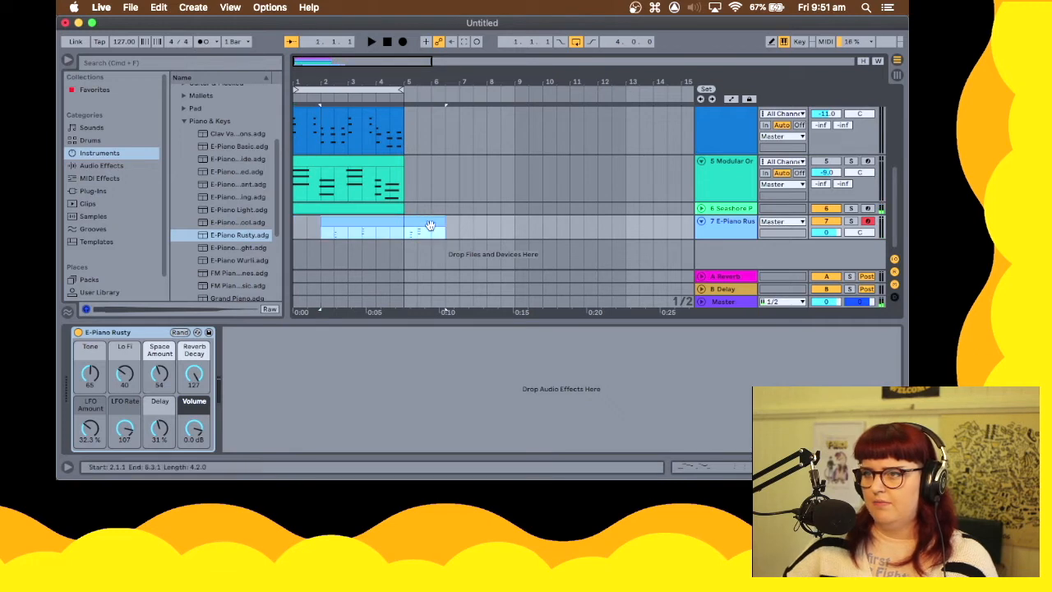
key(space)
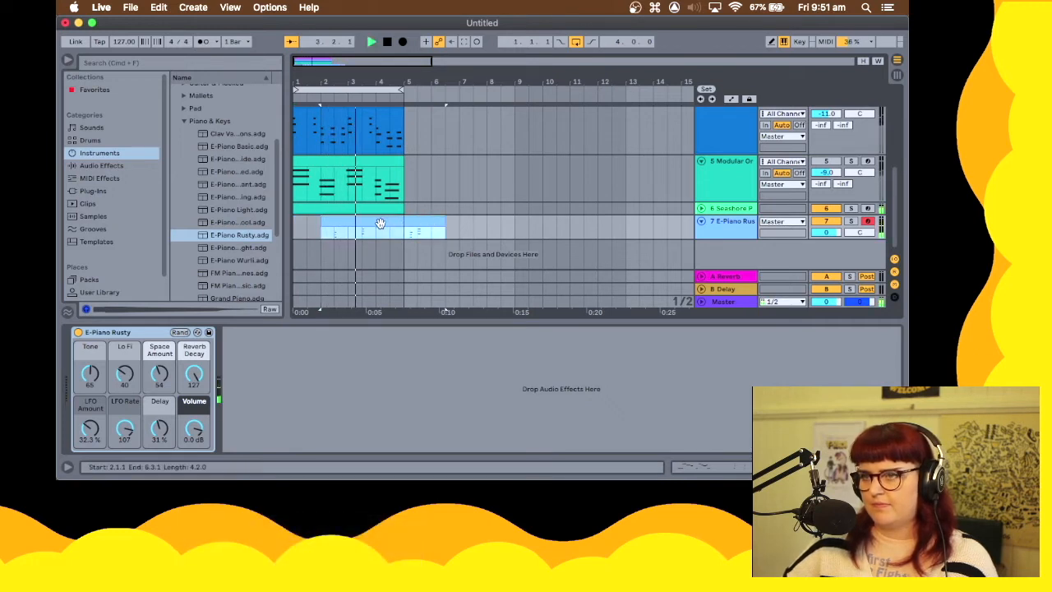
key(space)
key(BackSpace)
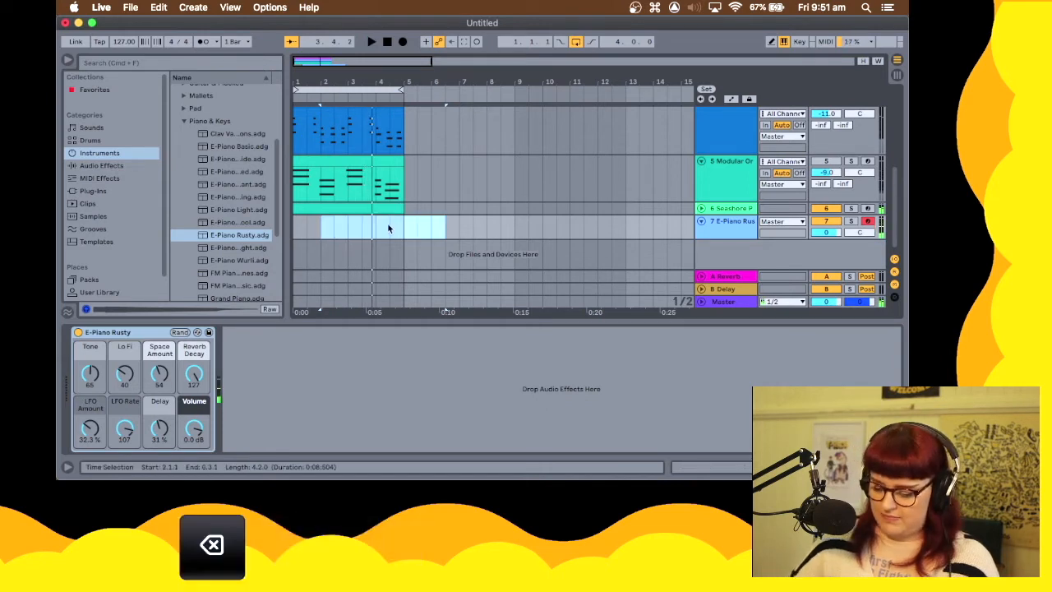
Record a new E-Piano Rusty part on track 7 over the loop and set the main clip's start to 1.3.1
click(401, 43)
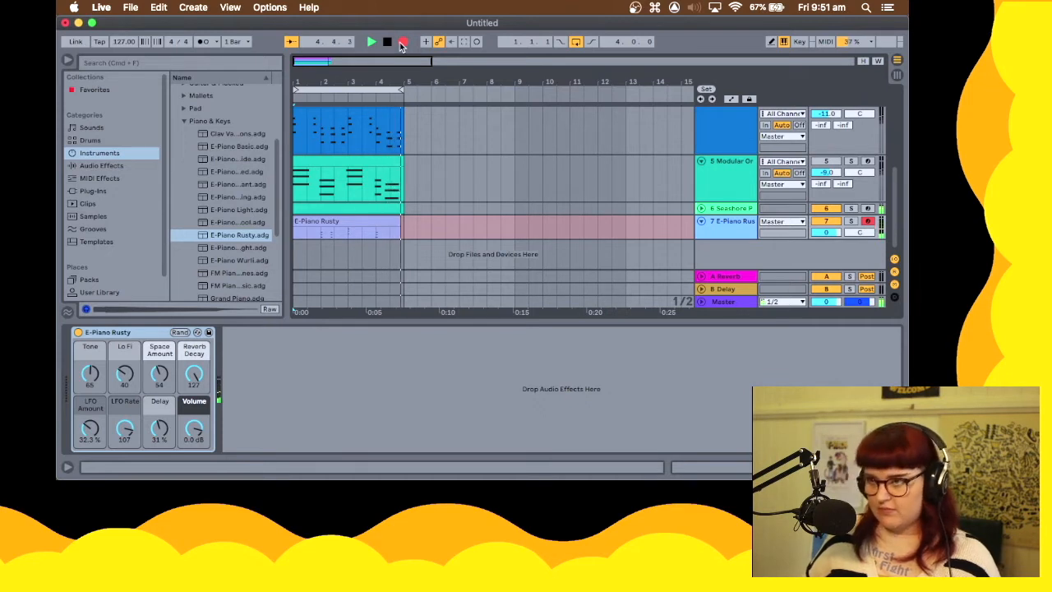
key(space)
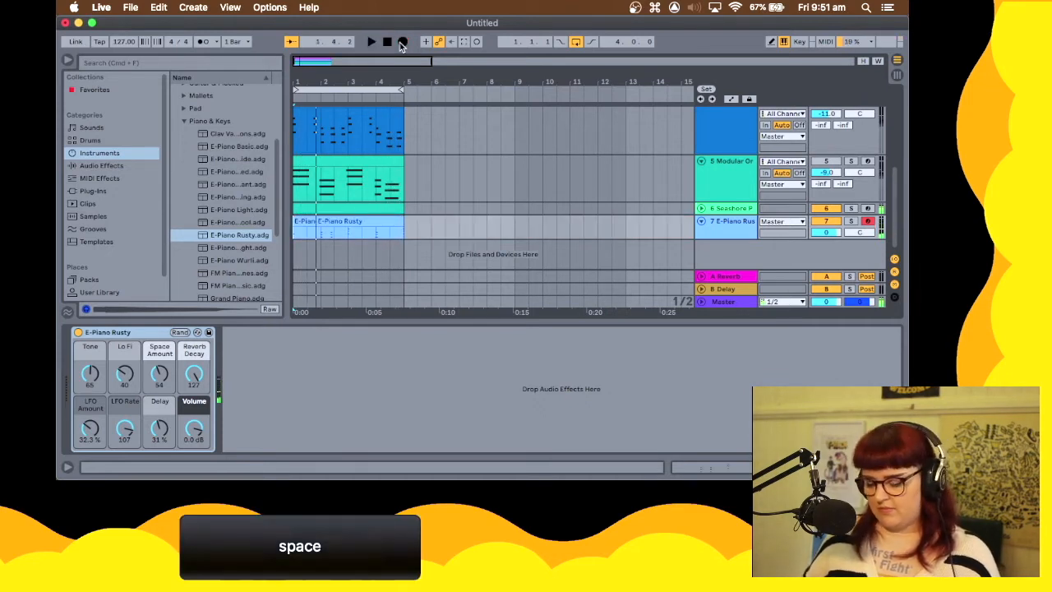
click(318, 216)
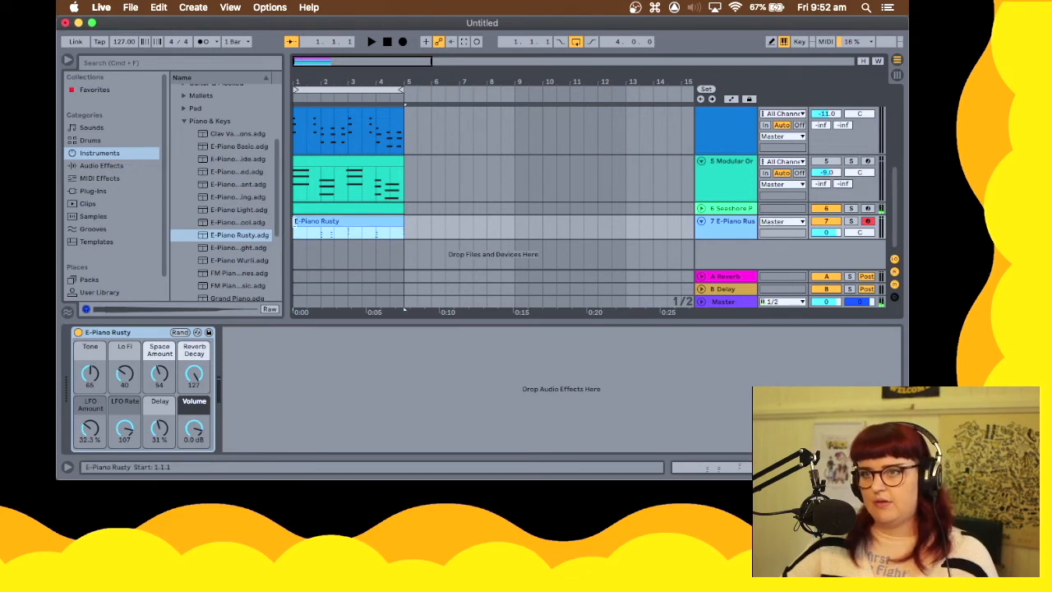
drag(300, 221, 302, 223)
key(super+z)
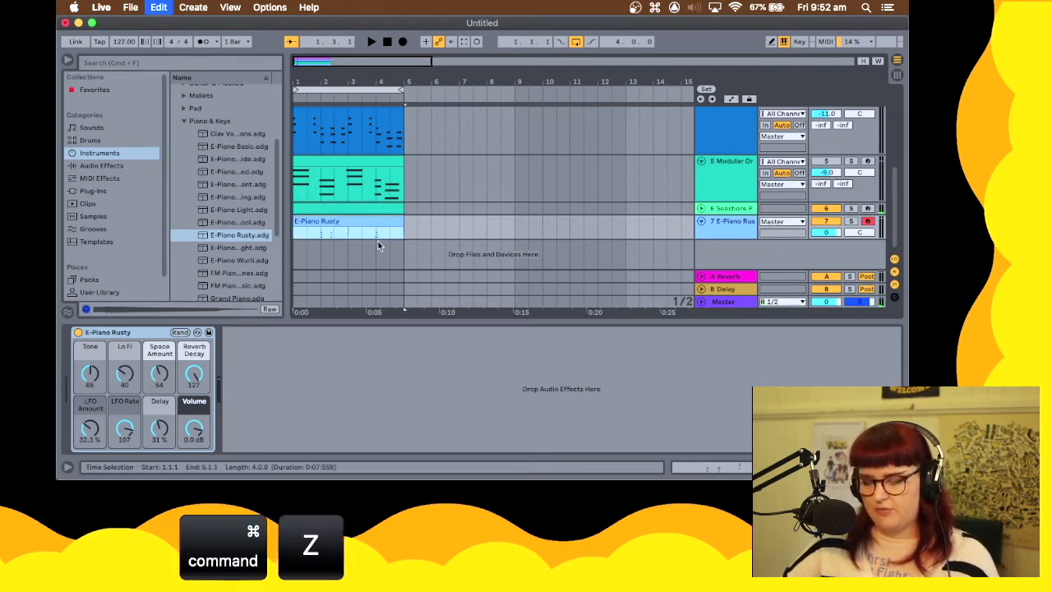
Play back the recorded E-Piano part with the loop and activate track 4, Basic Bell, to hear them together
key(space)
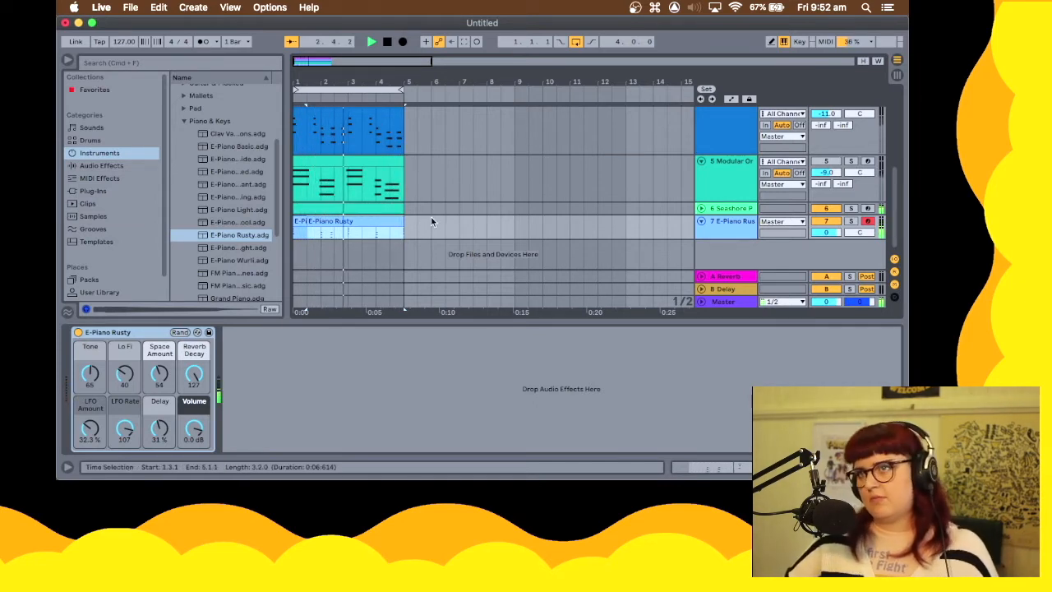
scroll(576, 189, up, 2)
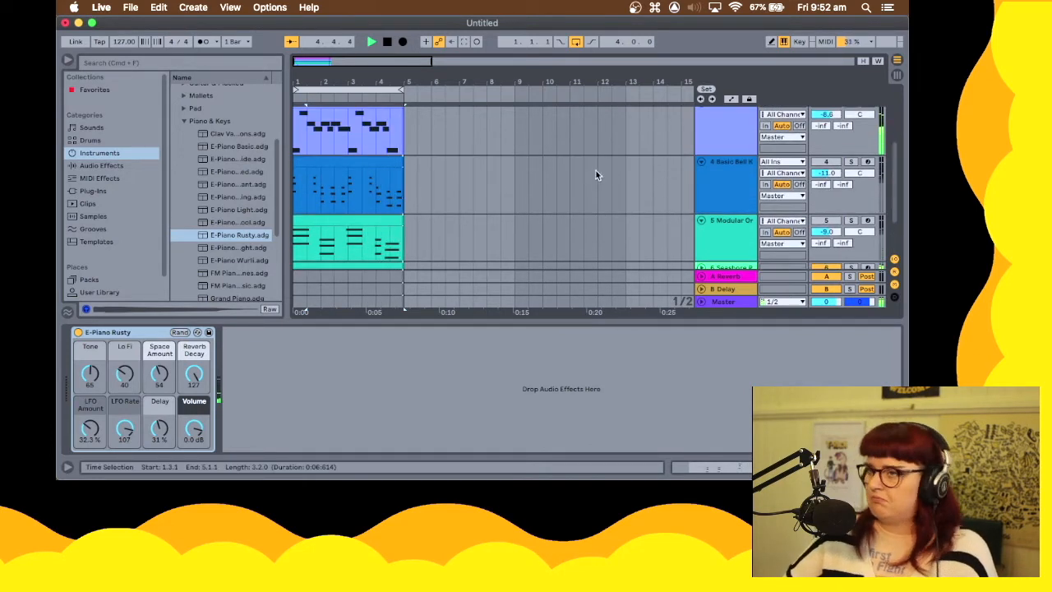
key(space)
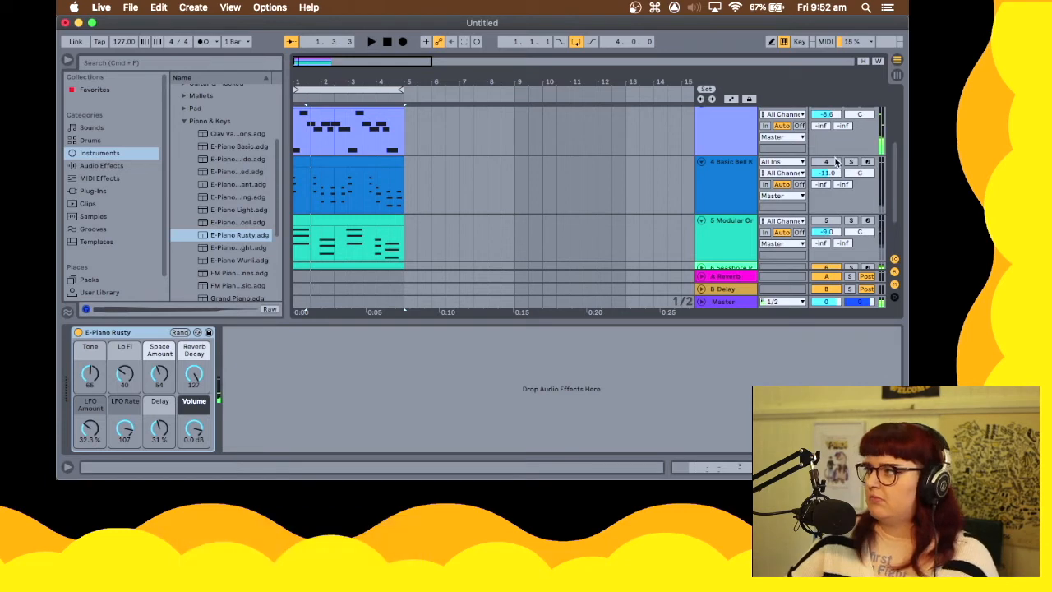
key(space)
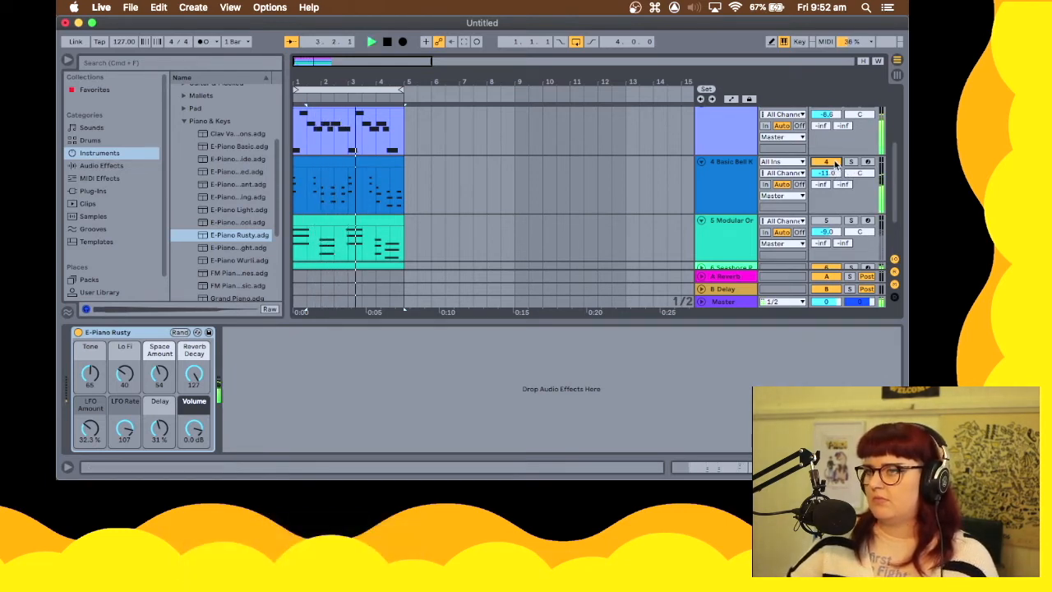
key(space)
scroll(408, 197, down, 2)
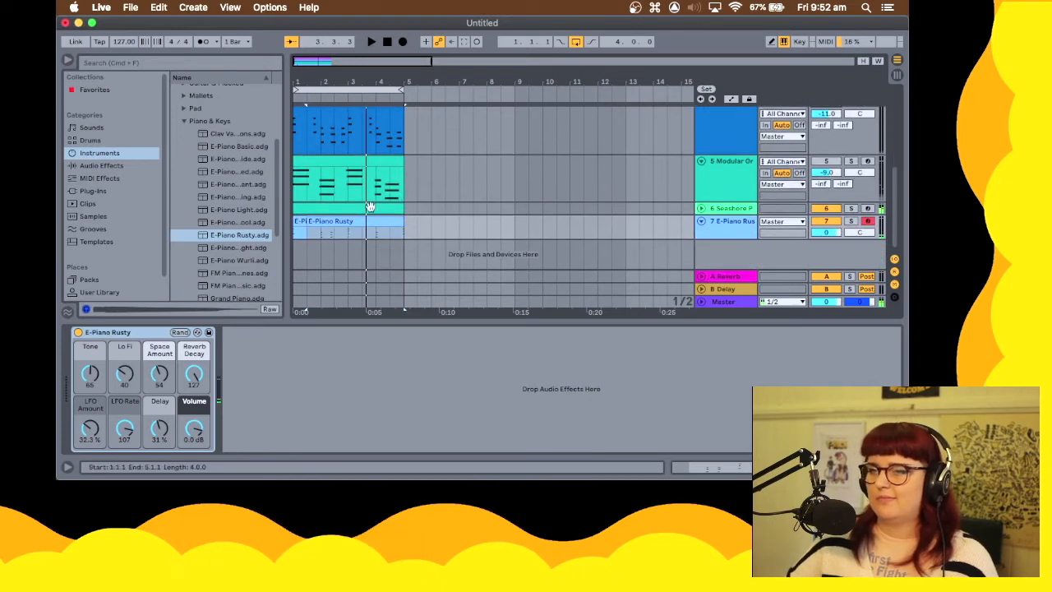
Enlarge the E-Piano Rusty track in the arrangement and replay the loop across all tracks
drag(722, 238, 721, 273)
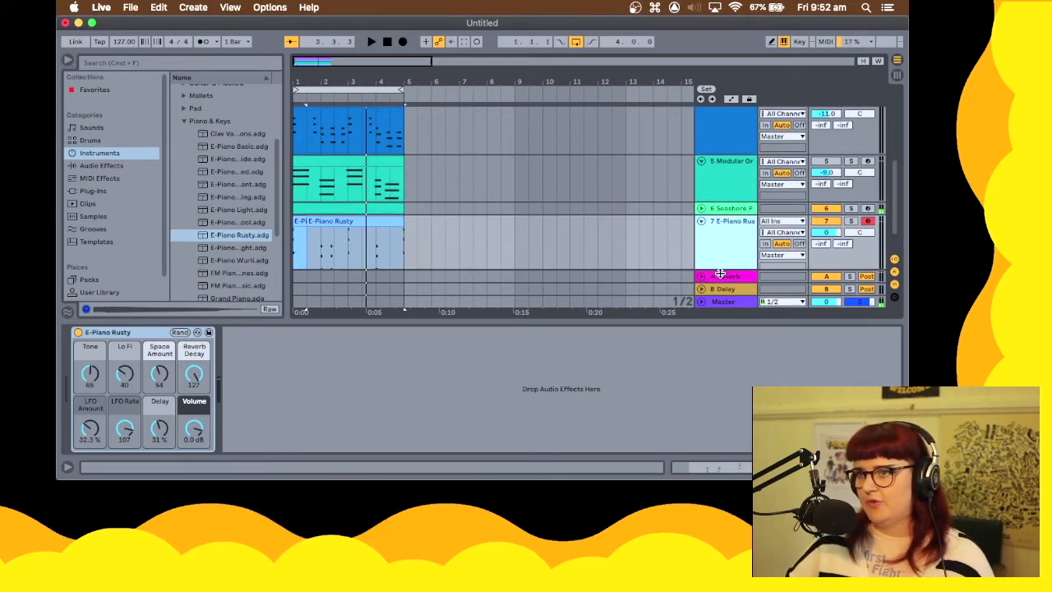
scroll(599, 215, down, 2)
scroll(603, 211, up, 3)
scroll(603, 212, down, 3)
key(space)
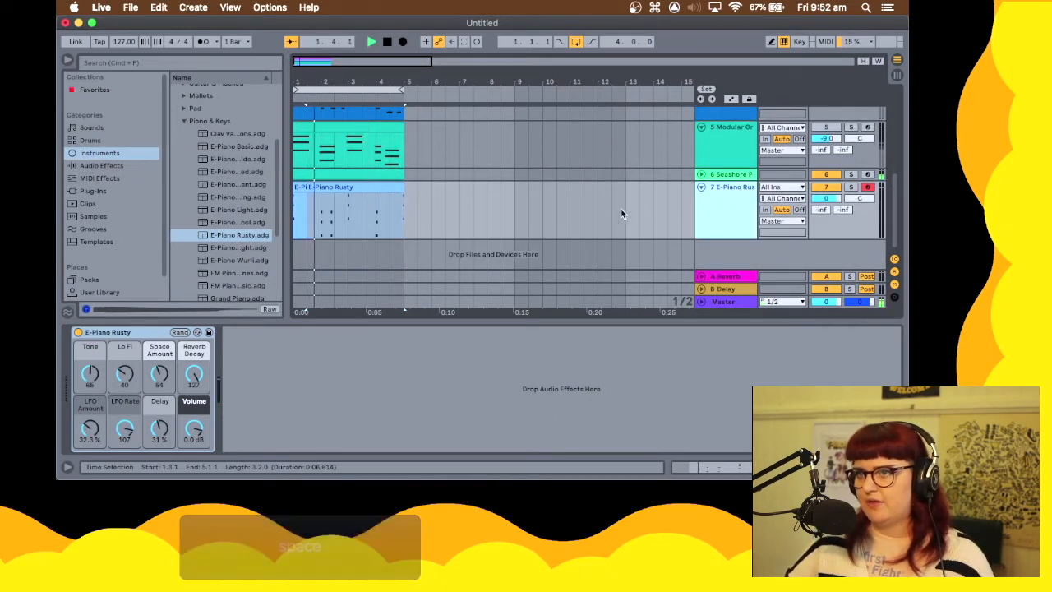
scroll(655, 211, up, 3)
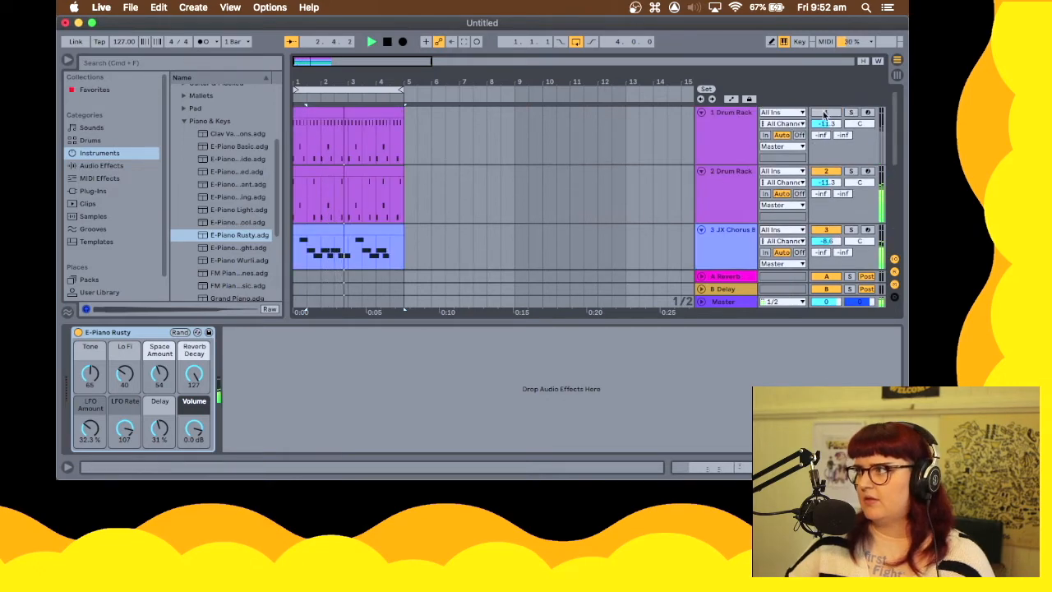
scroll(652, 164, down, 1)
scroll(651, 165, down, 6)
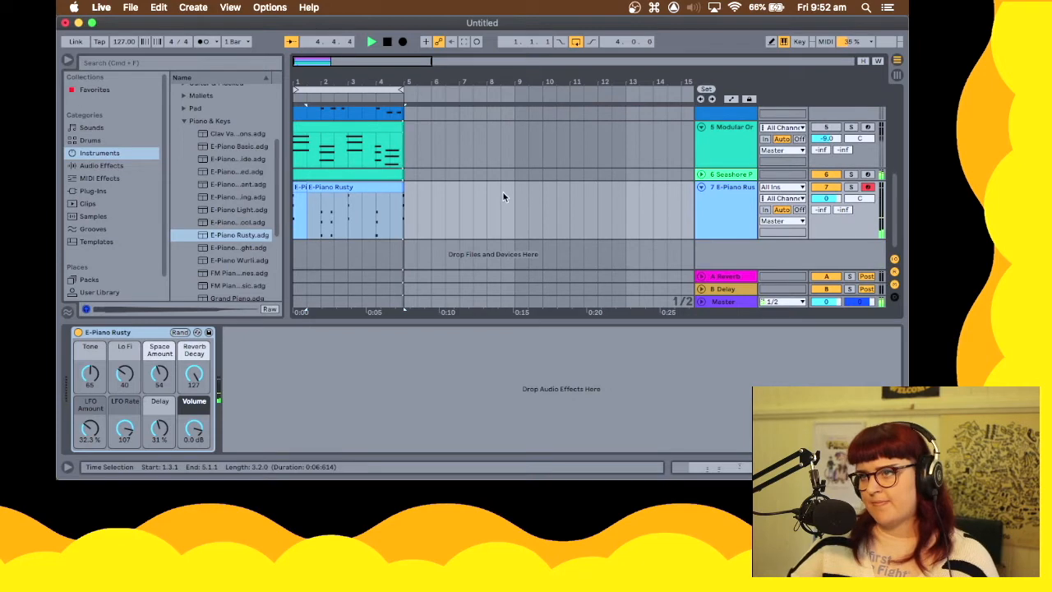
Consolidate the two E-Piano Rusty clips on track 7 into one four-bar clip from 1.1.1 to 5.1.1
double_click(367, 197)
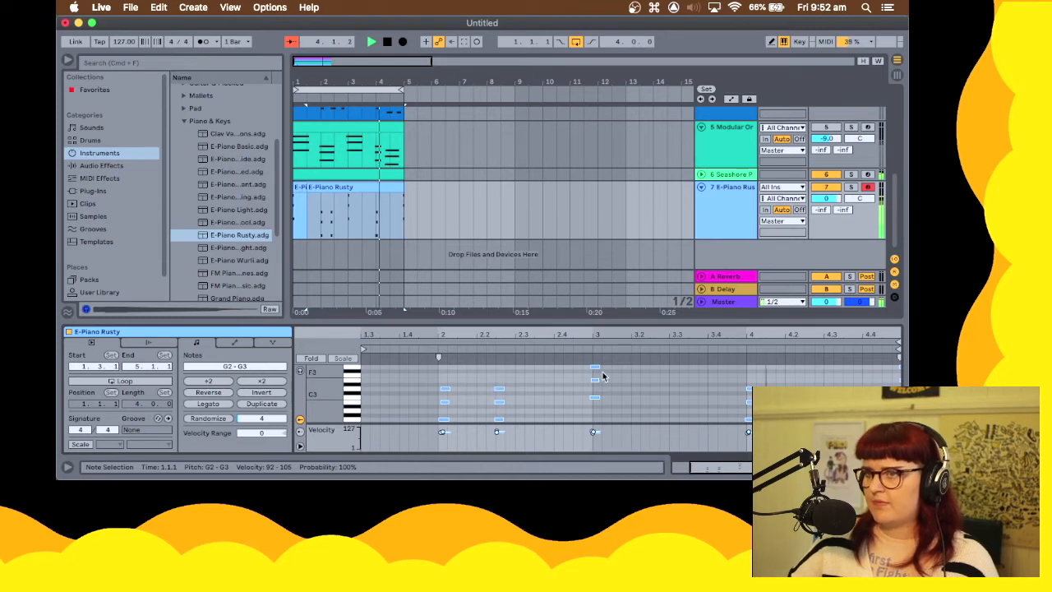
key(space)
shift+click(300, 188)
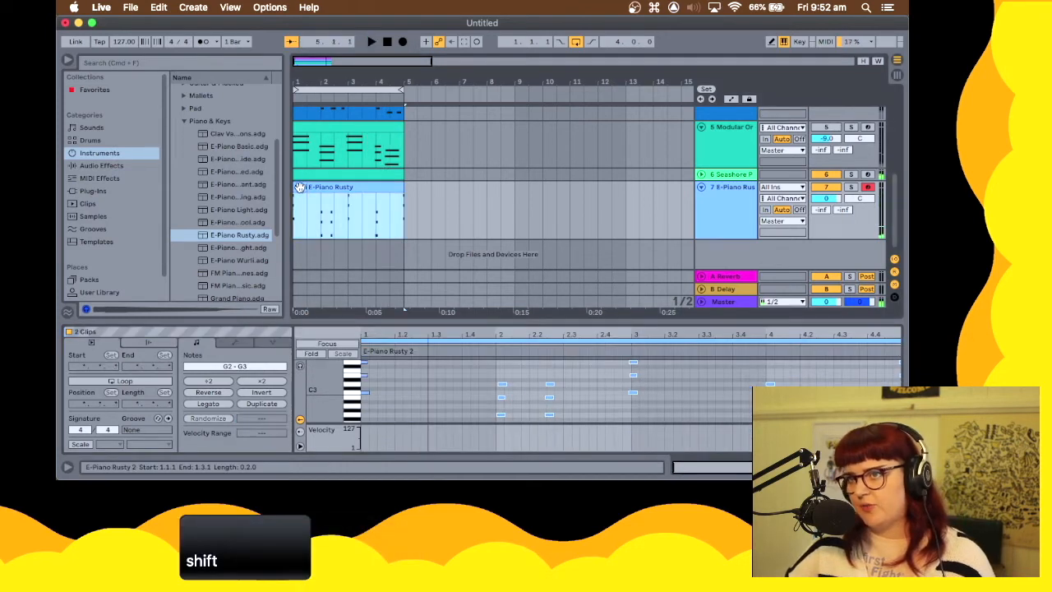
key(super)
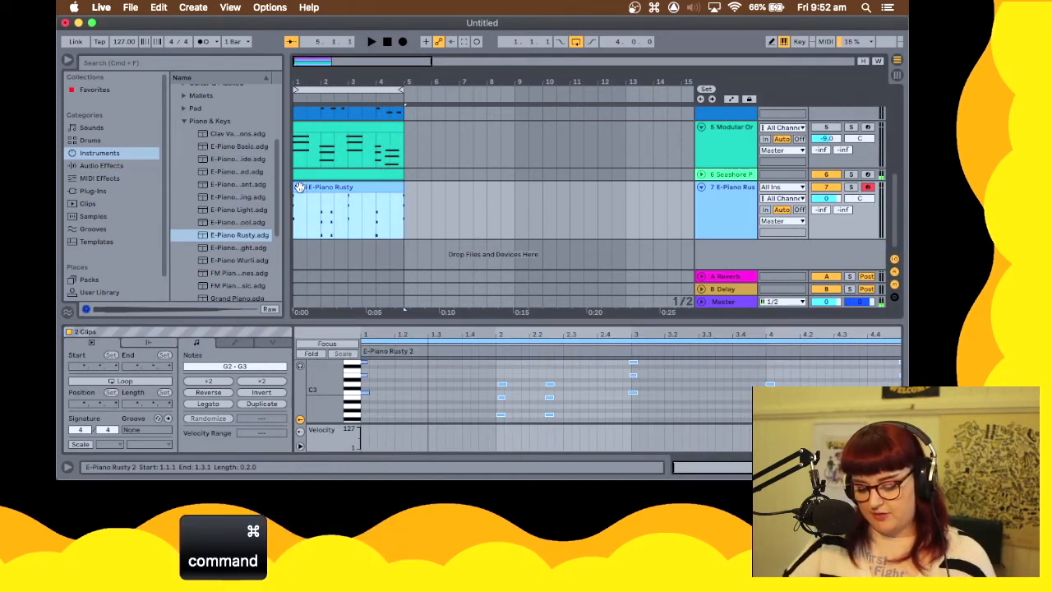
key(super+j)
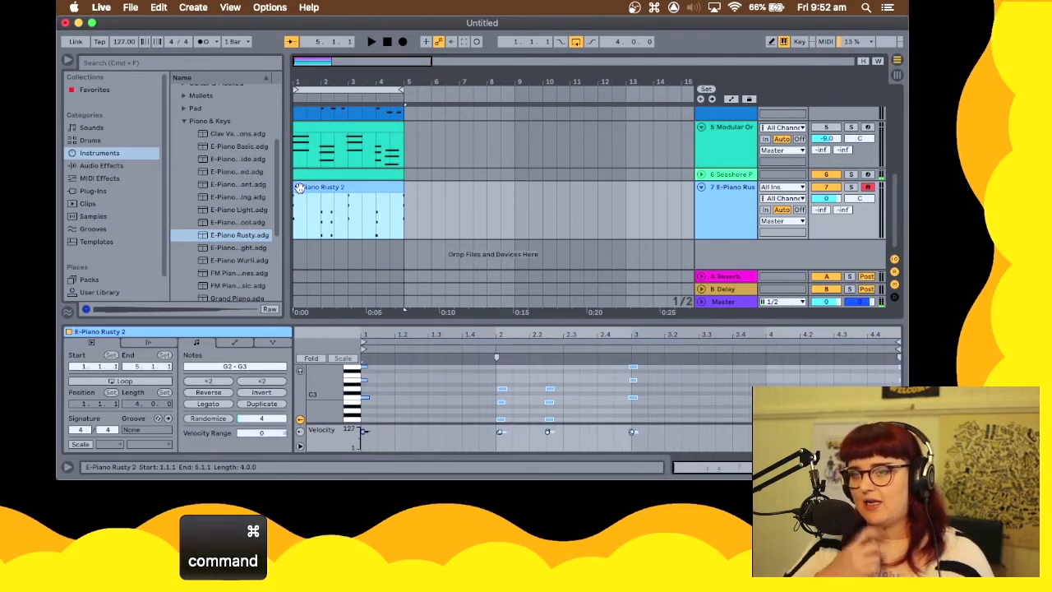
key(space)
key(space)
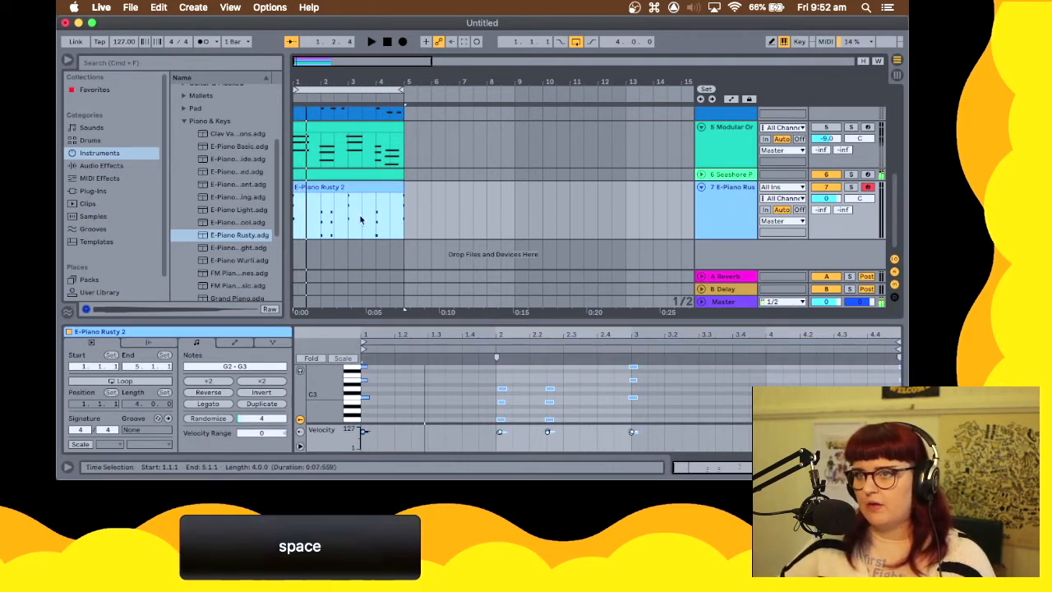
Quantize the opening C3–G3 chord of the consolidated E-Piano clip and play back the loop
drag(396, 407, 361, 367)
key(space)
key(space)
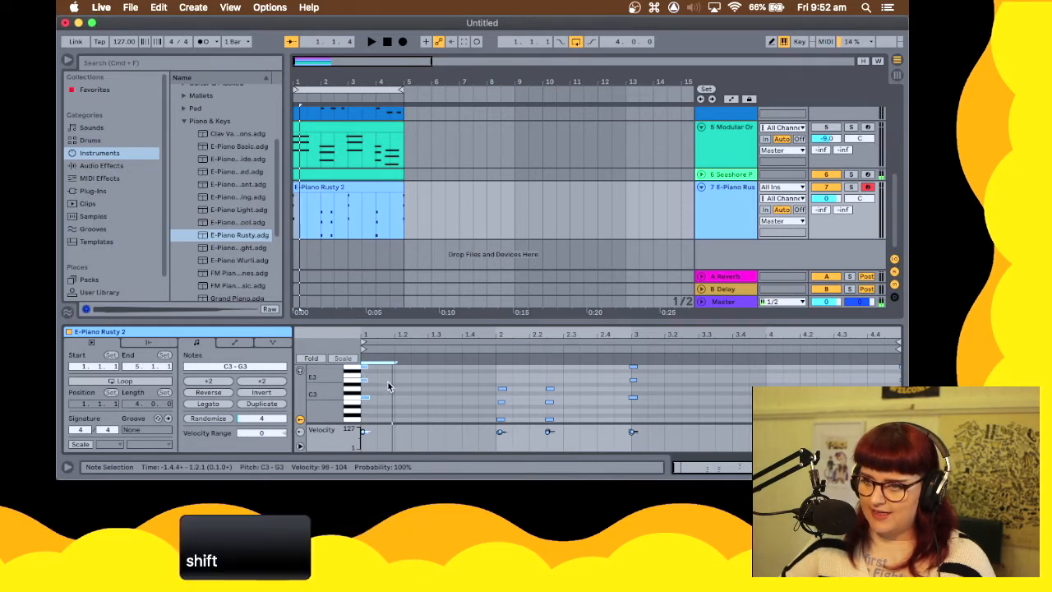
click(364, 367)
drag(363, 369, 362, 365)
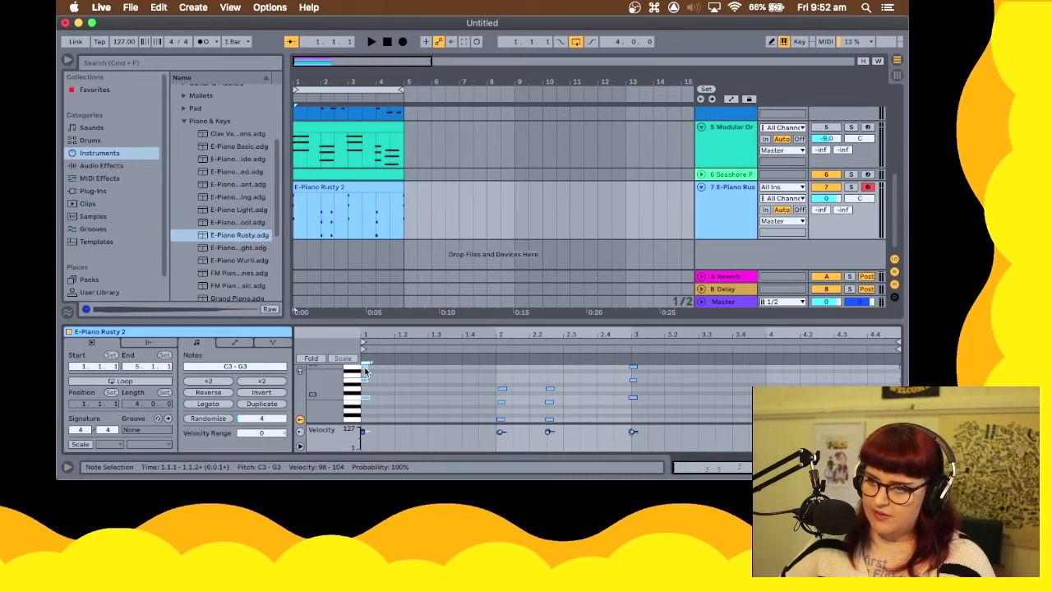
key(super+u)
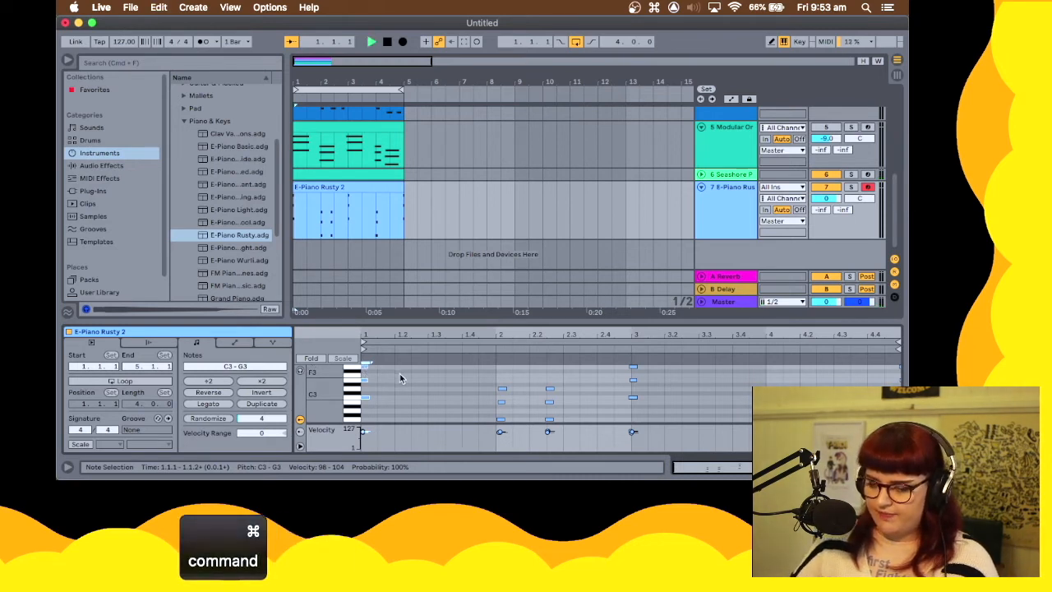
key(space)
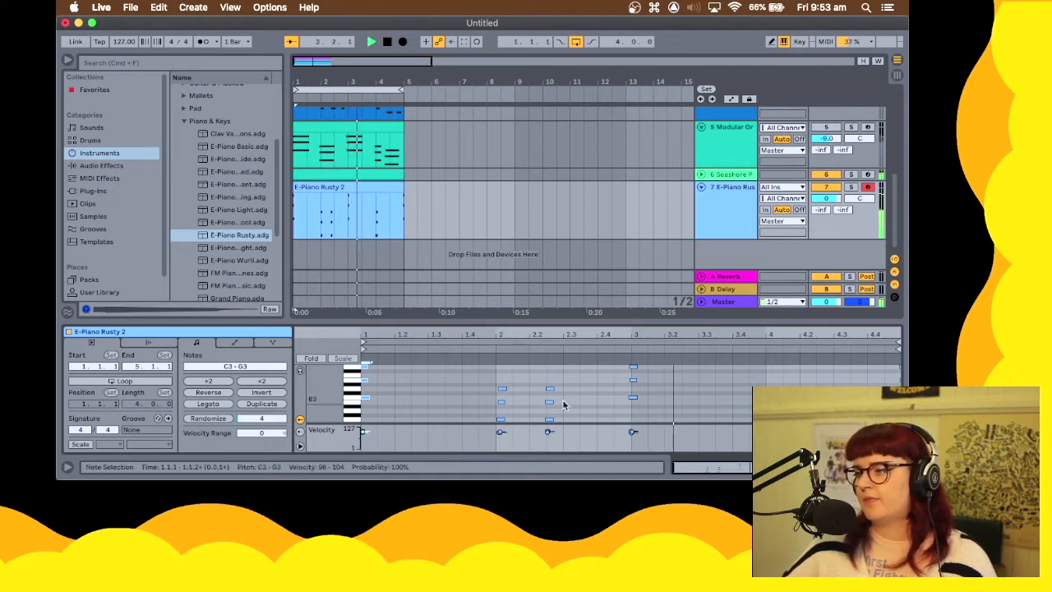
key(shift)
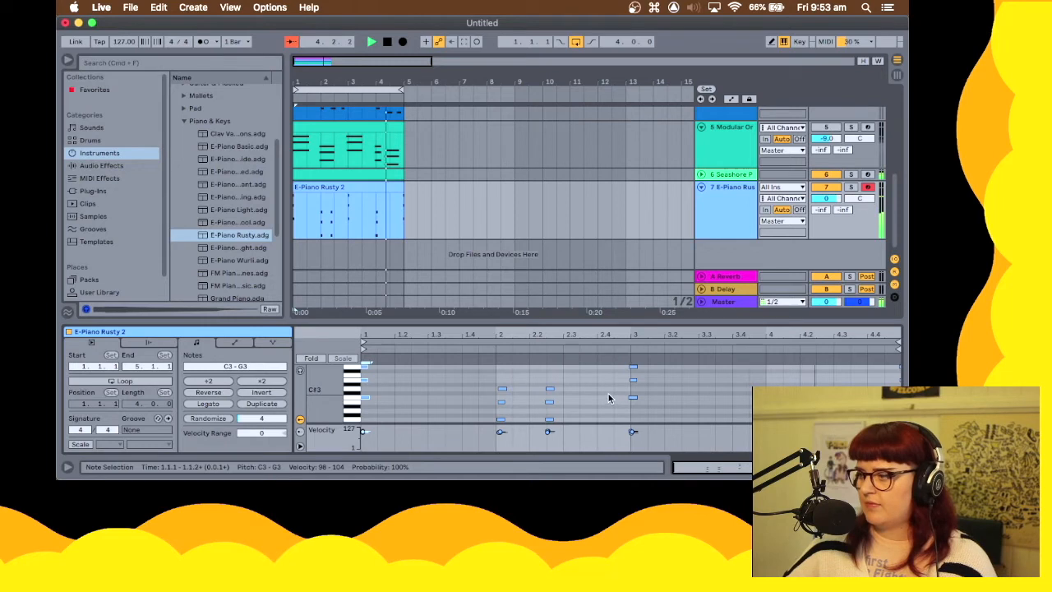
key(space)
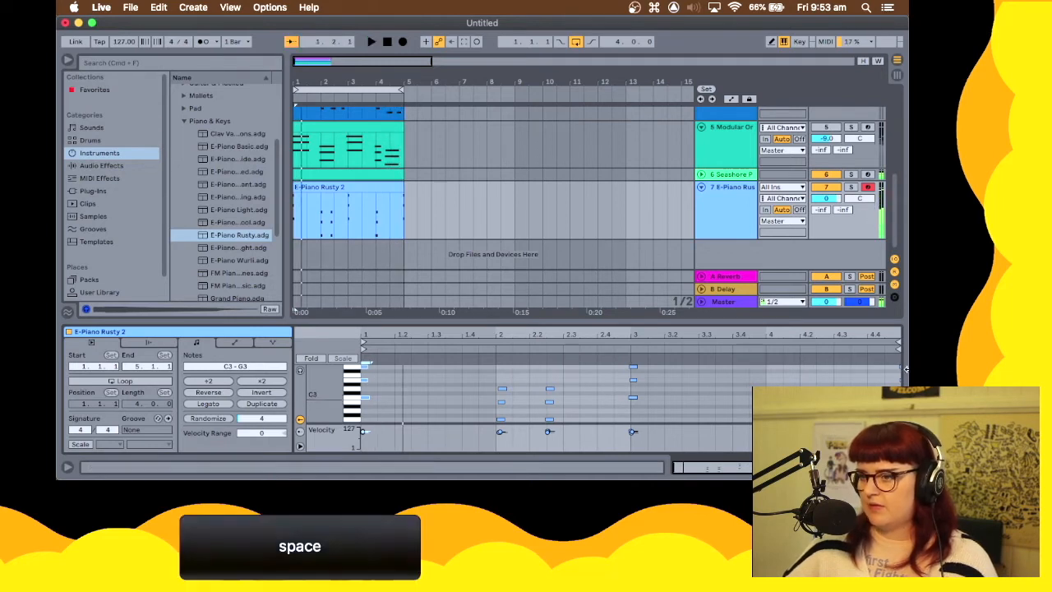
Delete the stray chord at the very end of bar 4 in the E-Piano Rusty clip and play back the loop
click(894, 368)
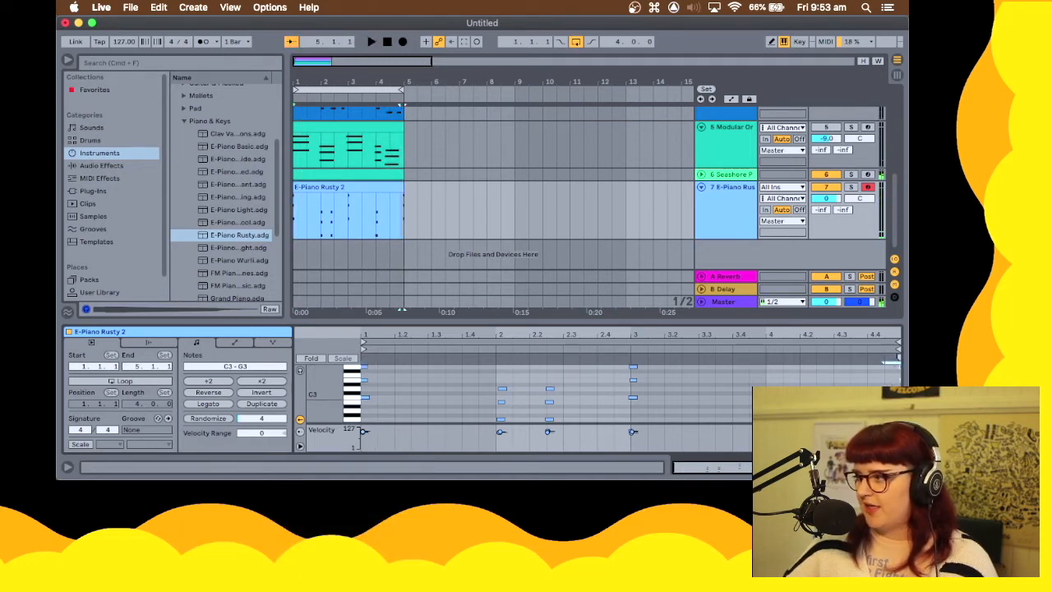
key(BackSpace)
key(space)
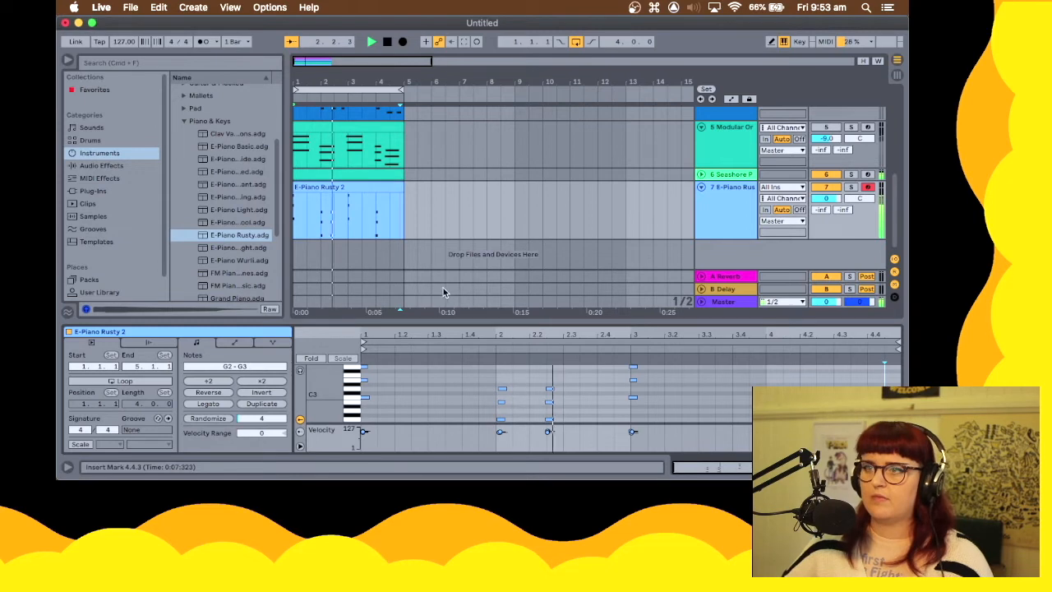
click(409, 188)
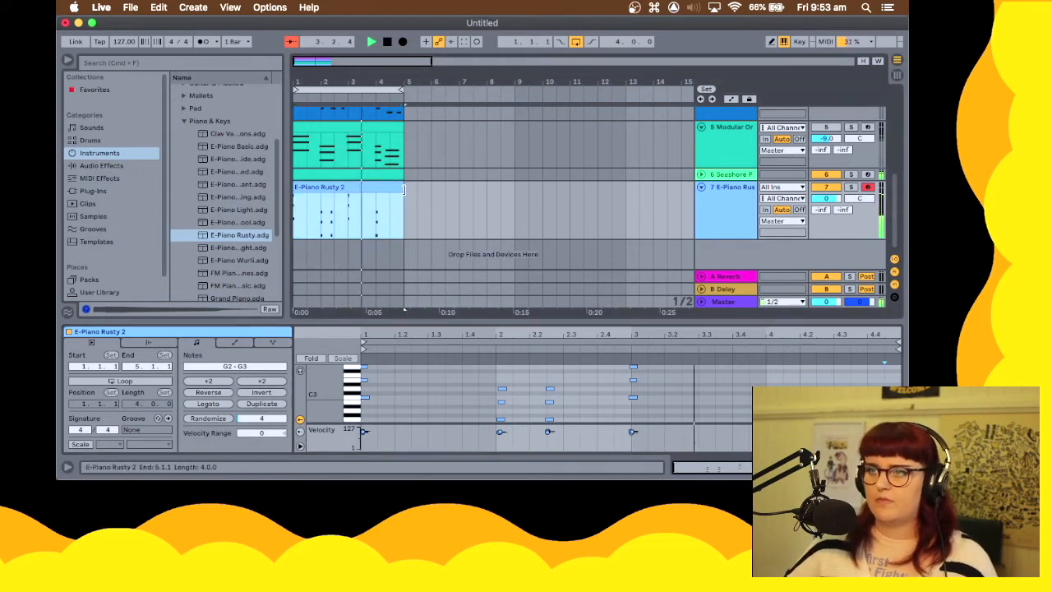
click(439, 196)
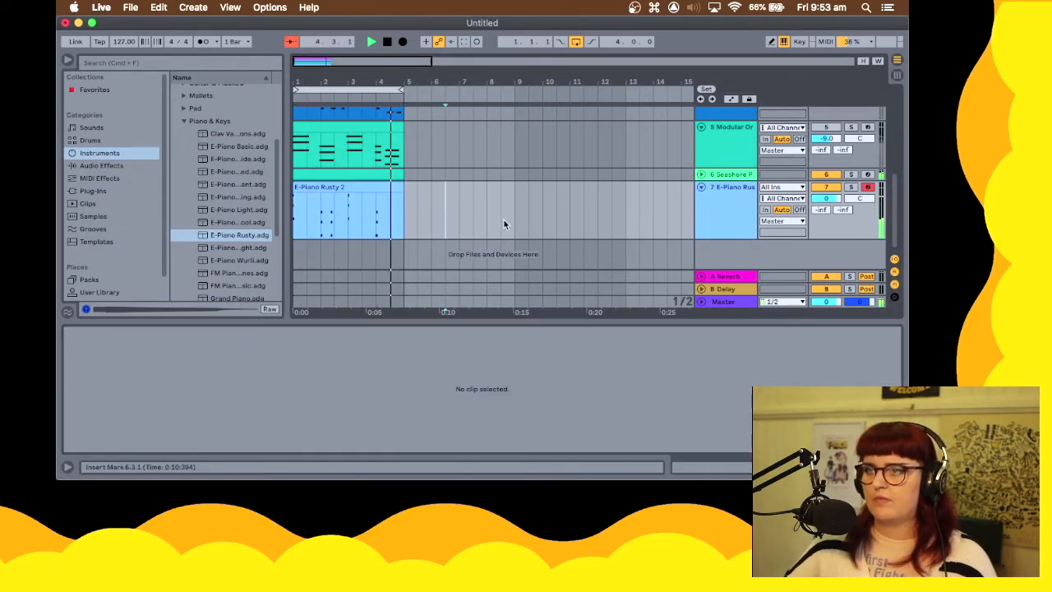
key(space)
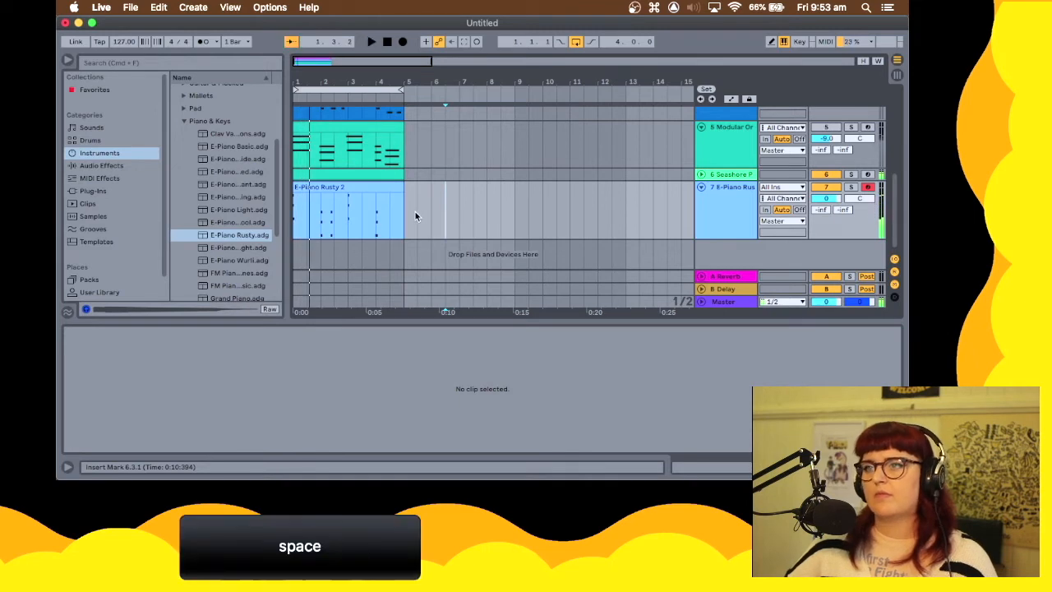
Duplicate the G2–D3 chord at the start of bar 4 in the E-Piano Rusty clip to about 4.2.2 and play back the loop
click(366, 187)
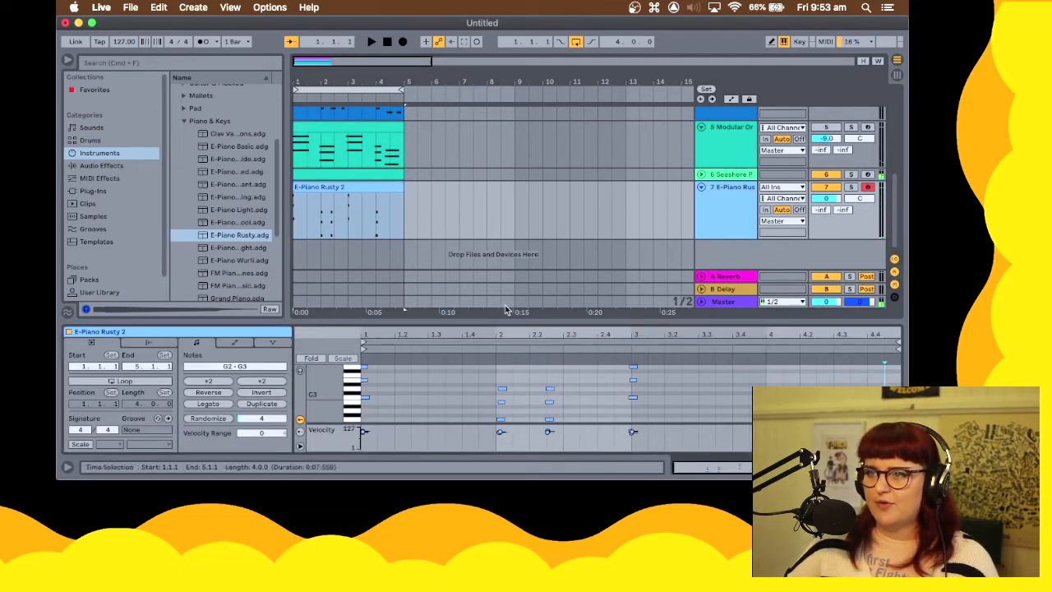
click(765, 359)
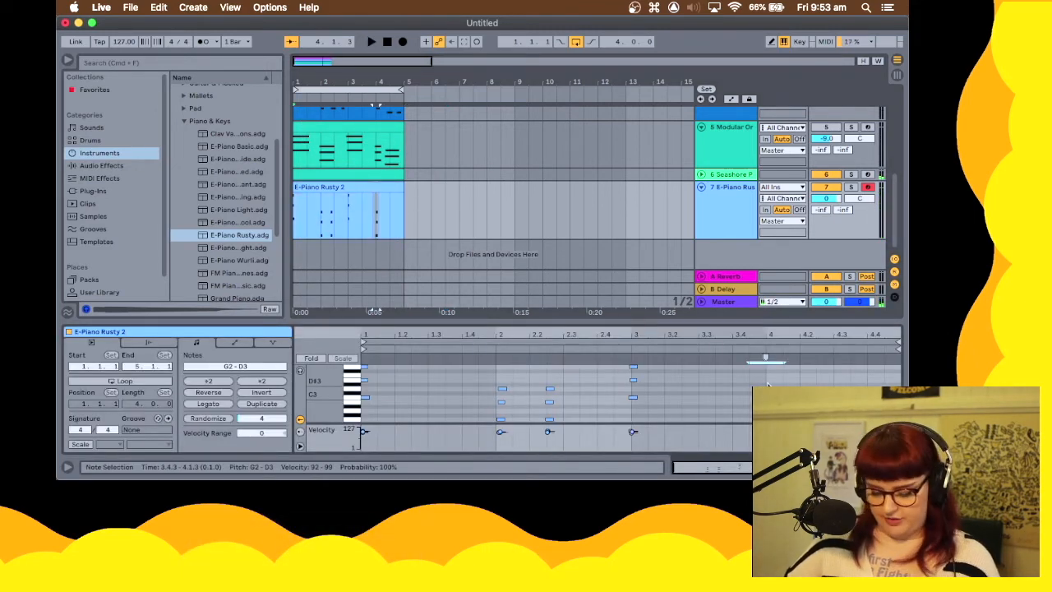
key(alt)
drag(766, 358, 800, 358)
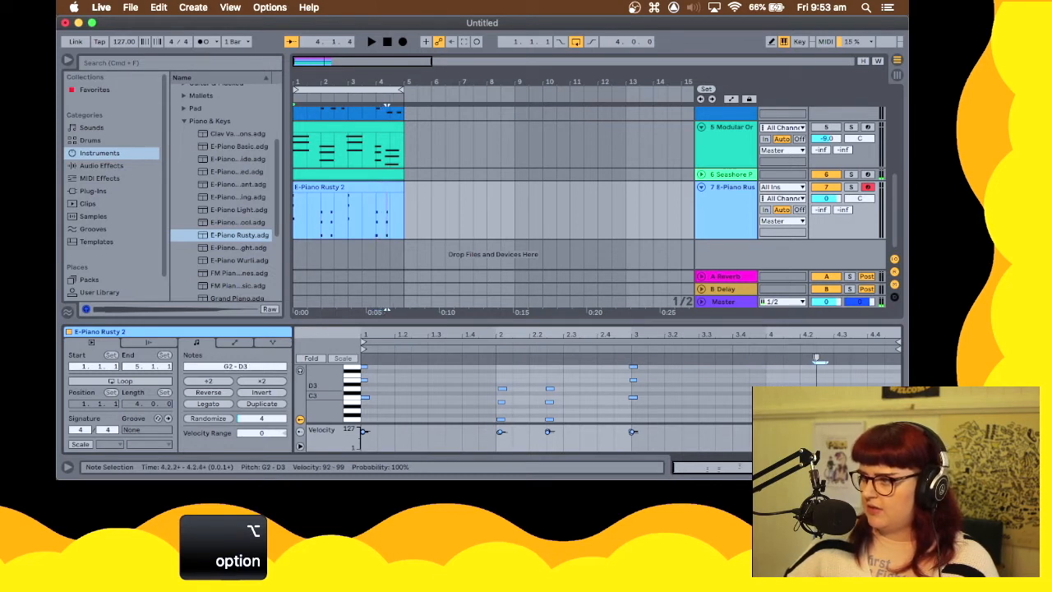
key(space)
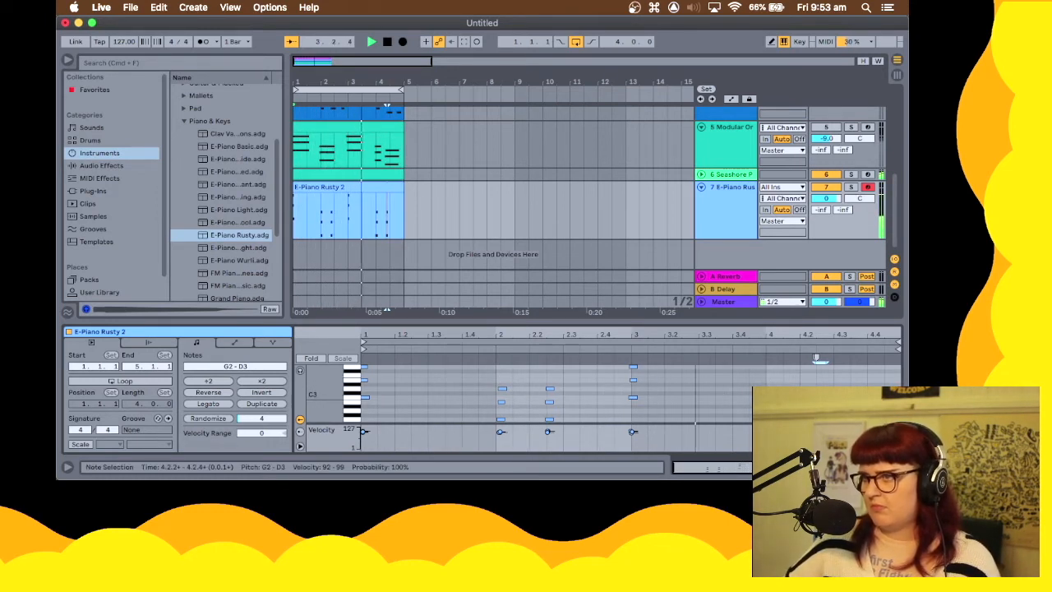
key(space)
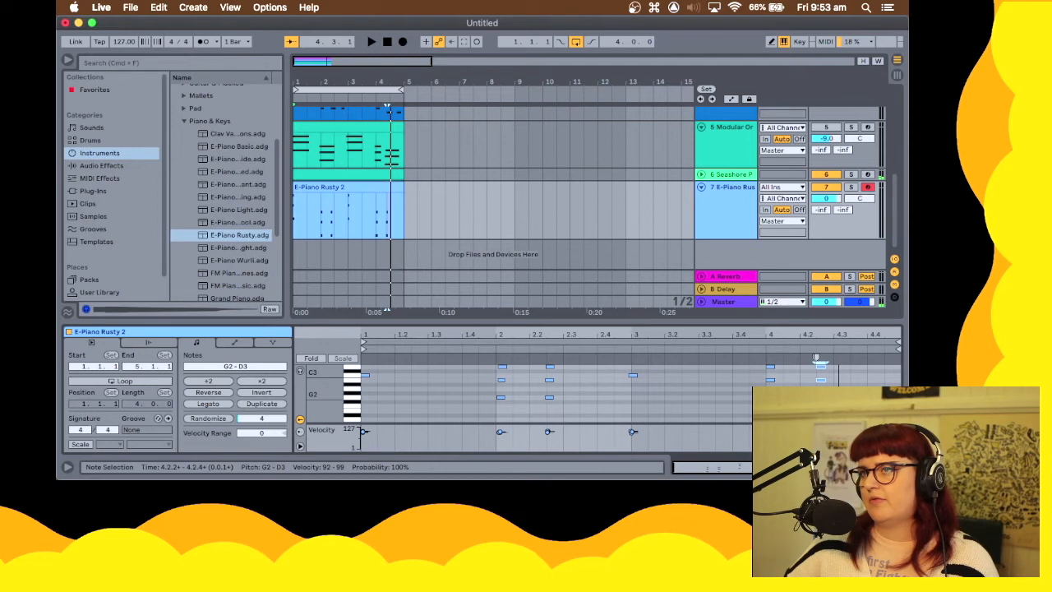
Transpose the duplicated bar 4 chord down two semitones to F2–C3 and play back the loop
key(Down)
key(Down)
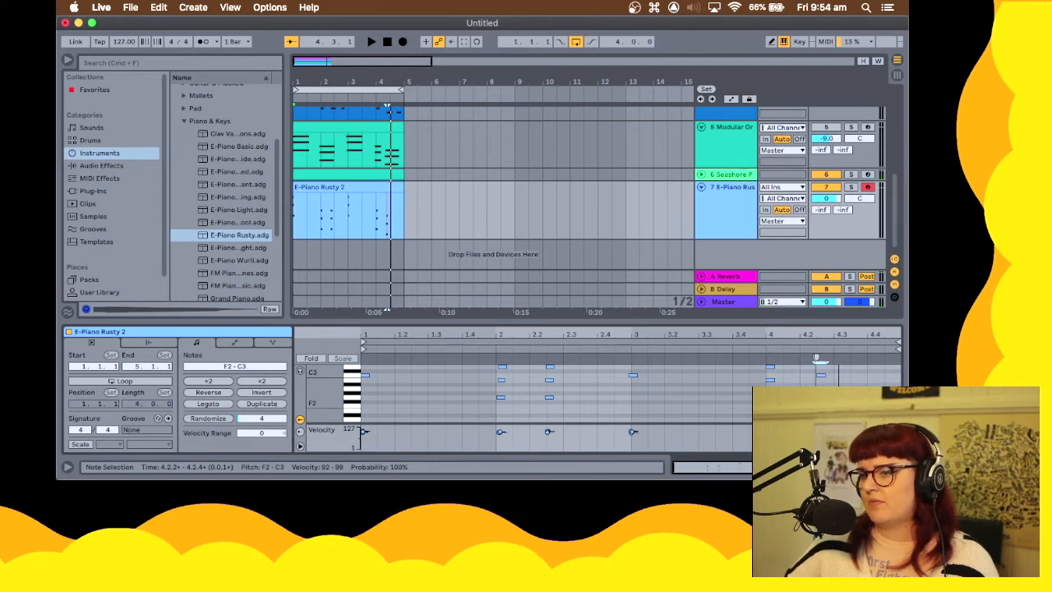
key(space)
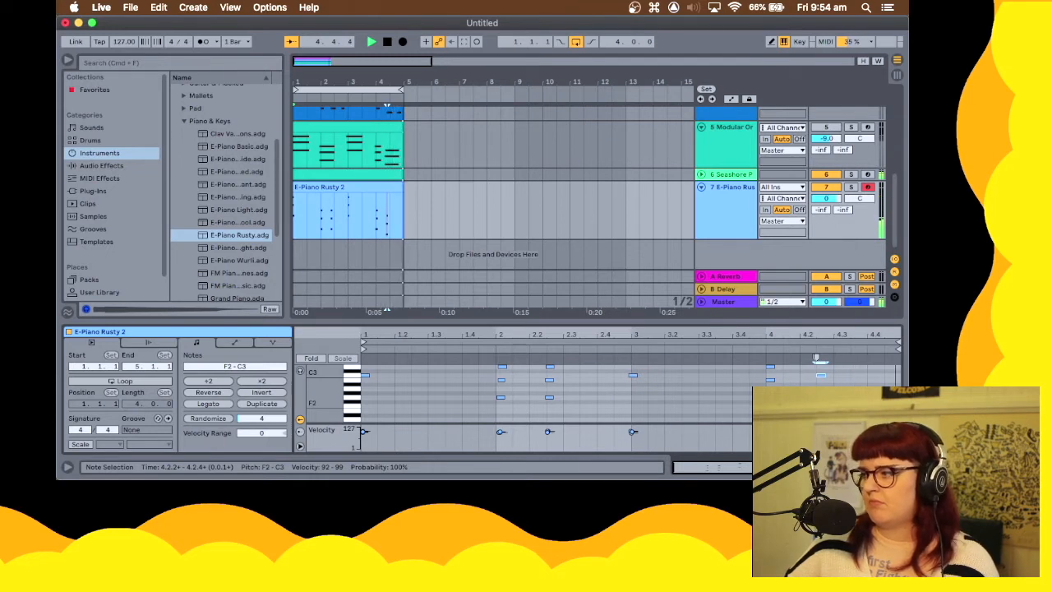
key(space)
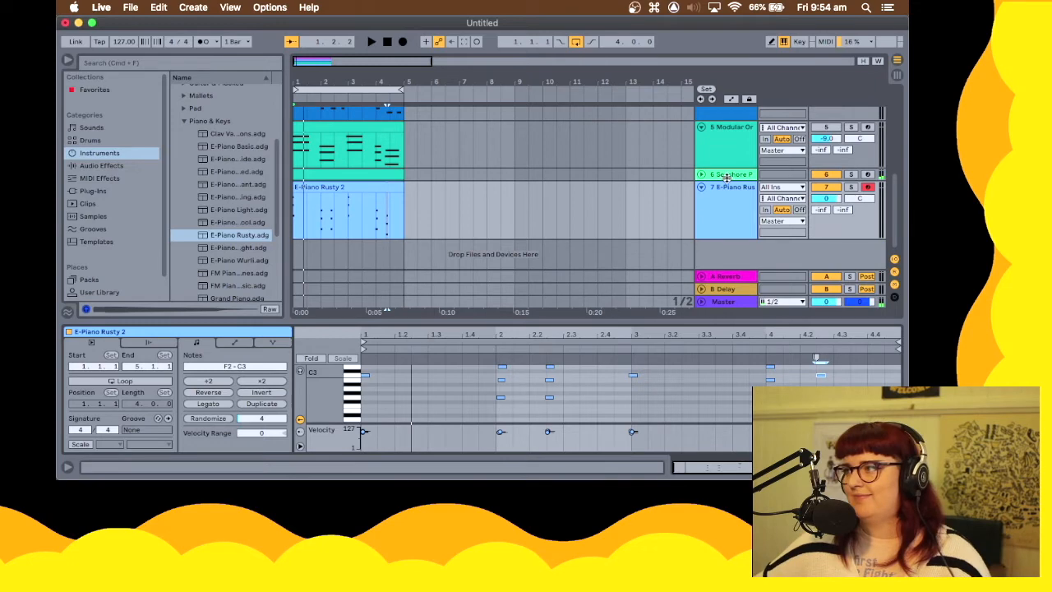
Enlarge the Seashore Pad track and audition the loop with track 5 switched on, switching that track off again during playback
drag(726, 179, 727, 211)
scroll(566, 172, up, 3)
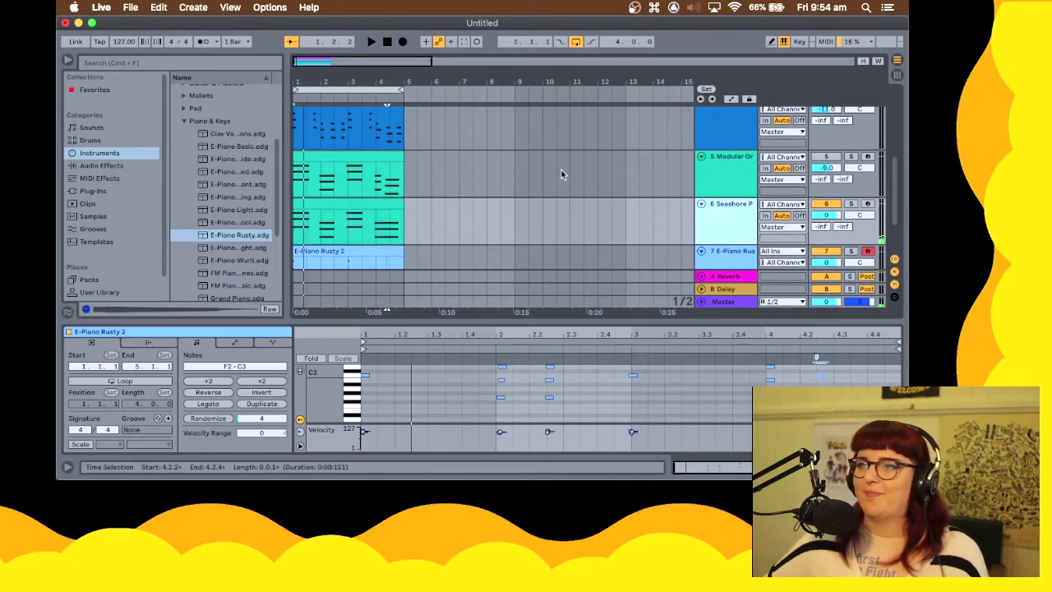
click(717, 182)
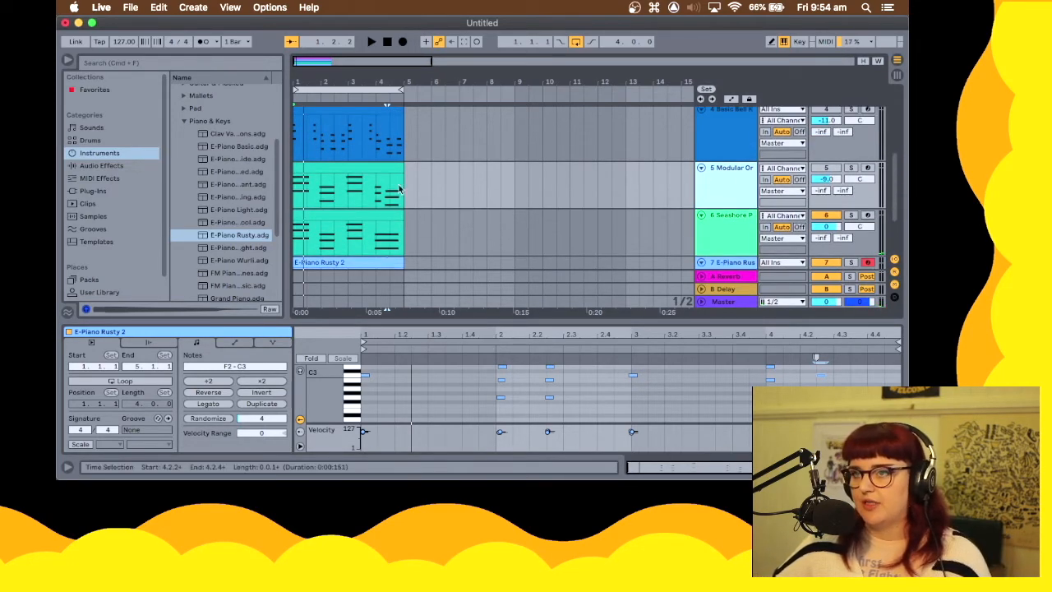
click(834, 168)
key(v)
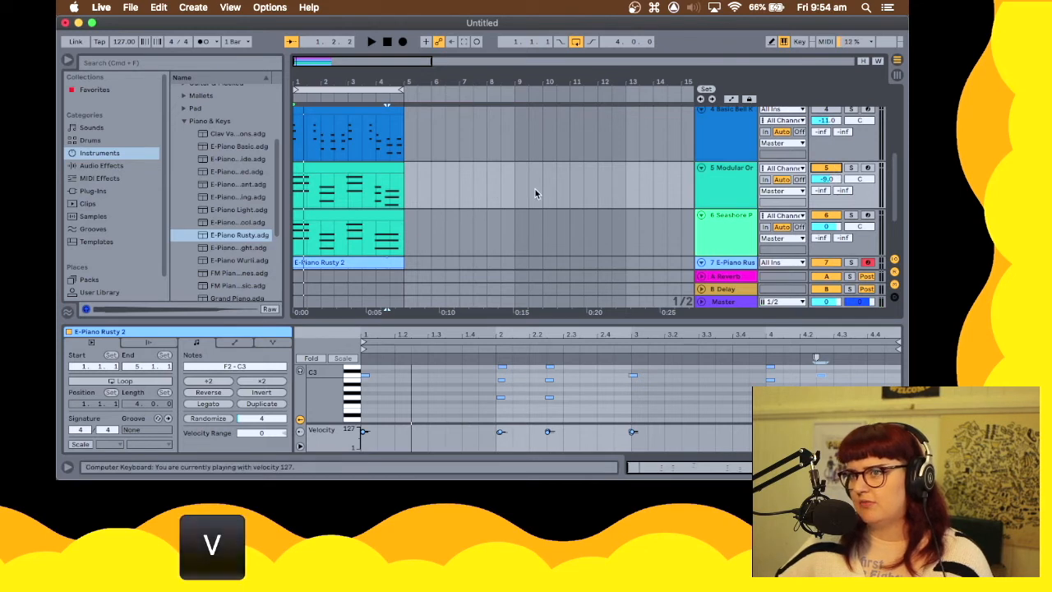
key(space)
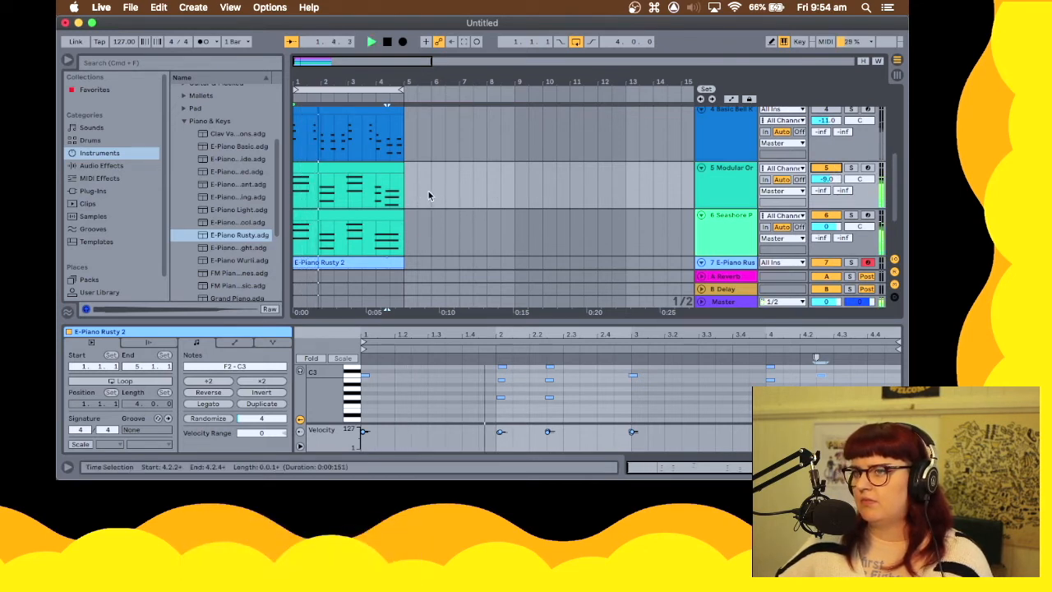
click(425, 189)
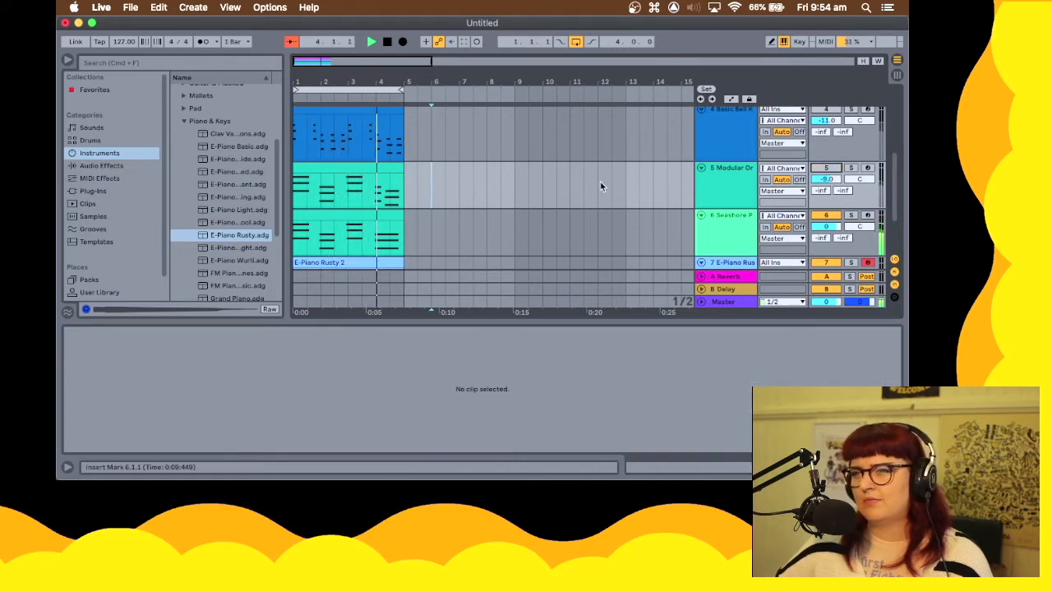
Look over the tracks and their activation states while the loop plays with tracks 4 and 5 off
scroll(601, 179, up, 2)
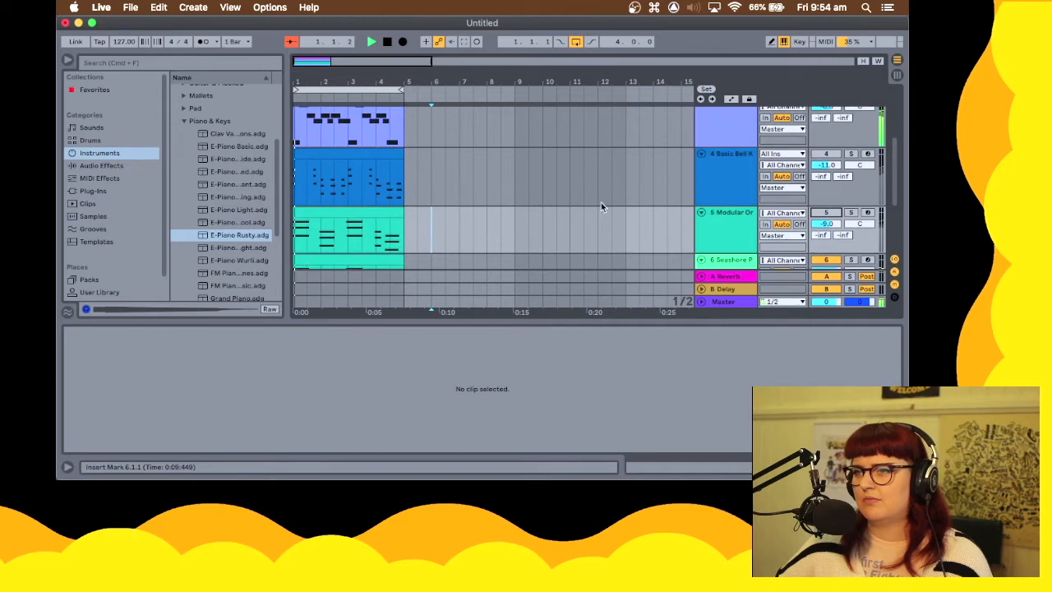
scroll(668, 188, down, 4)
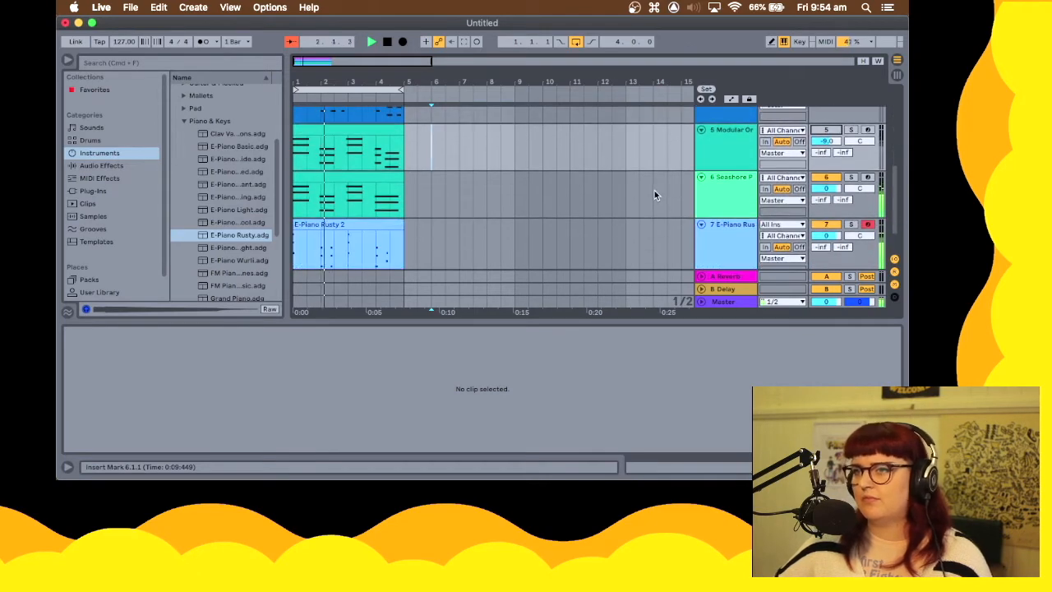
scroll(654, 190, down, 2)
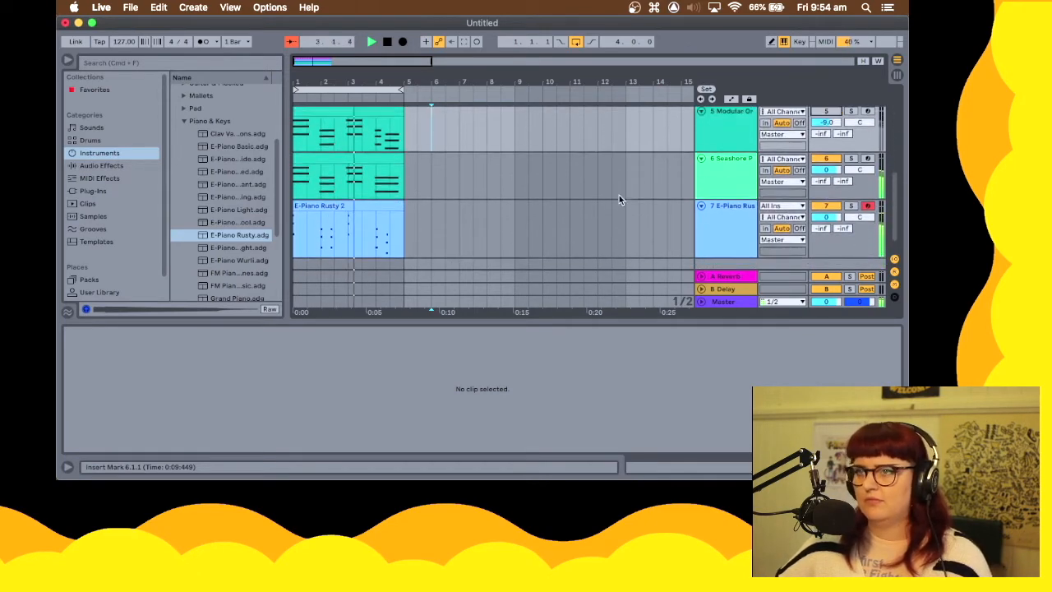
scroll(619, 195, up, 3)
scroll(727, 210, up, 4)
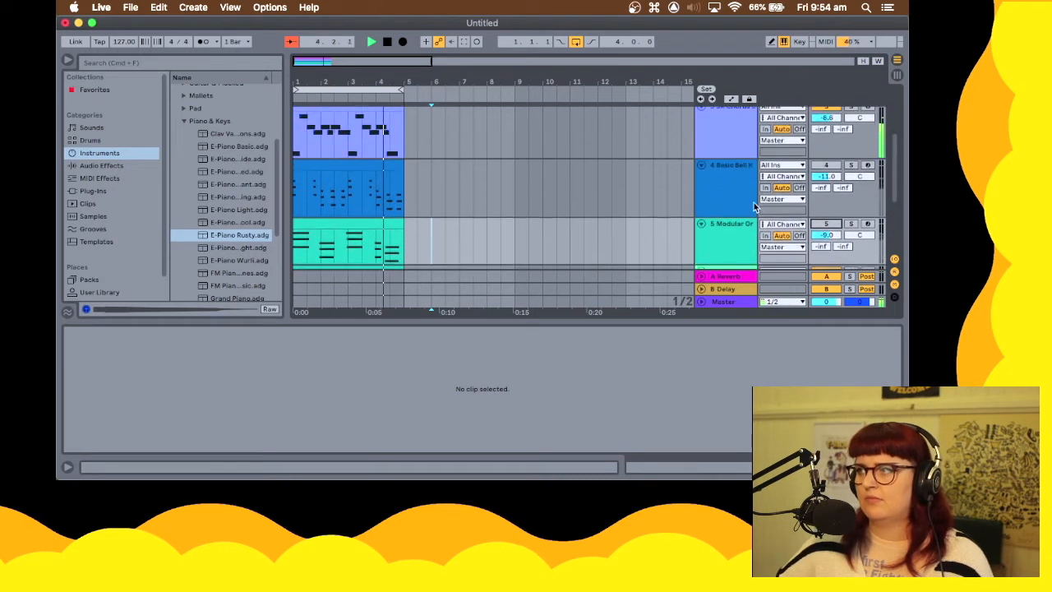
scroll(756, 205, down, 2)
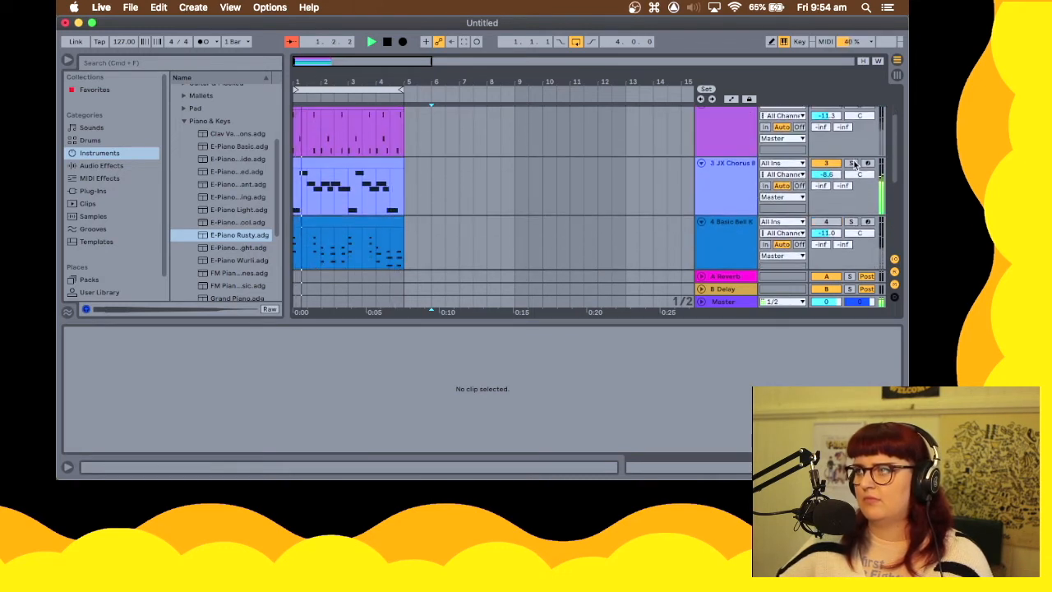
key(space)
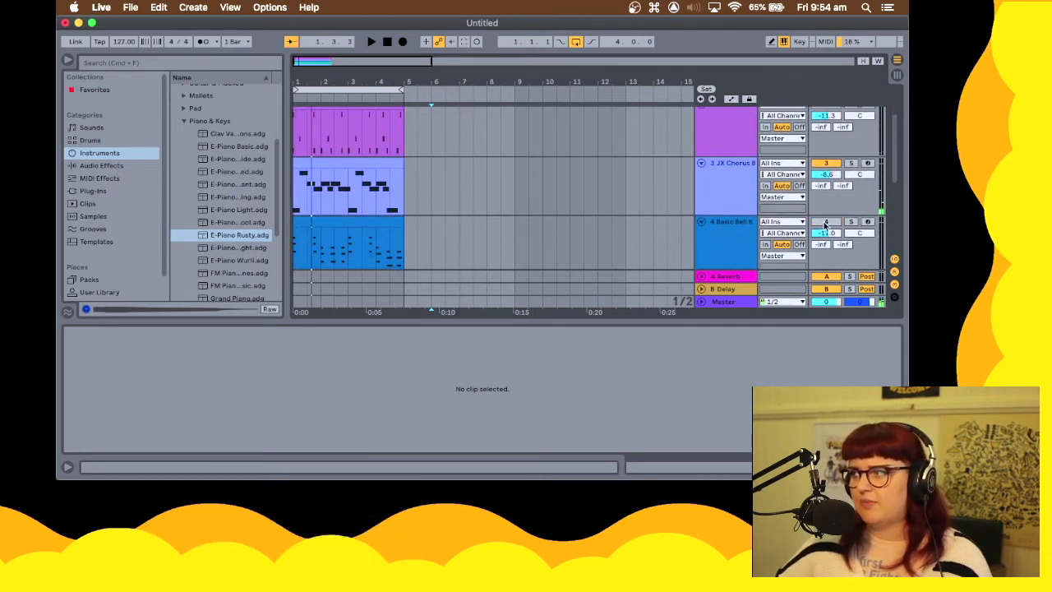
Activate track 4, Basic Bell, and play back the loop with its part included
key(space)
key(space)
key(space)
key(space)
key(space)
click(311, 243)
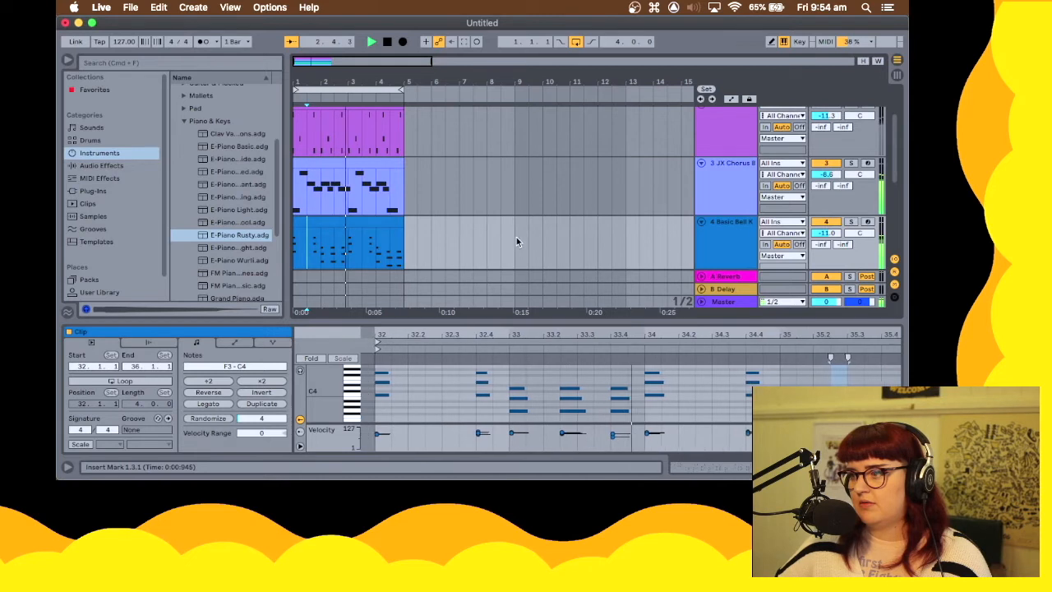
key(space)
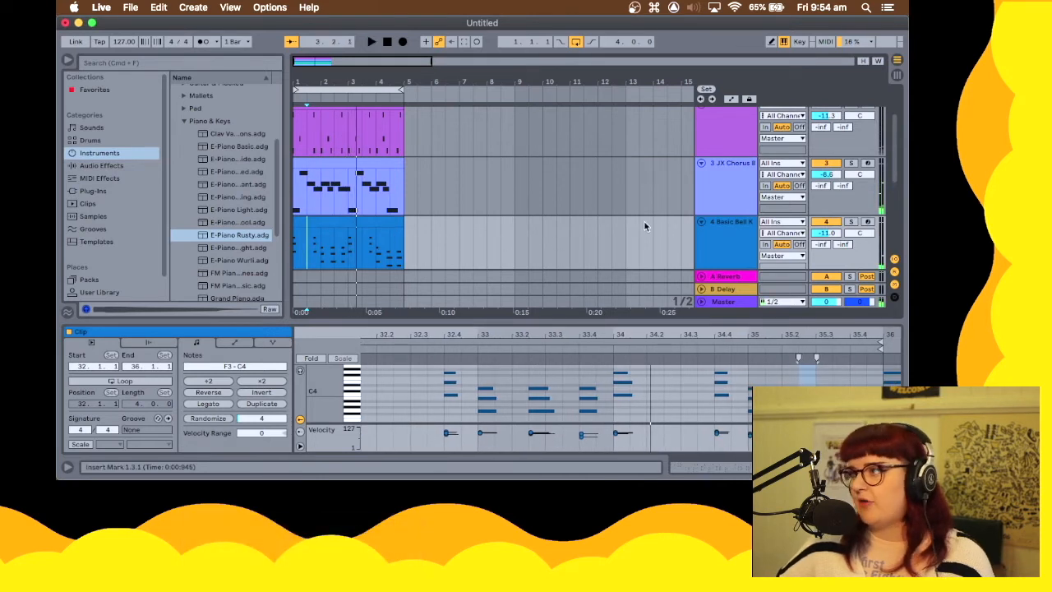
Deactivate track 1, the first Drum Rack, and look over the parts on the other tracks
scroll(641, 238, up, 3)
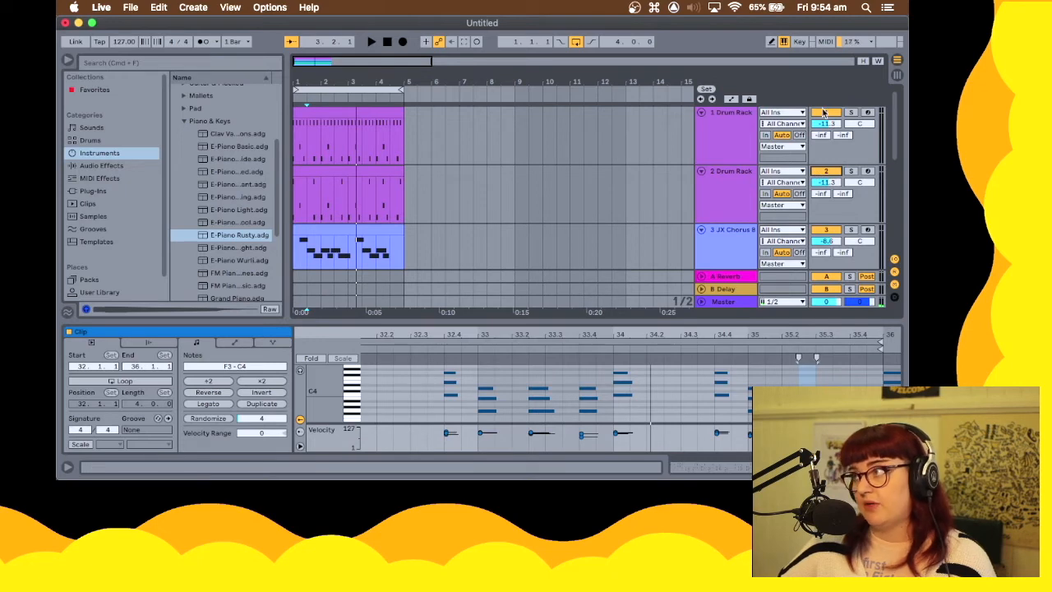
scroll(457, 168, down, 5)
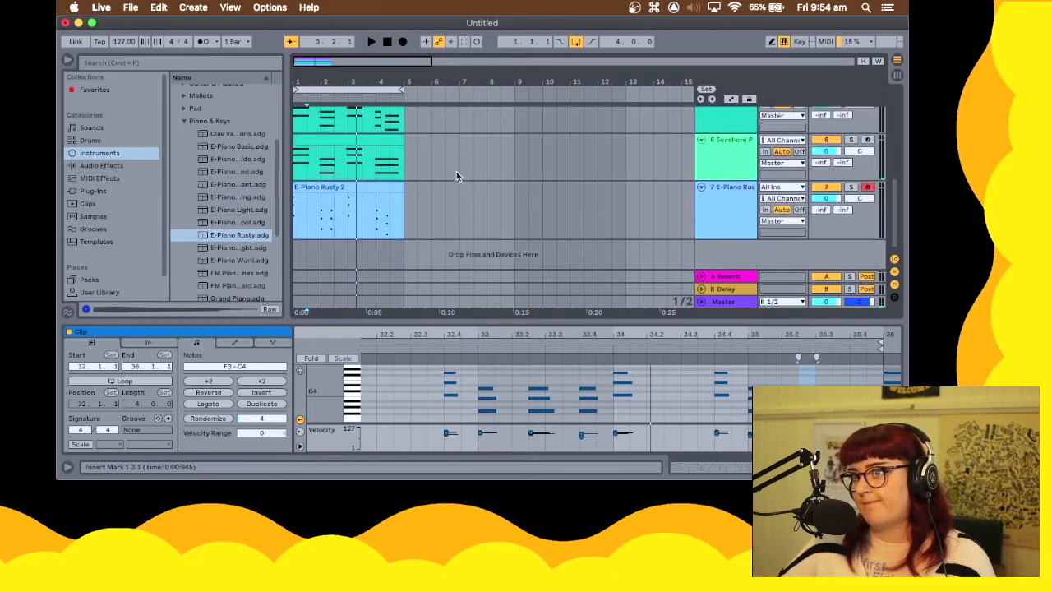
scroll(777, 204, up, 2)
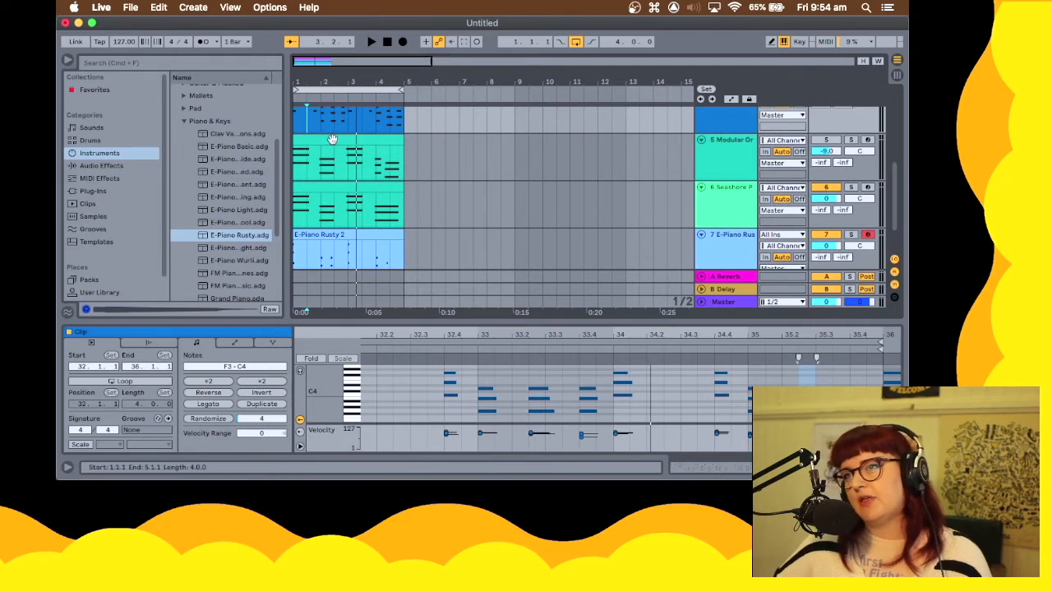
scroll(332, 156, down, 3)
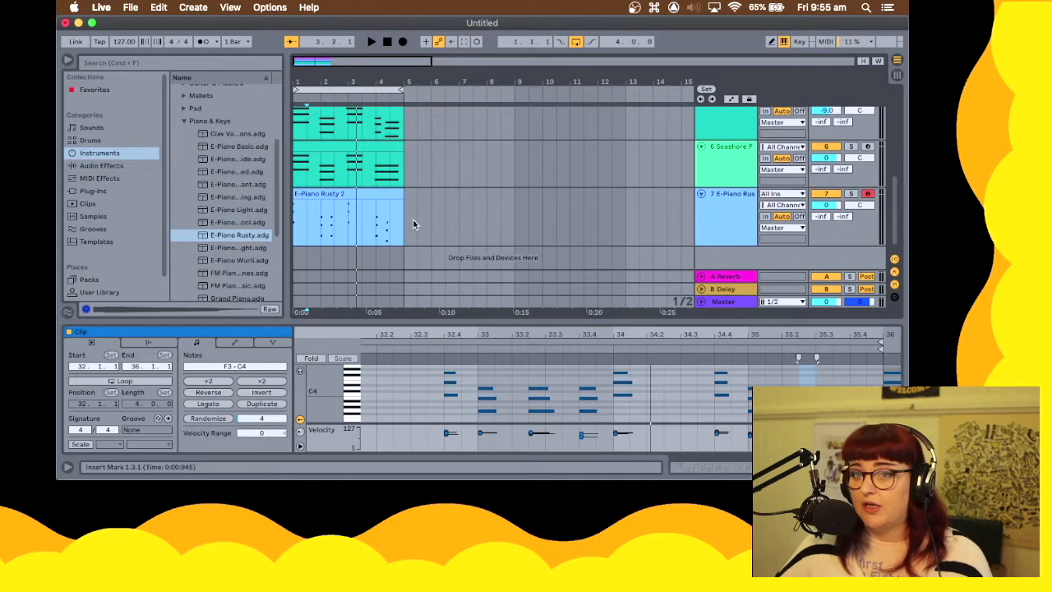
scroll(414, 185, up, 3)
scroll(430, 180, up, 4)
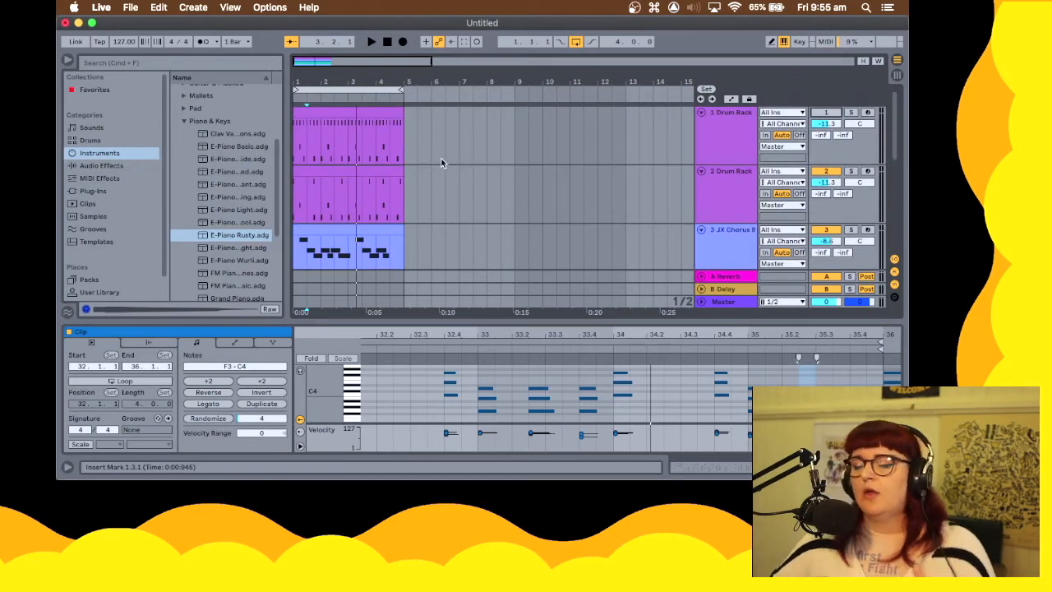
Inspect the notes of the first Drum Rack clip and of the E-Piano Rusty clip
click(444, 171)
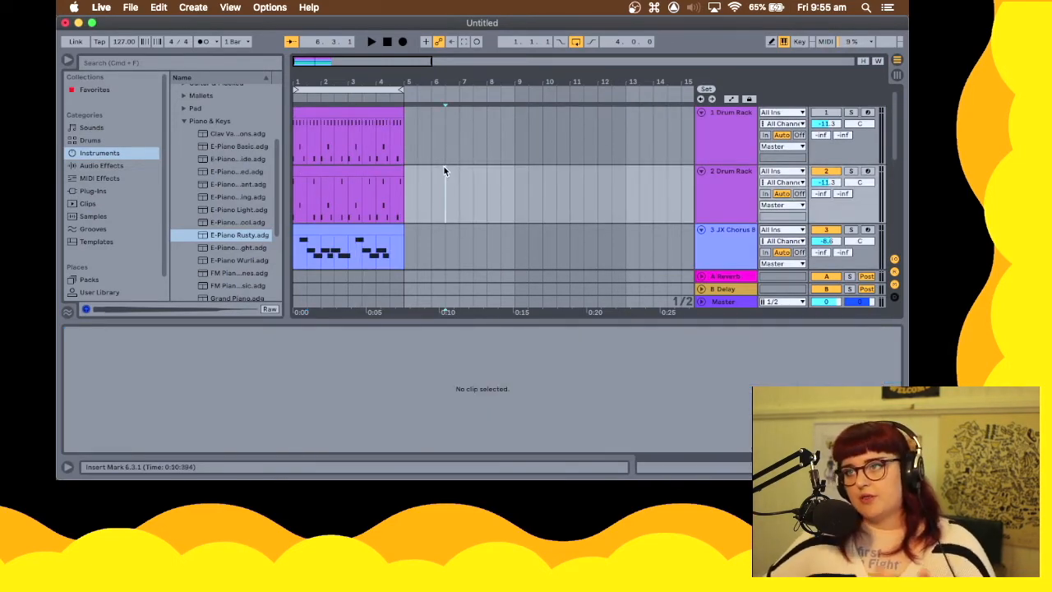
click(380, 112)
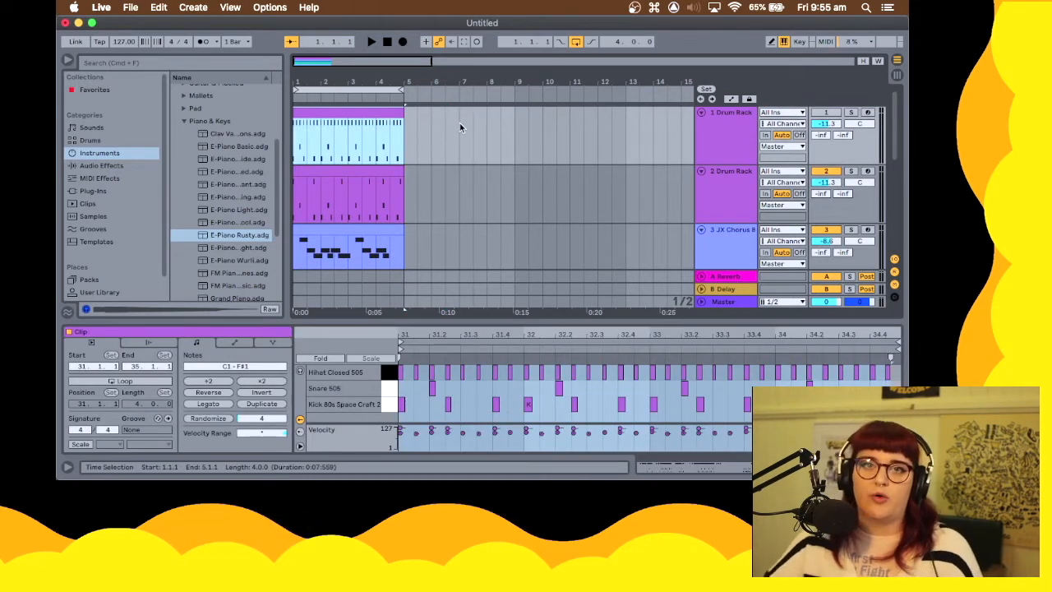
scroll(417, 176, down, 5)
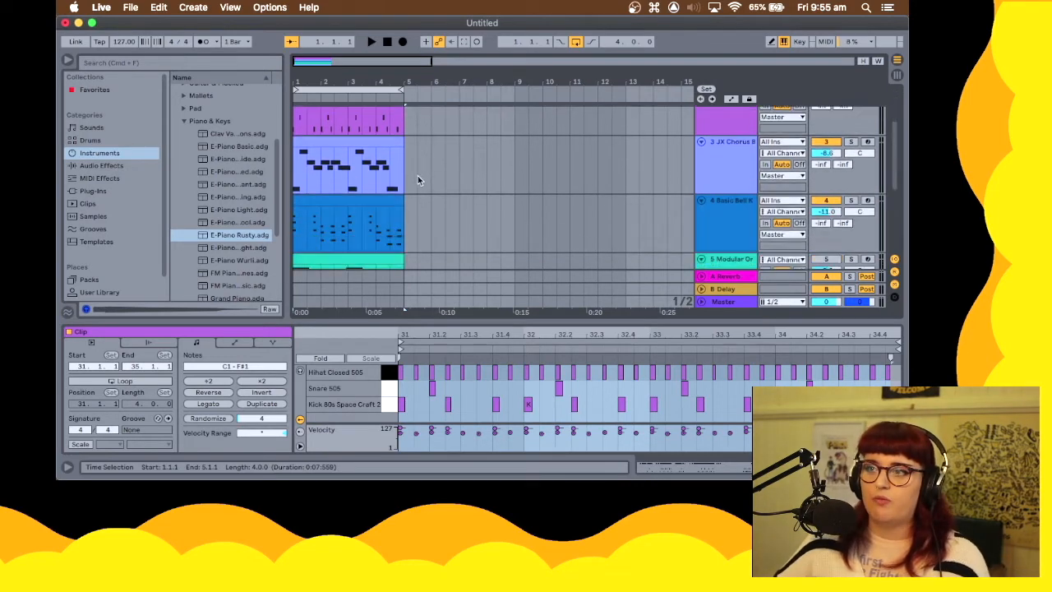
click(390, 203)
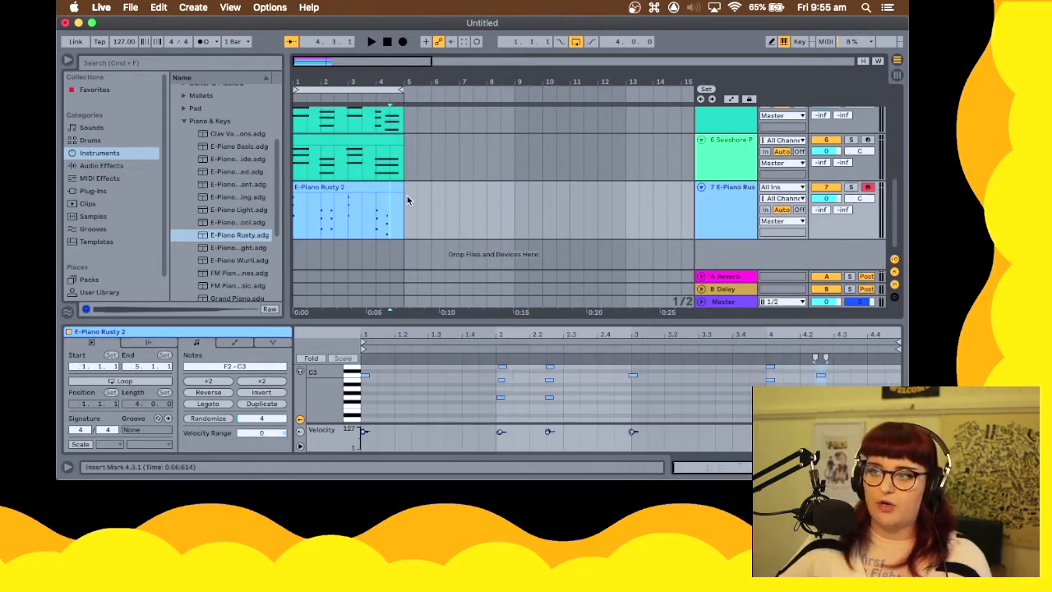
Play back the loop briefly and examine the E-Piano Rusty clip alongside the pad and organ parts
key(space)
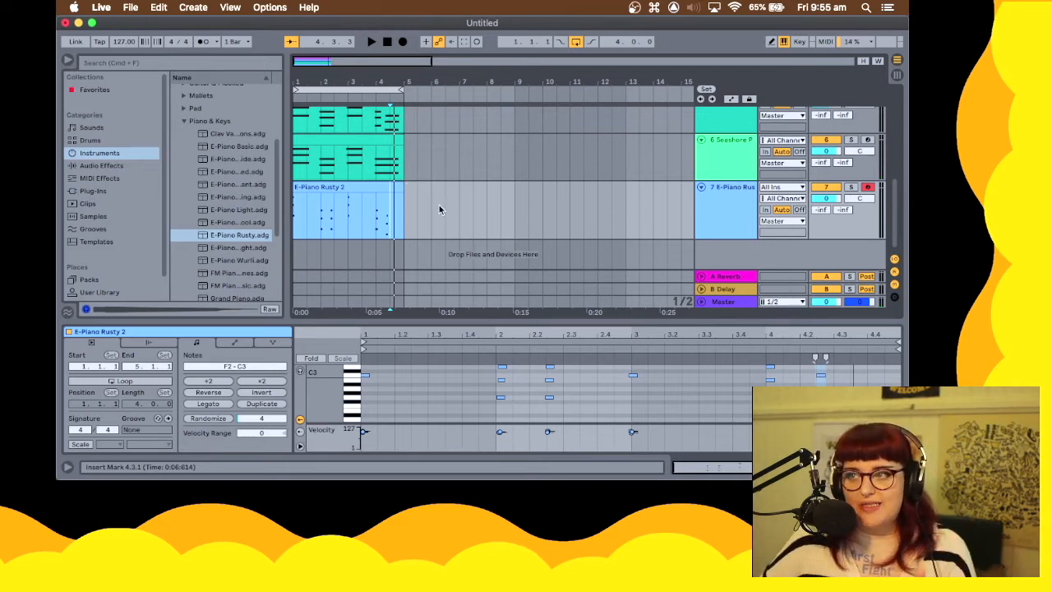
click(369, 188)
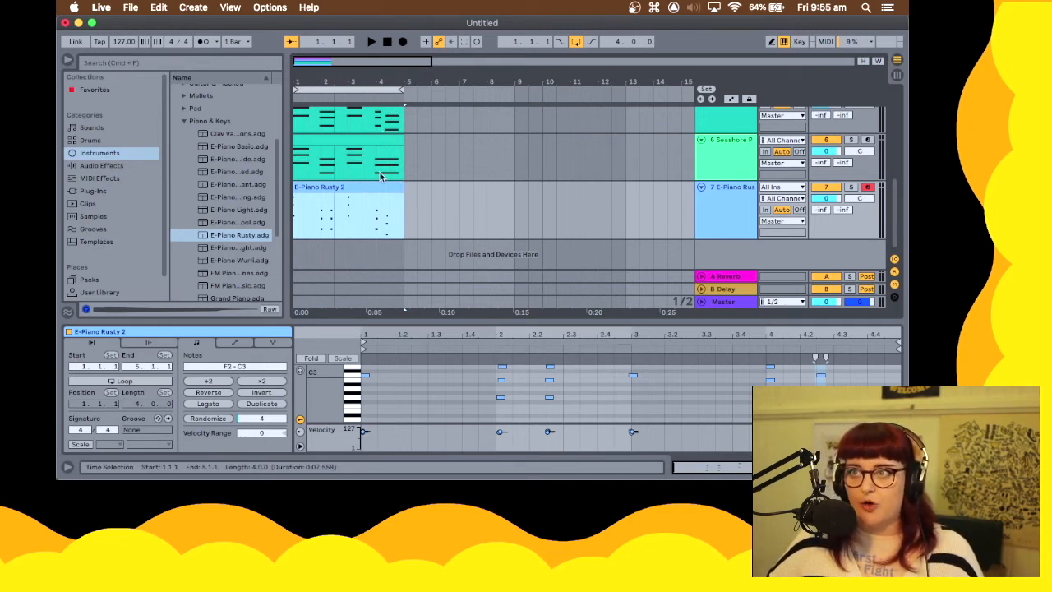
scroll(381, 170, up, 2)
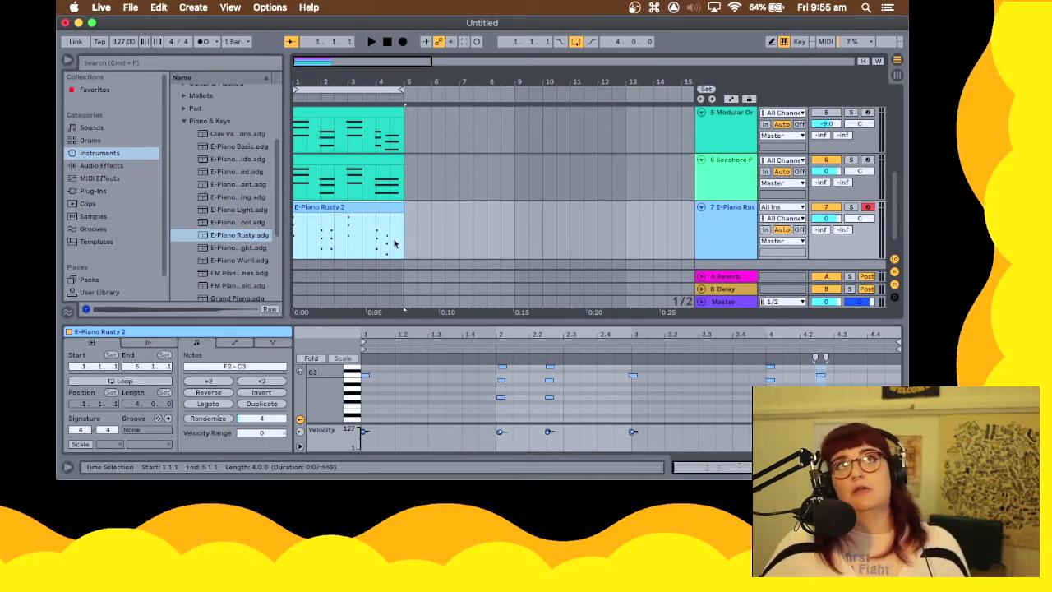
scroll(388, 215, down, 1)
scroll(391, 219, down, 2)
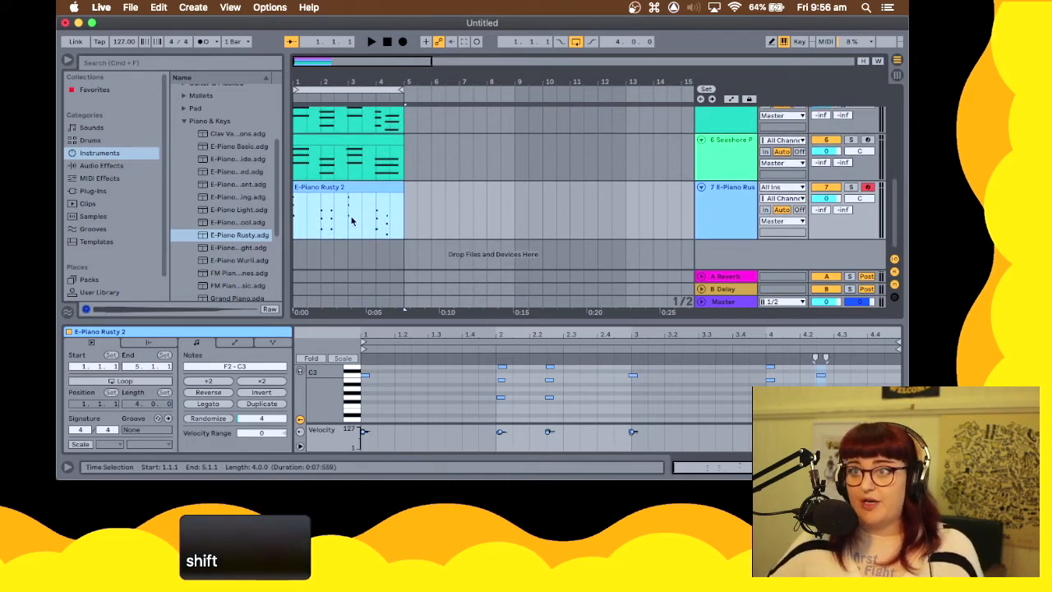
Freeze track 6, Seashore Pad, so its reverb tail is rendered past the four-bar clip
shift+click(370, 138)
click(371, 139)
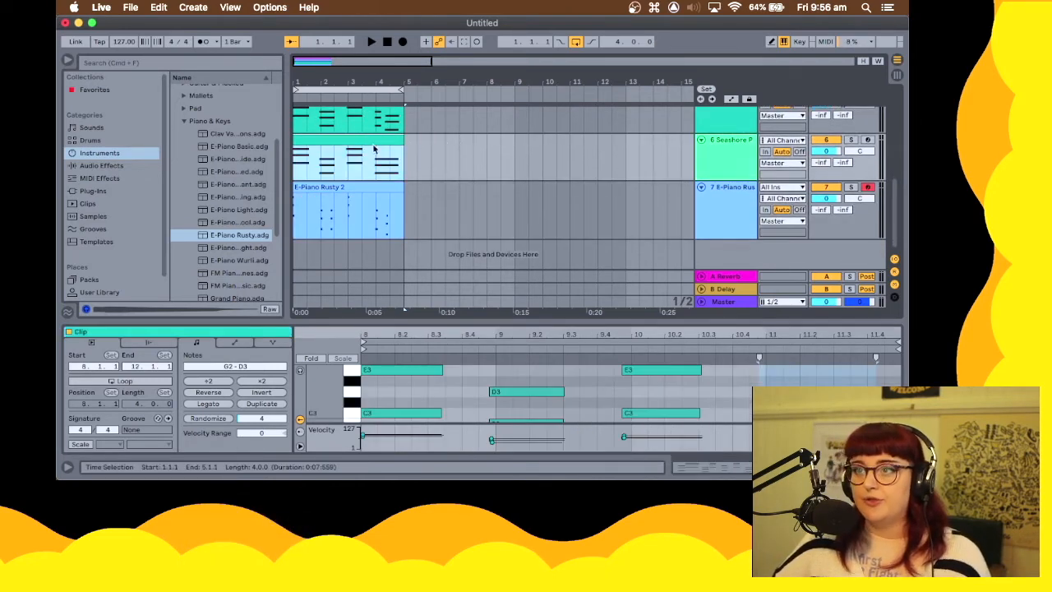
right_click(373, 143)
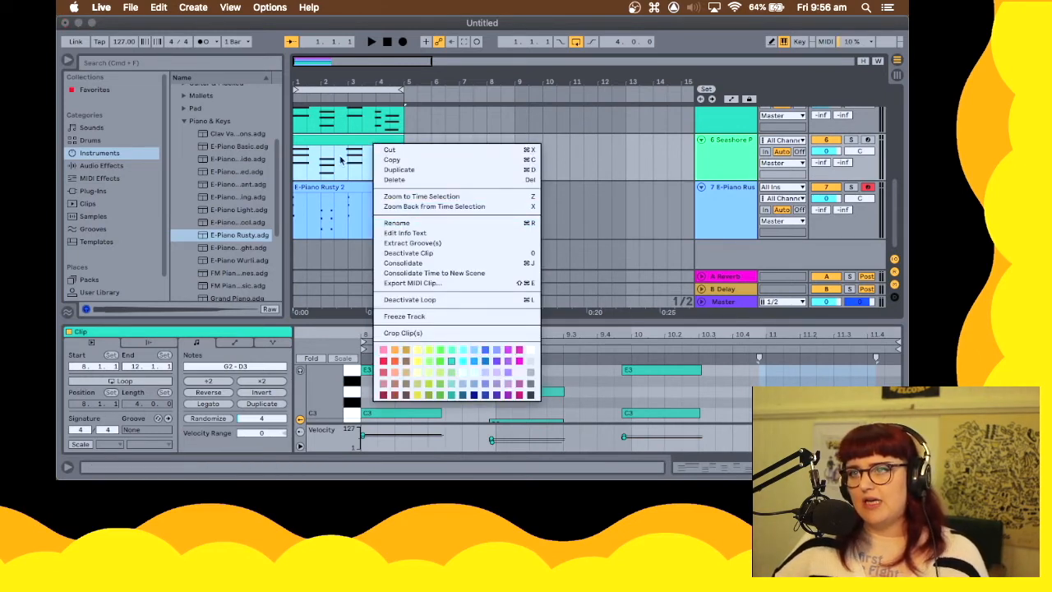
click(713, 155)
click(716, 156)
right_click(716, 157)
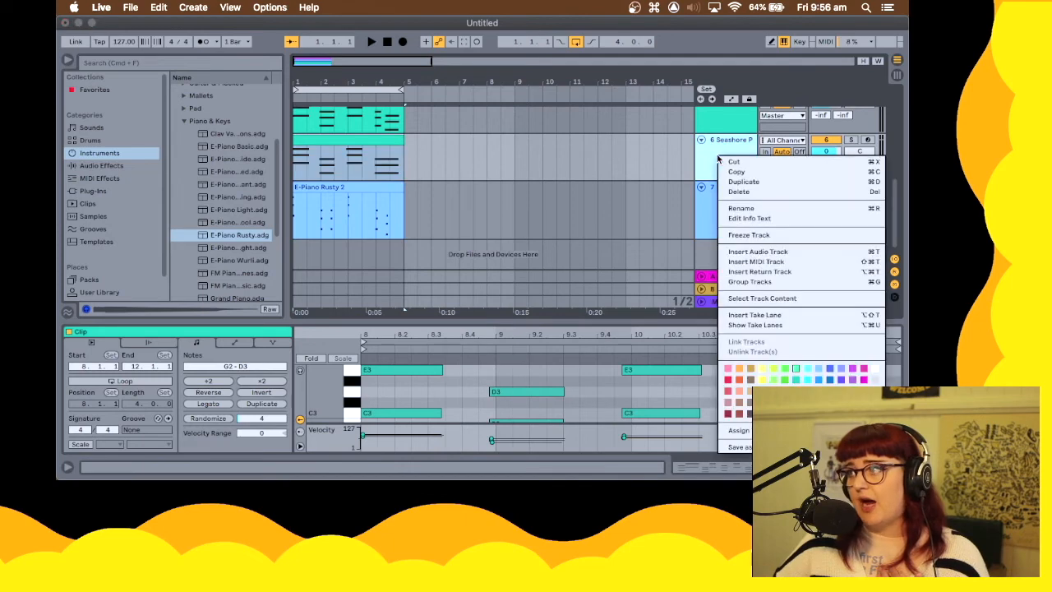
click(756, 238)
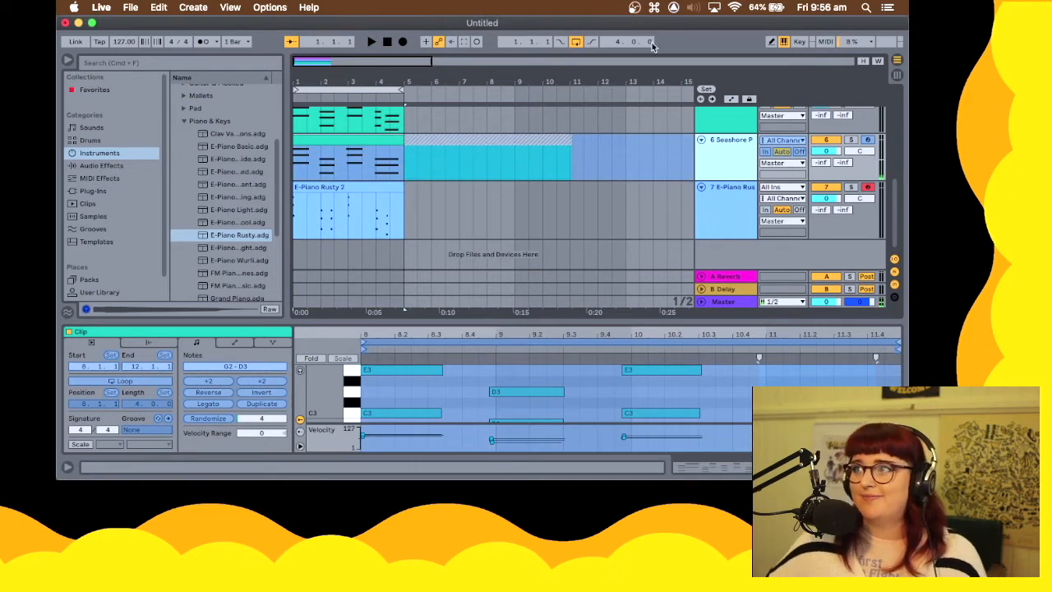
Move the Seashore Pad's freeze tail to bar 1 of its own track directly below, and select it with the pad clip
click(411, 135)
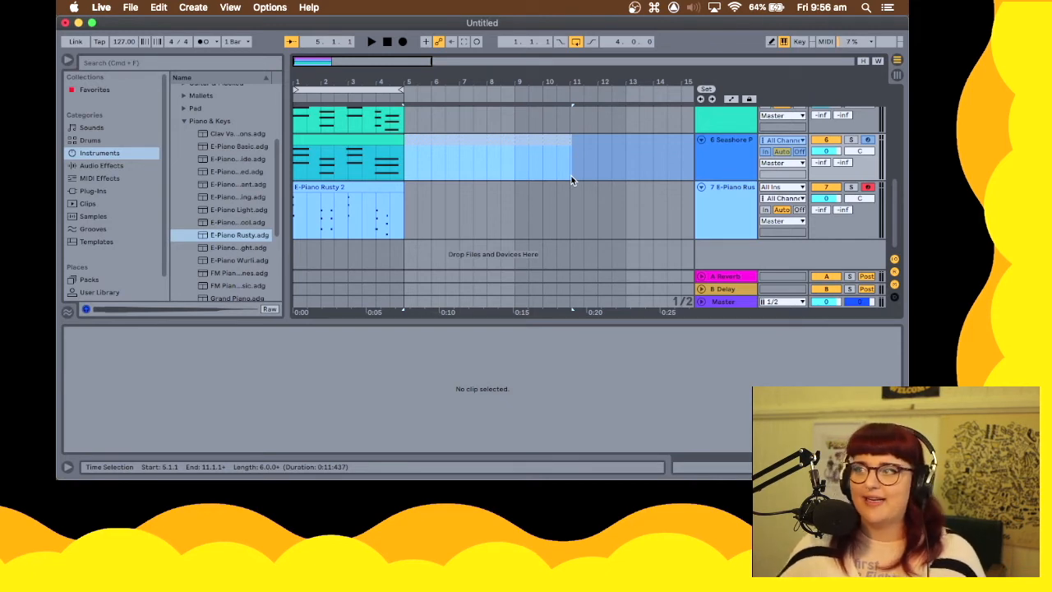
click(531, 190)
click(440, 140)
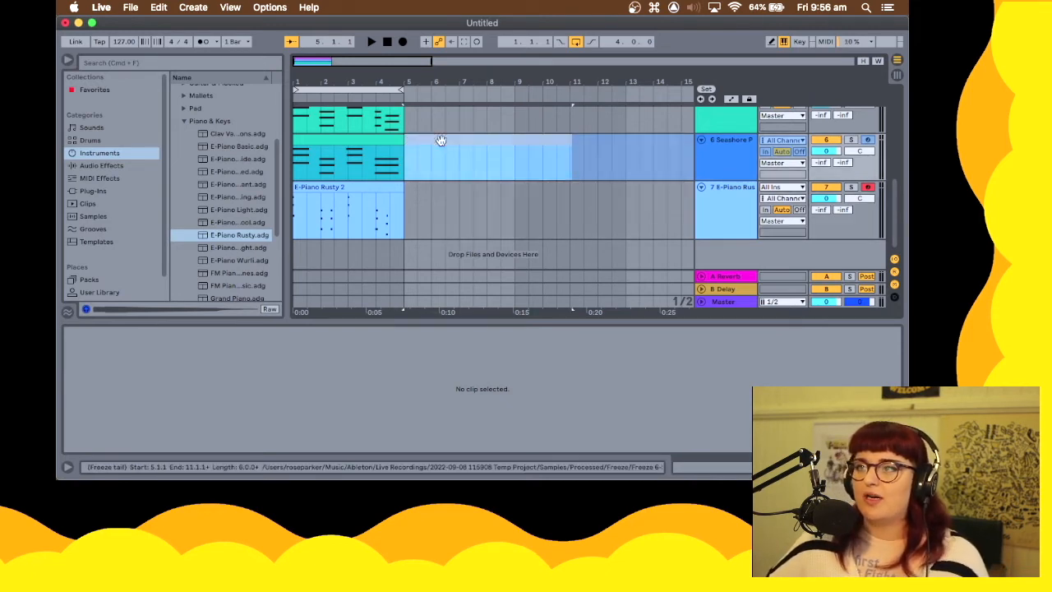
drag(437, 143, 698, 190)
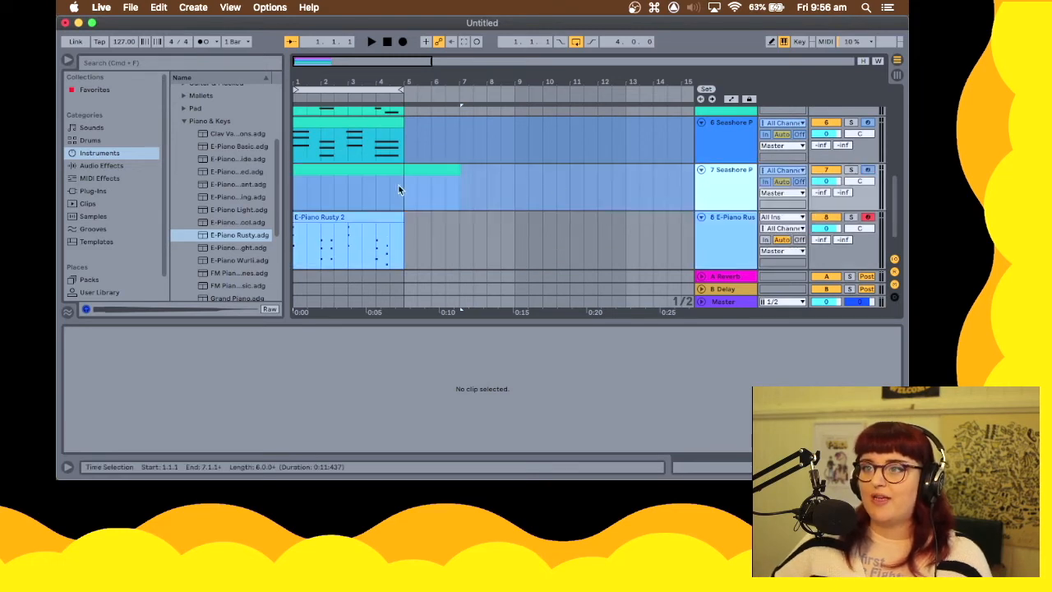
scroll(346, 176, up, 2)
scroll(440, 206, down, 1)
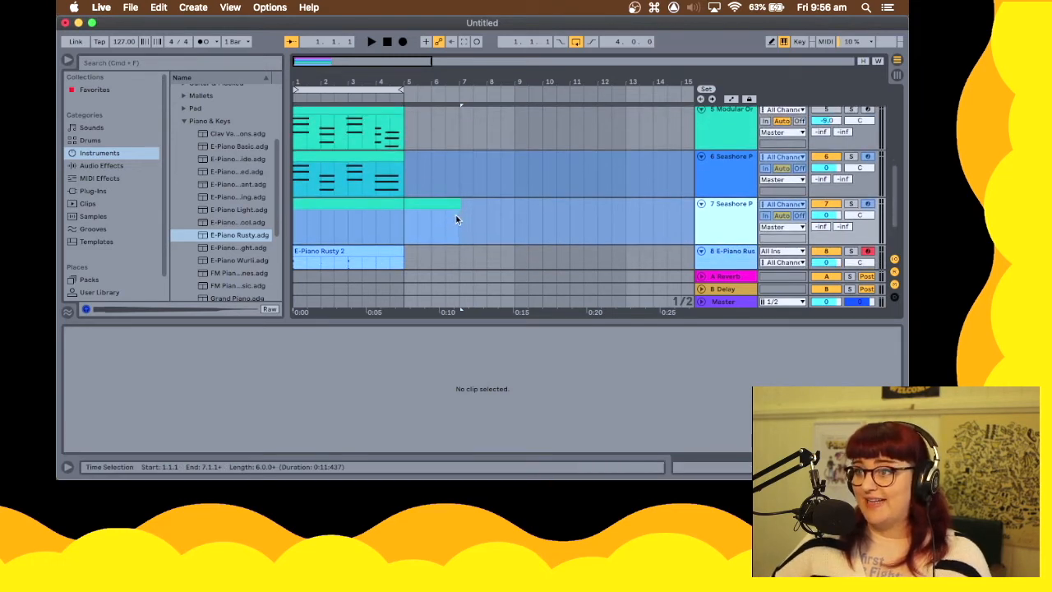
click(321, 157)
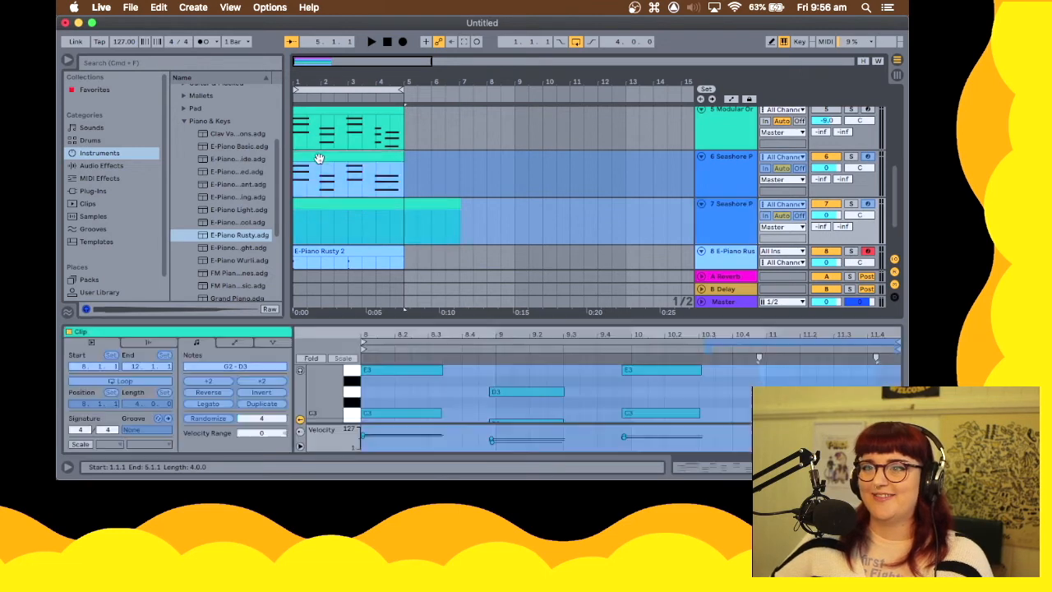
shift+click(345, 212)
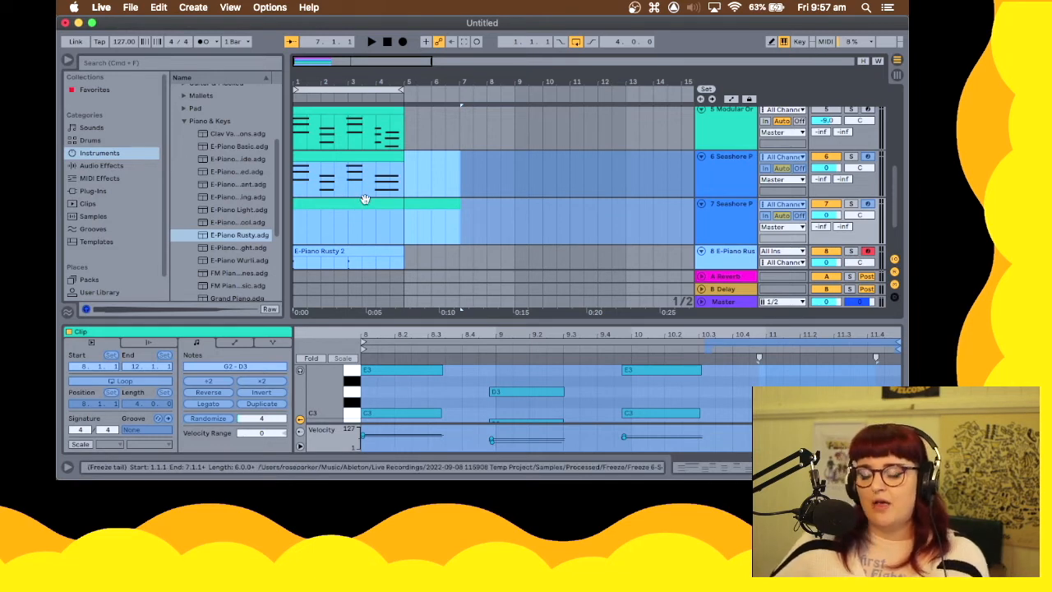
Undo the relocation of the freeze tail and the freezing of the Seashore Pad track
key(super+z)
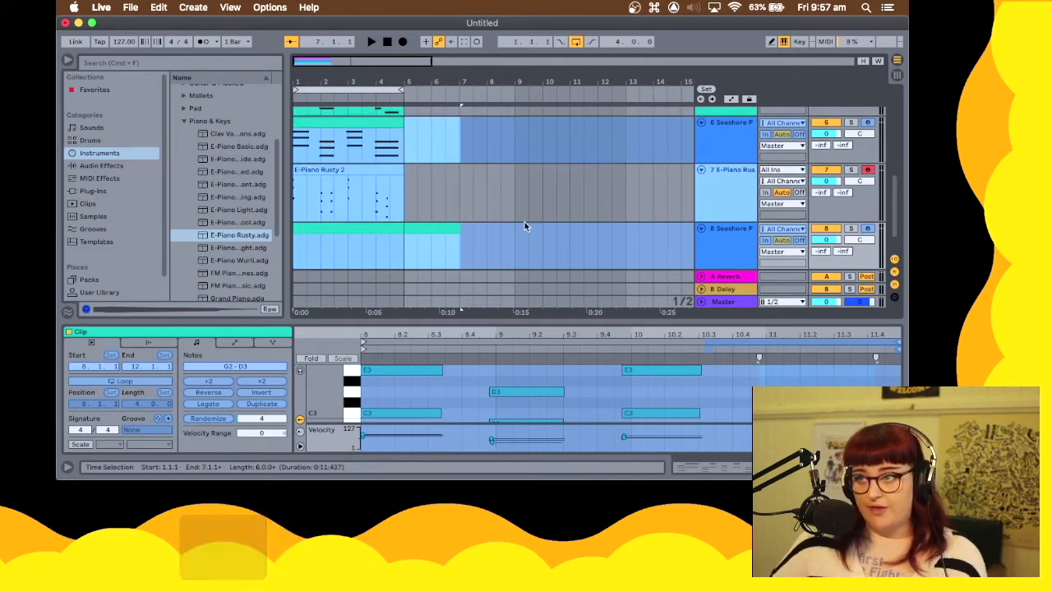
click(514, 194)
click(504, 196)
key(super+z)
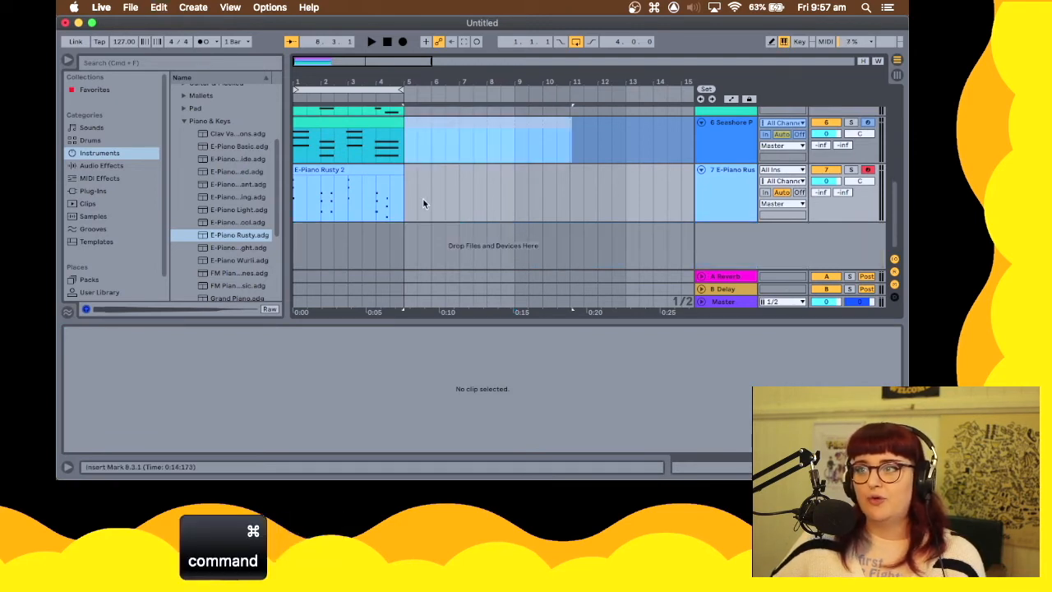
key(super+z)
key(super+z)
key(super+z)
key(super+z)
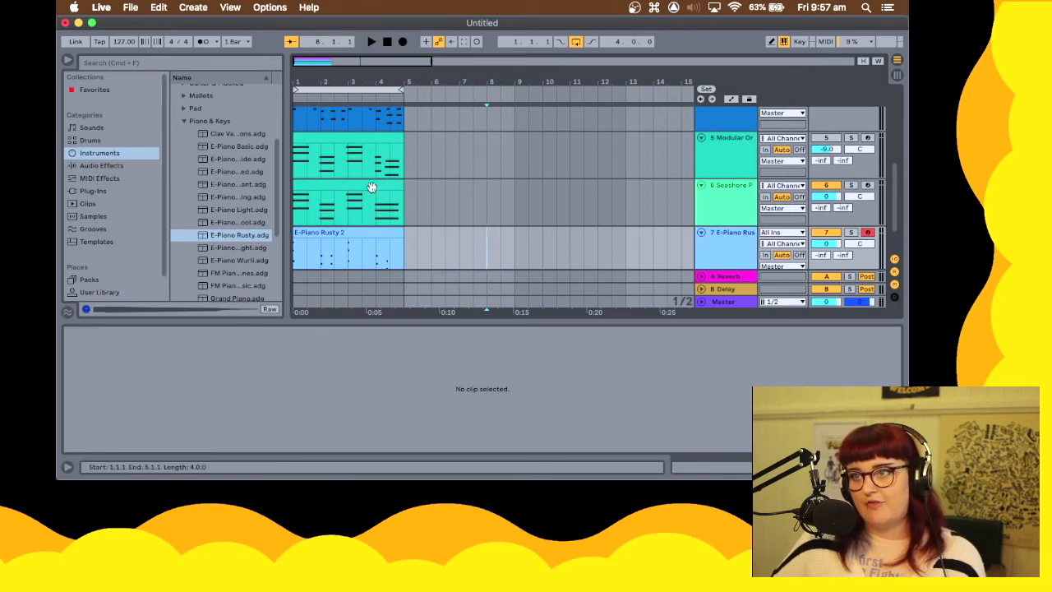
Review the rendered track choices and the Render as Loop option in the audio export settings, then cancel the export
click(372, 187)
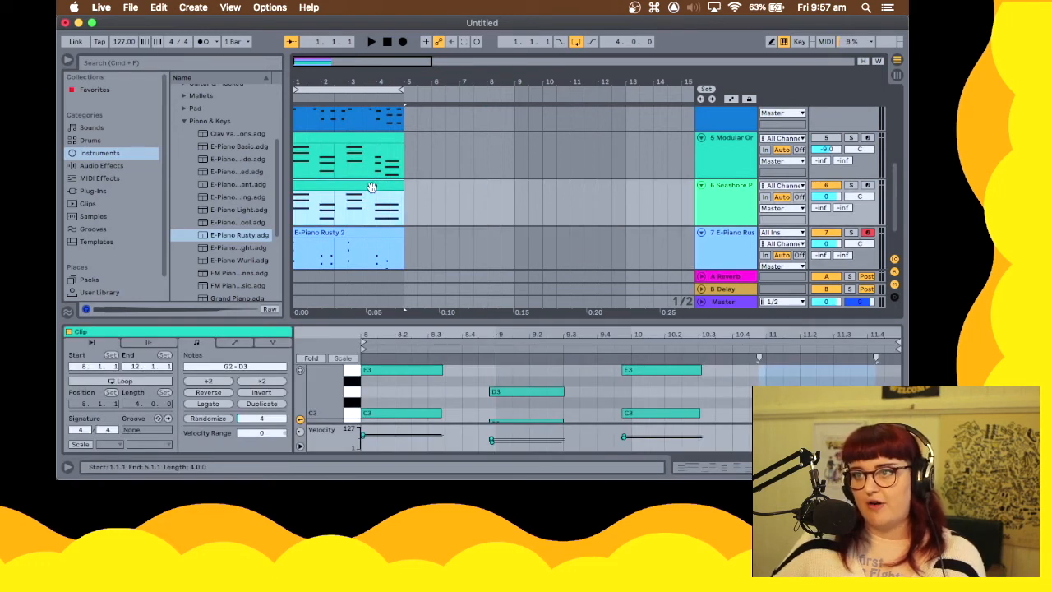
click(130, 8)
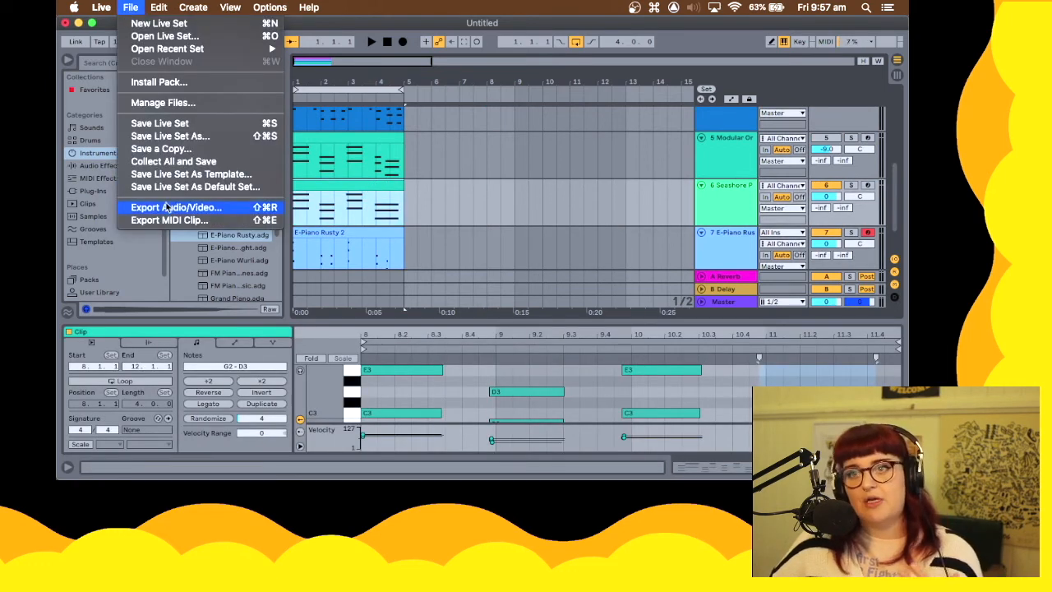
click(169, 207)
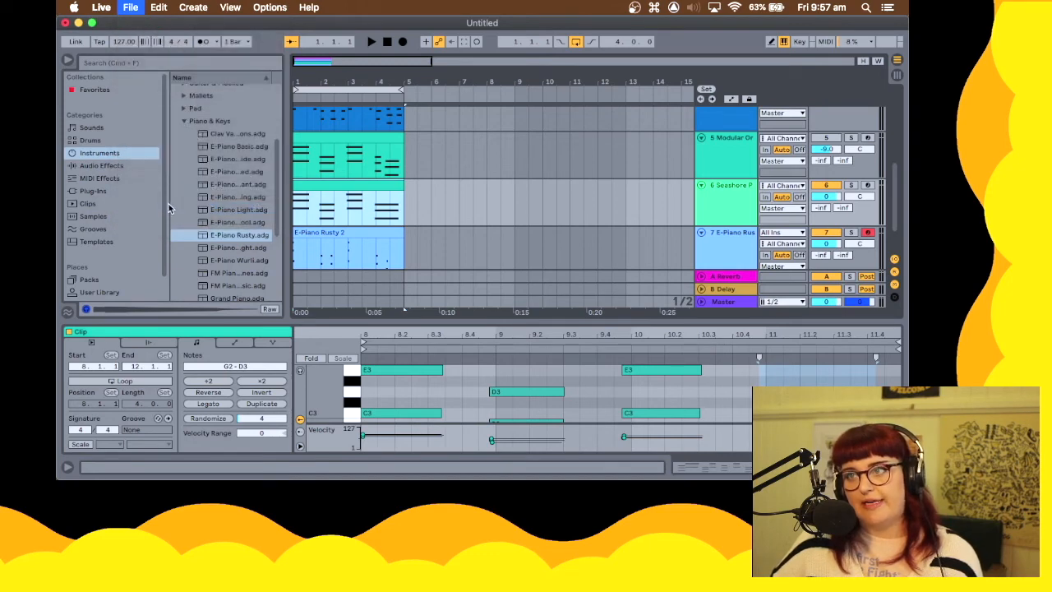
drag(521, 38, 511, 17)
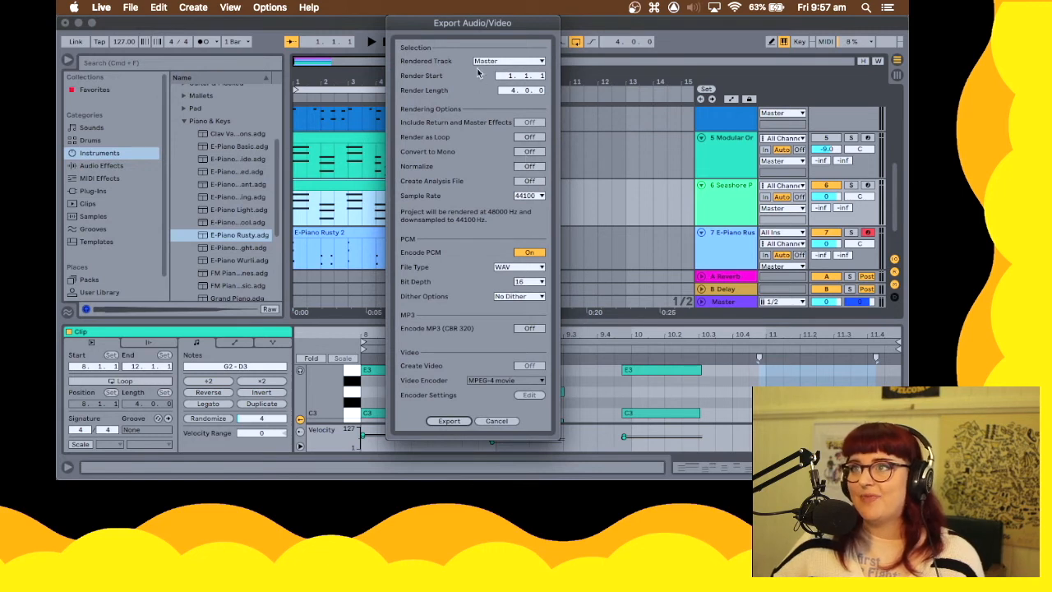
click(497, 64)
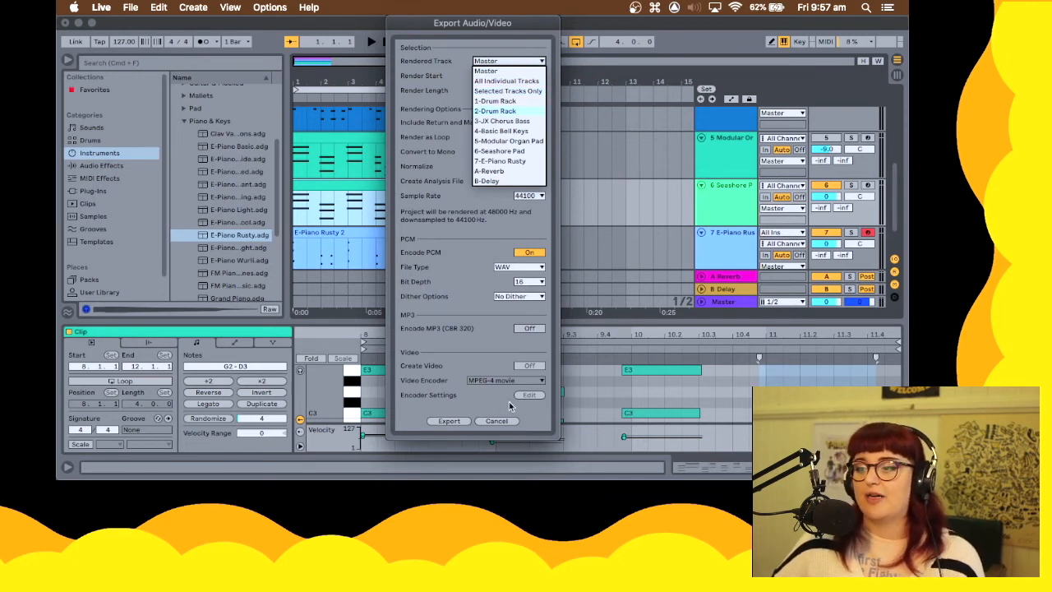
click(486, 235)
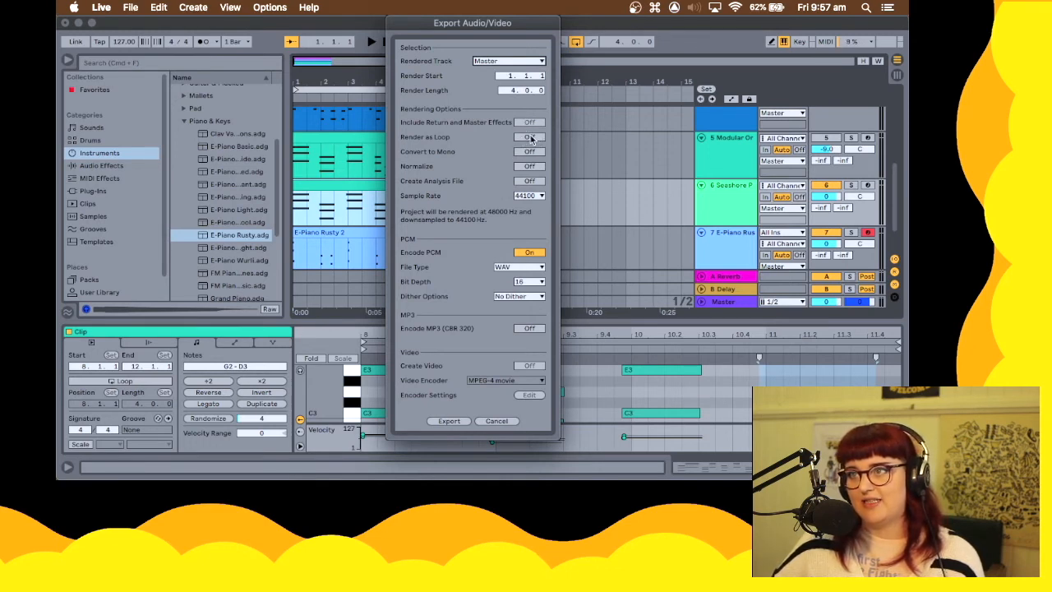
click(530, 140)
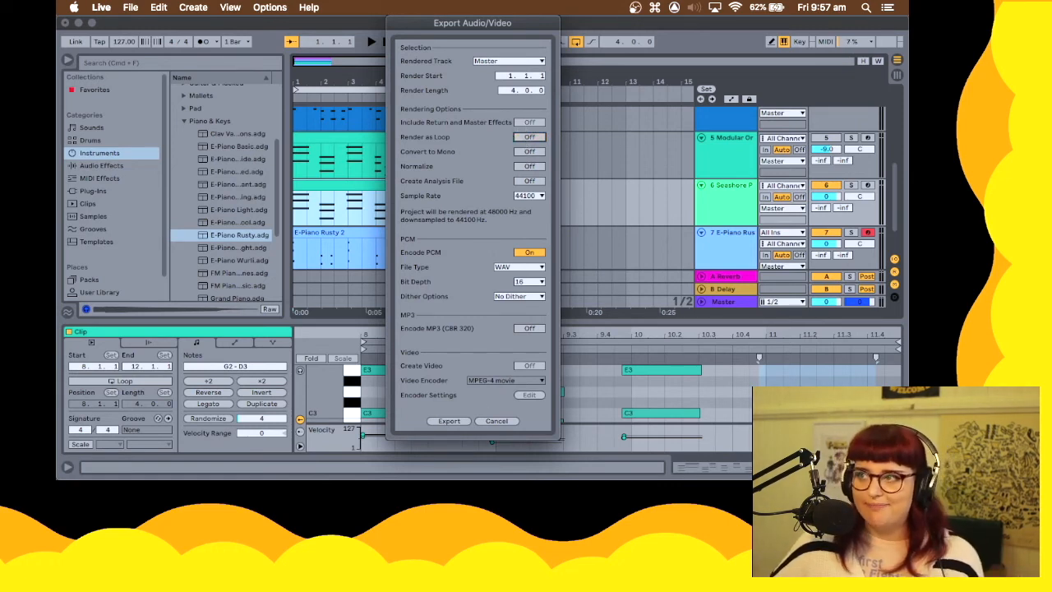
click(501, 421)
Select all seven instrument tracks together, from the first Drum Rack down to E-Piano Rusty
scroll(557, 196, up, 5)
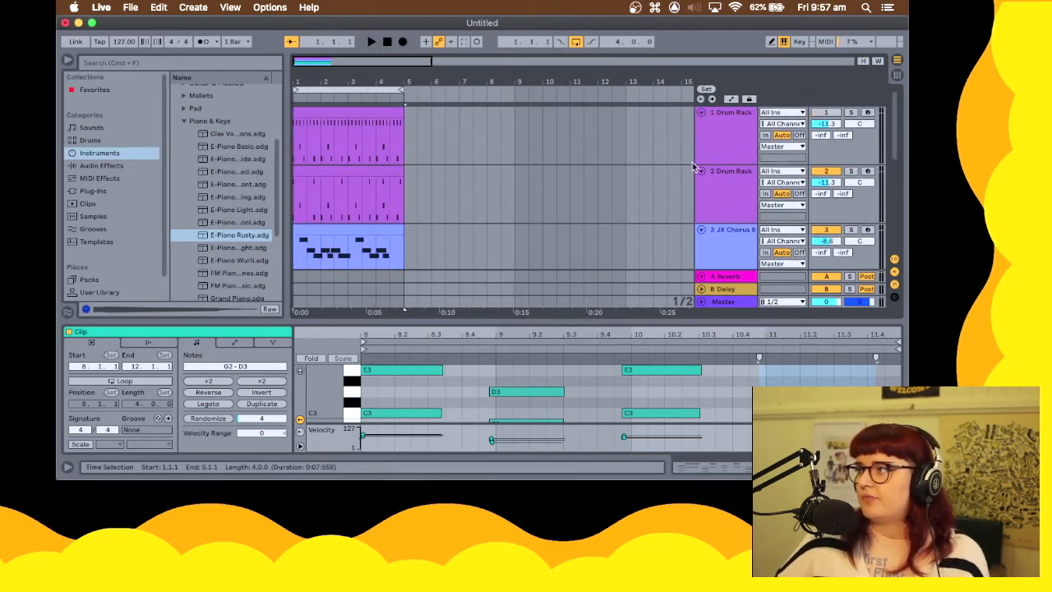
click(736, 153)
super+click(700, 207)
scroll(728, 177, down, 2)
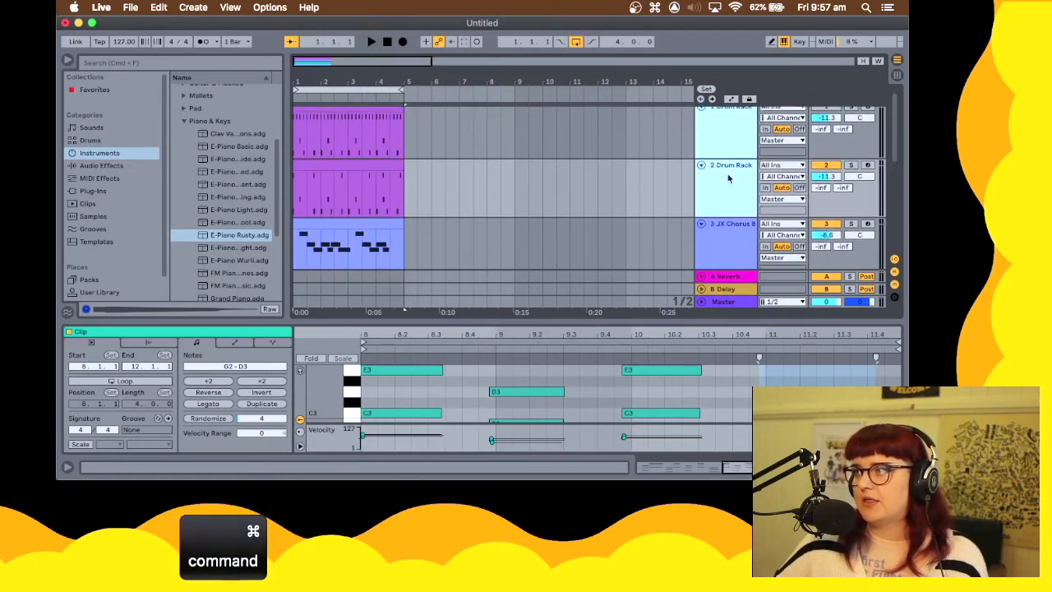
super+click(726, 199)
scroll(726, 206, down, 2)
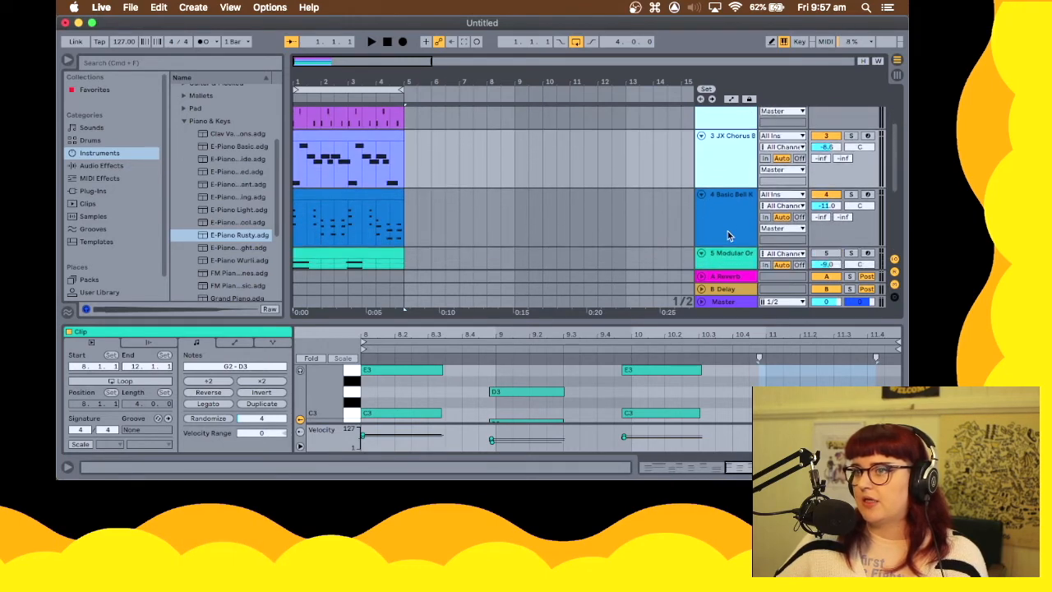
super+click(726, 226)
scroll(726, 225, down, 2)
super+click(727, 224)
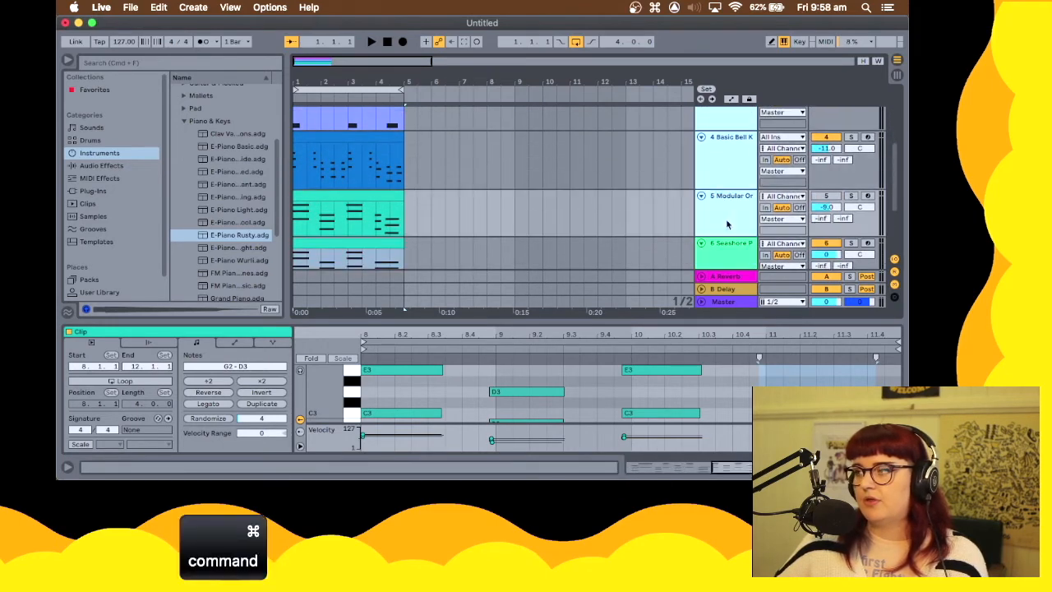
scroll(728, 224, down, 2)
super+click(727, 224)
super+click(732, 242)
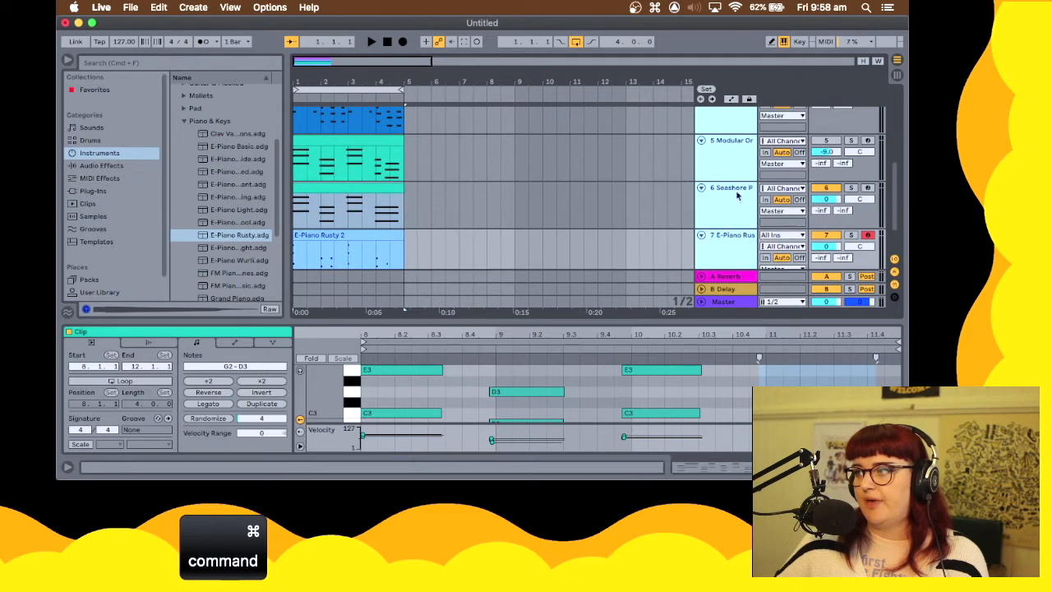
scroll(727, 206, down, 2)
scroll(712, 150, down, 1)
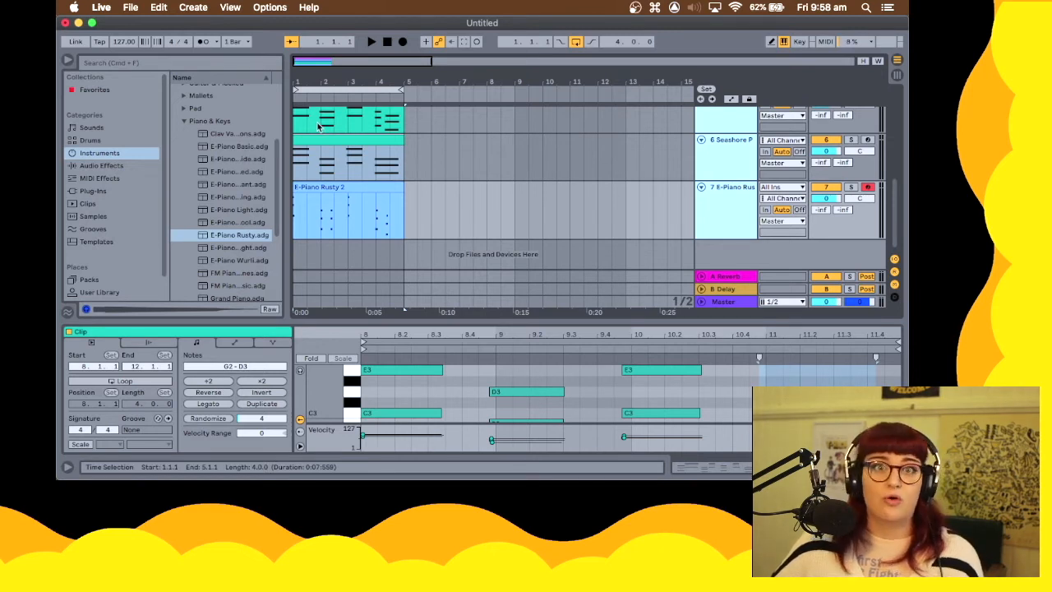
Set the audio export to render Selected Tracks Only, then cancel it and select the E-Piano Rusty clip
click(126, 8)
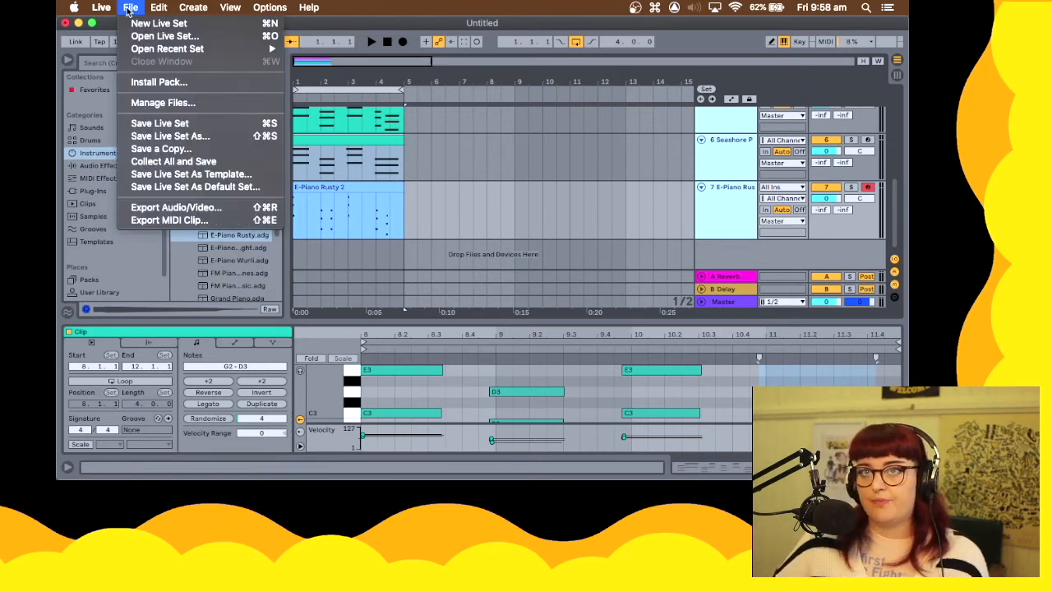
click(199, 208)
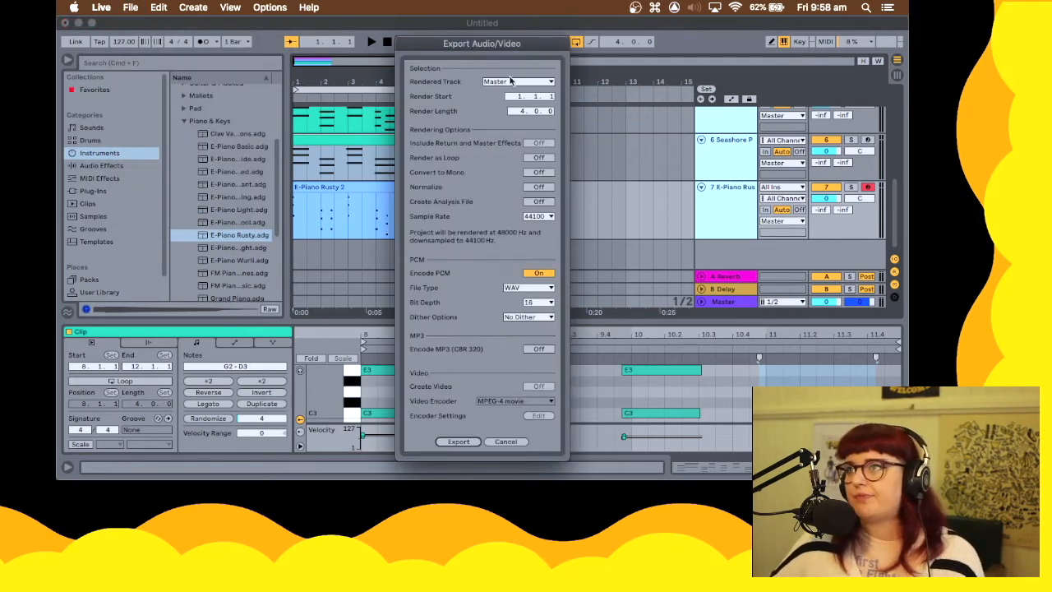
click(507, 83)
click(503, 112)
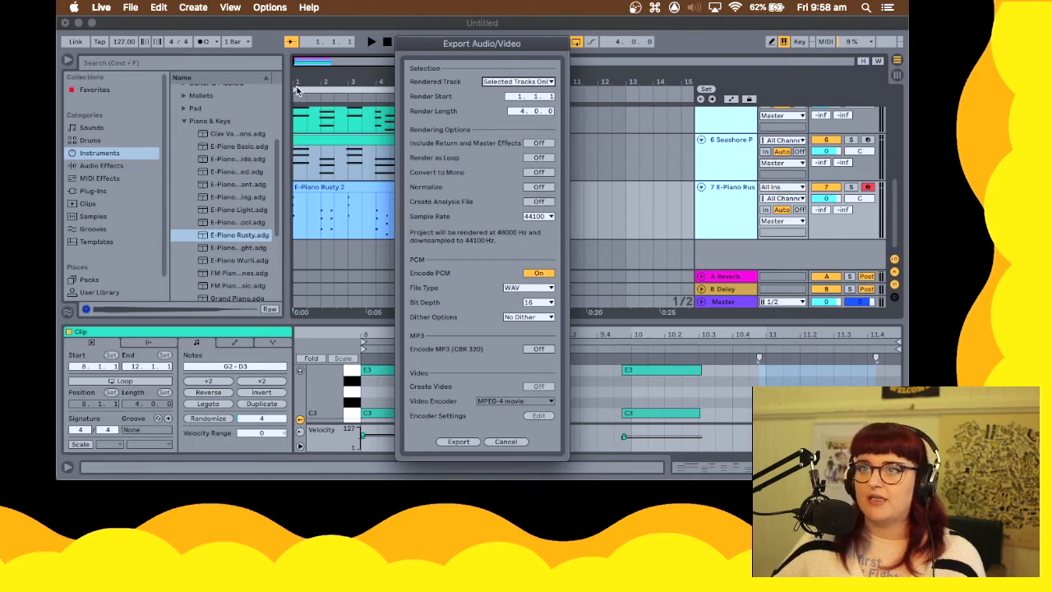
drag(424, 51, 567, 51)
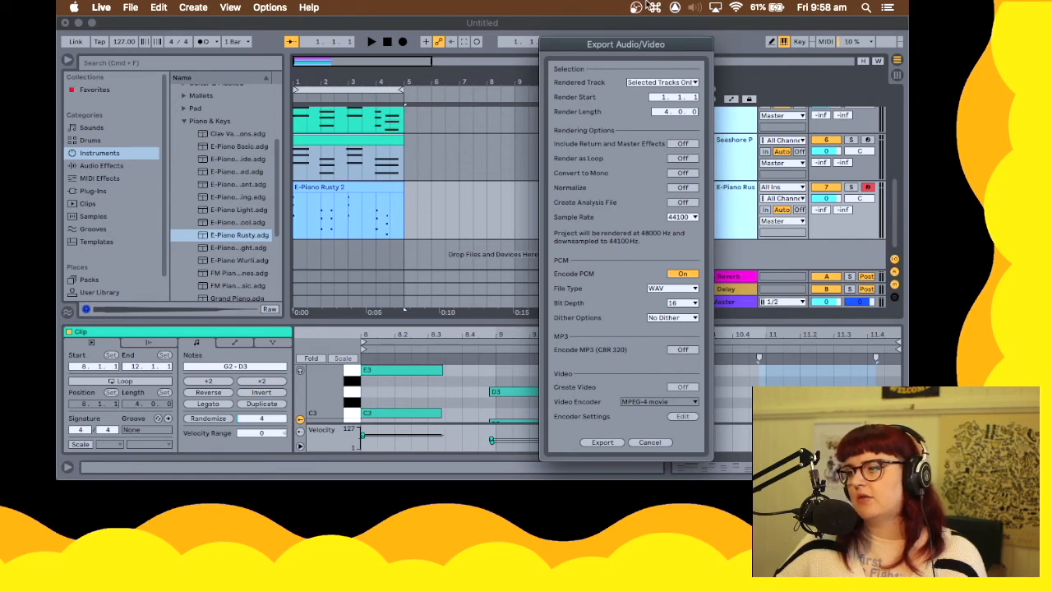
drag(655, 49, 569, 22)
click(563, 415)
click(369, 188)
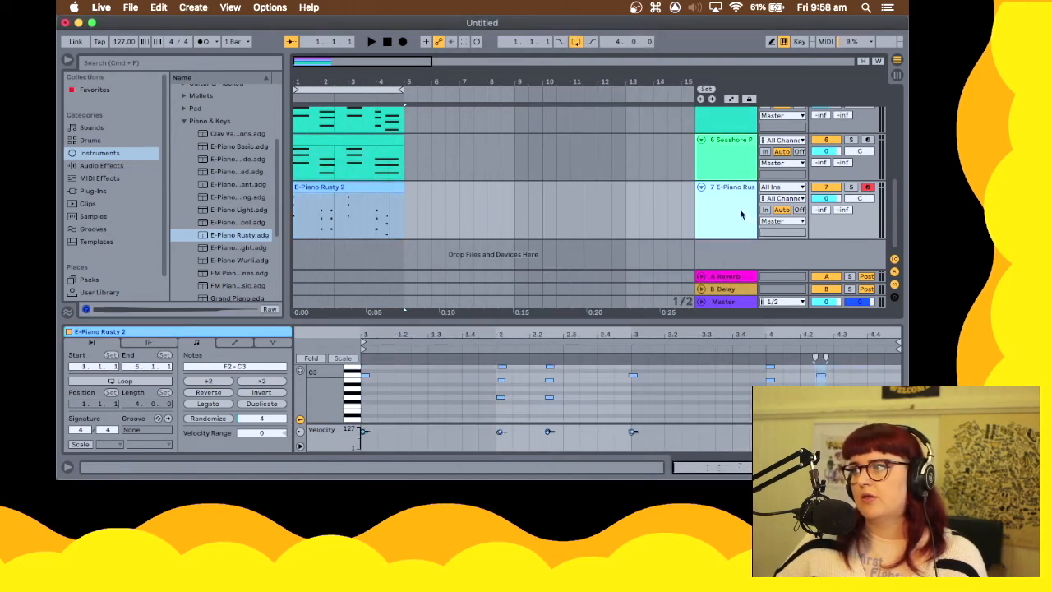
With all seven instrument tracks selected, turn on Render as Loop in the audio export settings and keep the WAV file type
scroll(743, 215, up, 3)
scroll(740, 208, up, 3)
scroll(516, 178, down, 5)
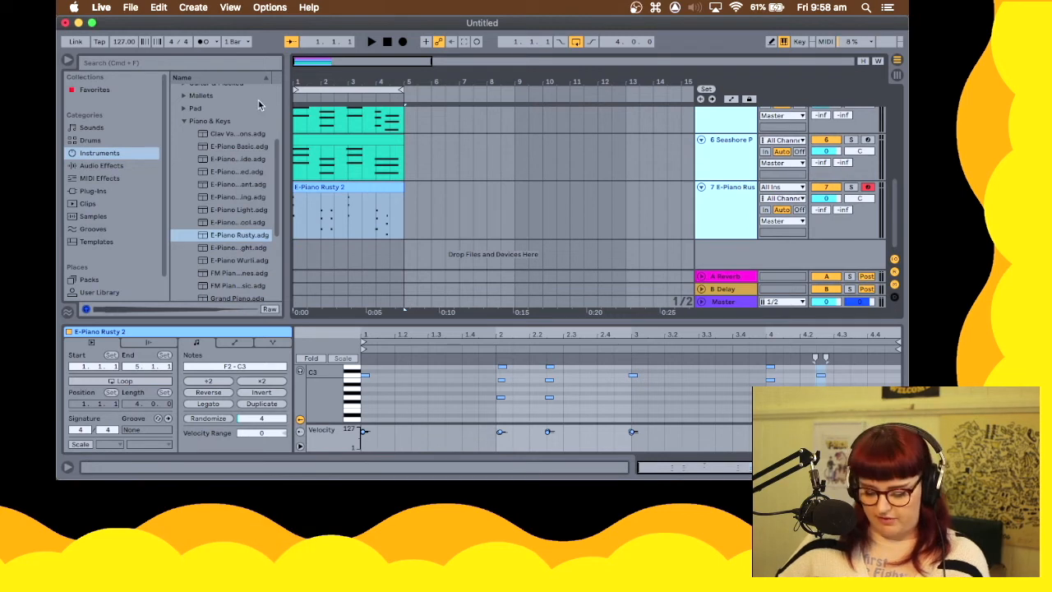
key(super+shift+r)
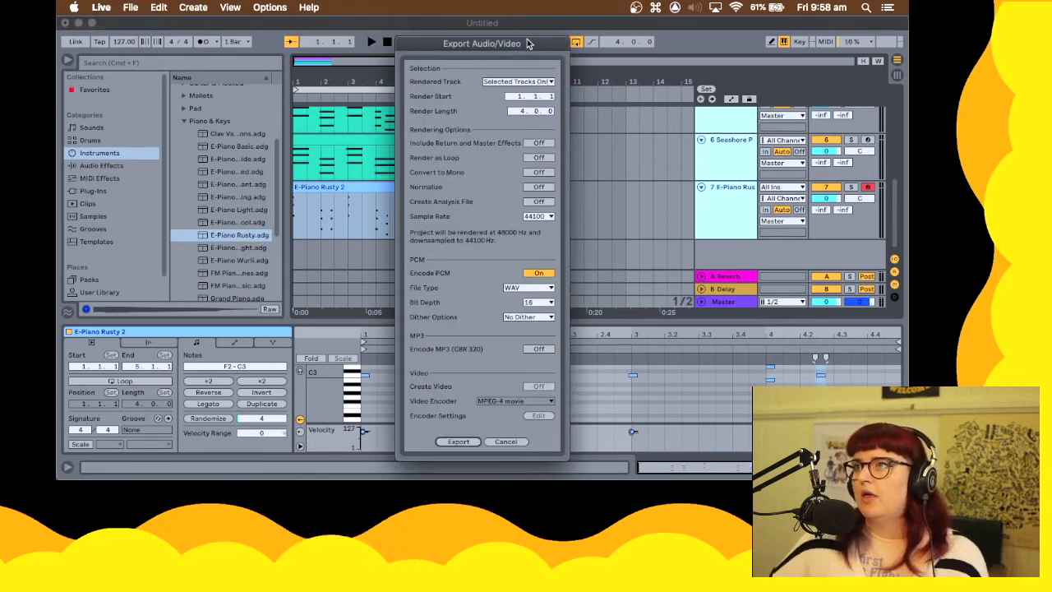
click(535, 137)
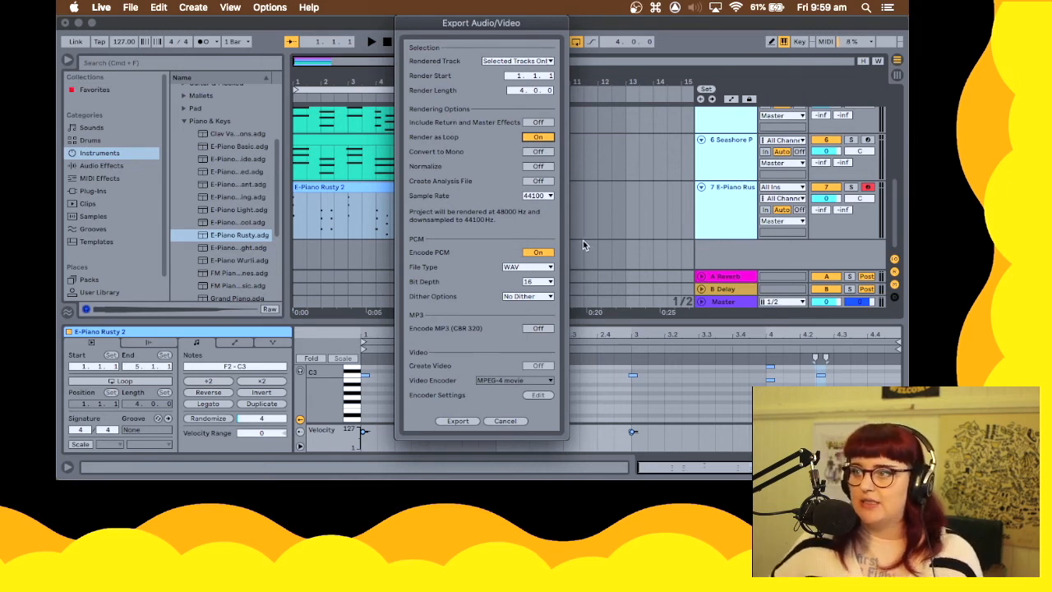
click(527, 267)
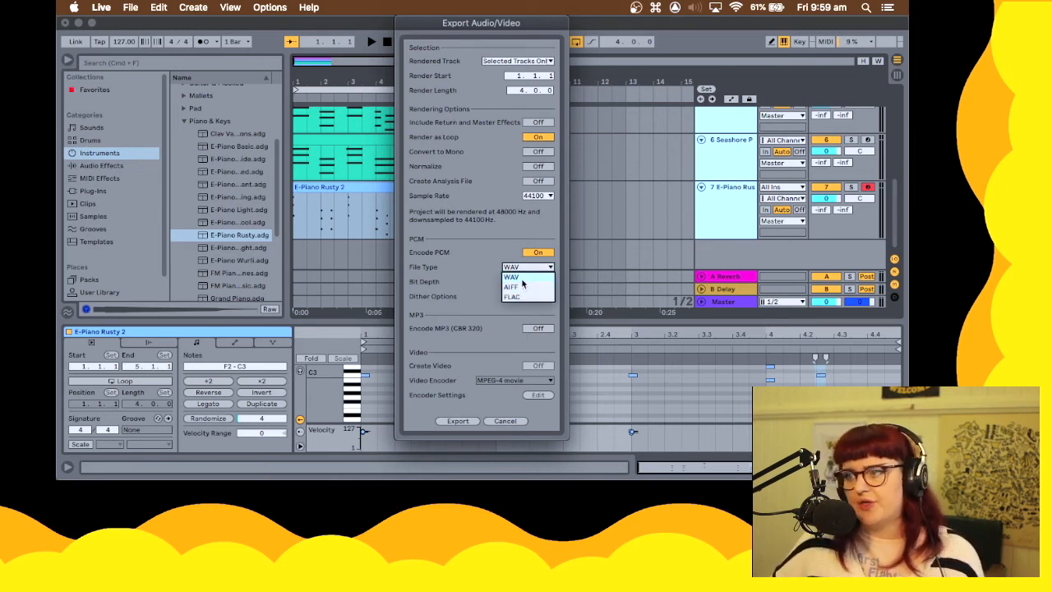
click(500, 241)
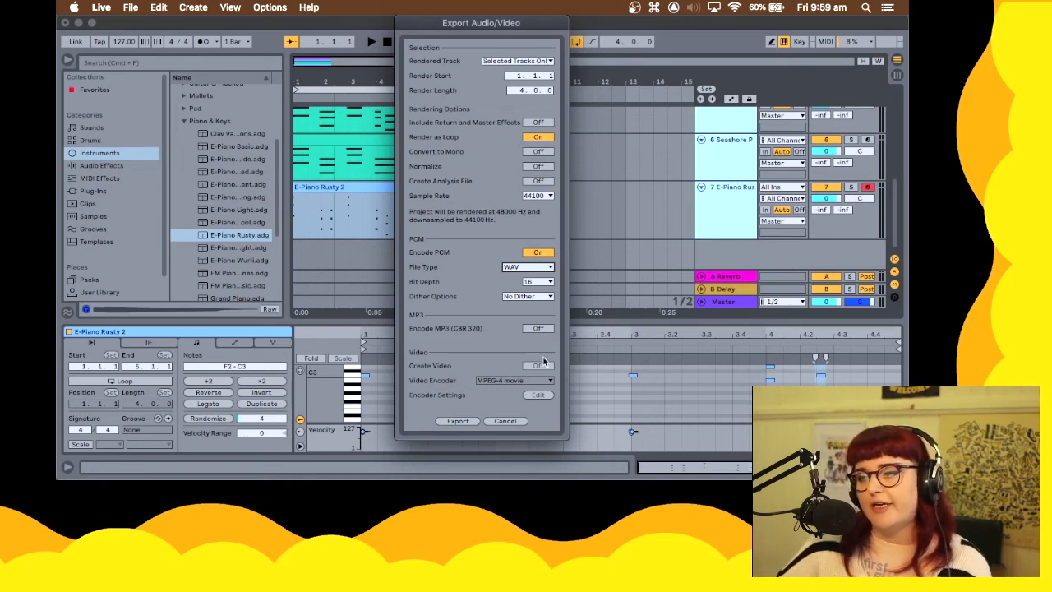
Start the export and create a folder named Project Session For Video inside Game Projects as its destination
click(463, 421)
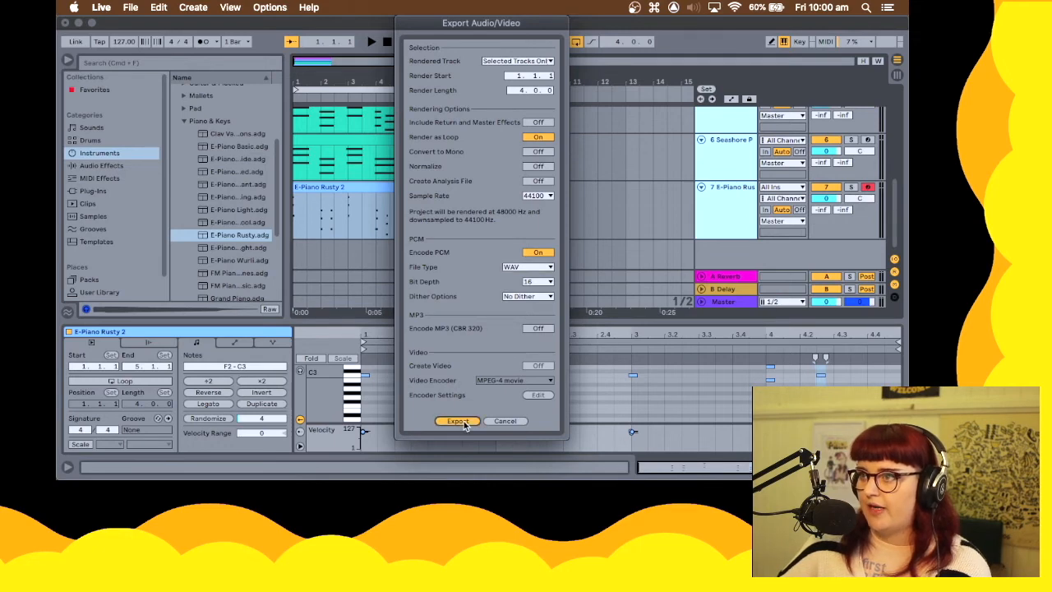
click(465, 420)
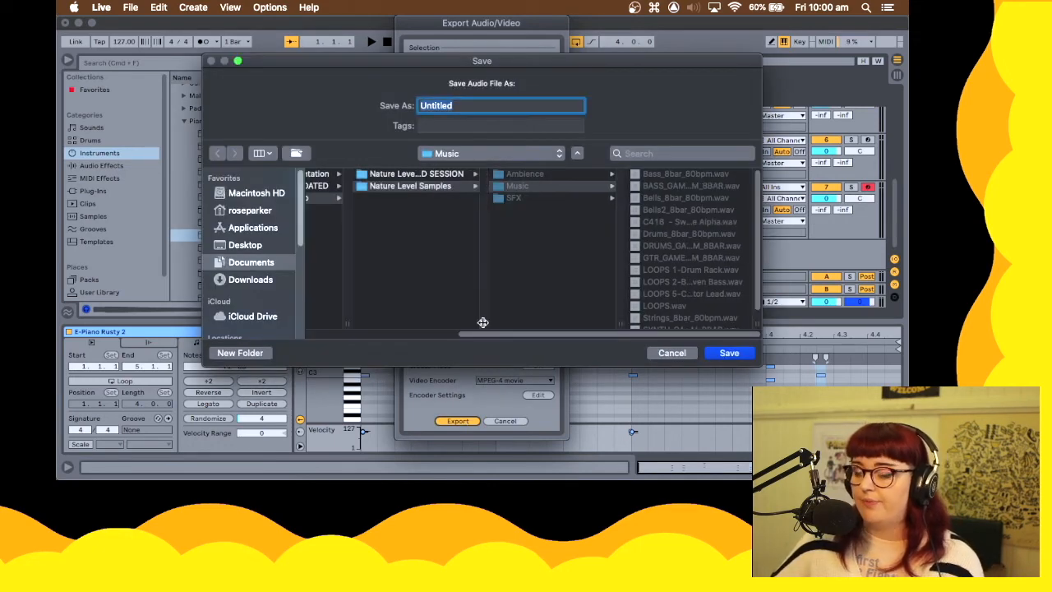
drag(563, 337, 373, 332)
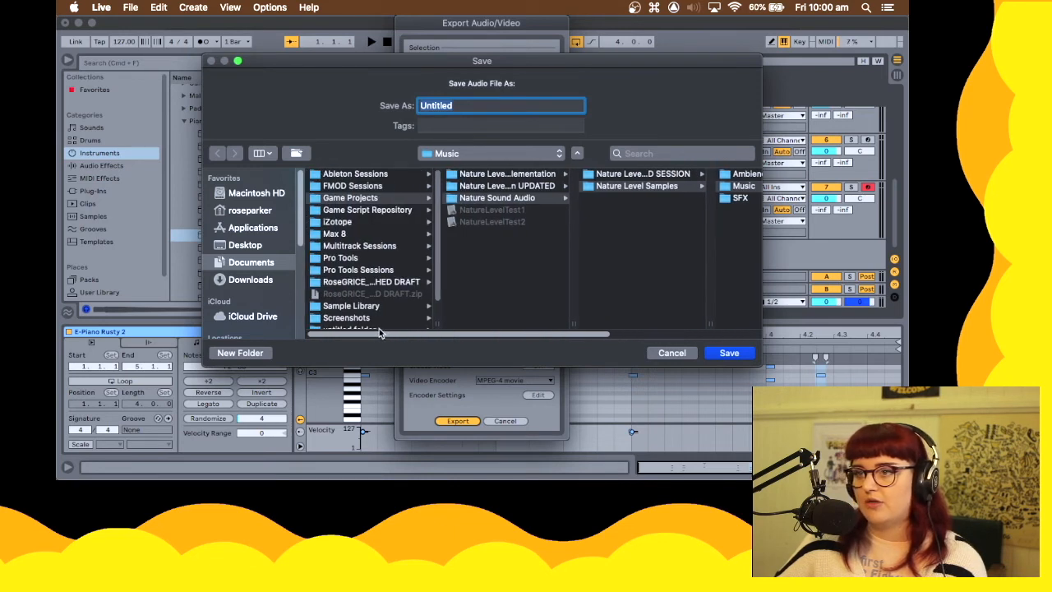
click(368, 199)
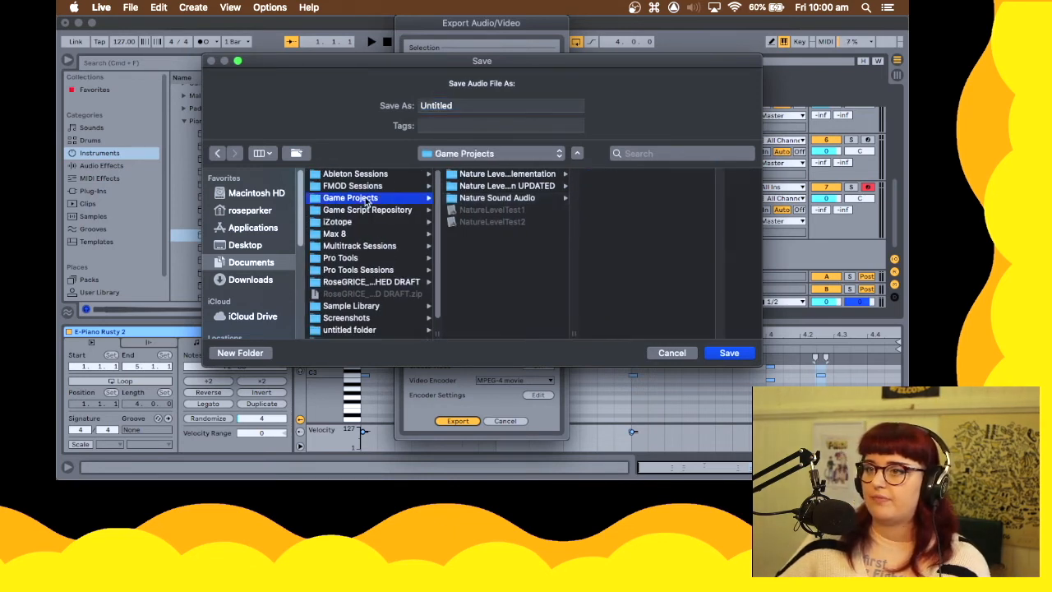
scroll(369, 198, down, 1)
click(260, 353)
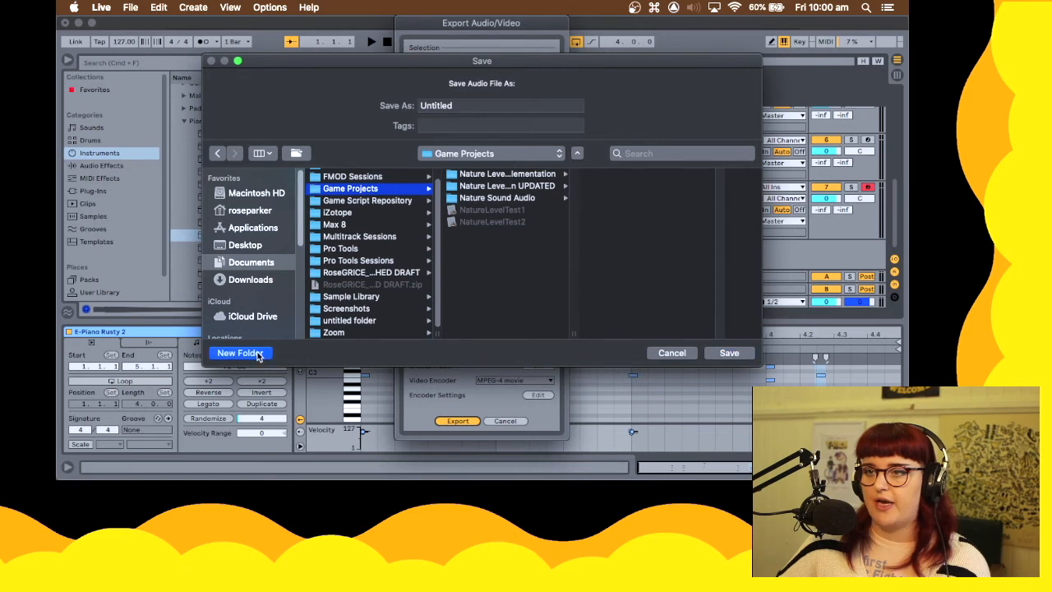
key(shift)
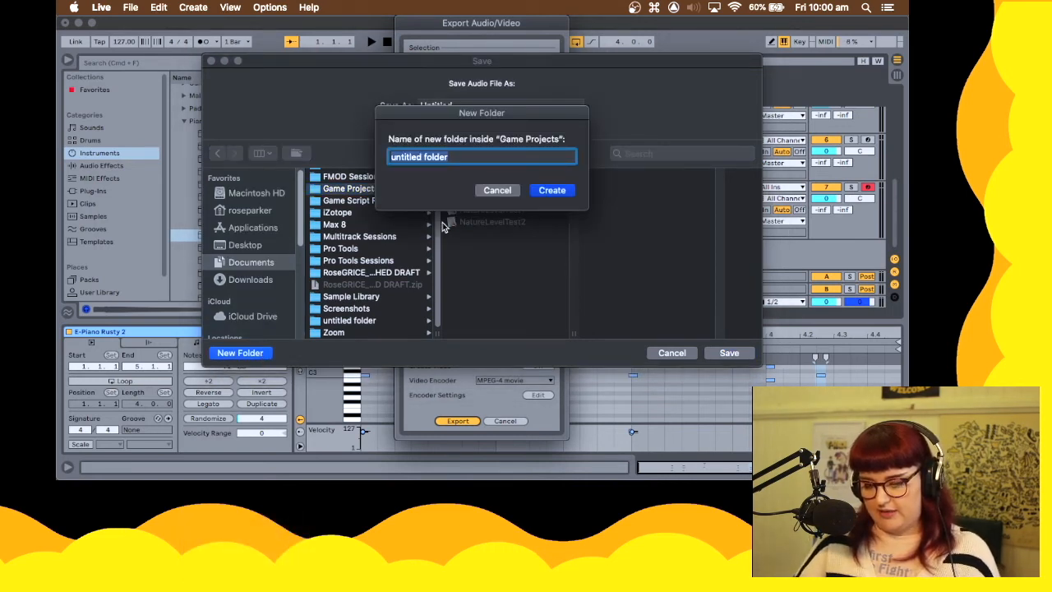
text(Project)
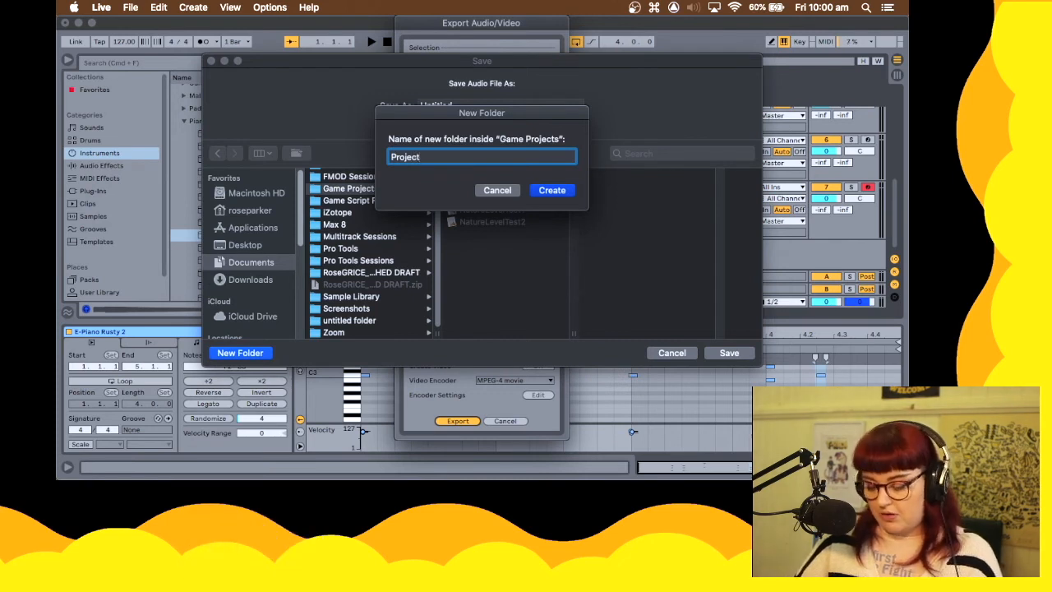
text( Sessi)
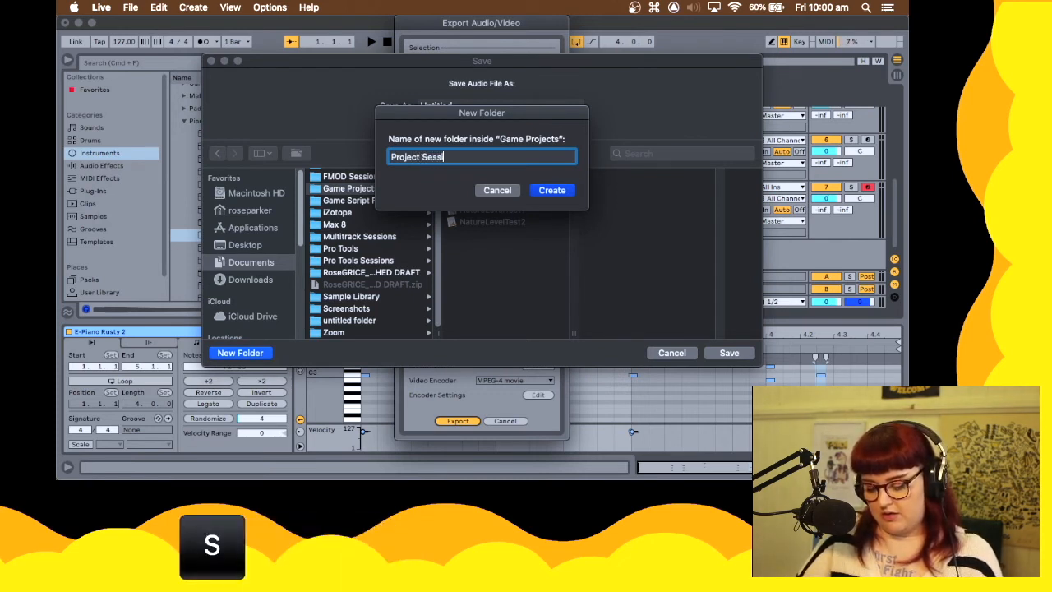
text(on For Video)
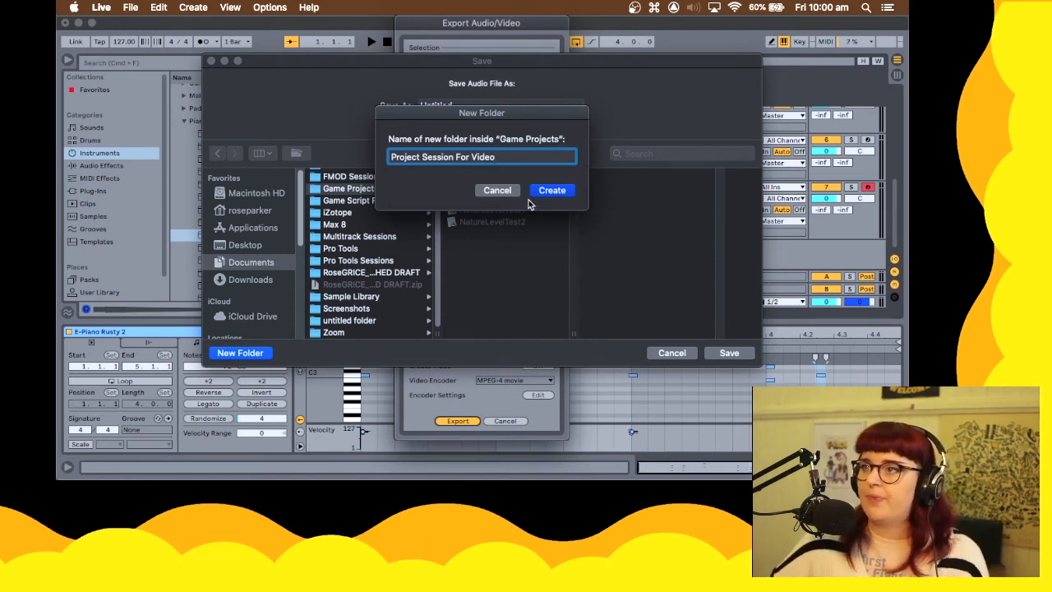
click(552, 191)
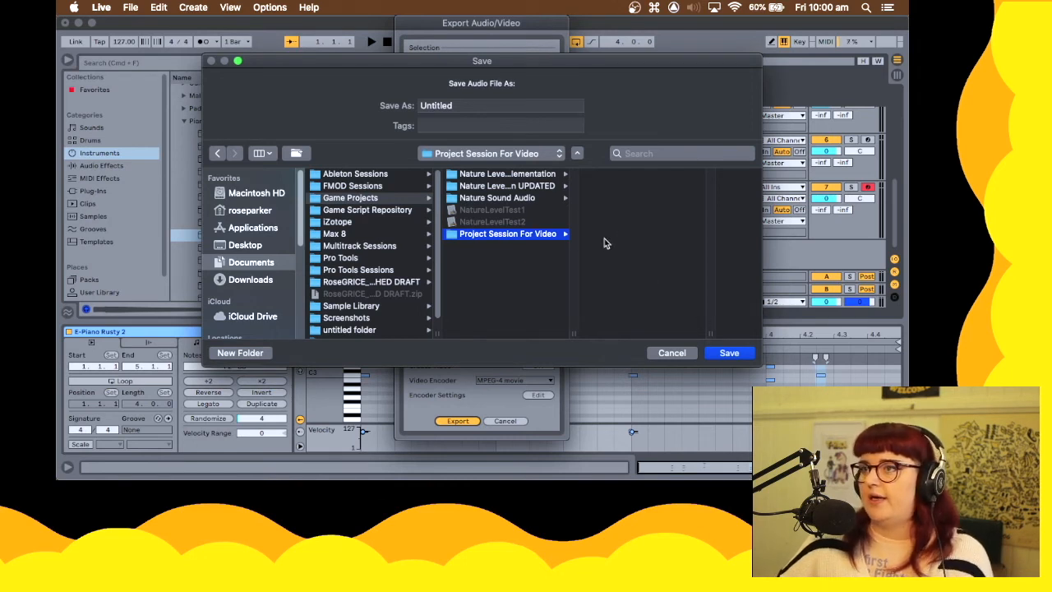
Create an Audio From DAW subfolder inside Project Session For Video and save the exported audio there as Untitled
click(240, 353)
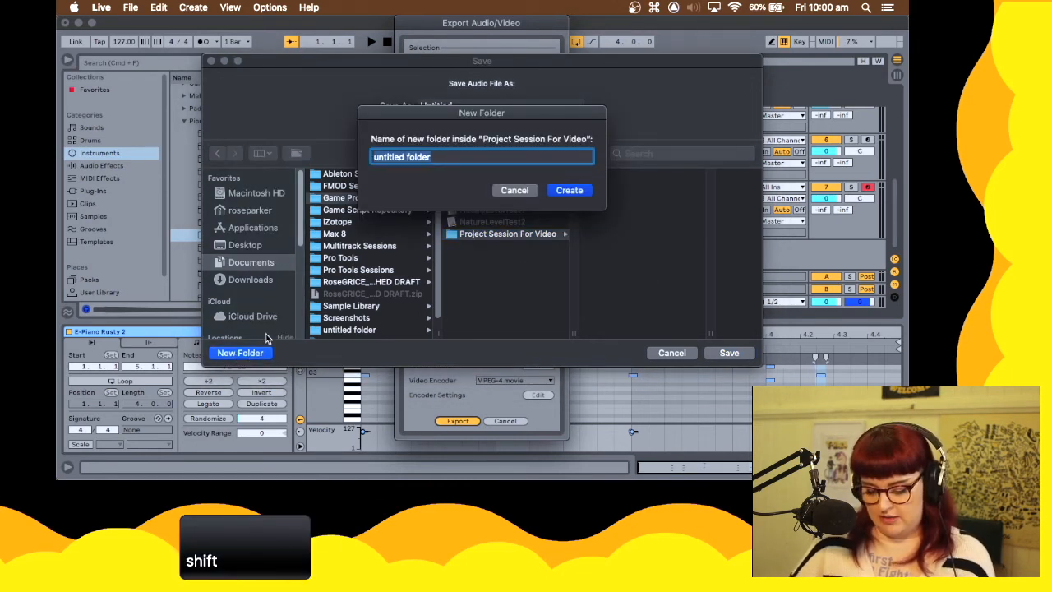
text(Audio From DAW)
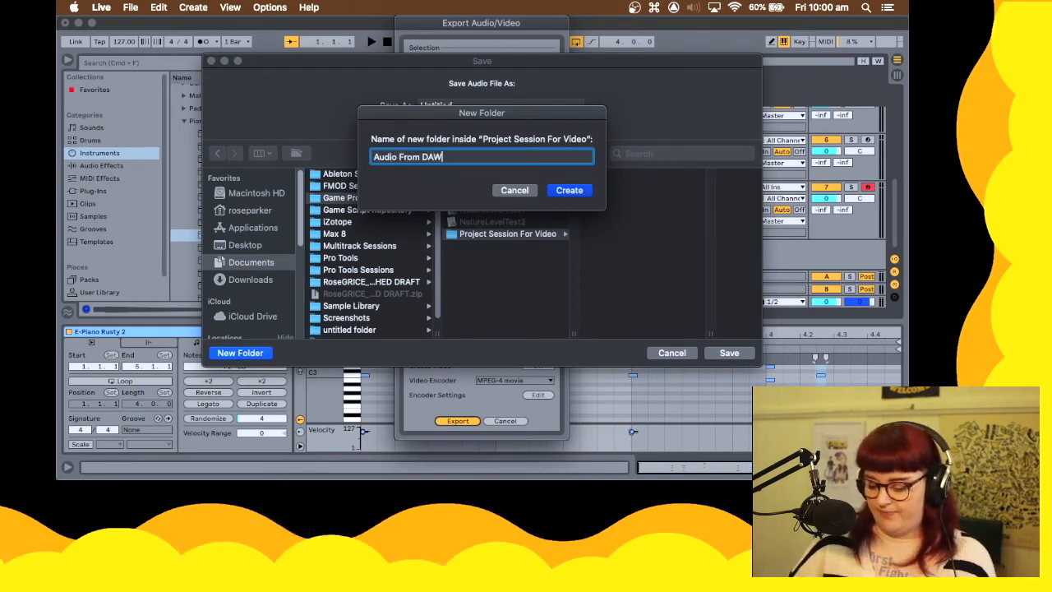
key(Return)
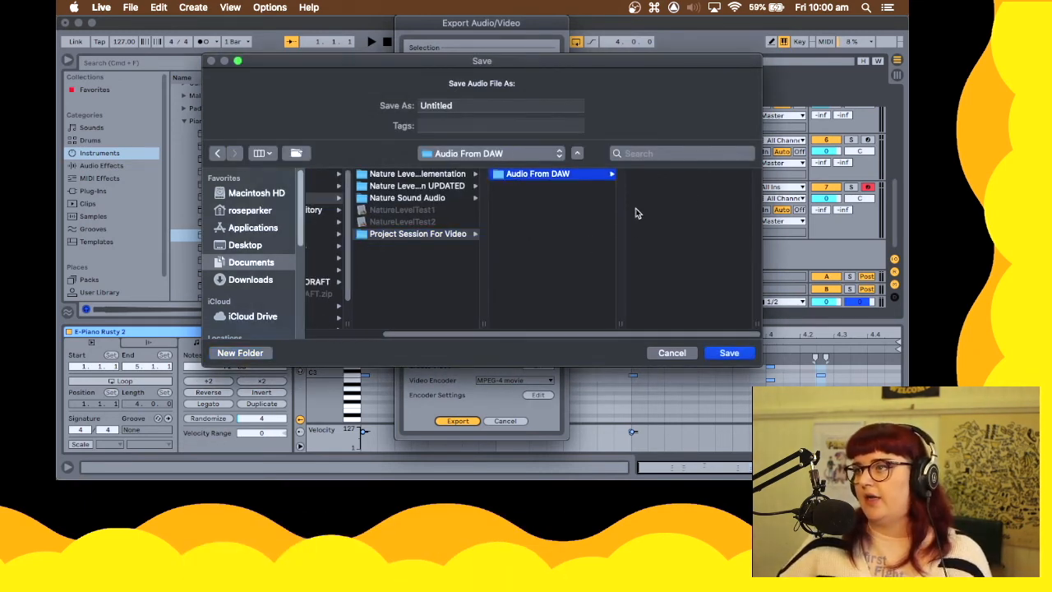
double_click(516, 108)
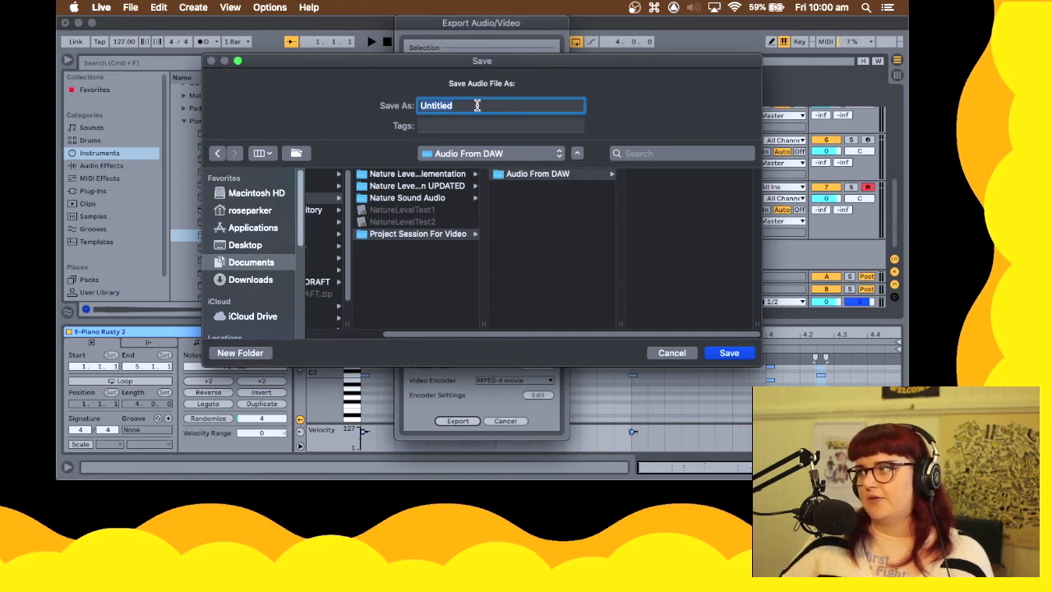
drag(517, 70, 562, 40)
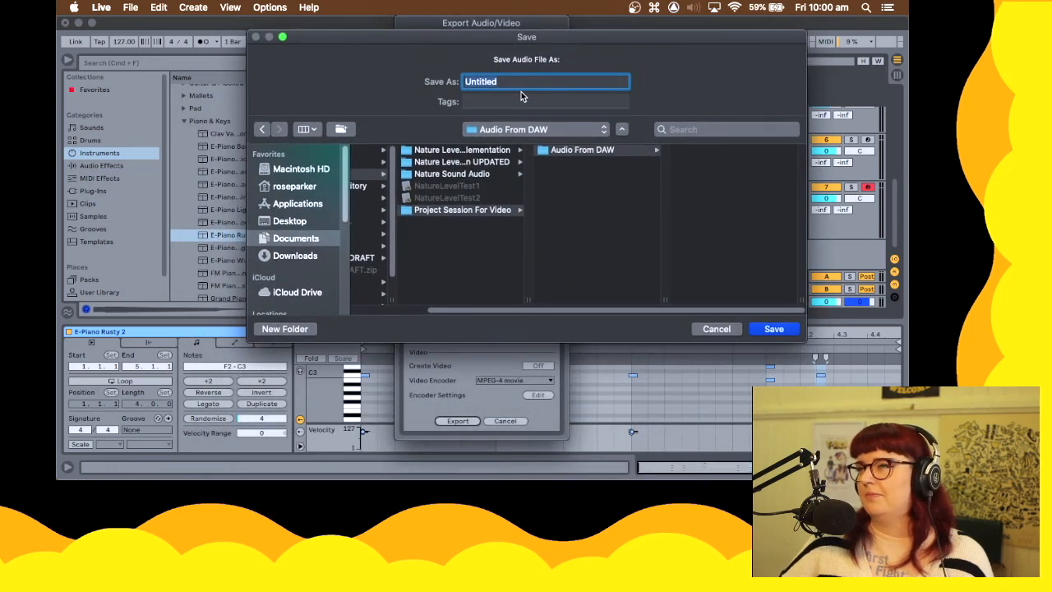
click(781, 331)
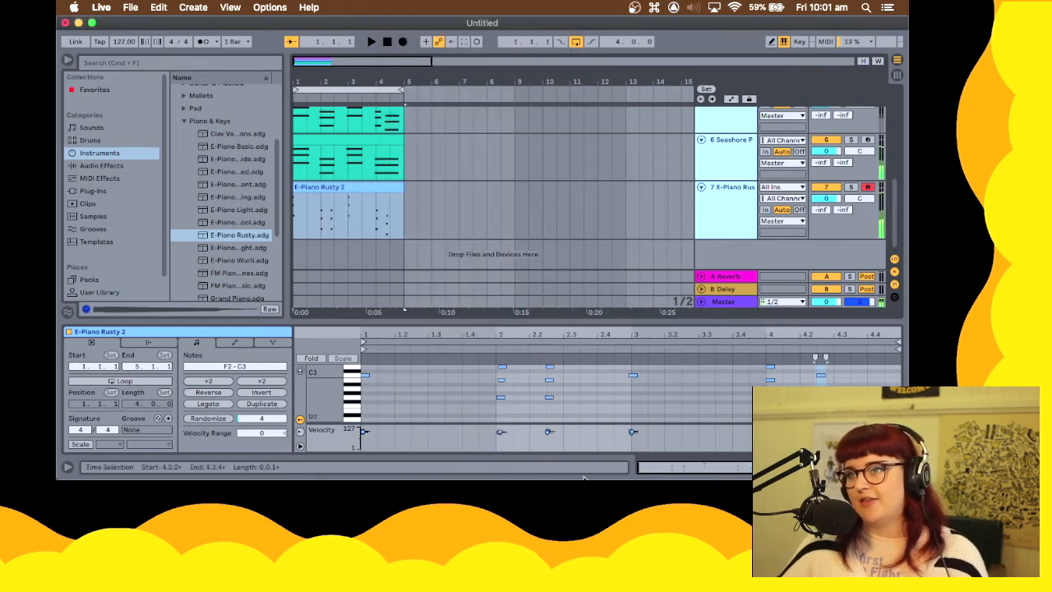
Switch to Finder and open the Audio From DAW folder within Game Projects > Project Session For Video
key(super+Tab)
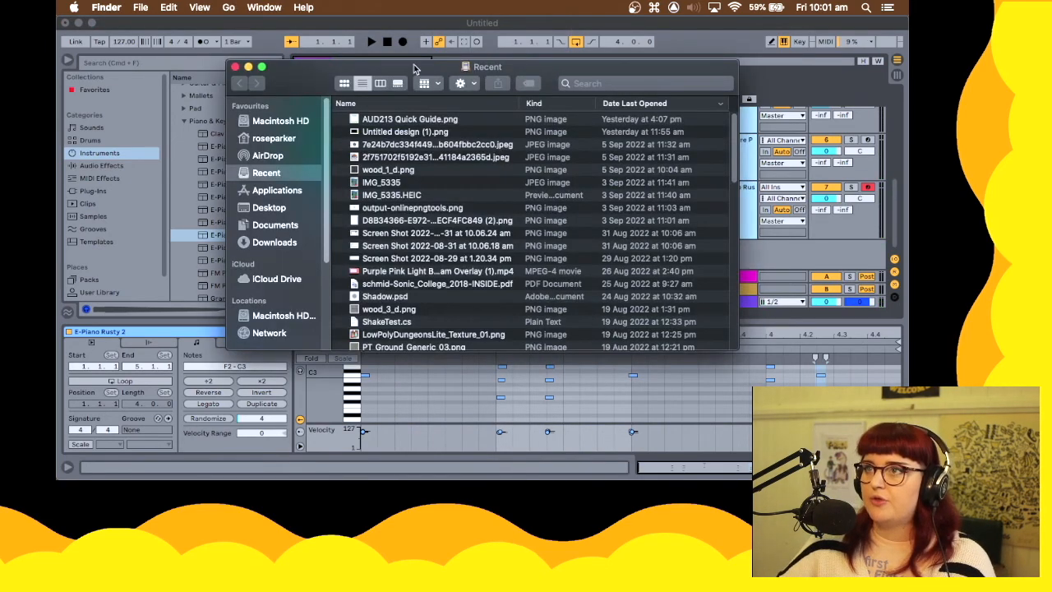
drag(415, 68, 436, 477)
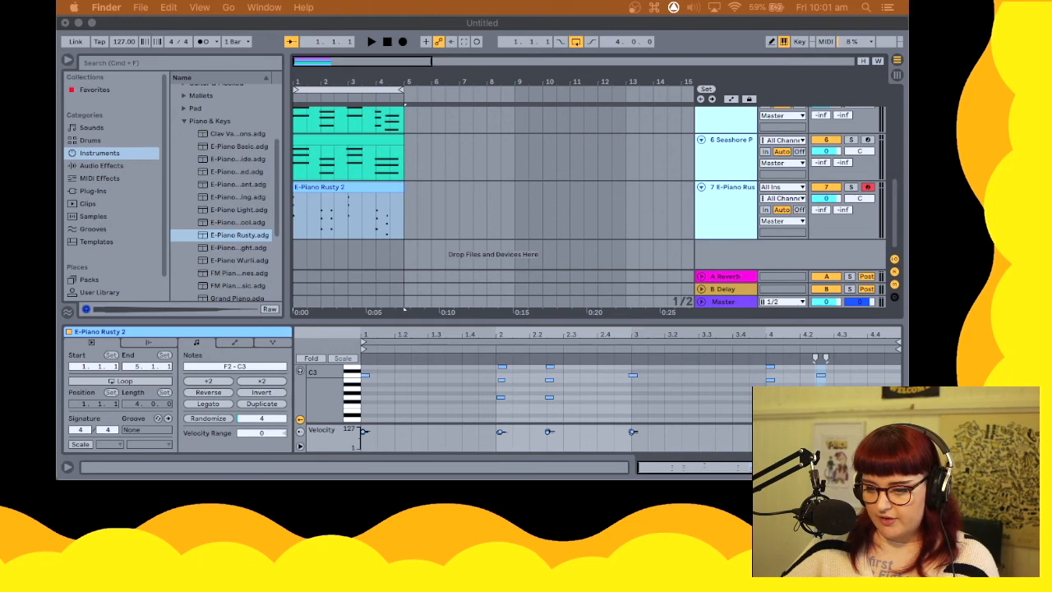
drag(576, 477, 427, 69)
double_click(418, 188)
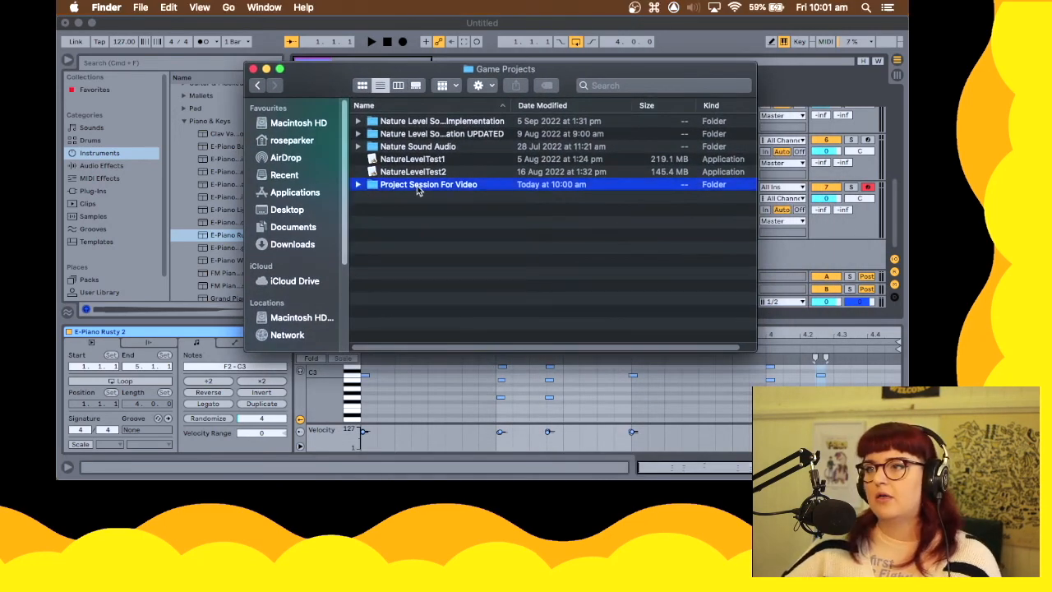
double_click(397, 121)
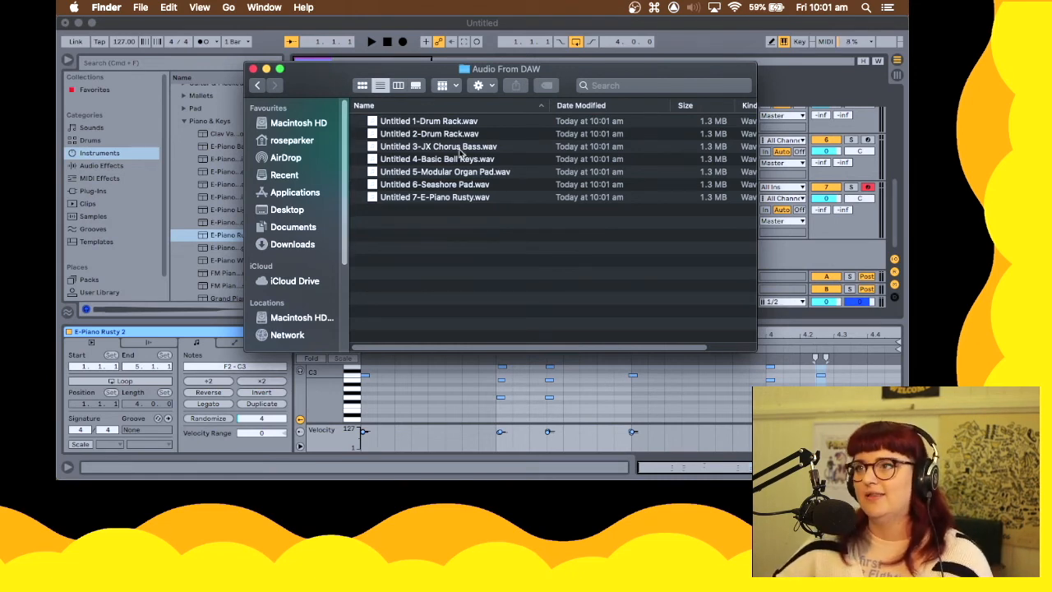
Rename the first exported drum rack file as Untitled 1-Drum Rack_Hihat.wav
click(469, 124)
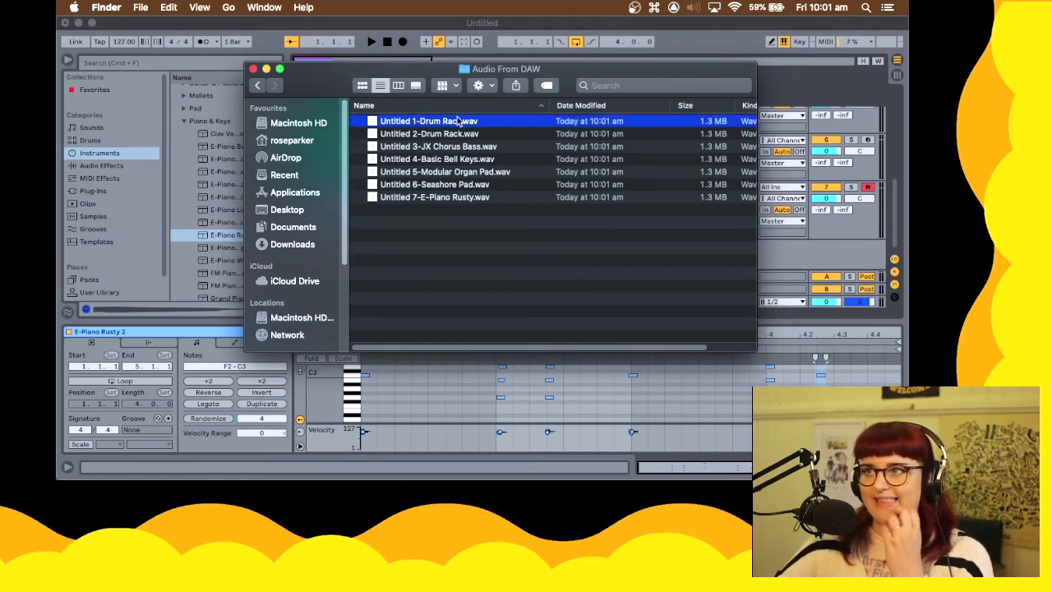
click(461, 123)
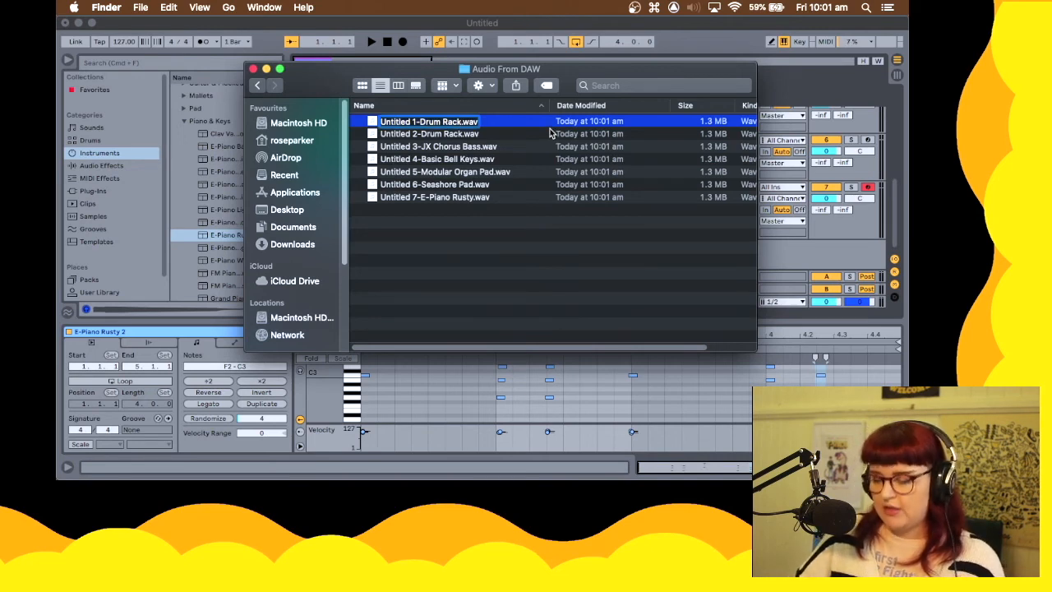
text(_)
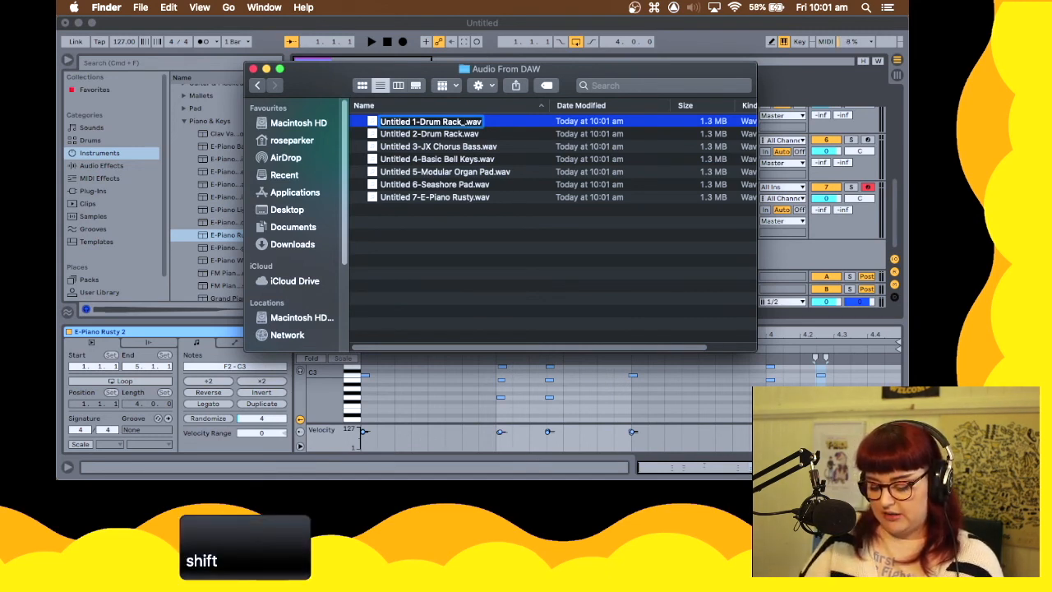
text(Hihat)
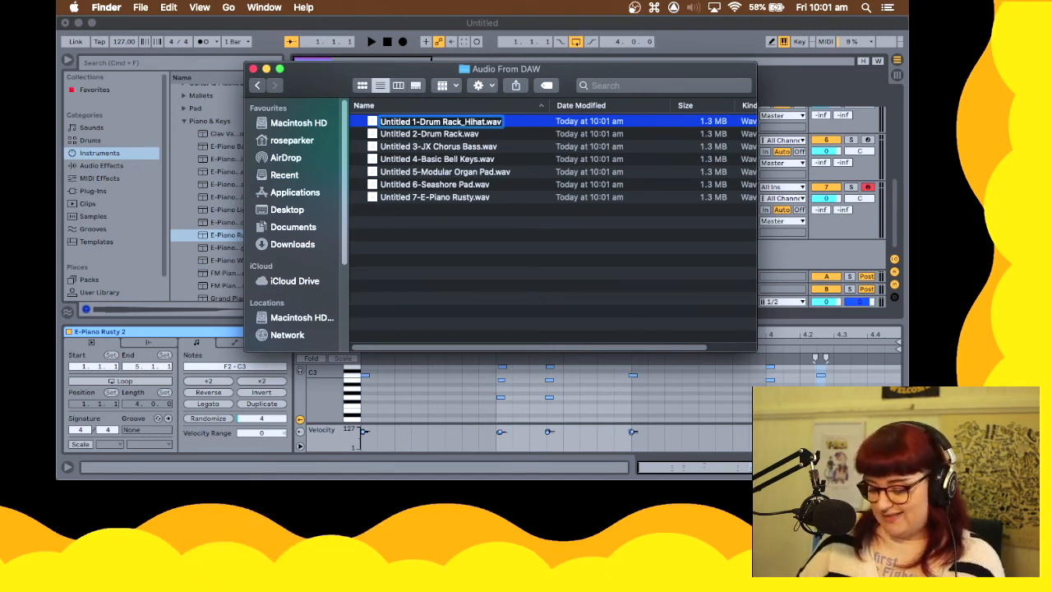
key(Return)
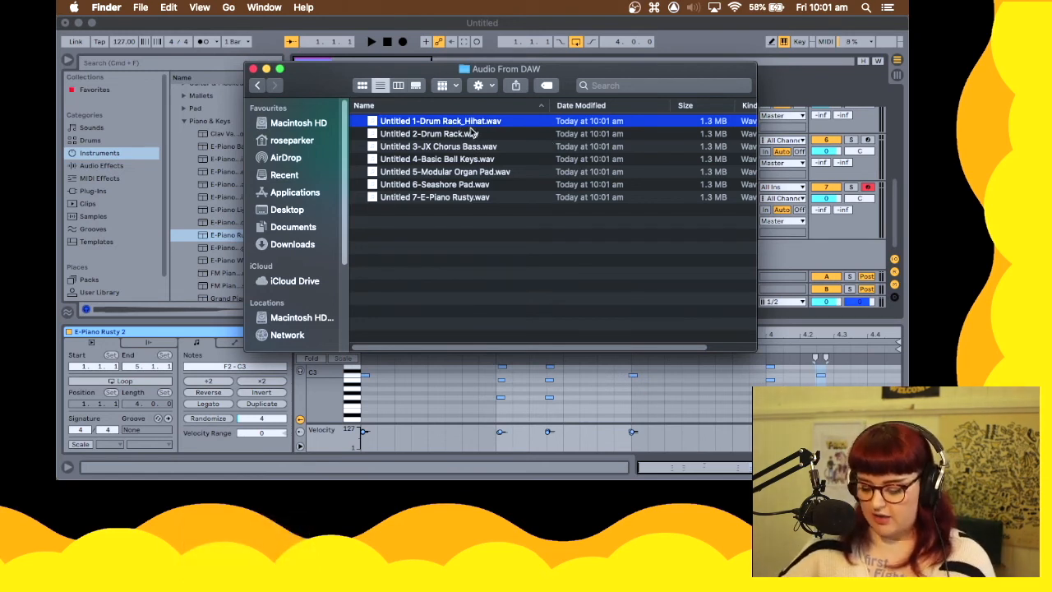
Preview the audio of Untitled 1-Drum Rack_Hihat.wav and Untitled 2-Drum Rack.wav, checking the system's sound output device in between
key(space)
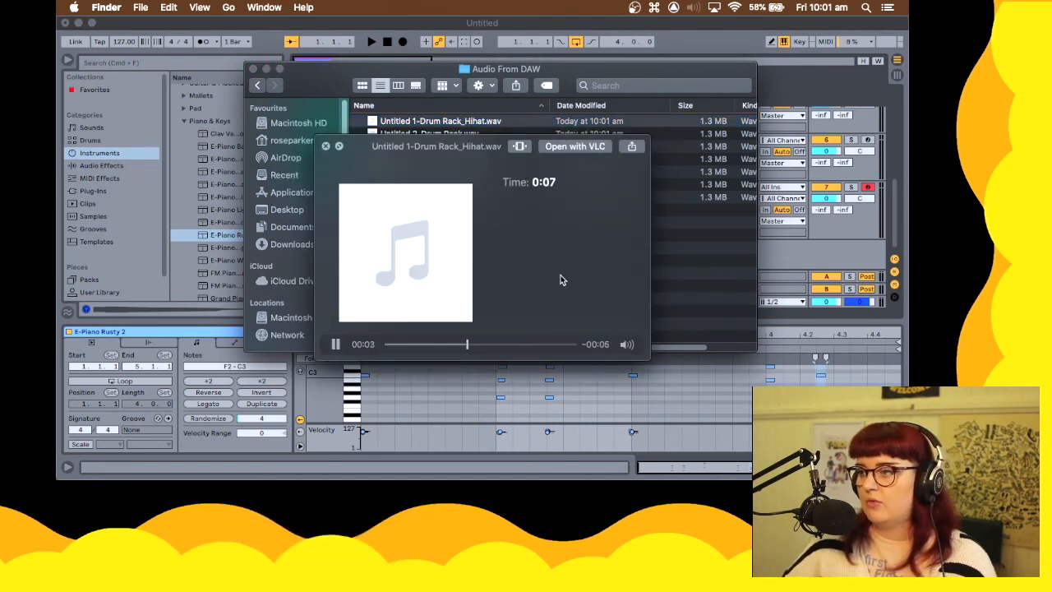
key(space)
click(695, 9)
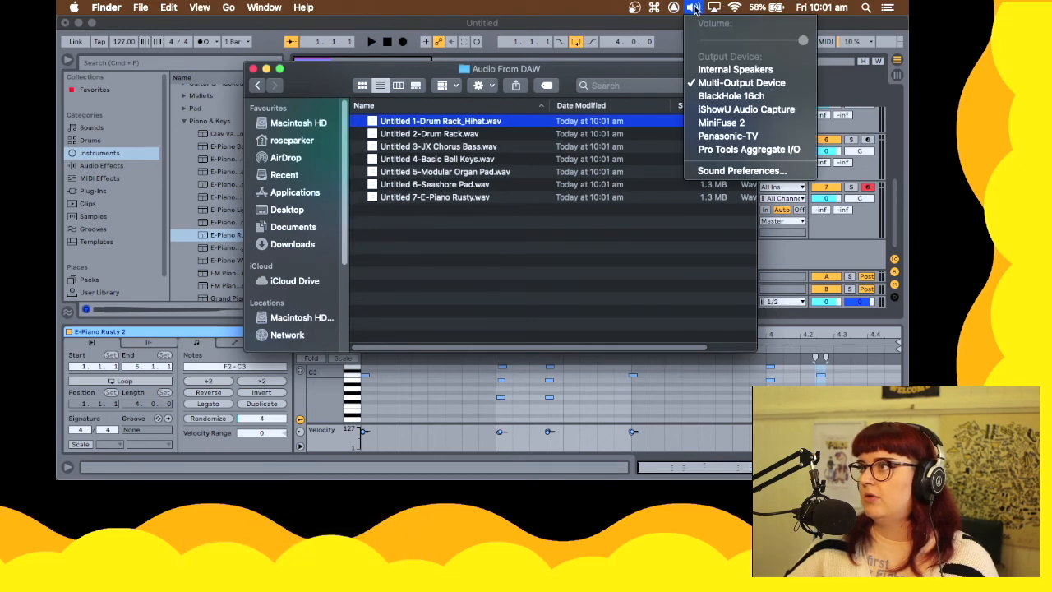
click(568, 287)
key(space)
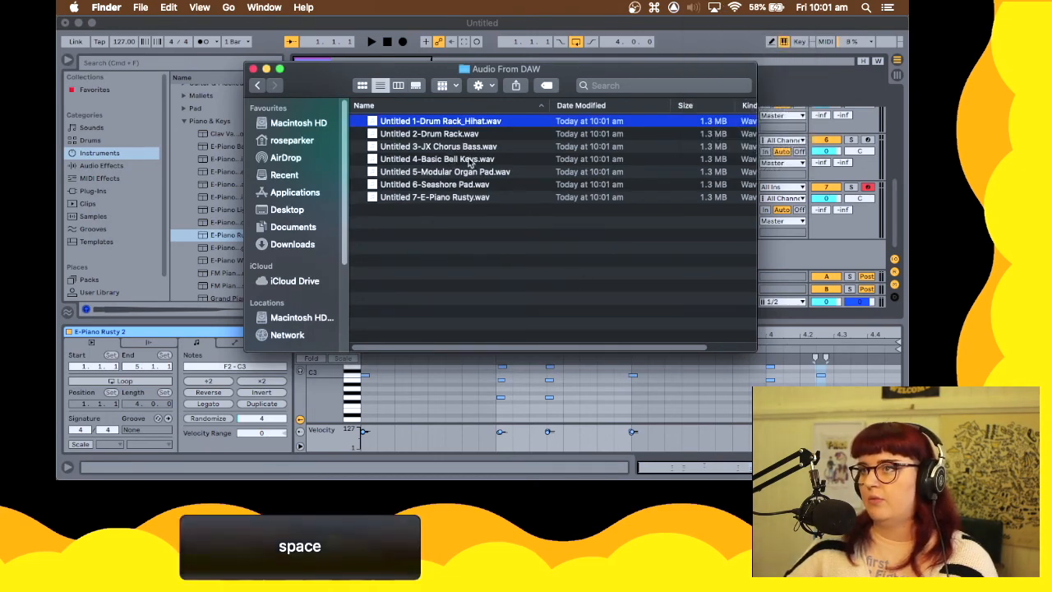
key(space)
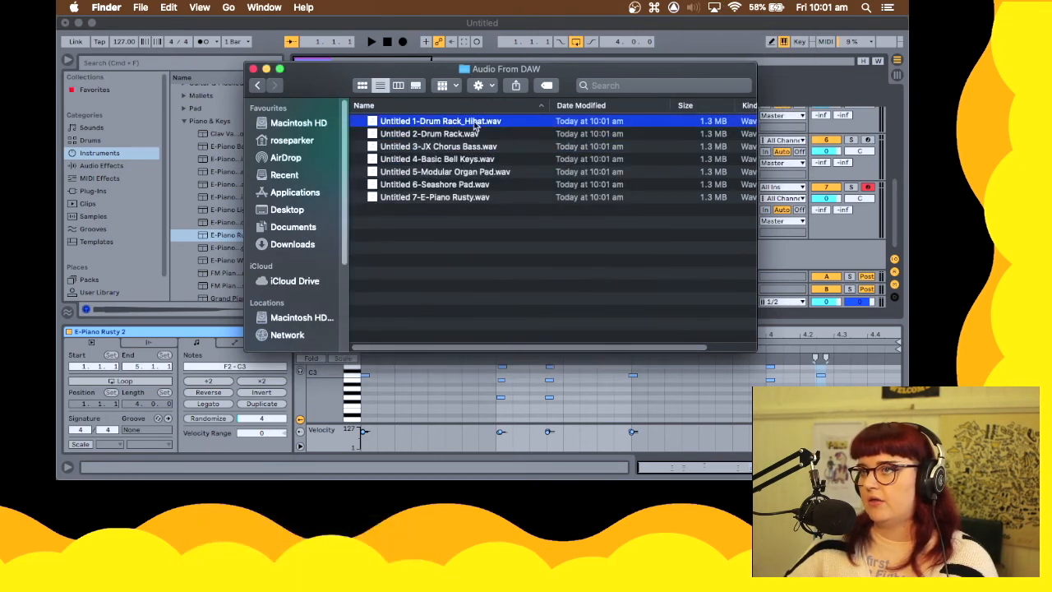
click(394, 133)
key(space)
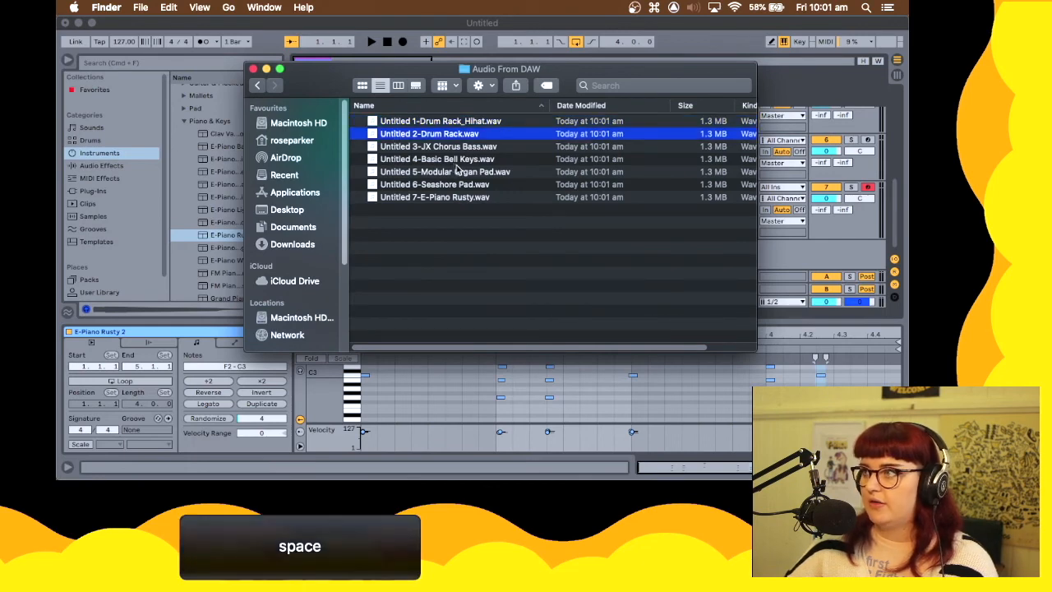
Close the audio preview and the Audio From DAW window, switch to Ableton Live and reactivate the muted Modular Organ track 5
key(space)
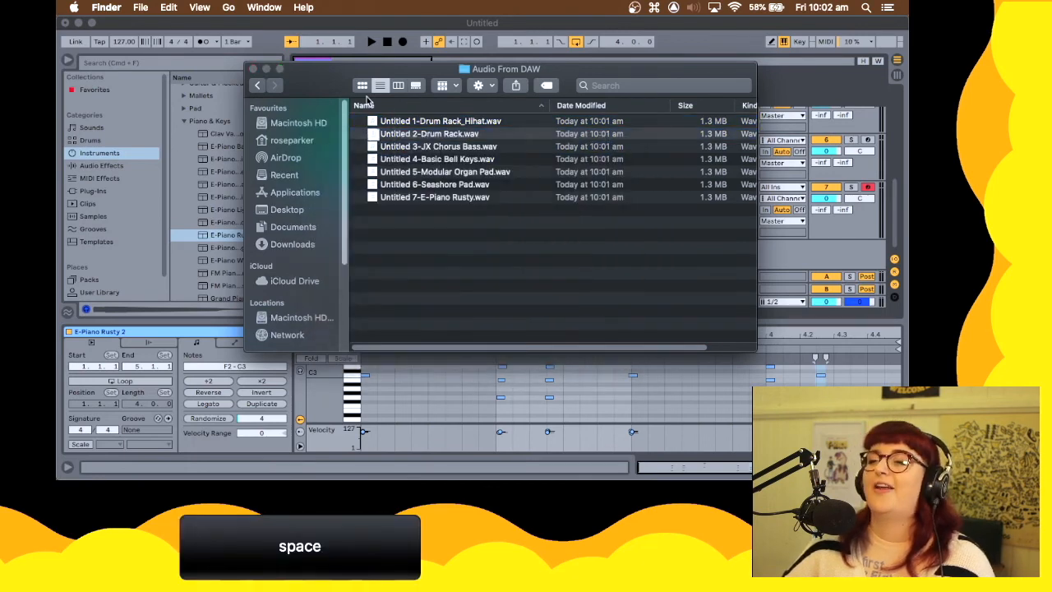
drag(311, 76, 318, 153)
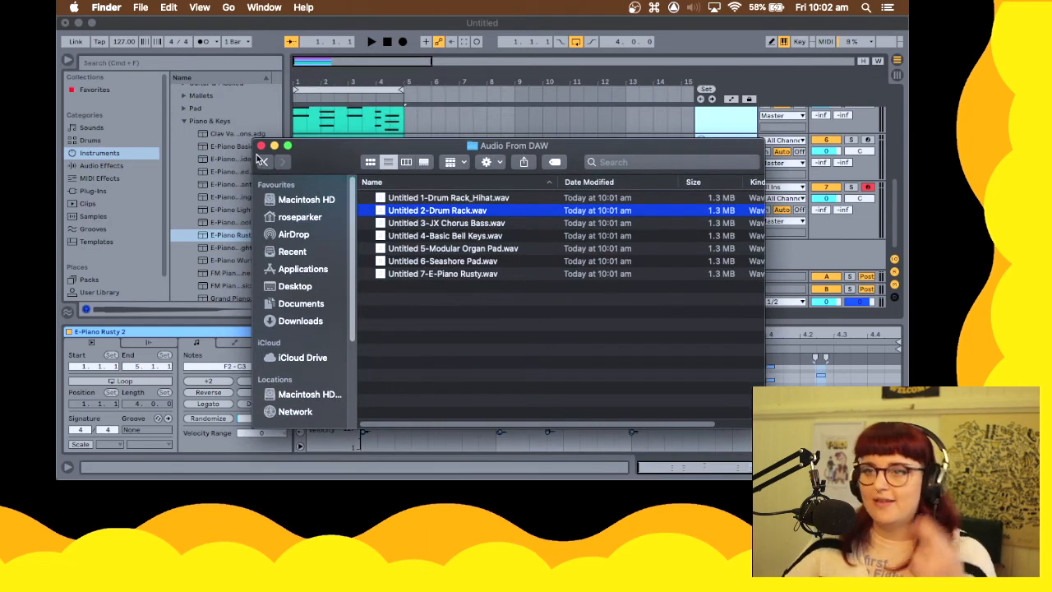
click(261, 145)
scroll(799, 204, up, 2)
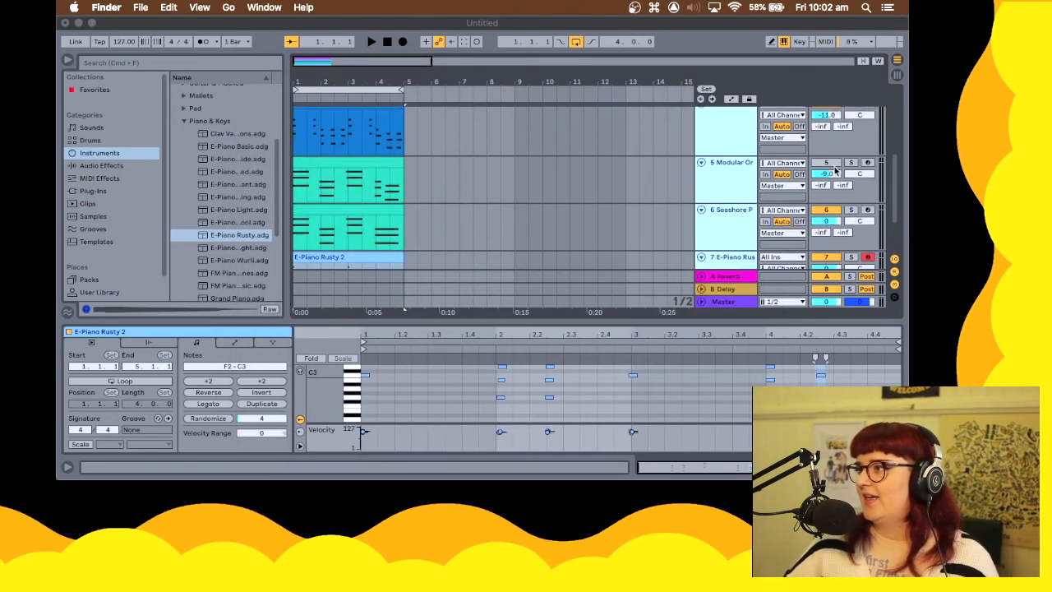
click(837, 170)
Check the activation state of the tracks in the arrangement, from the two drum racks through the Modular Organ track
scroll(838, 181, up, 2)
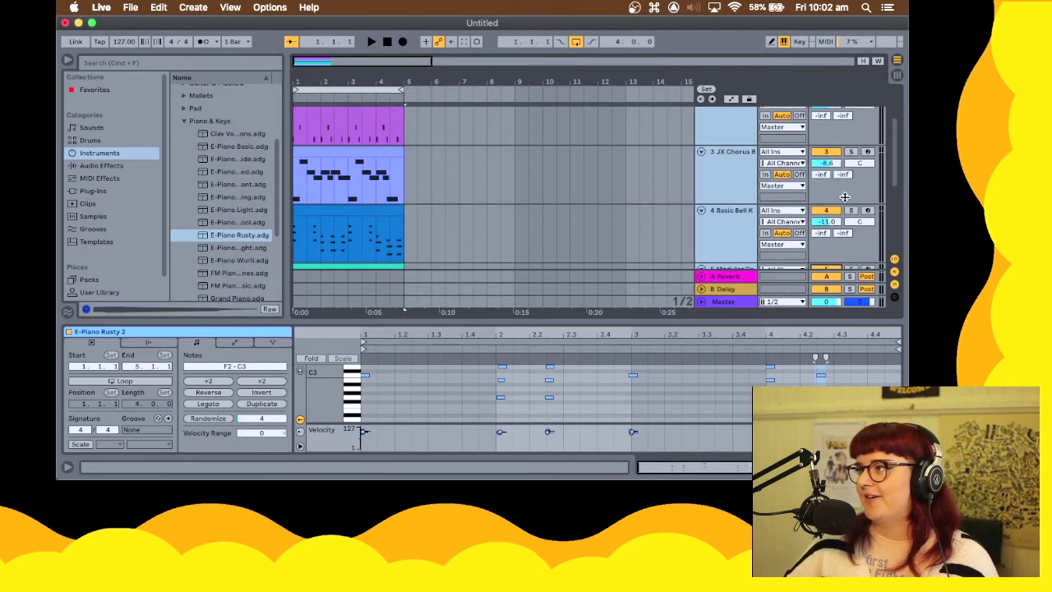
scroll(844, 198, up, 2)
click(625, 135)
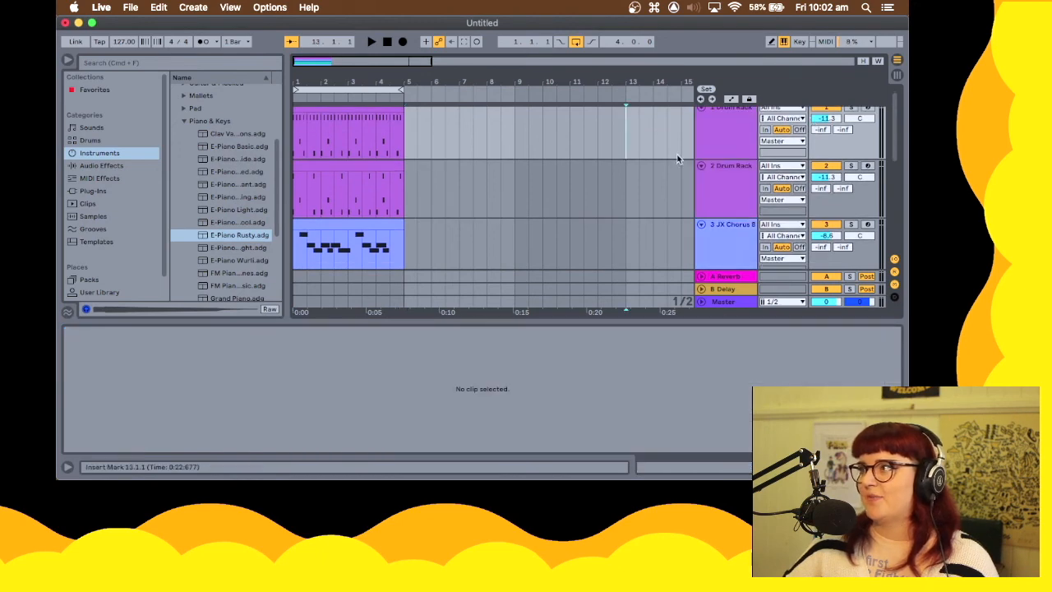
scroll(708, 173, down, 4)
scroll(792, 204, up, 4)
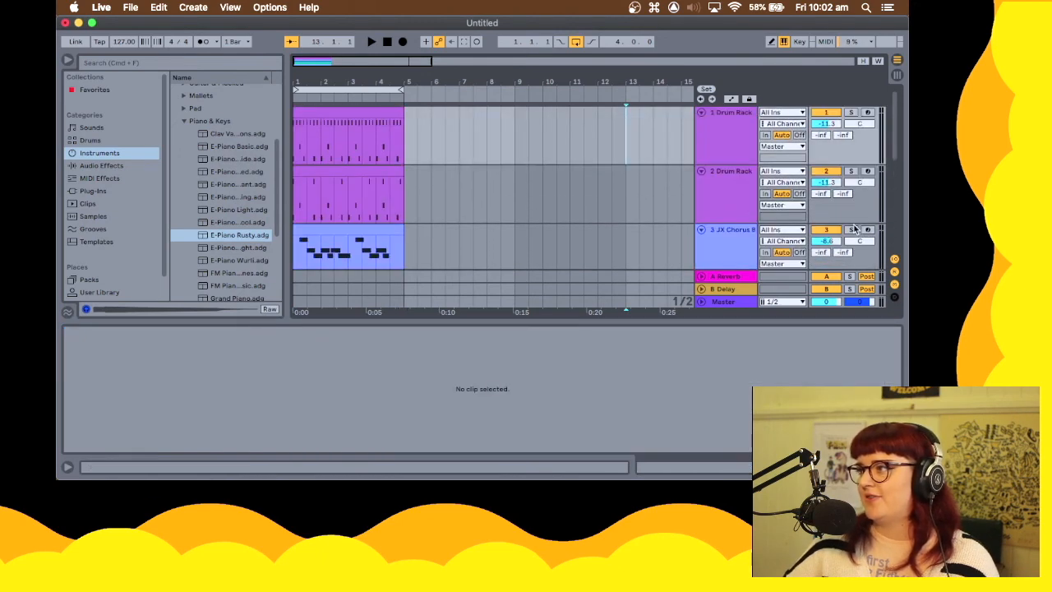
scroll(496, 164, down, 1)
scroll(495, 165, up, 1)
click(739, 147)
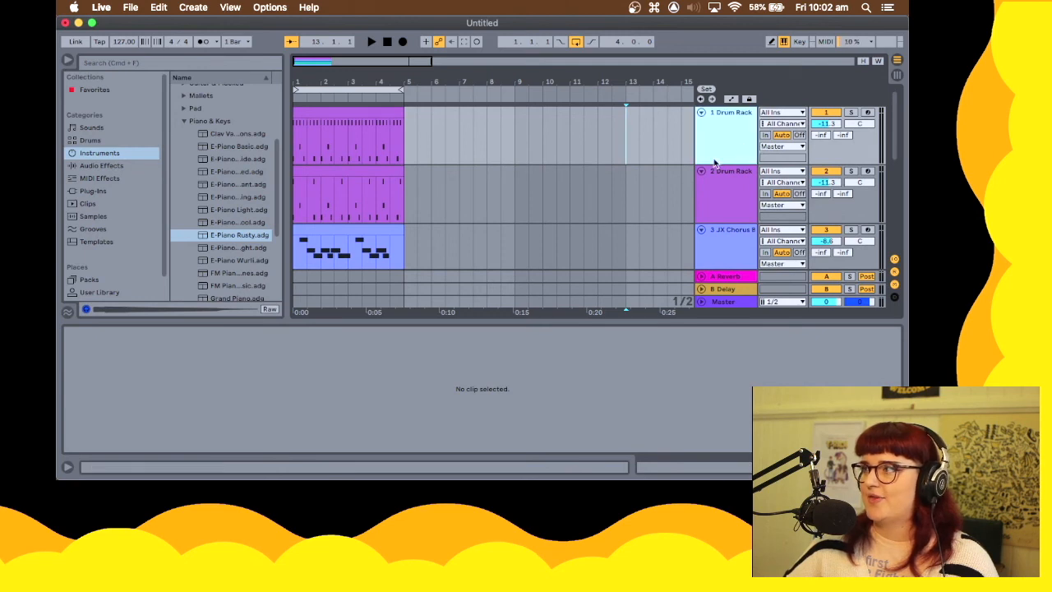
scroll(724, 168, down, 3)
scroll(738, 189, down, 3)
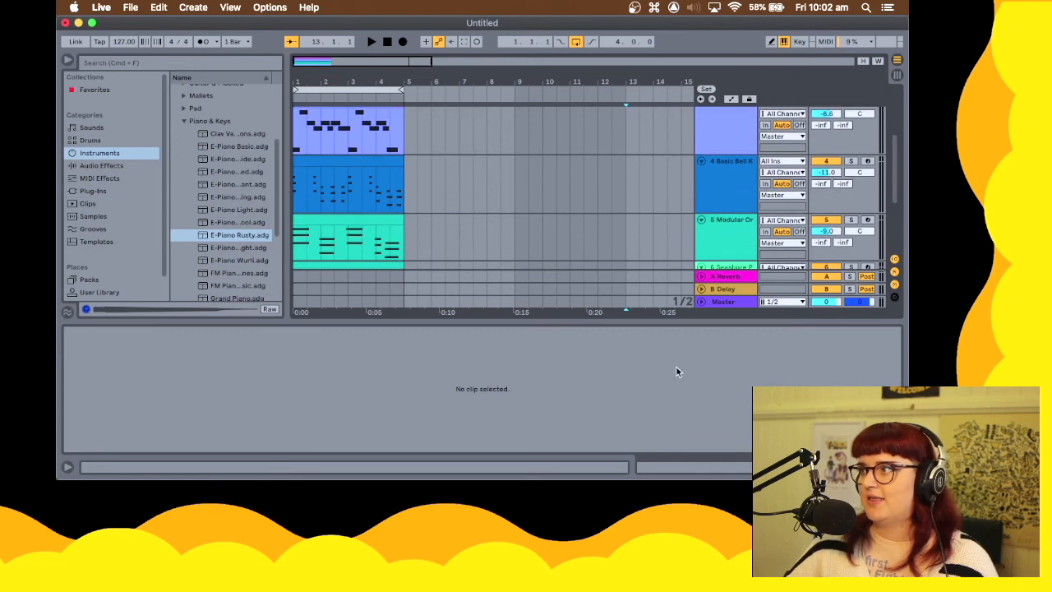
Switch to Finder and open Documents > Game Projects > Project Session For Video > Audio From DAW
click(657, 510)
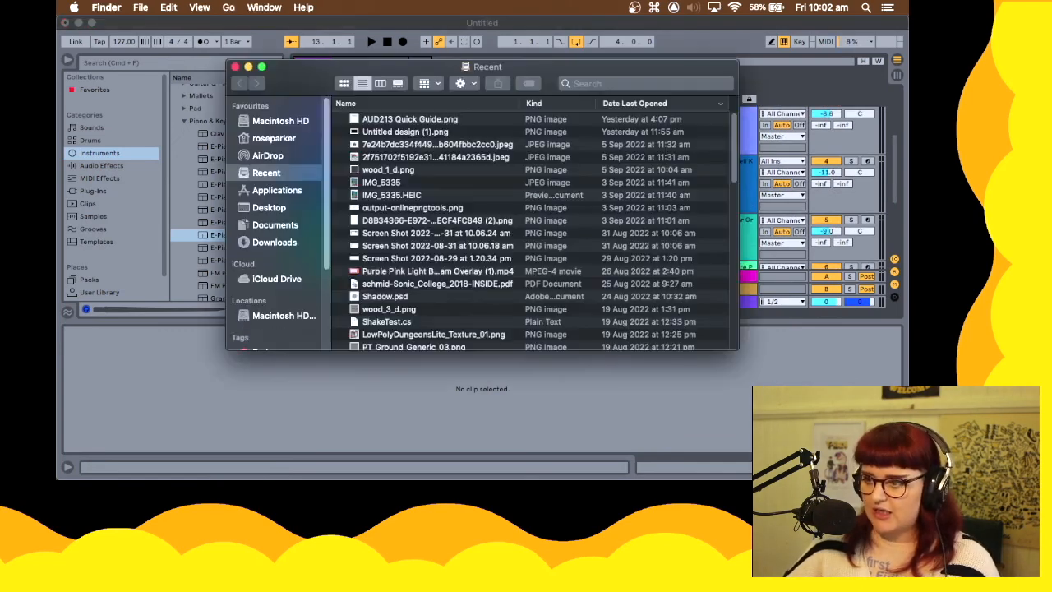
click(291, 225)
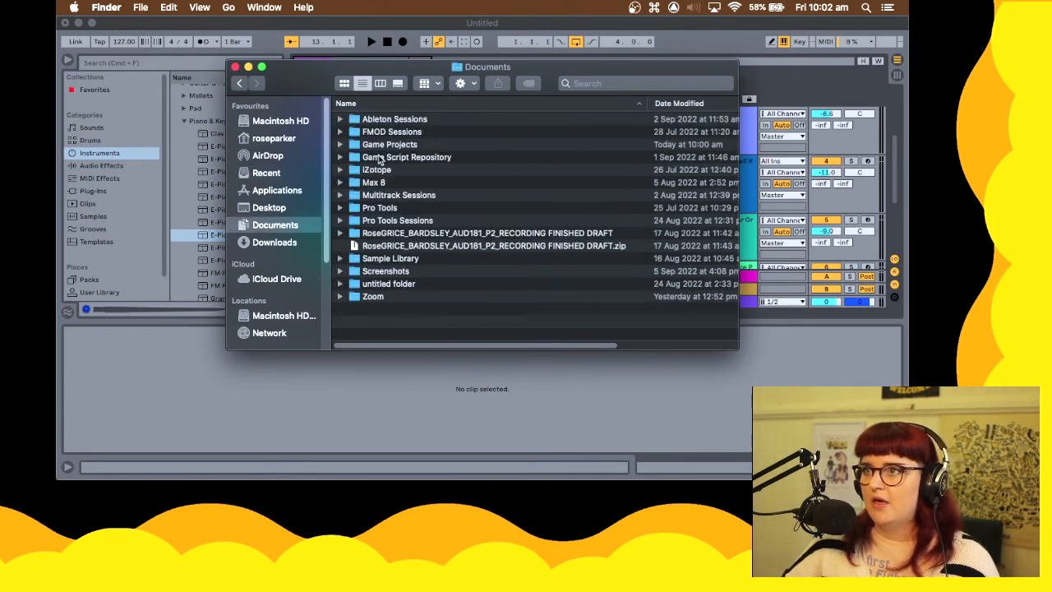
click(386, 147)
double_click(386, 147)
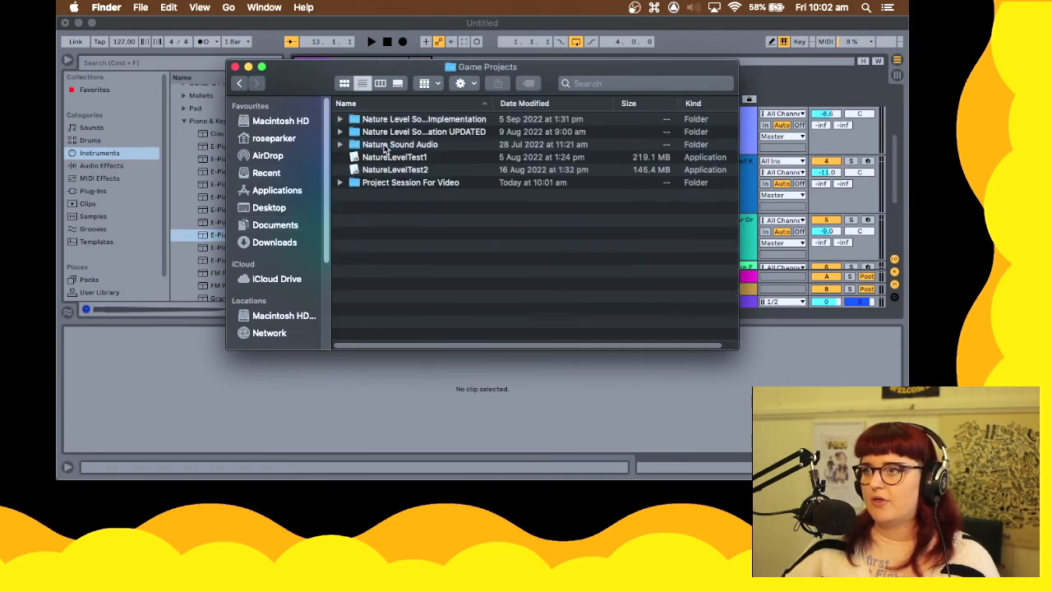
double_click(403, 186)
double_click(416, 120)
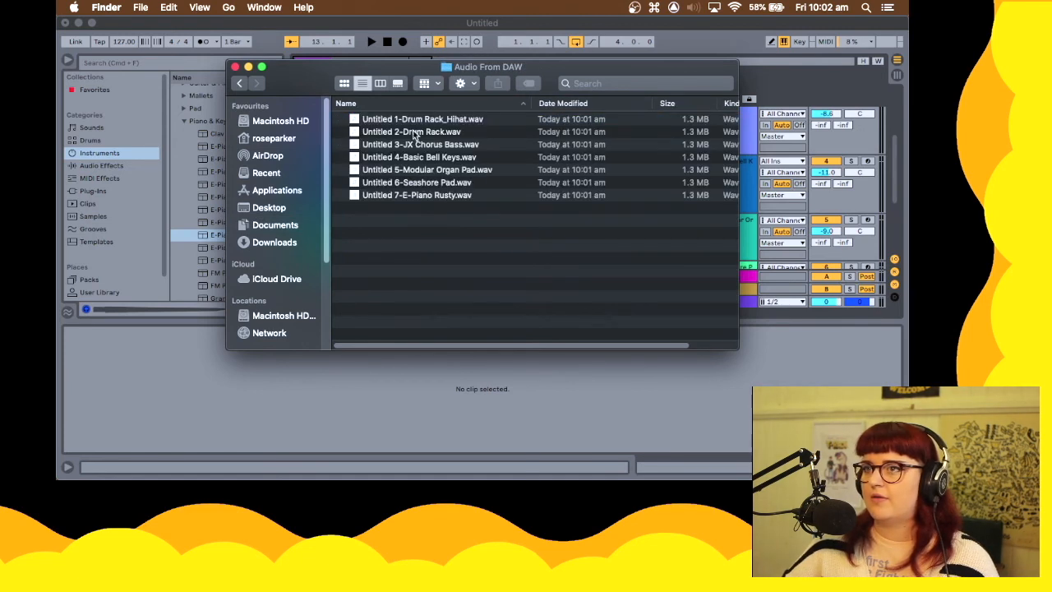
Preview all seven exported WAV files in order, from Untitled 1-Drum Rack_Hihat.wav to Untitled 7-E-Piano Rusty.wav
key(space)
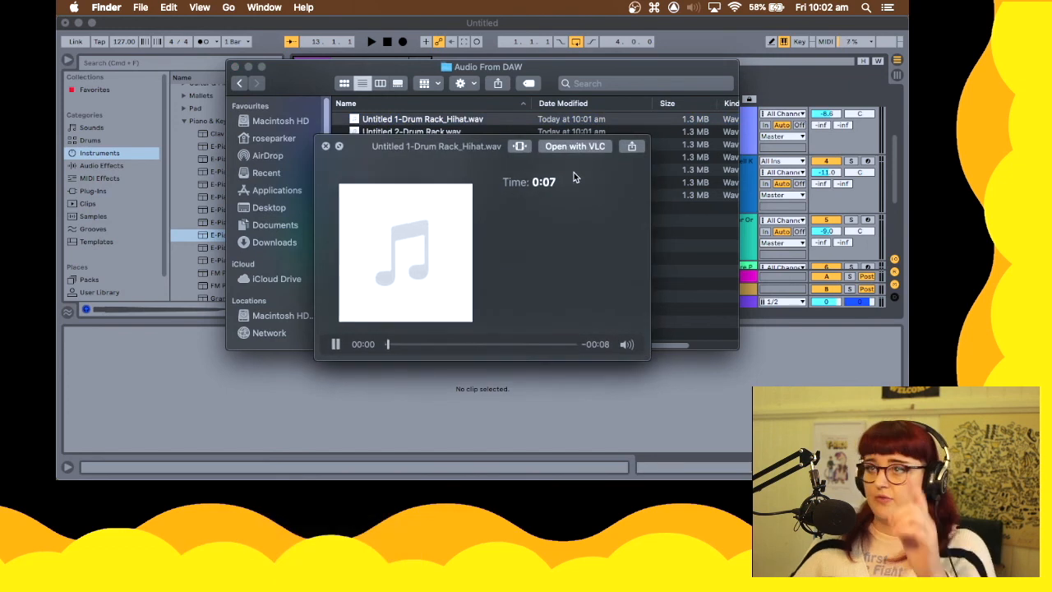
key(Down)
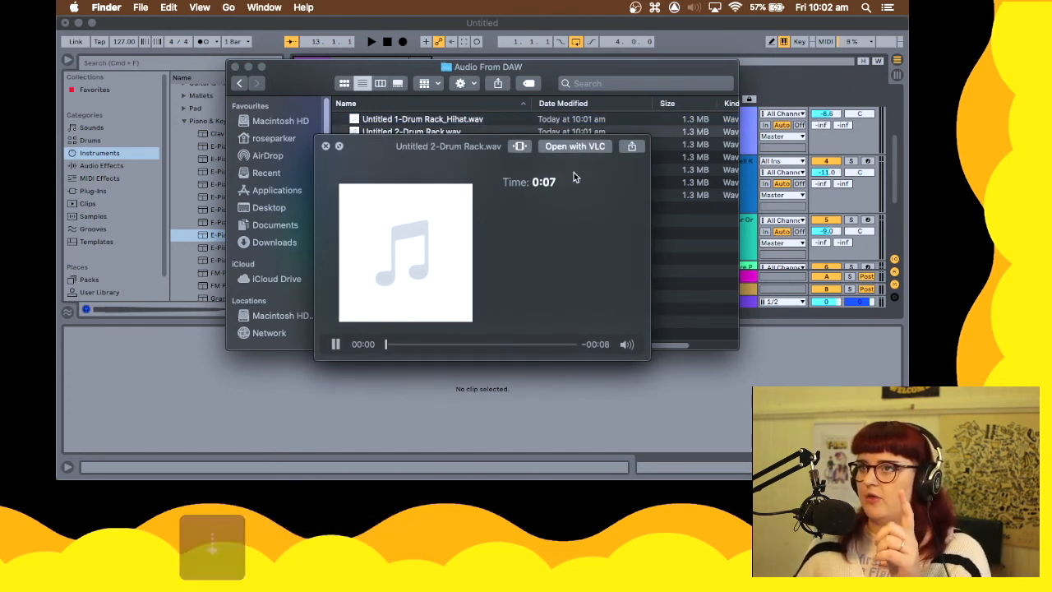
key(Down)
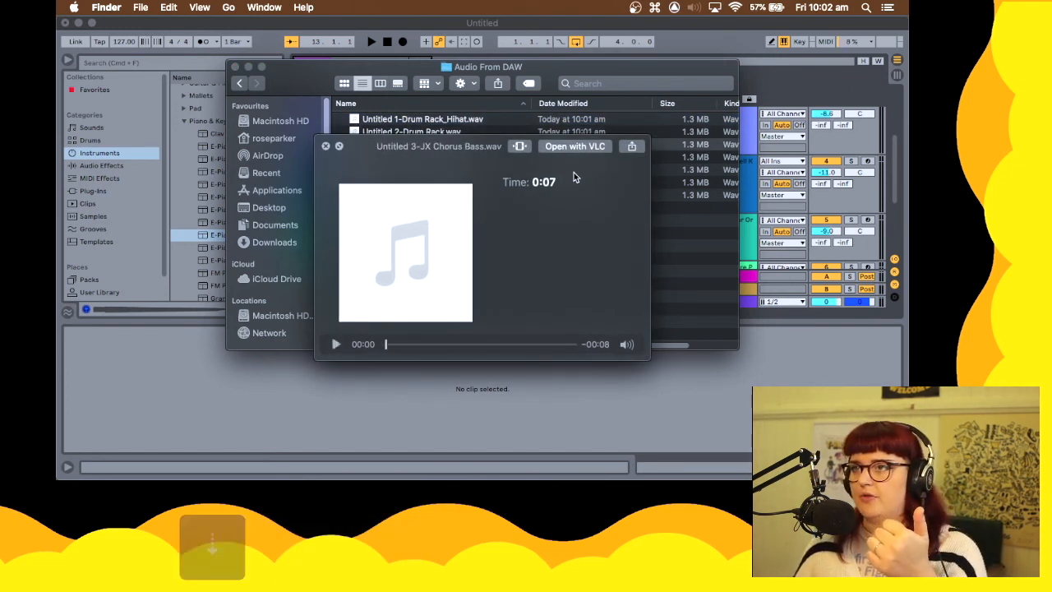
key(Down)
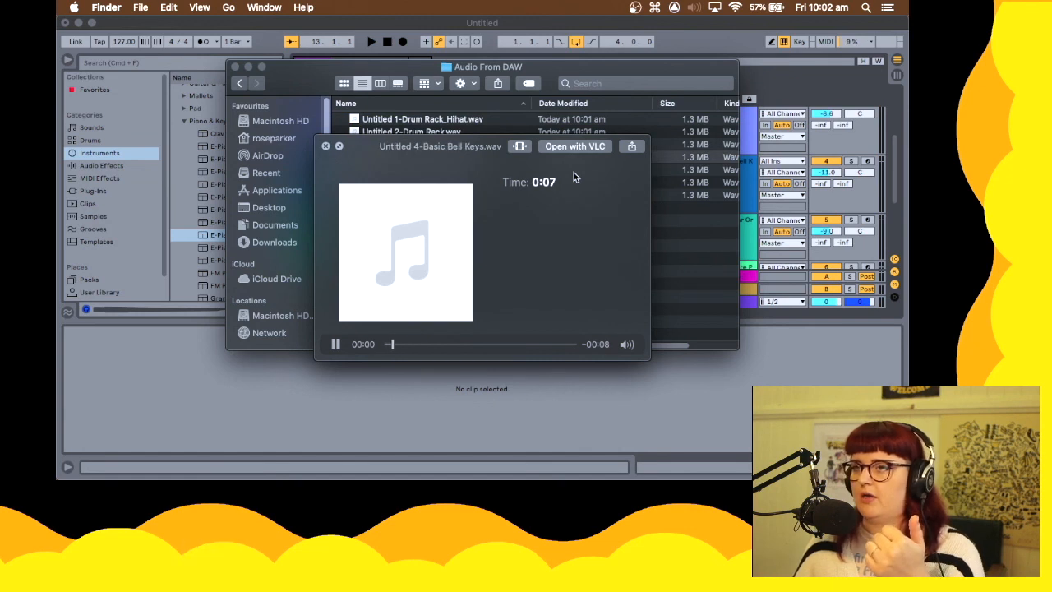
key(Down)
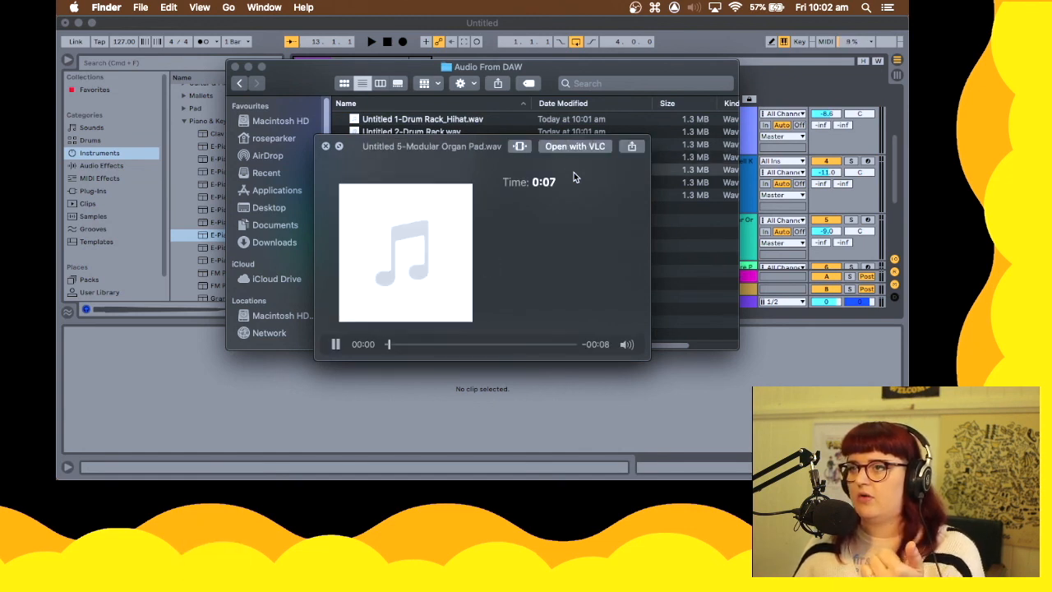
key(Down)
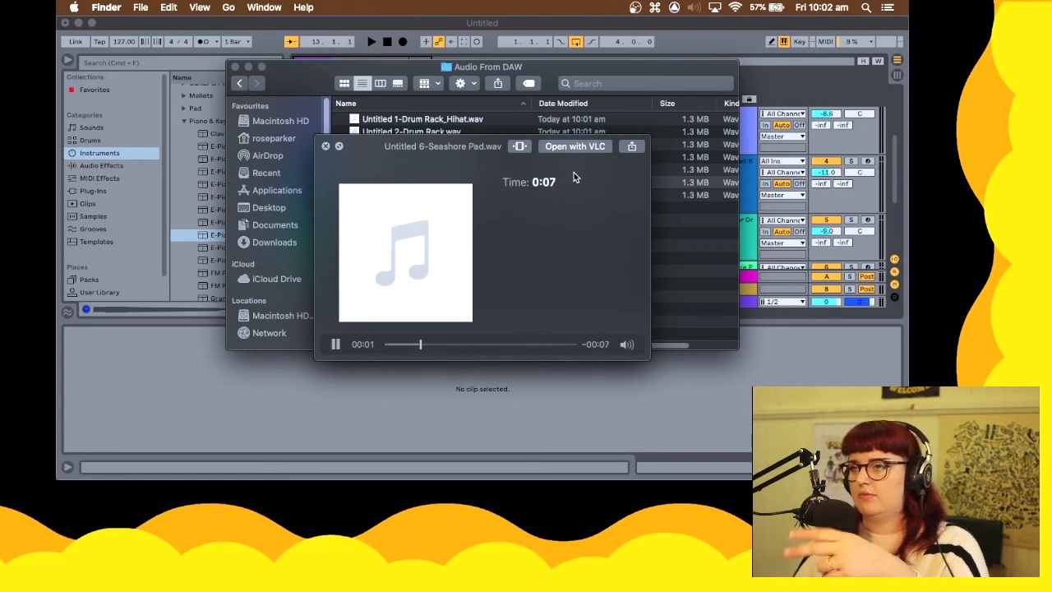
key(Down)
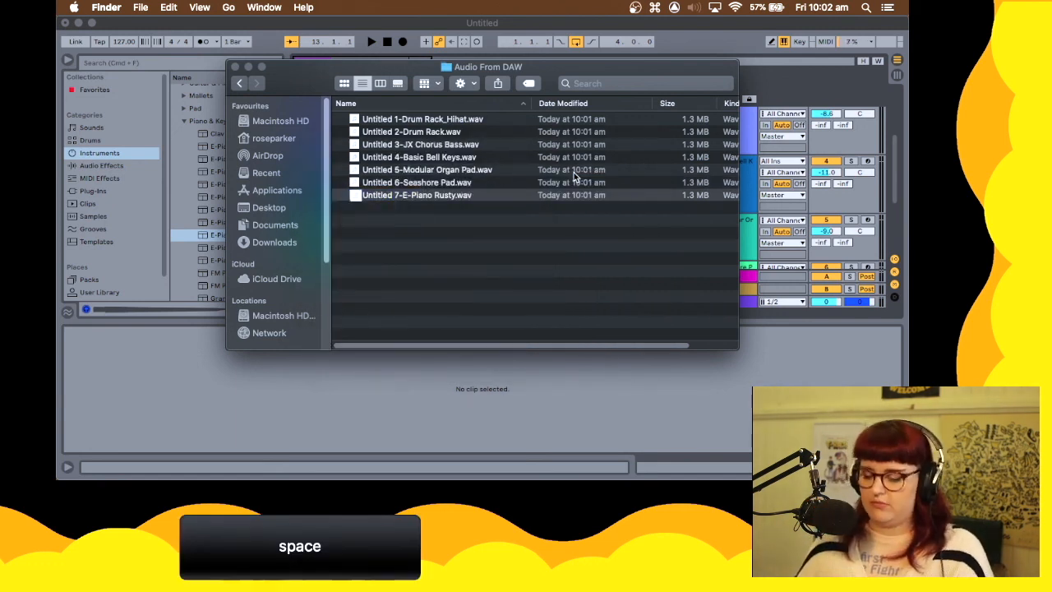
key(space)
Move Untitled 1-Drum Rack_Hihat.wav and Untitled 5-Modular Organ Pad.wav to the Bin
click(438, 170)
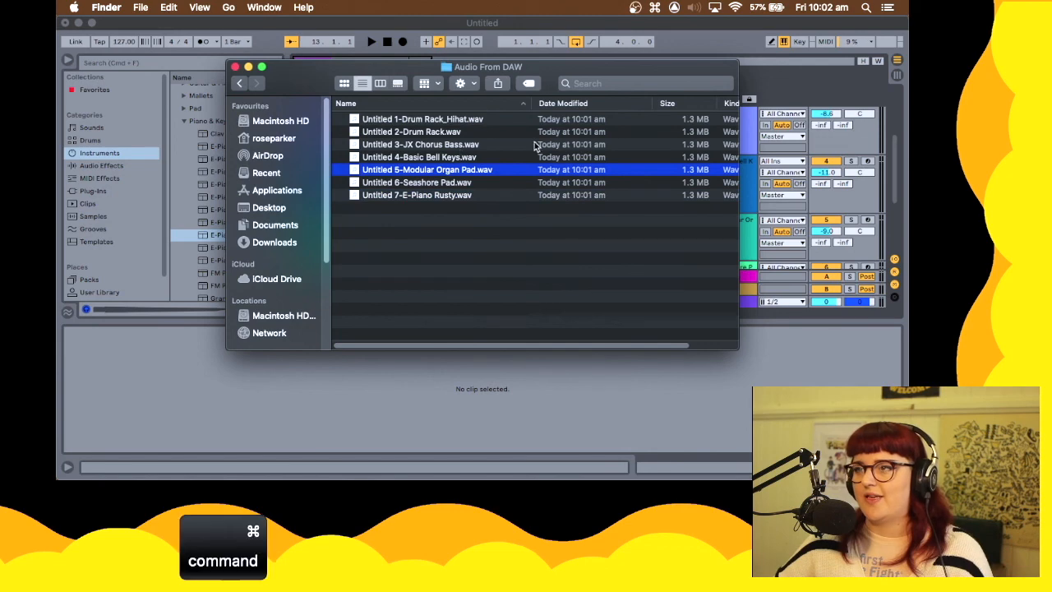
super+click(458, 122)
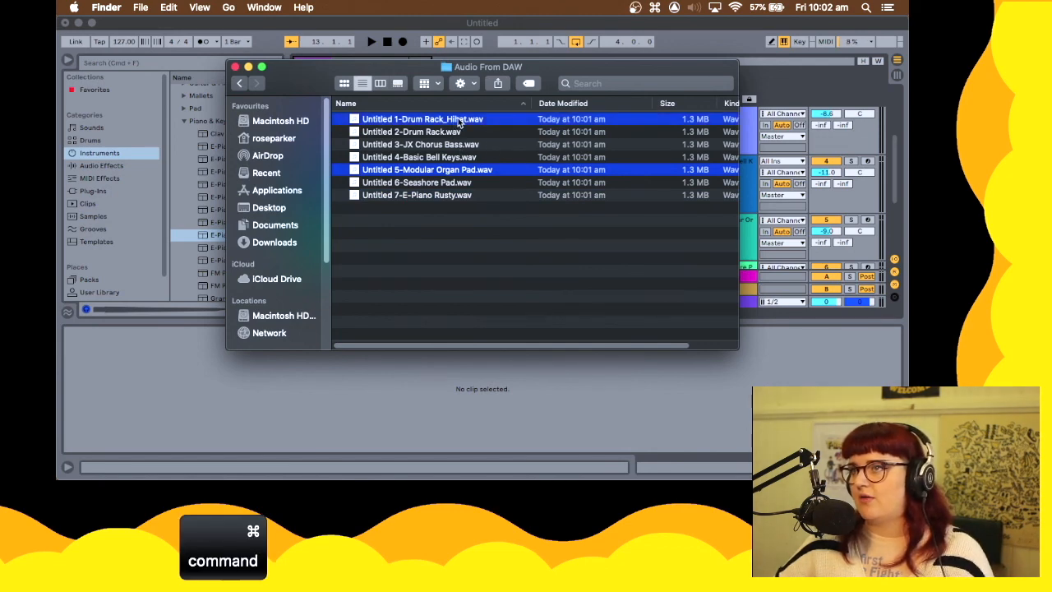
right_click(458, 122)
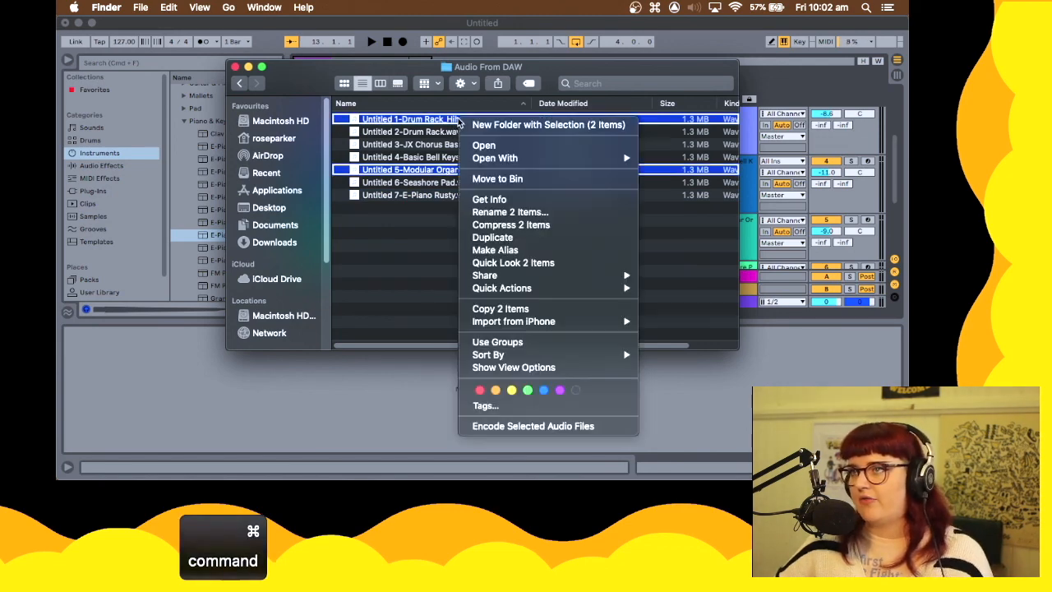
click(543, 179)
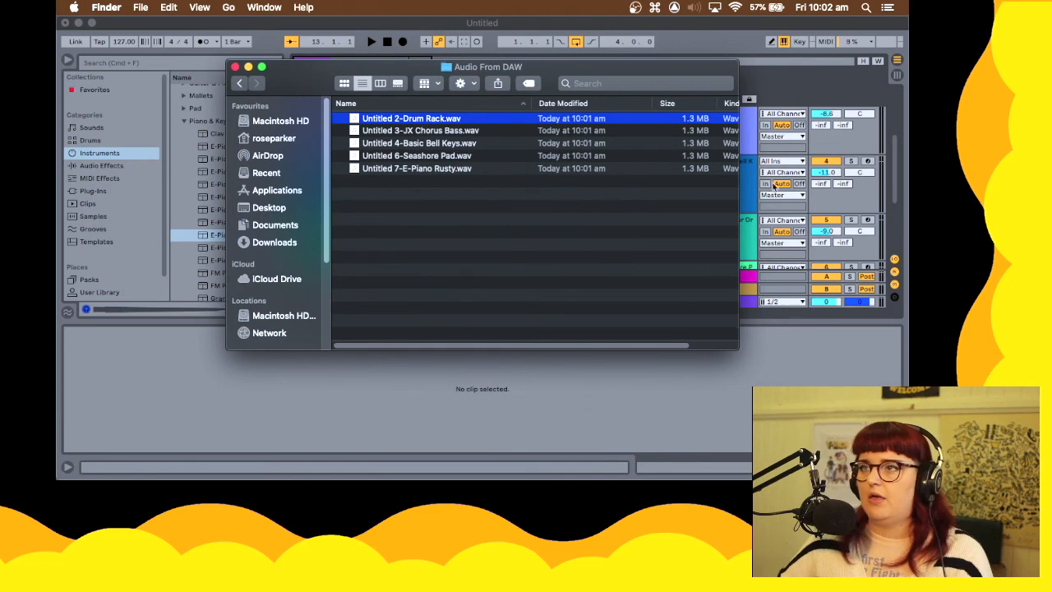
Switch to Ableton Live and select the 1 Drum Rack and 5 Modular Organ tracks together for re-export
click(823, 92)
scroll(647, 219, down, 2)
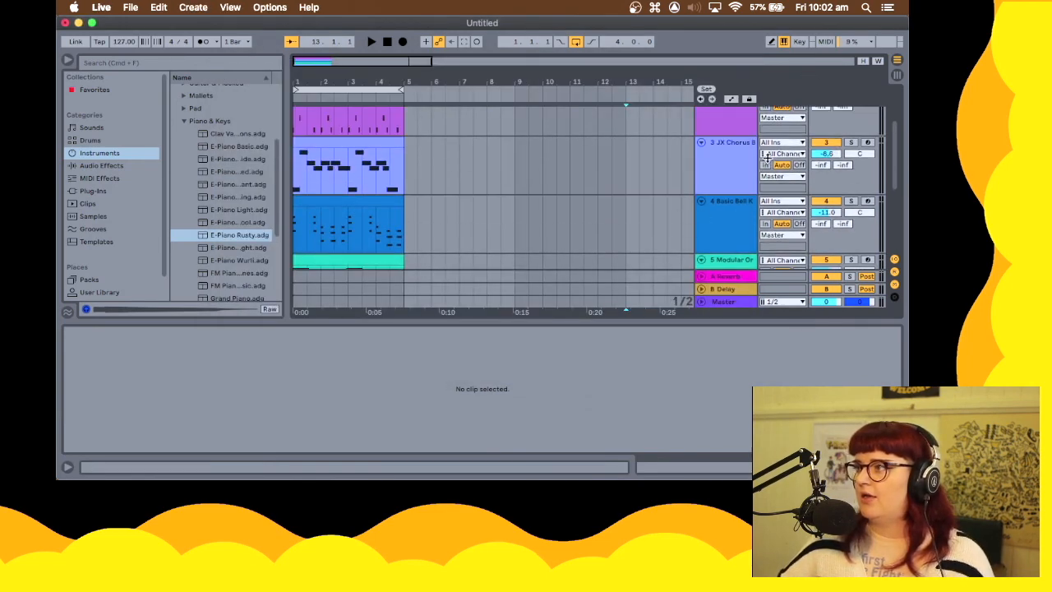
scroll(732, 201, down, 1)
scroll(740, 218, up, 5)
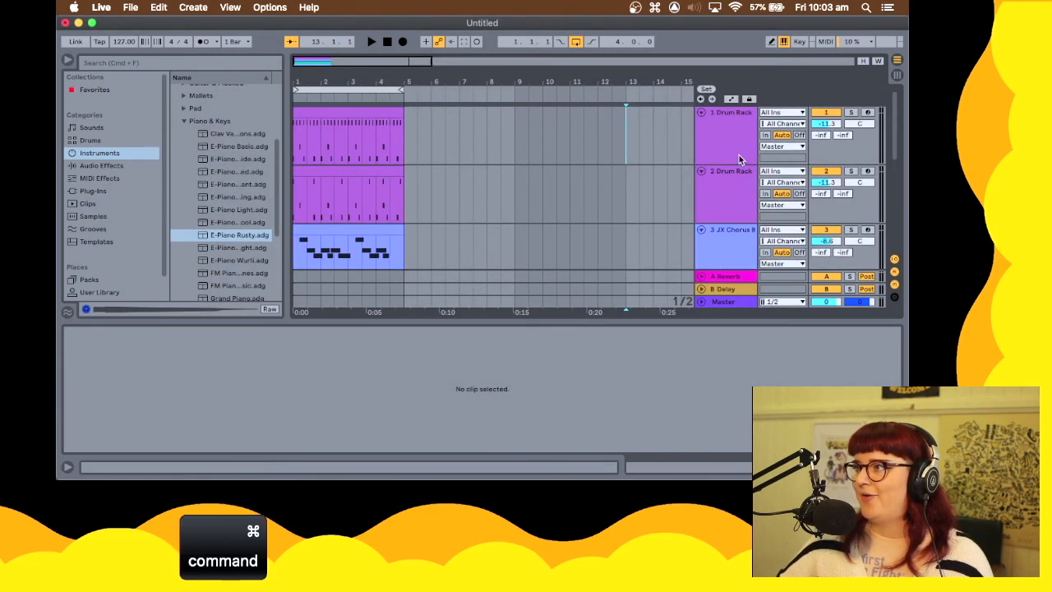
super+click(739, 156)
scroll(724, 161, down, 5)
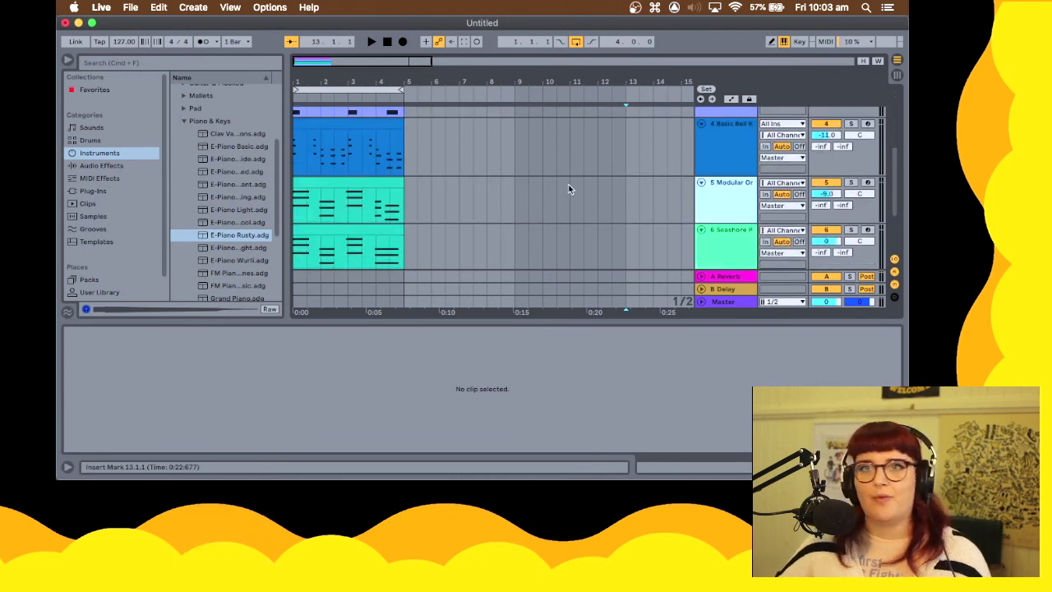
Export the selected tracks only as looped WAV audio, saving them as Untitled in the Audio From DAW folder
key(super+shift+r)
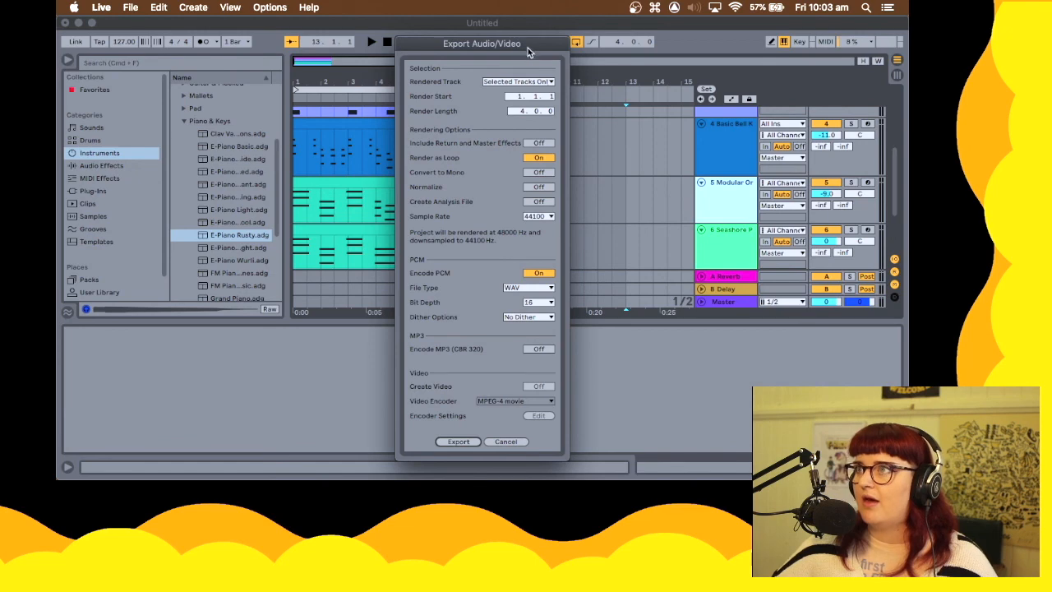
drag(527, 49, 515, 8)
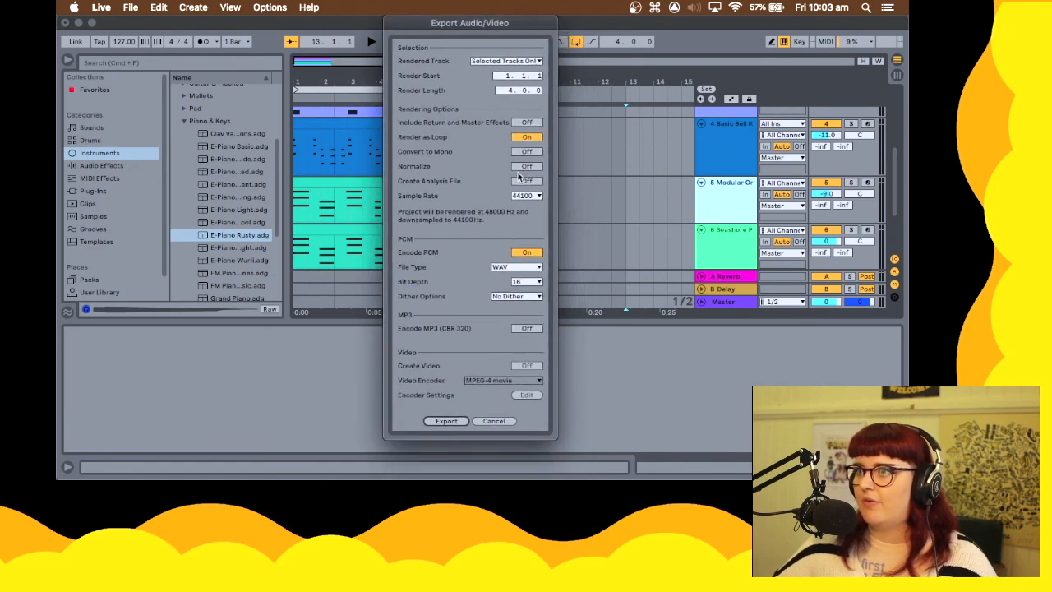
click(456, 424)
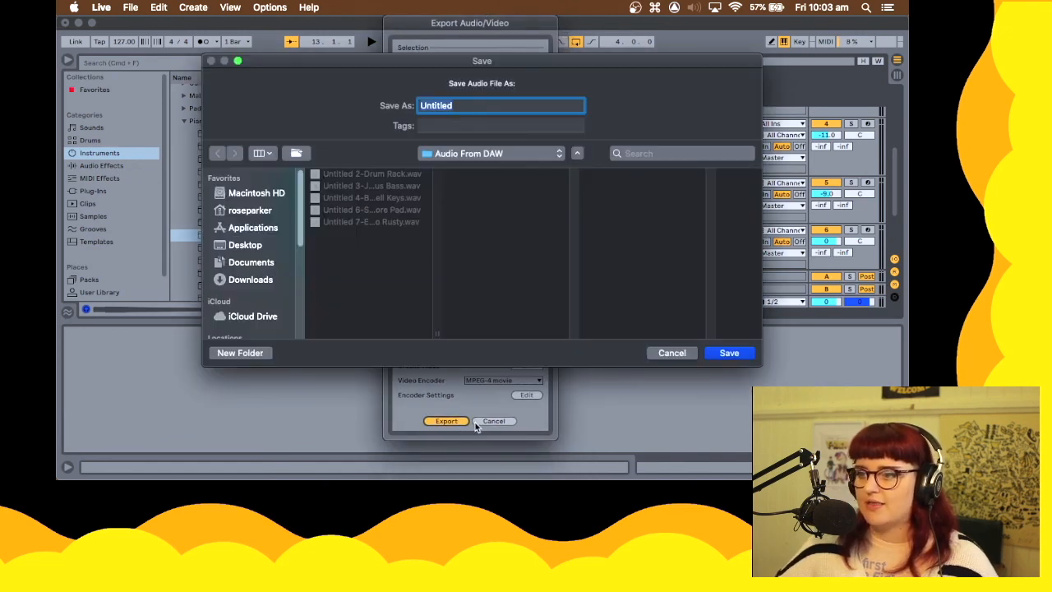
click(726, 352)
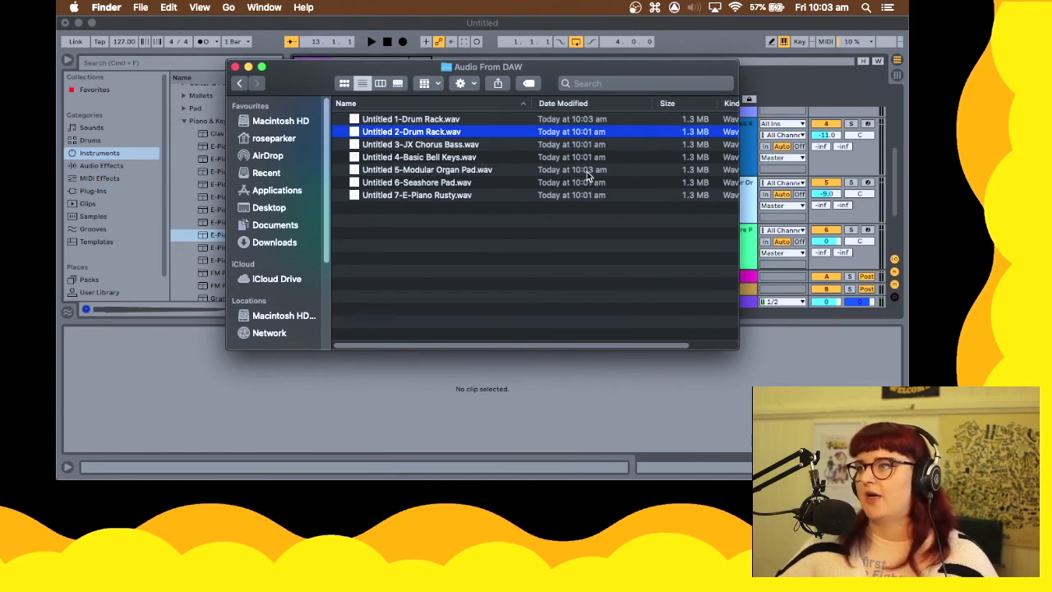
In Finder, rename the re-exported Untitled 1-Drum Rack.wav as Untitled 1-Drum Rack_HiHat.wav and preview its audio
click(435, 120)
click(441, 119)
click(445, 120)
text(_HiH)
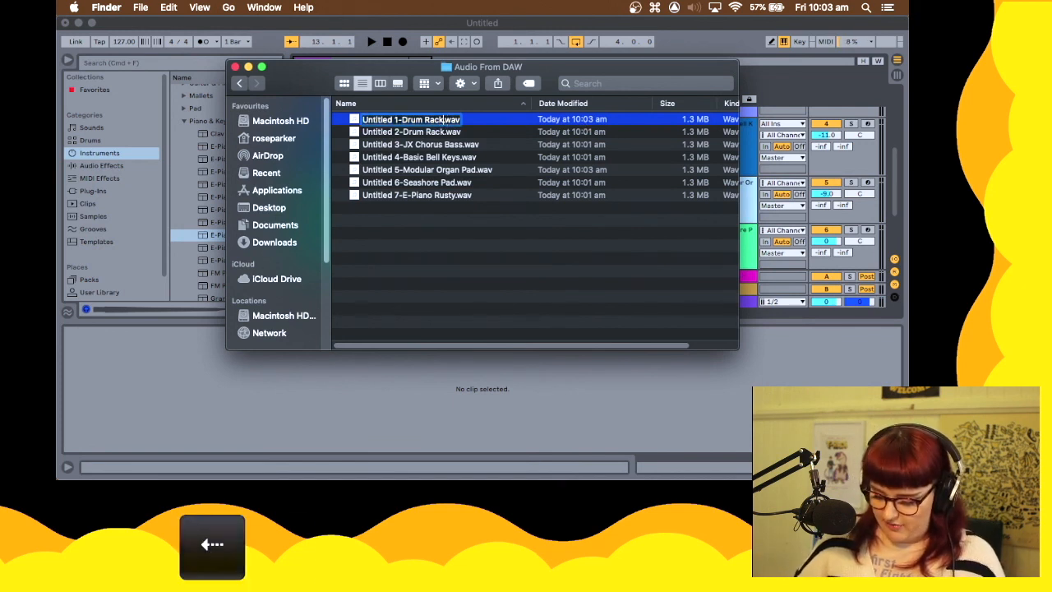
text(at)
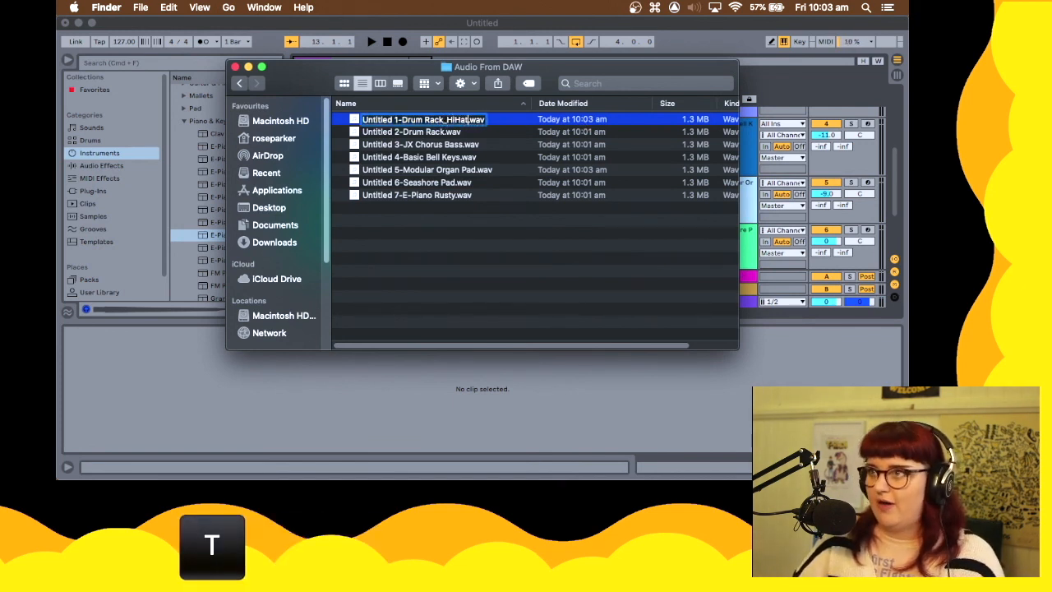
key(Return)
key(space)
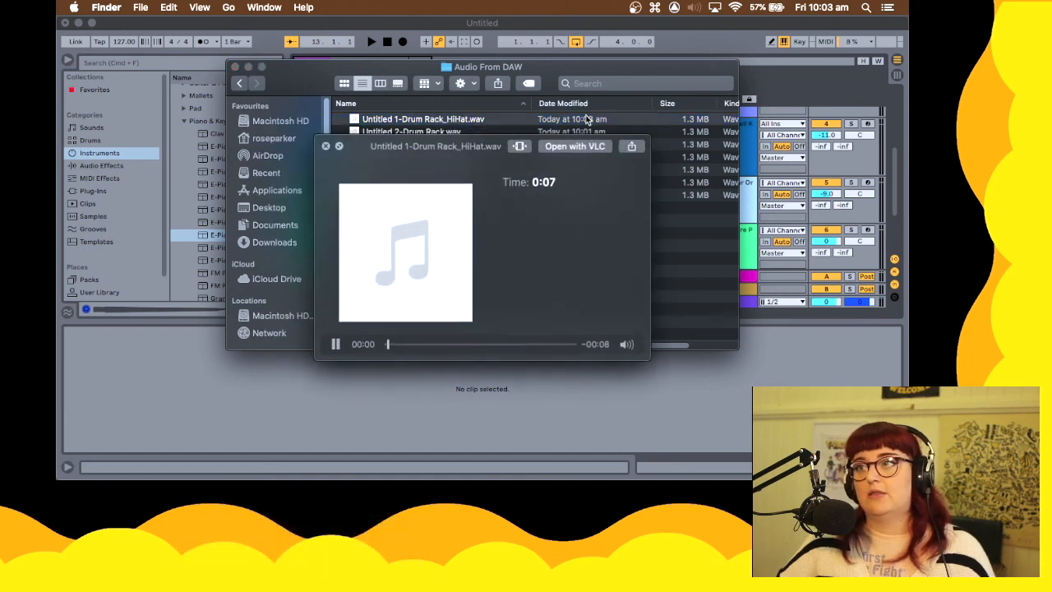
key(space)
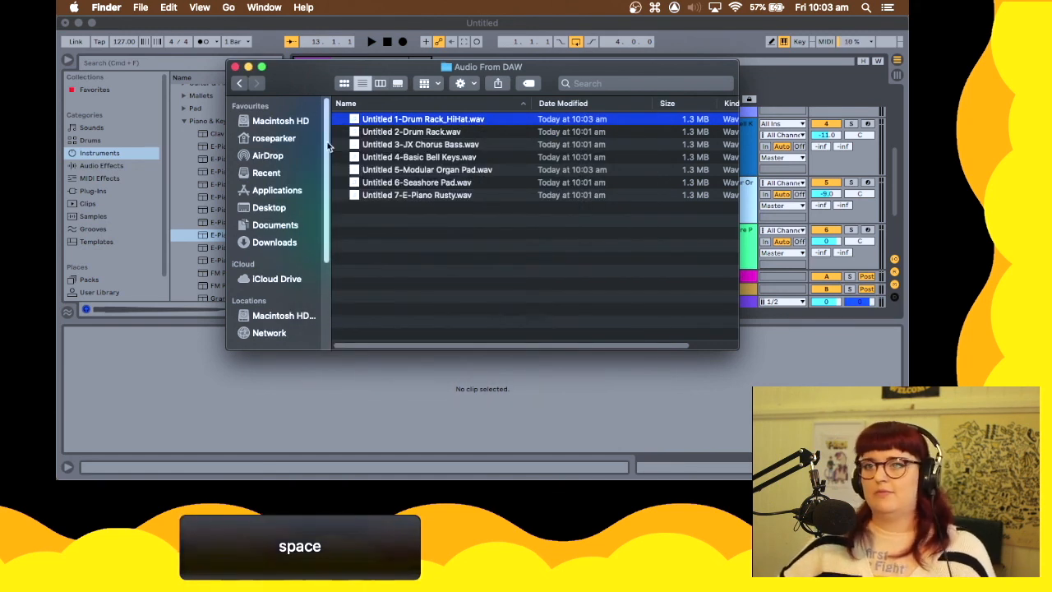
Select all seven exported WAV files in the Audio From DAW folder
click(476, 225)
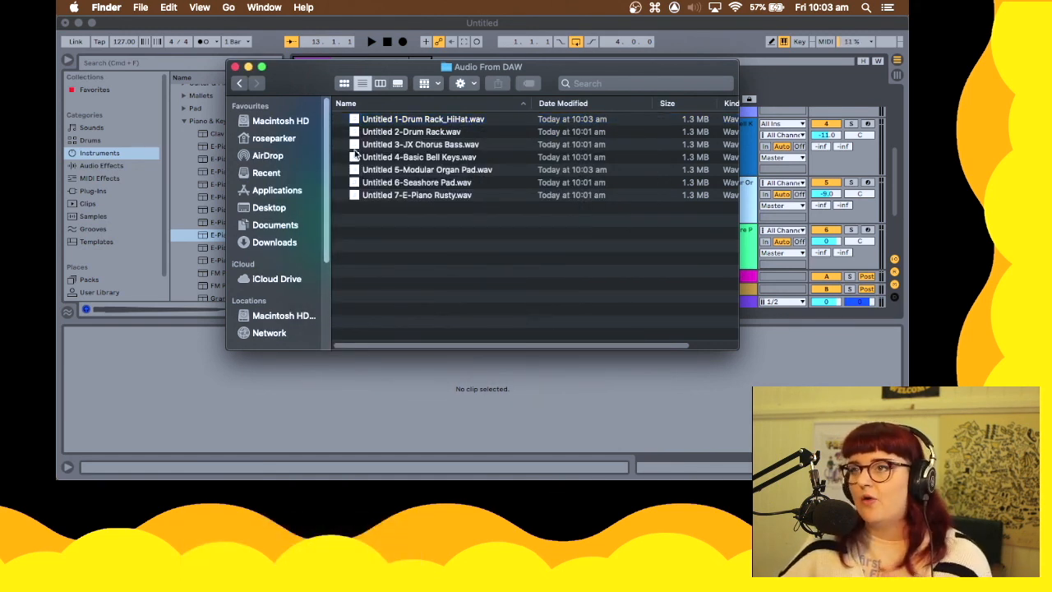
drag(496, 250, 504, 129)
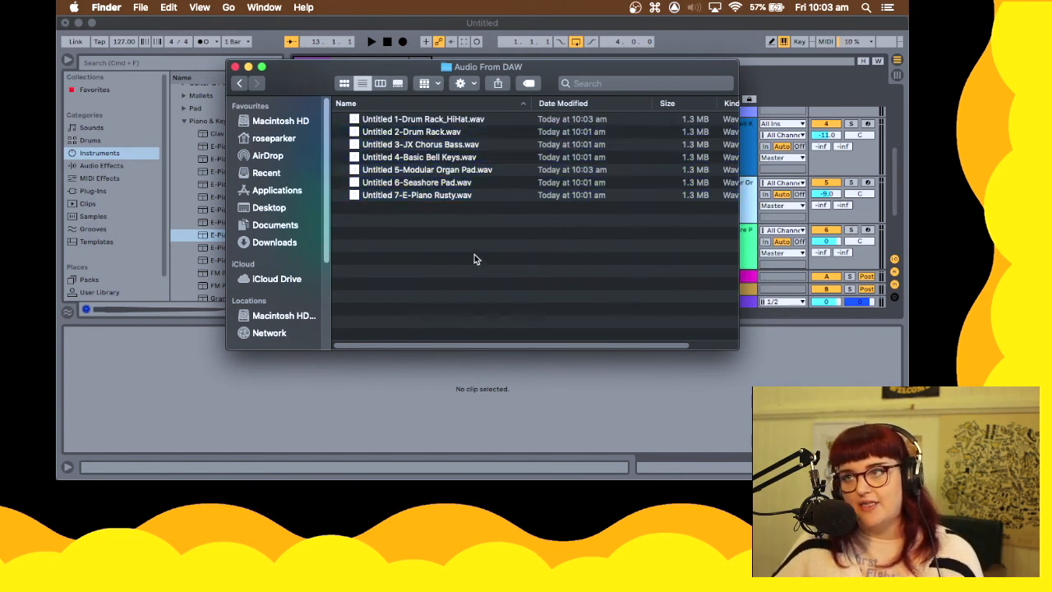
shift+click(461, 120)
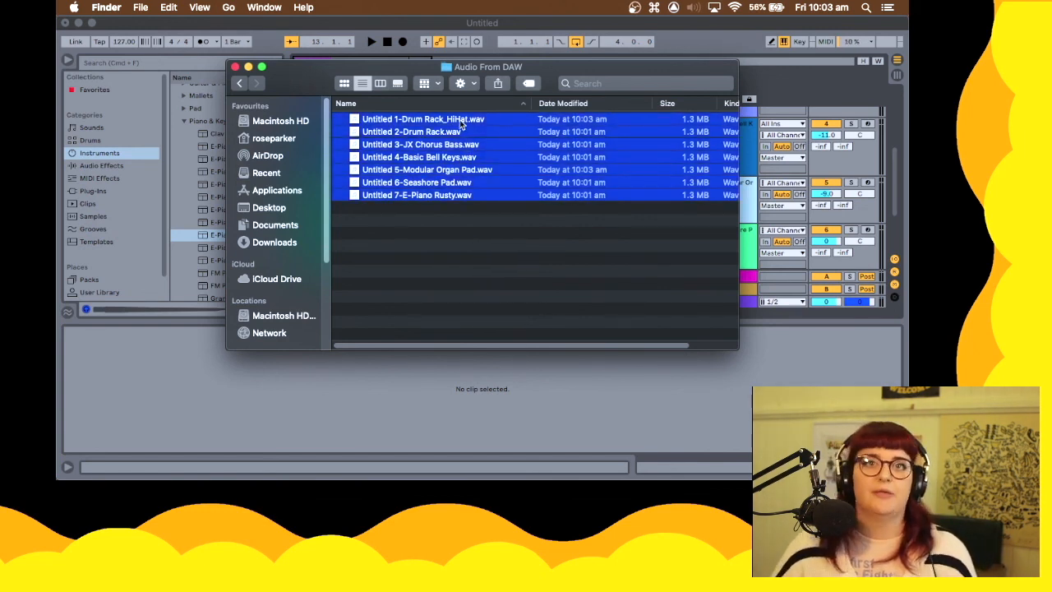